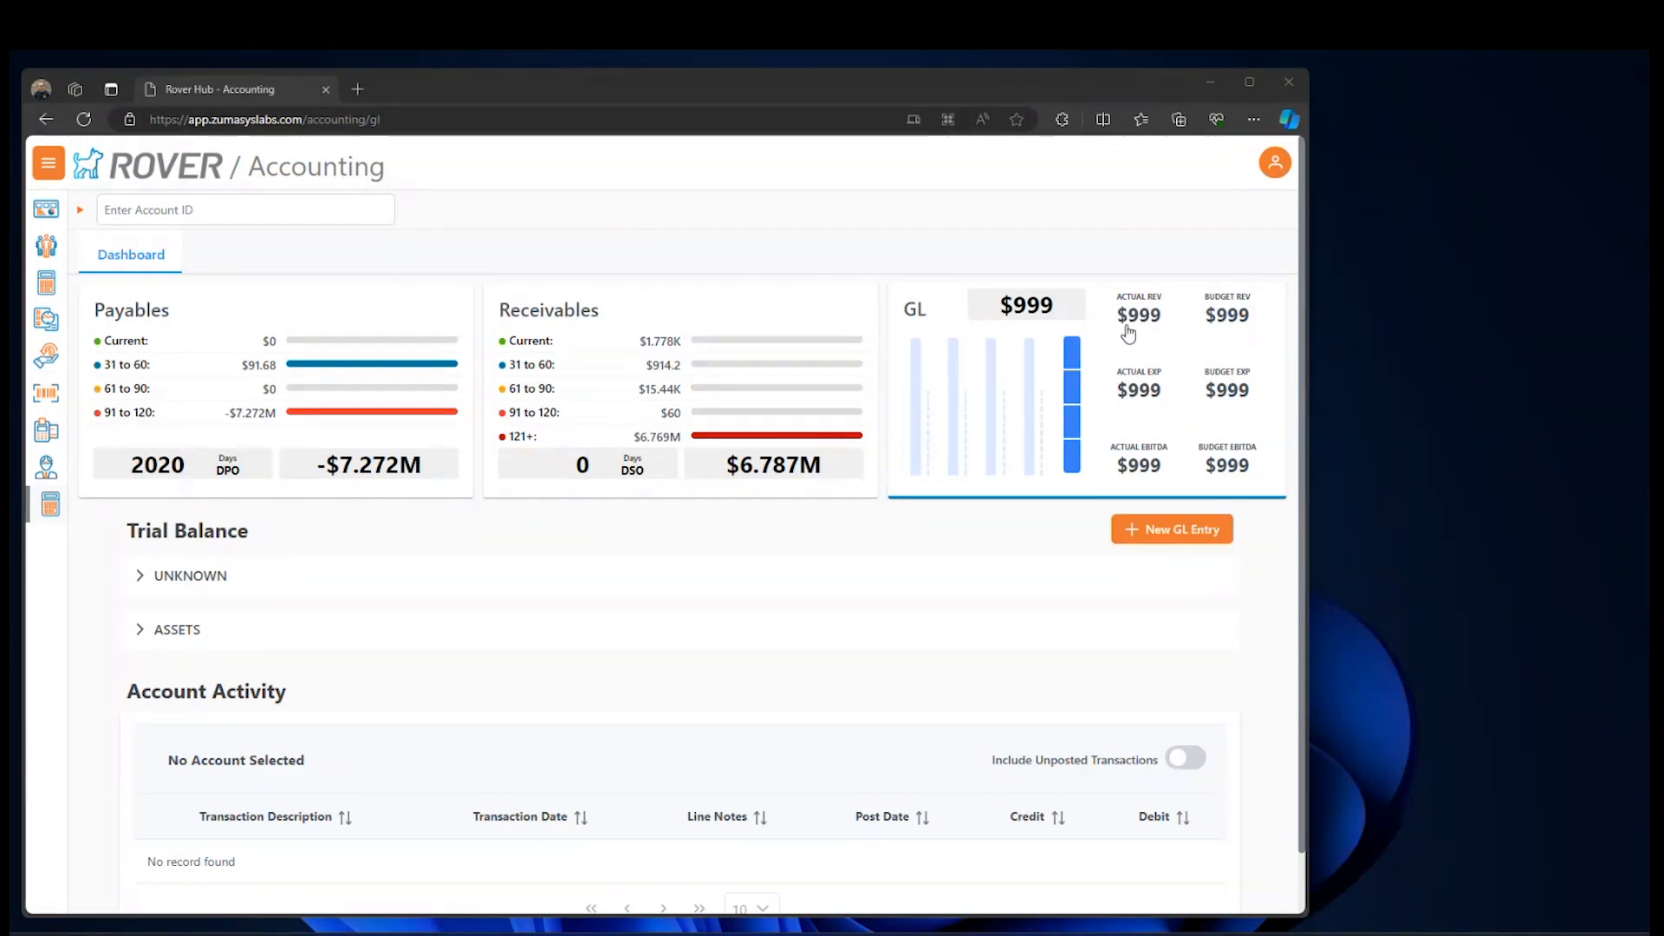
Step: Create a new GL entry with fiscal year 2024 and transaction date 04-18-2024
left_click(1142, 530)
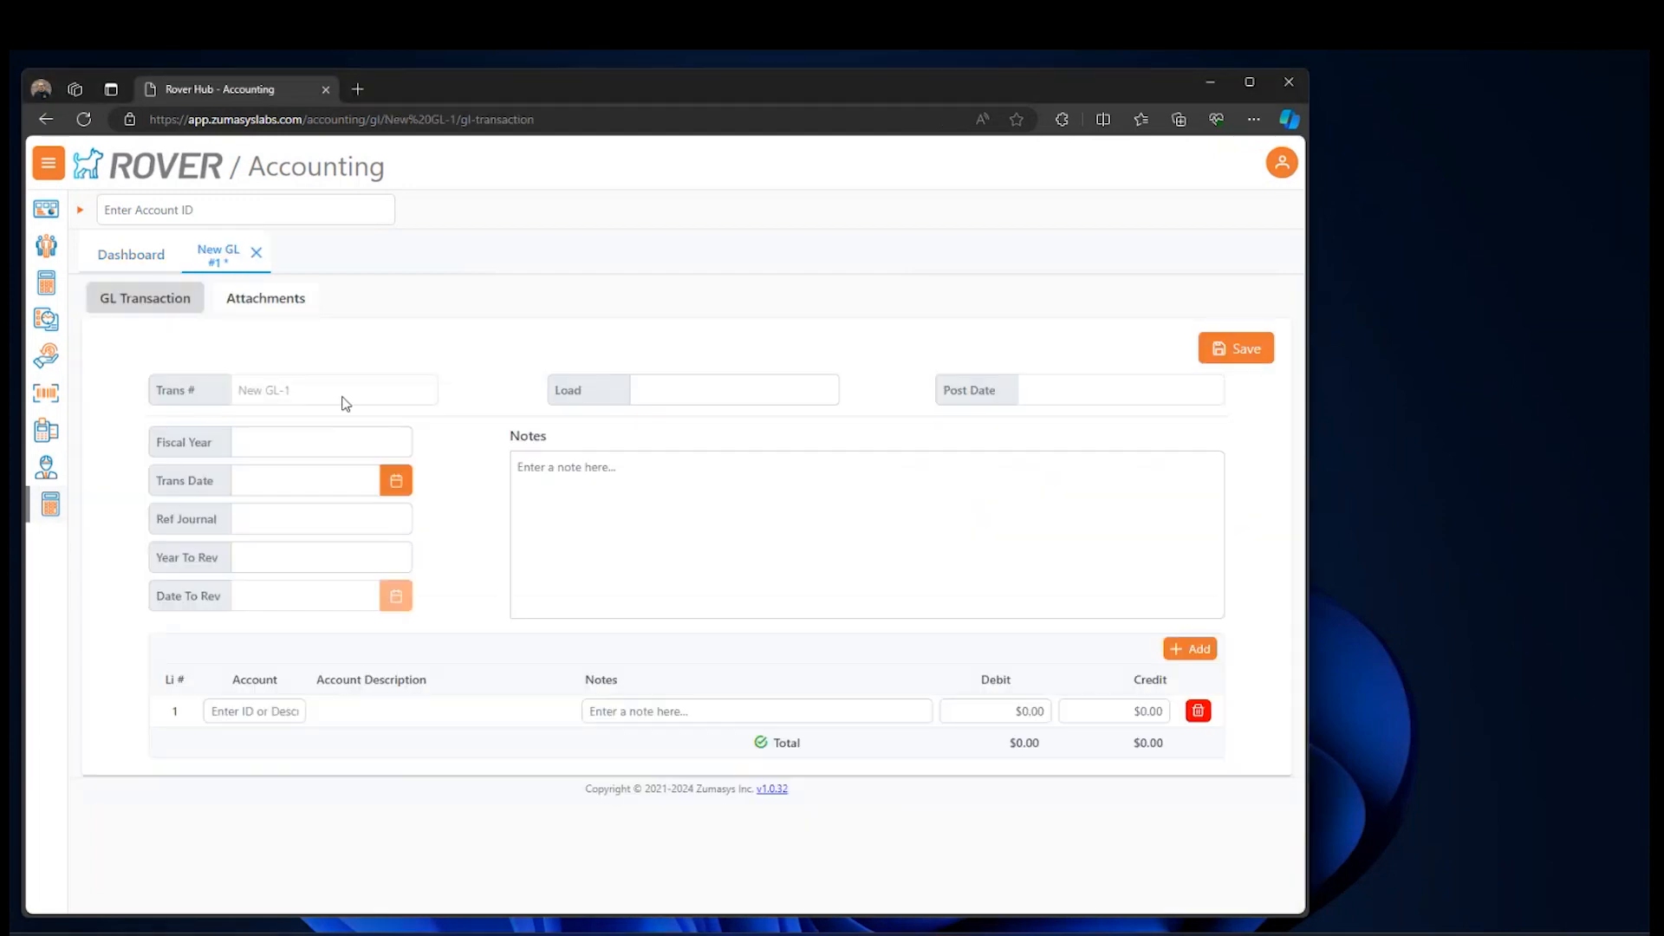
left_click(292, 442)
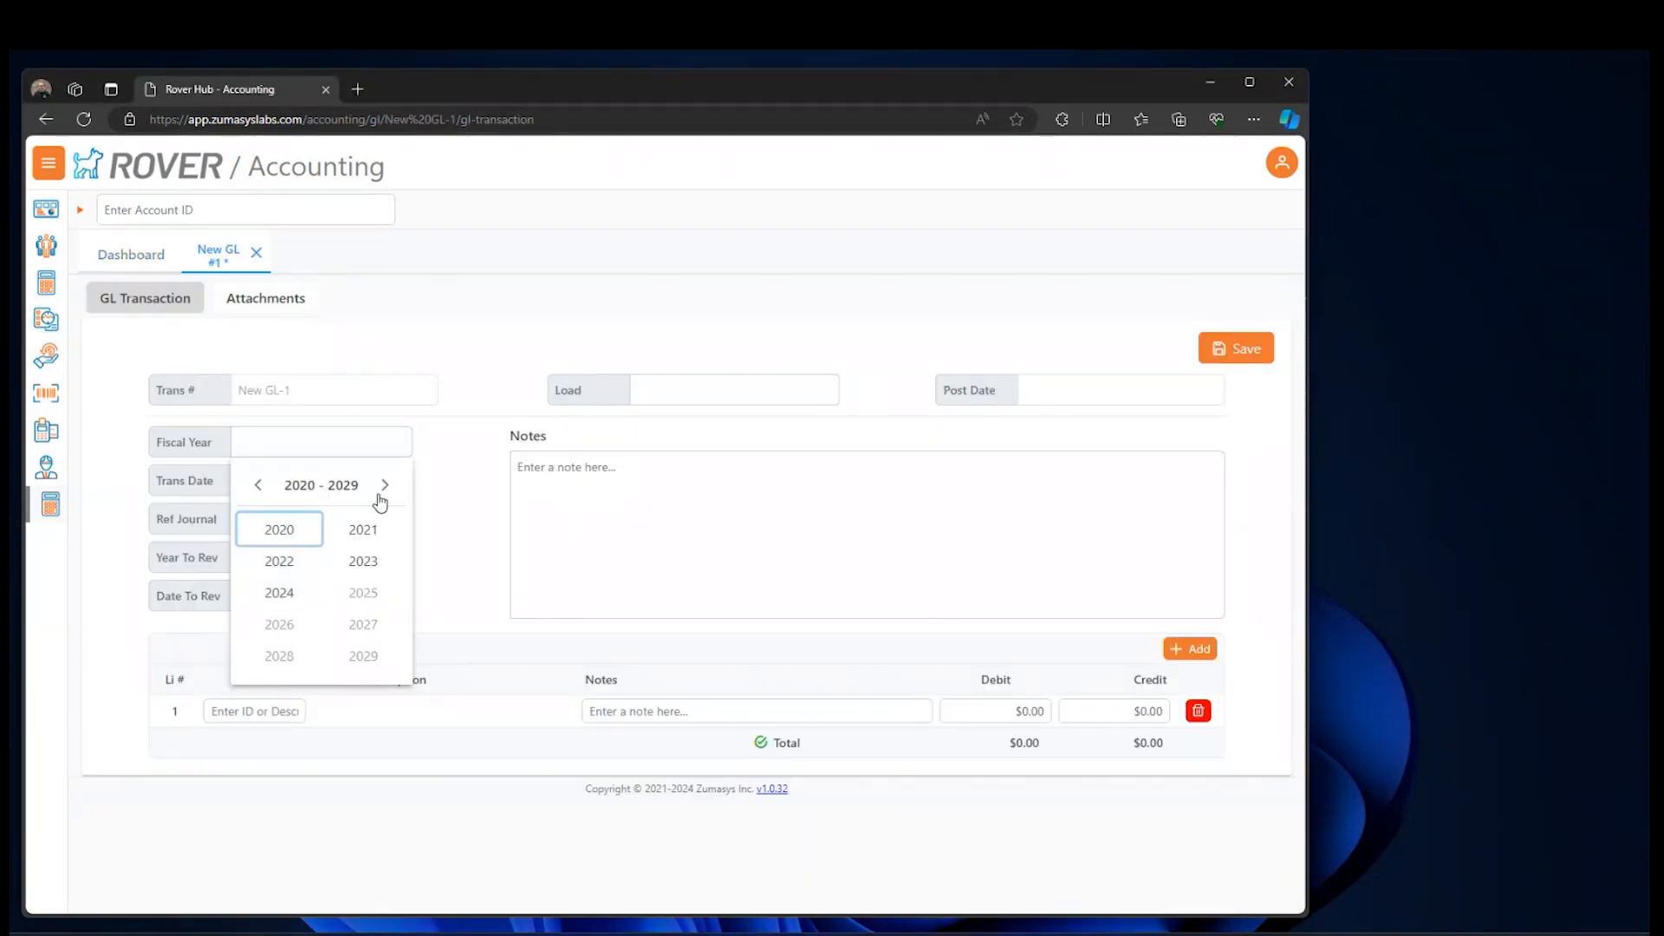
left_click(279, 593)
left_click(361, 481)
left_click(450, 705)
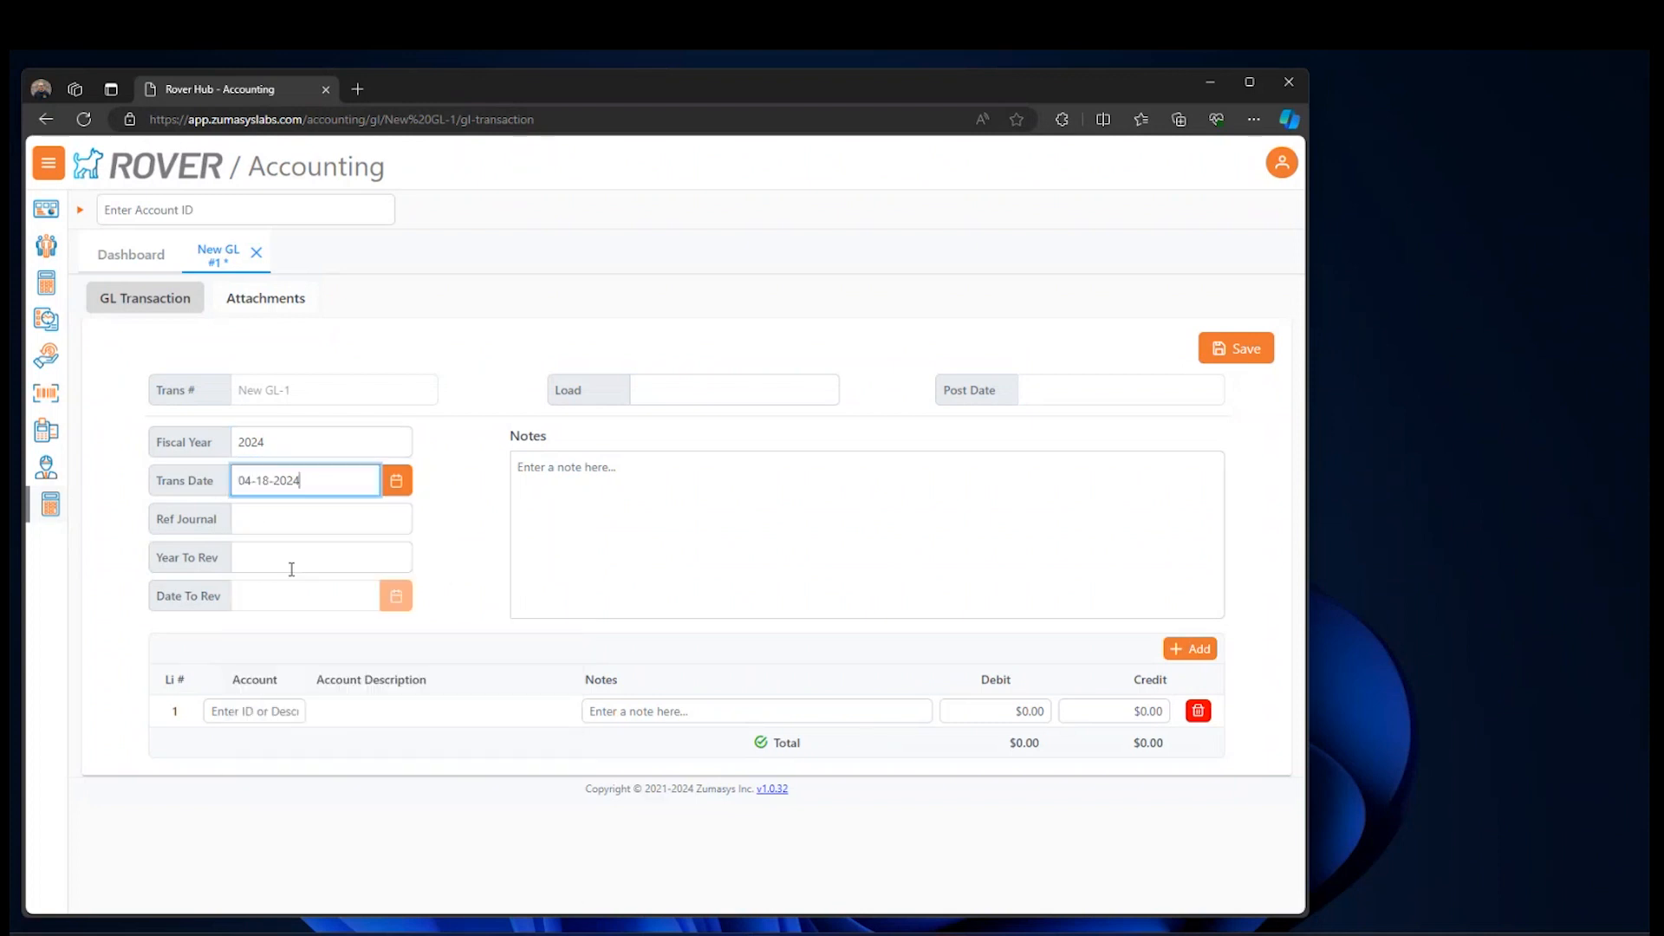
Step: Set the entry's reference journal to ak10 and the year to reverse to 2024
left_click(282, 516)
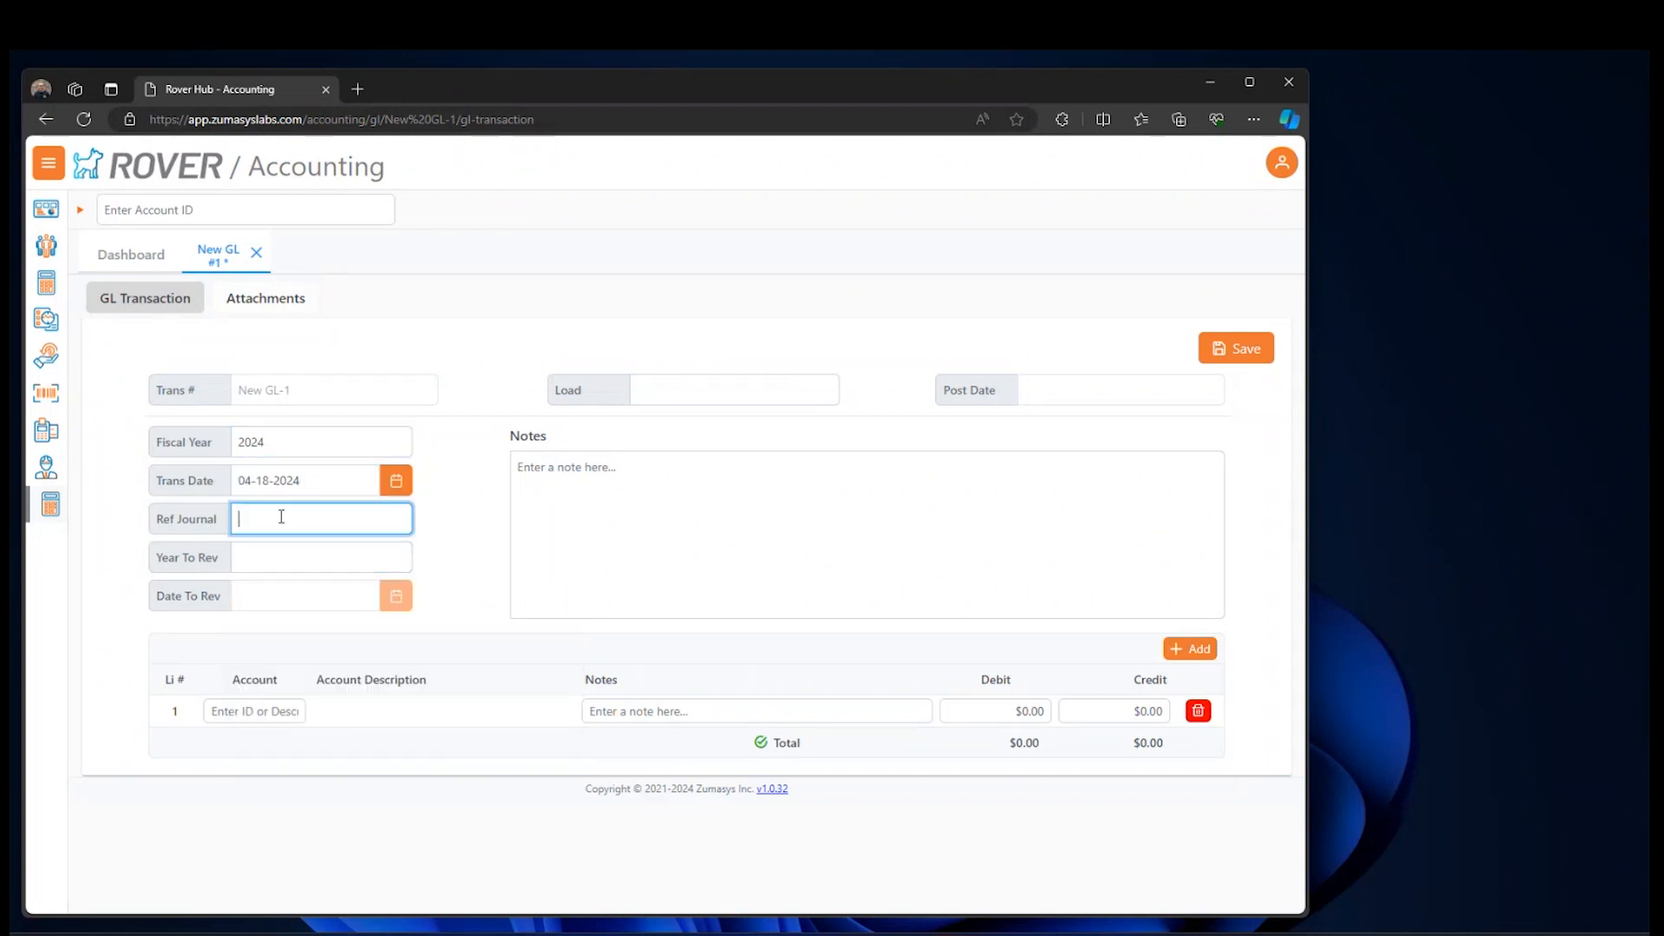
type("ak")
key("BackSpace")
key("BackSpace")
key("BackSpace")
type("ak10")
key("Tab")
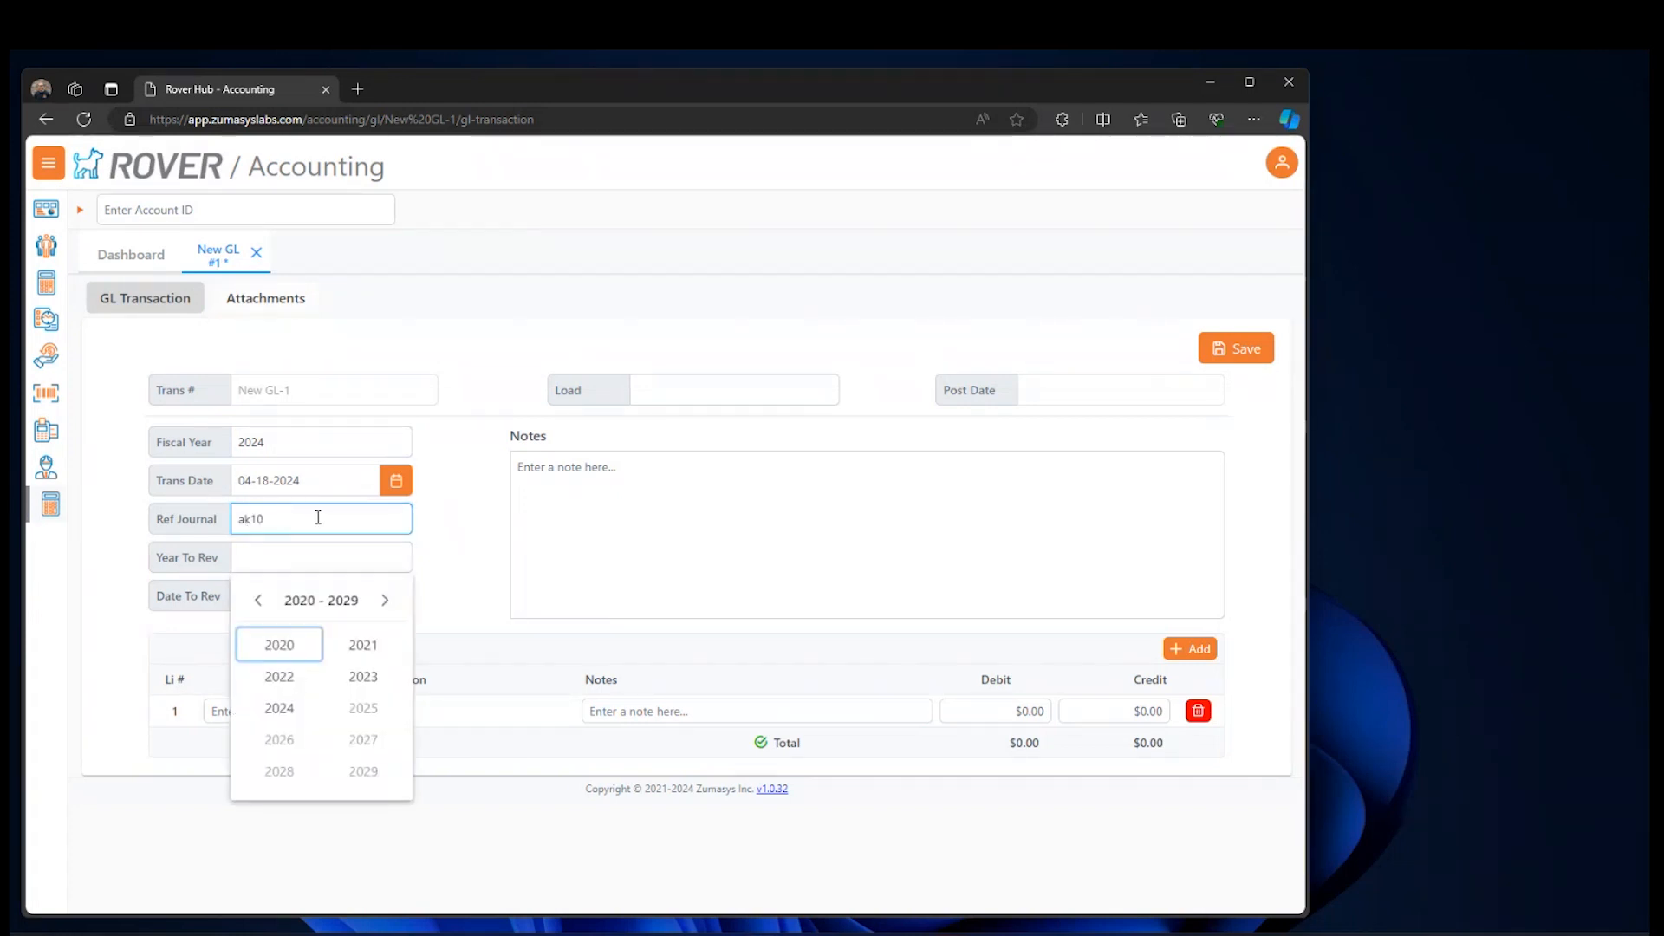
left_click(279, 709)
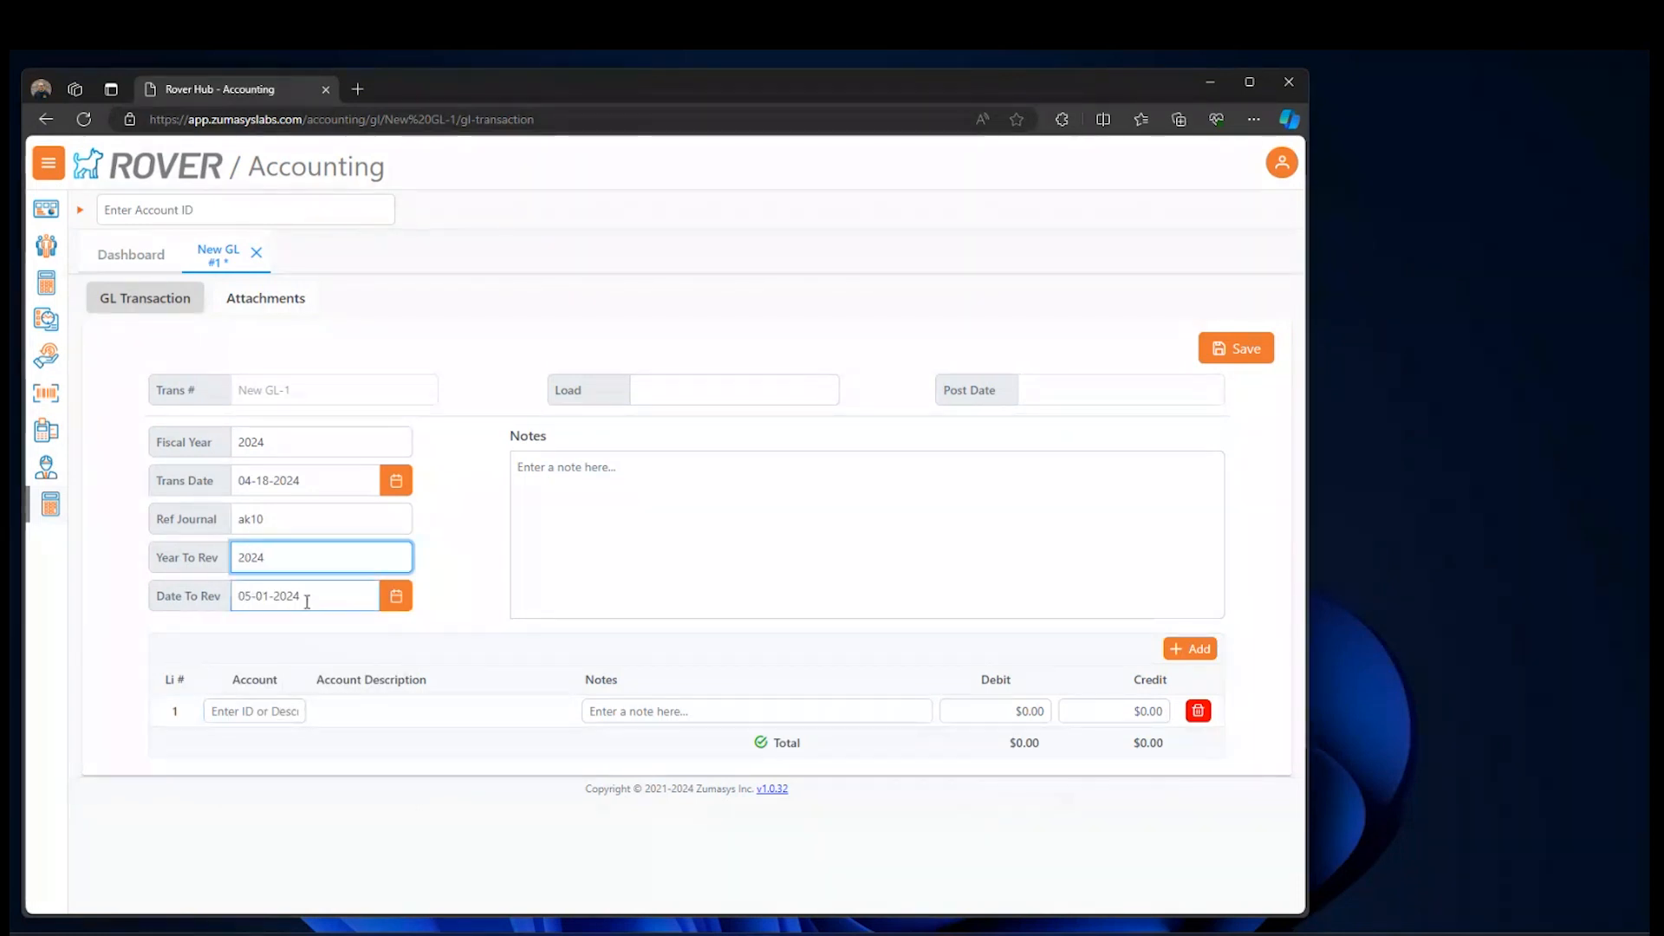
Step: Enter "test notes" as the general note of the GL entry
left_click(572, 535)
type("test")
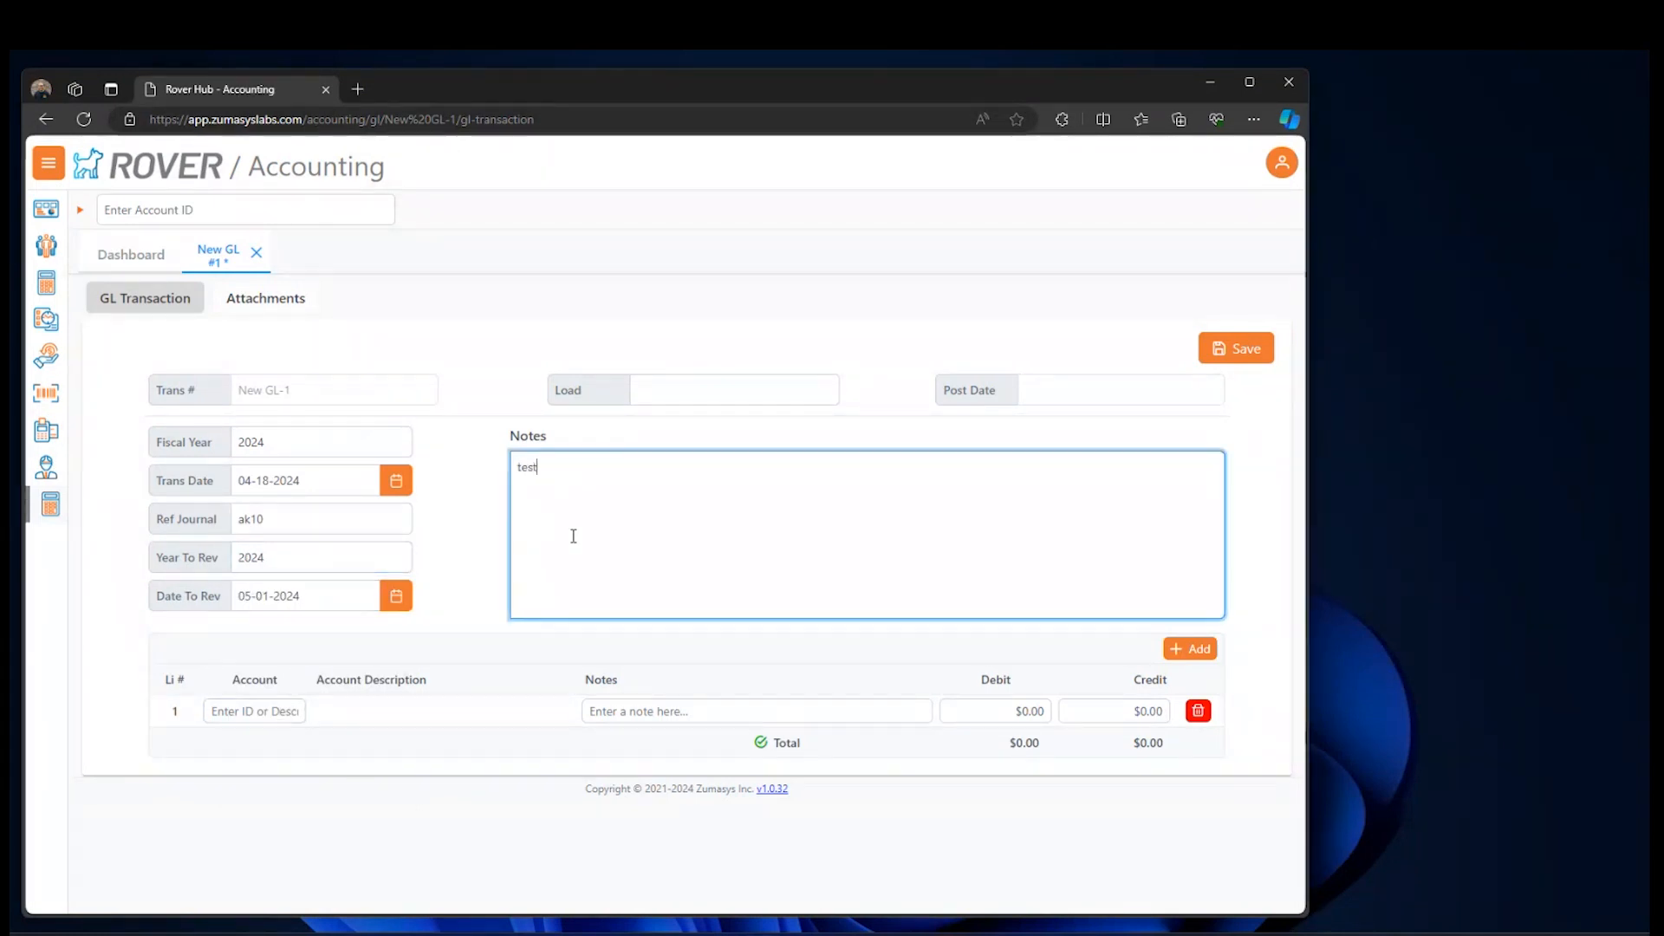
type(" notes")
Step: Fill in line 1 with the MERRILL LYNCH ACCOUNT, the note "test line 1" and a $10.00 debit
left_click(260, 710)
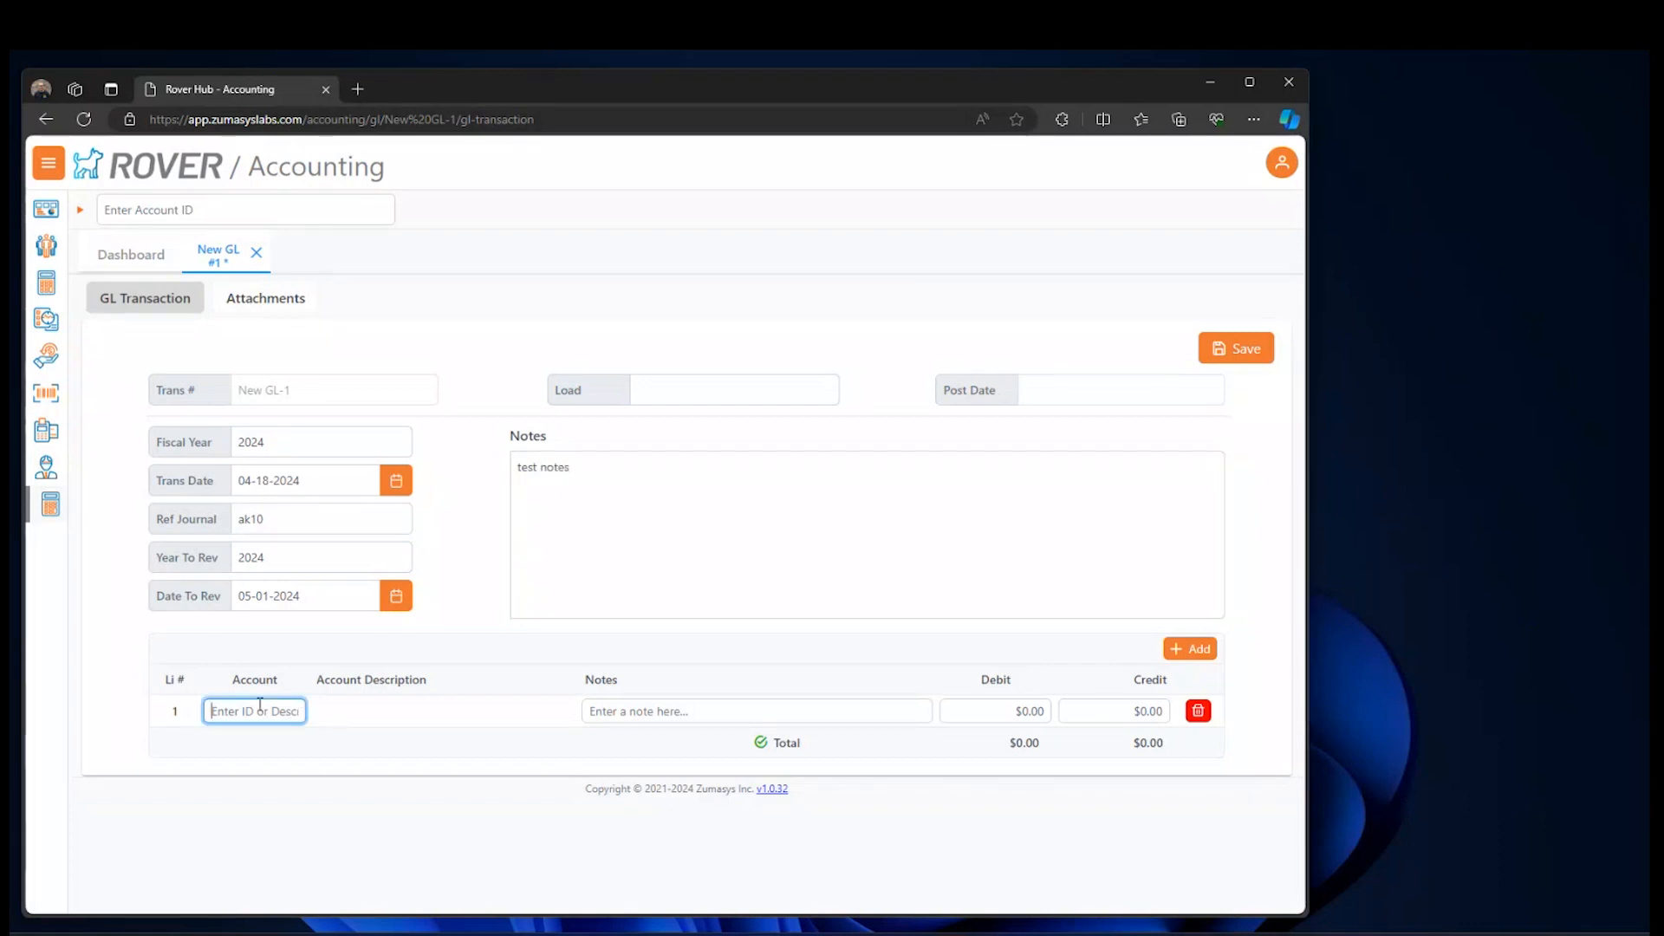
type("000-0104")
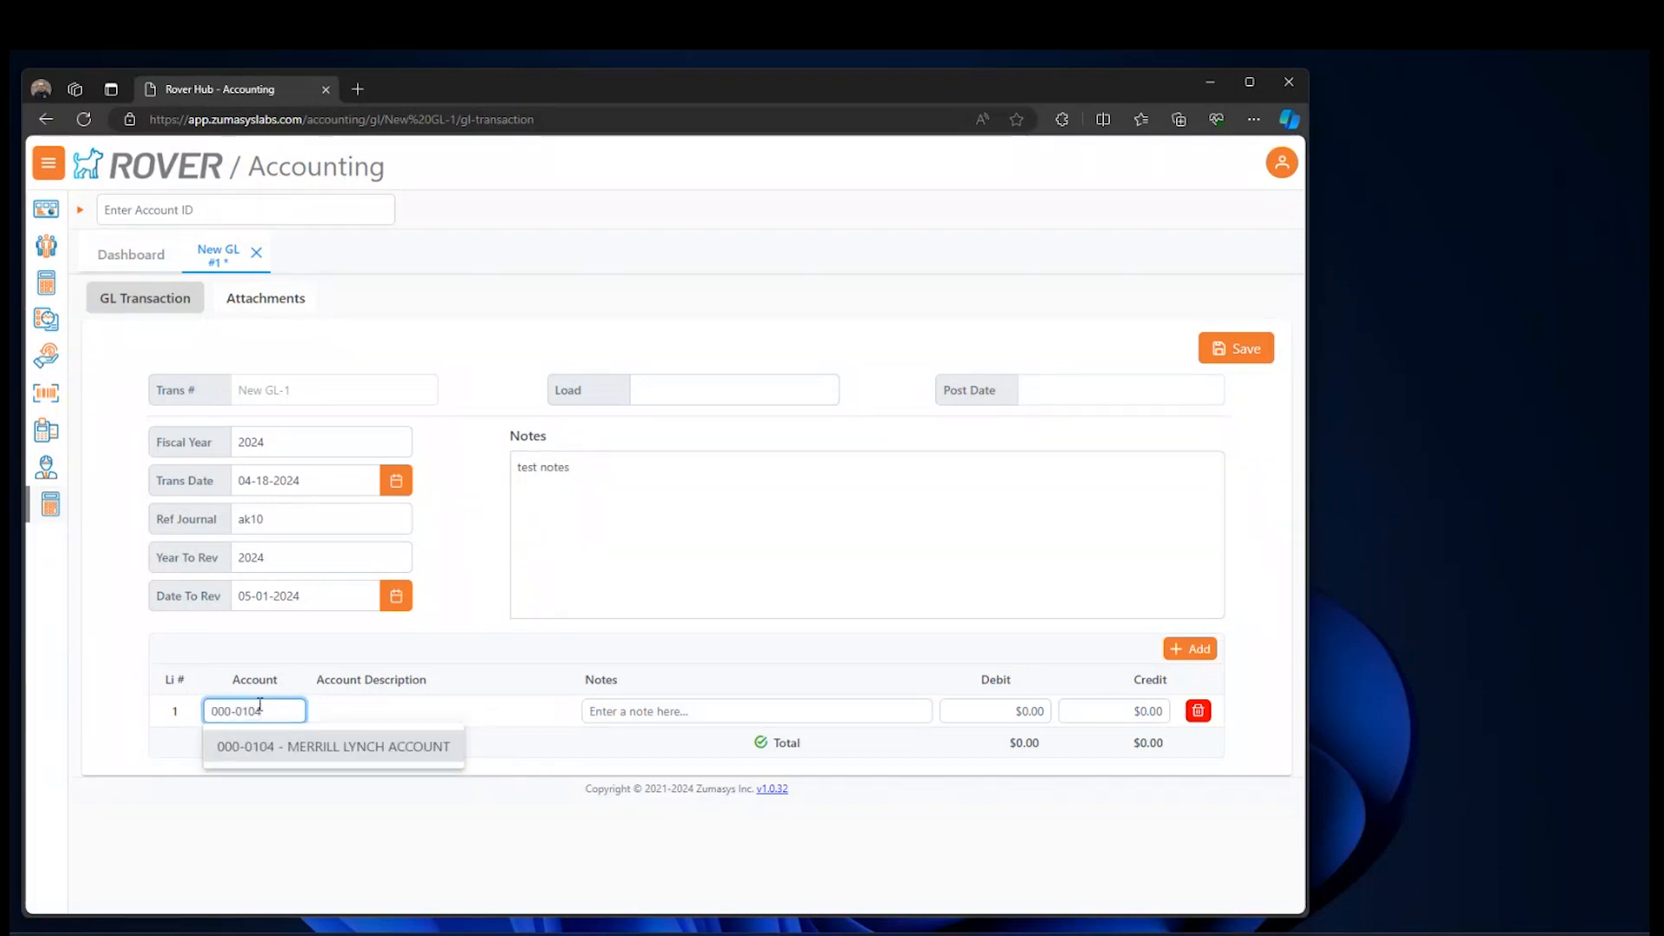
key("Return")
key("Tab")
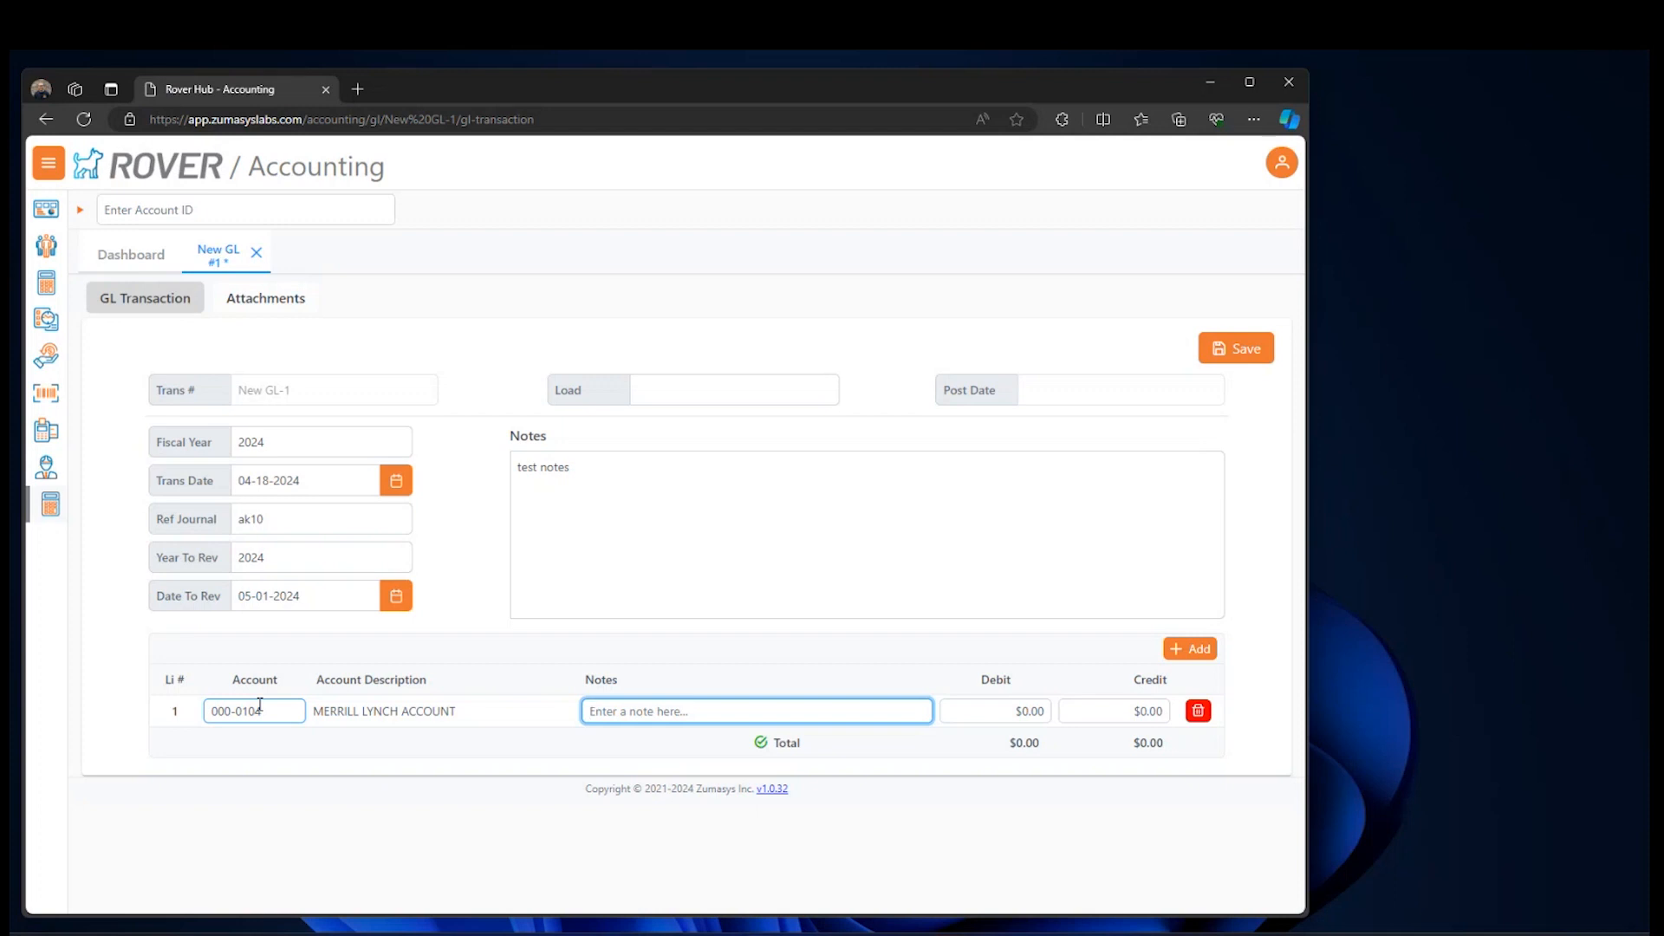
type("test line 1")
key("Tab")
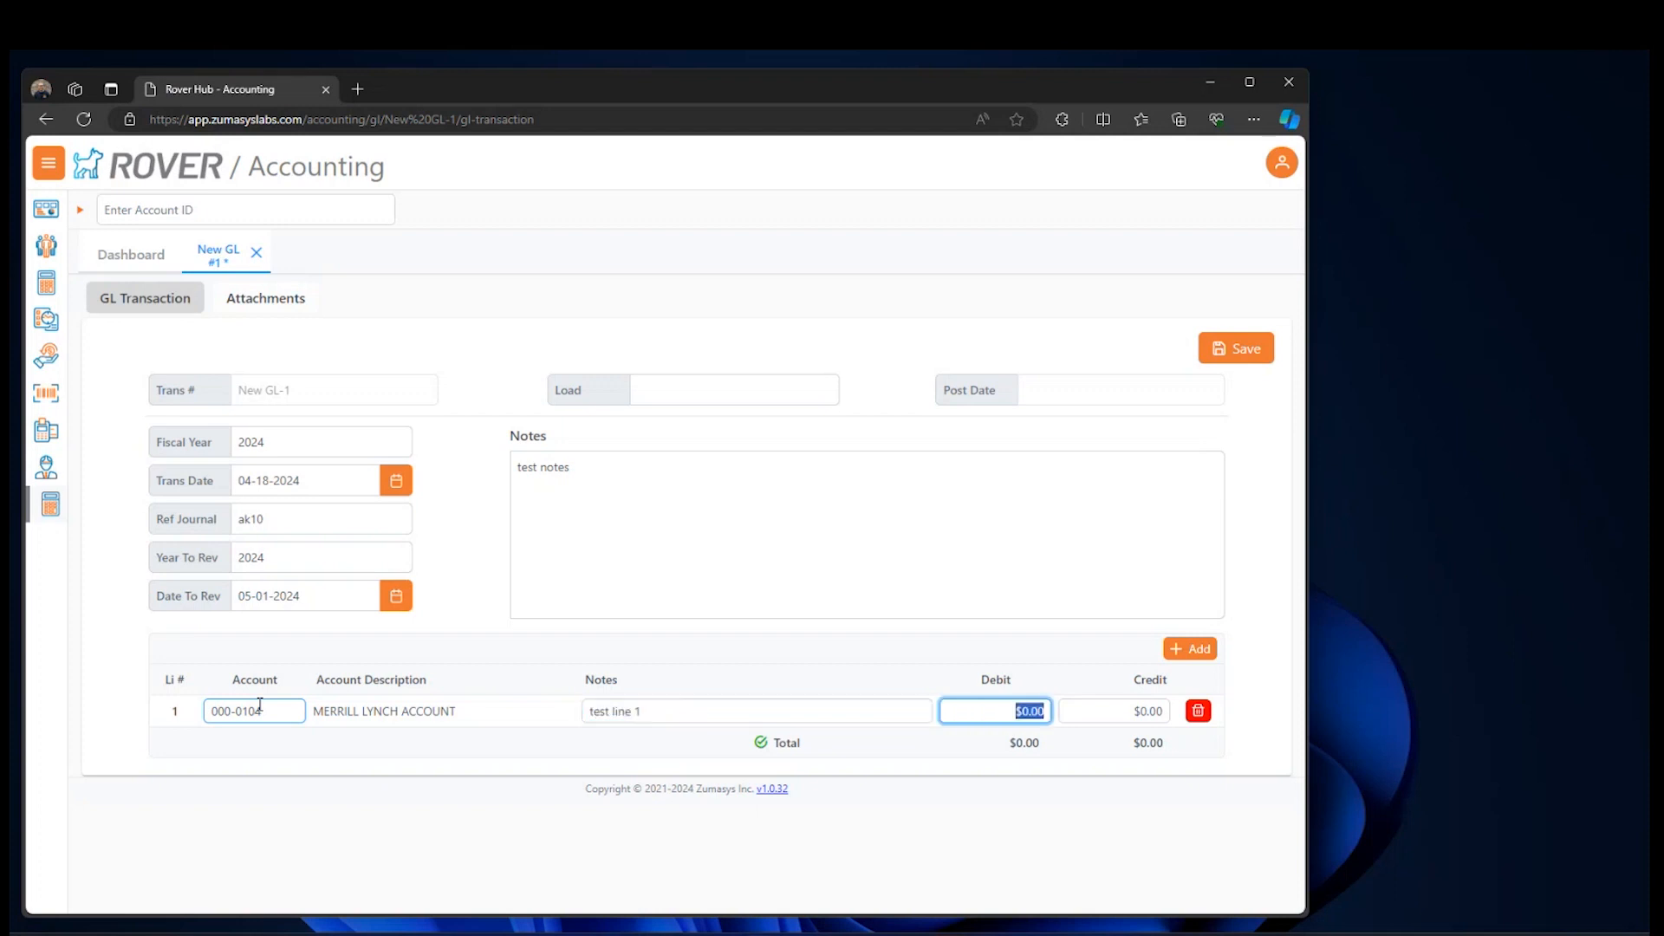
type("10")
key("Tab")
key("Tab")
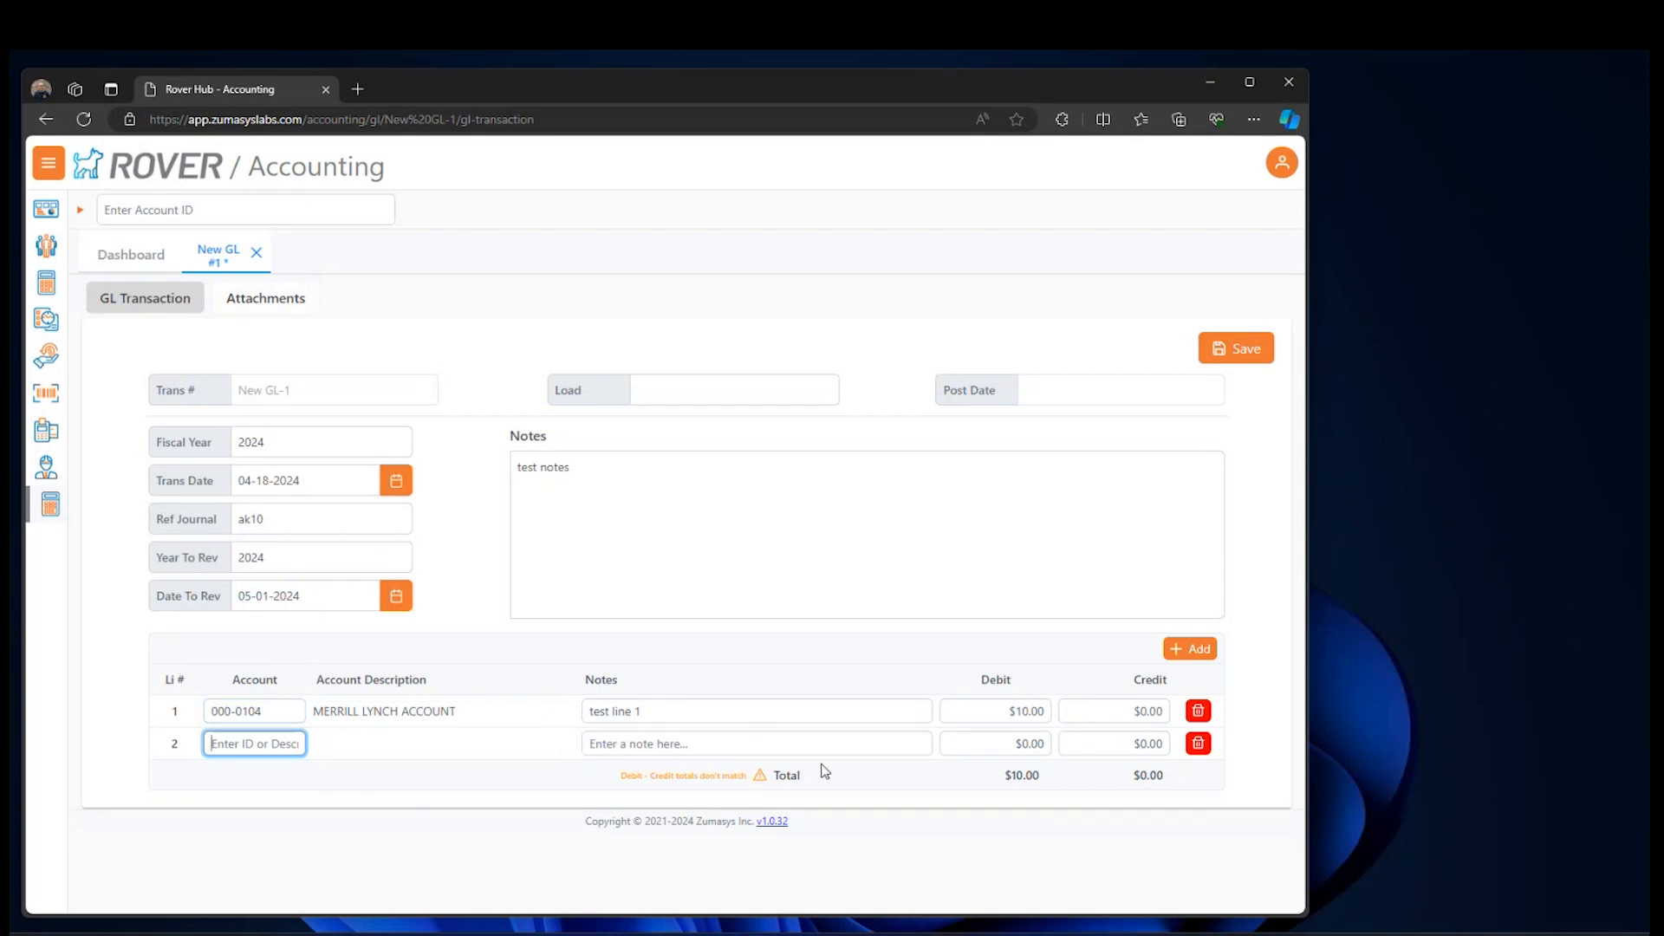
Step: Fill in line 2 with ACCTS RECEIVABLE-TRADE, the note "test line 2" and a $10.00 credit, and save the GL entry
type("000-0200")
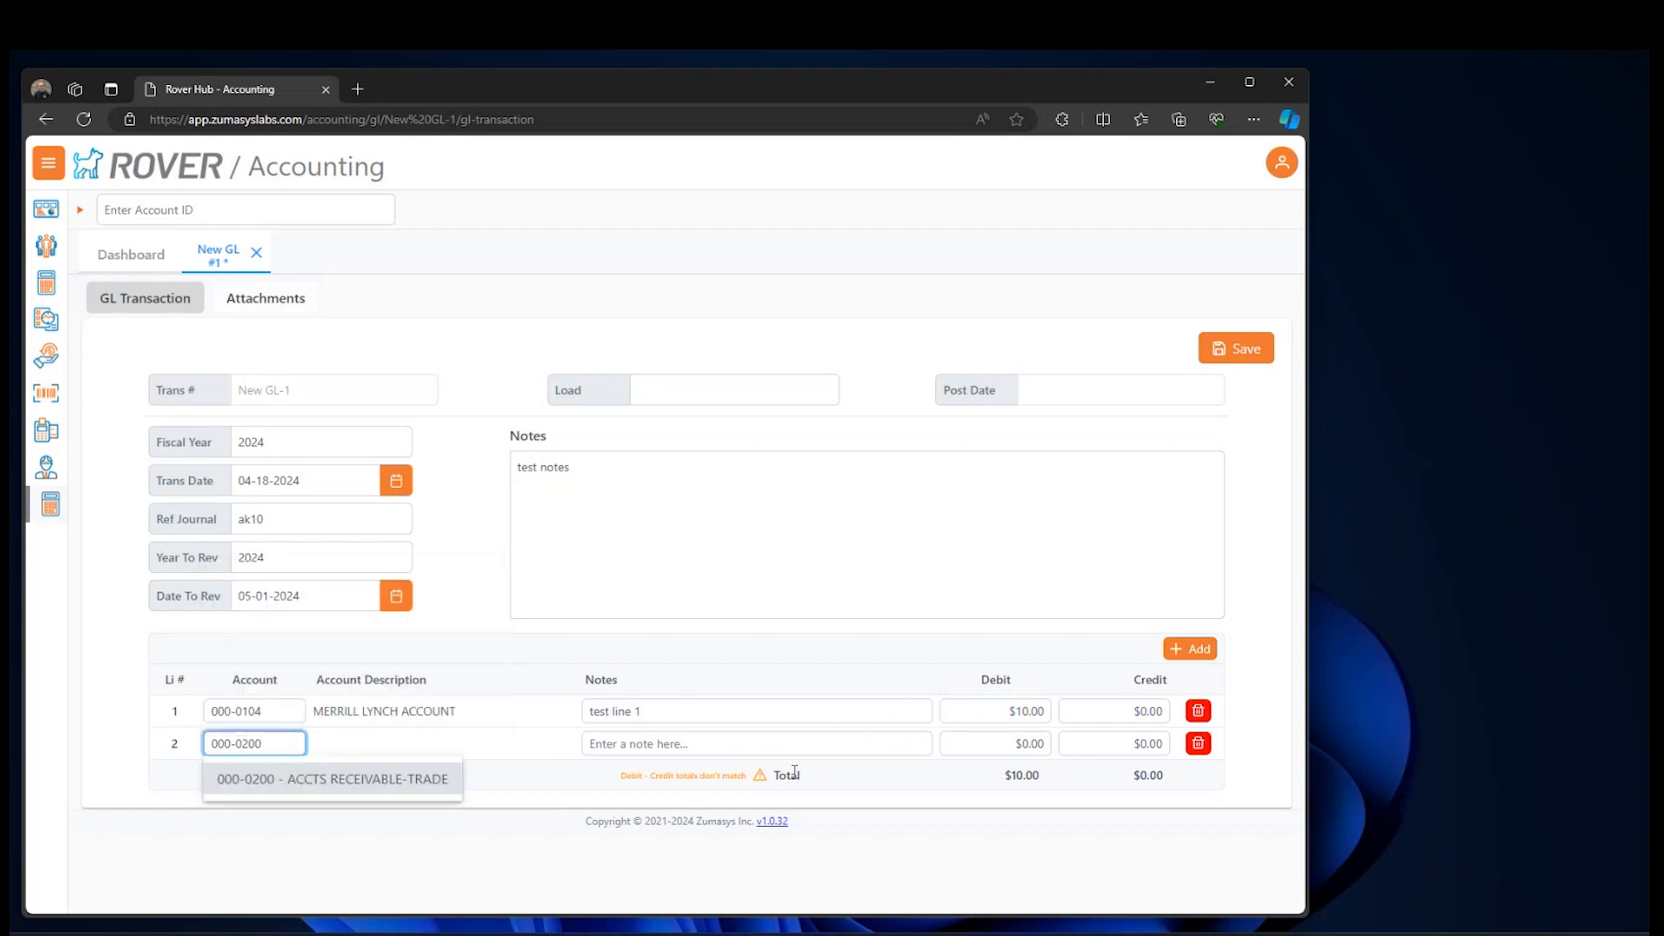
key("Return")
key("Tab")
type("test line 2")
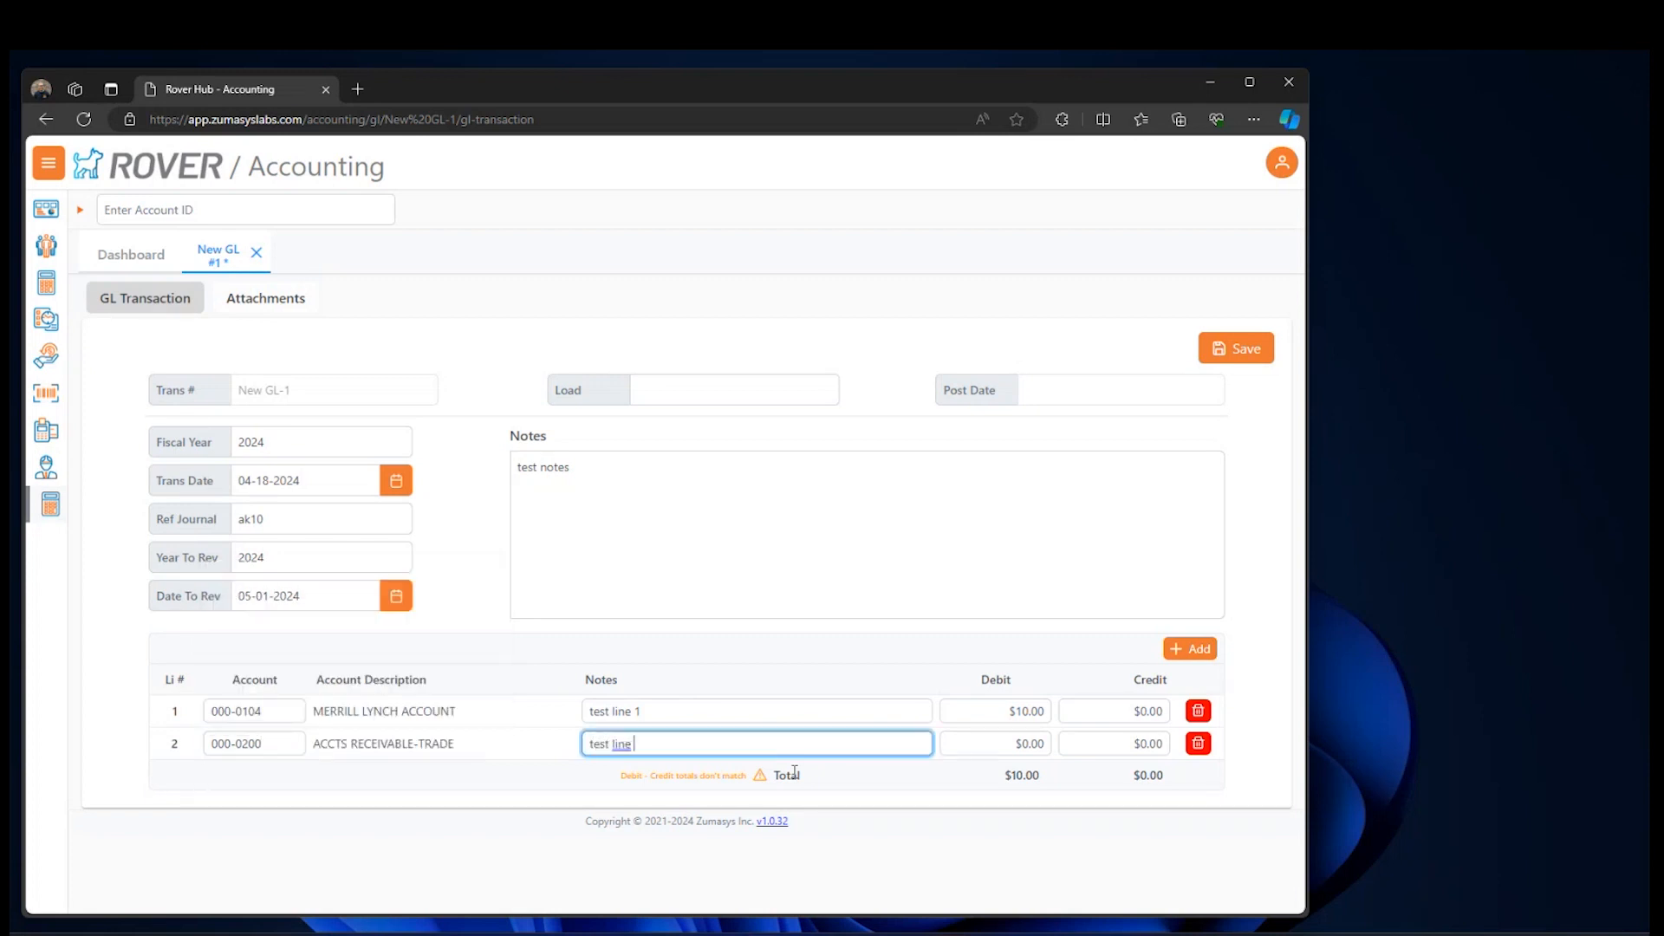
key("Tab")
key("Tab")
type("10")
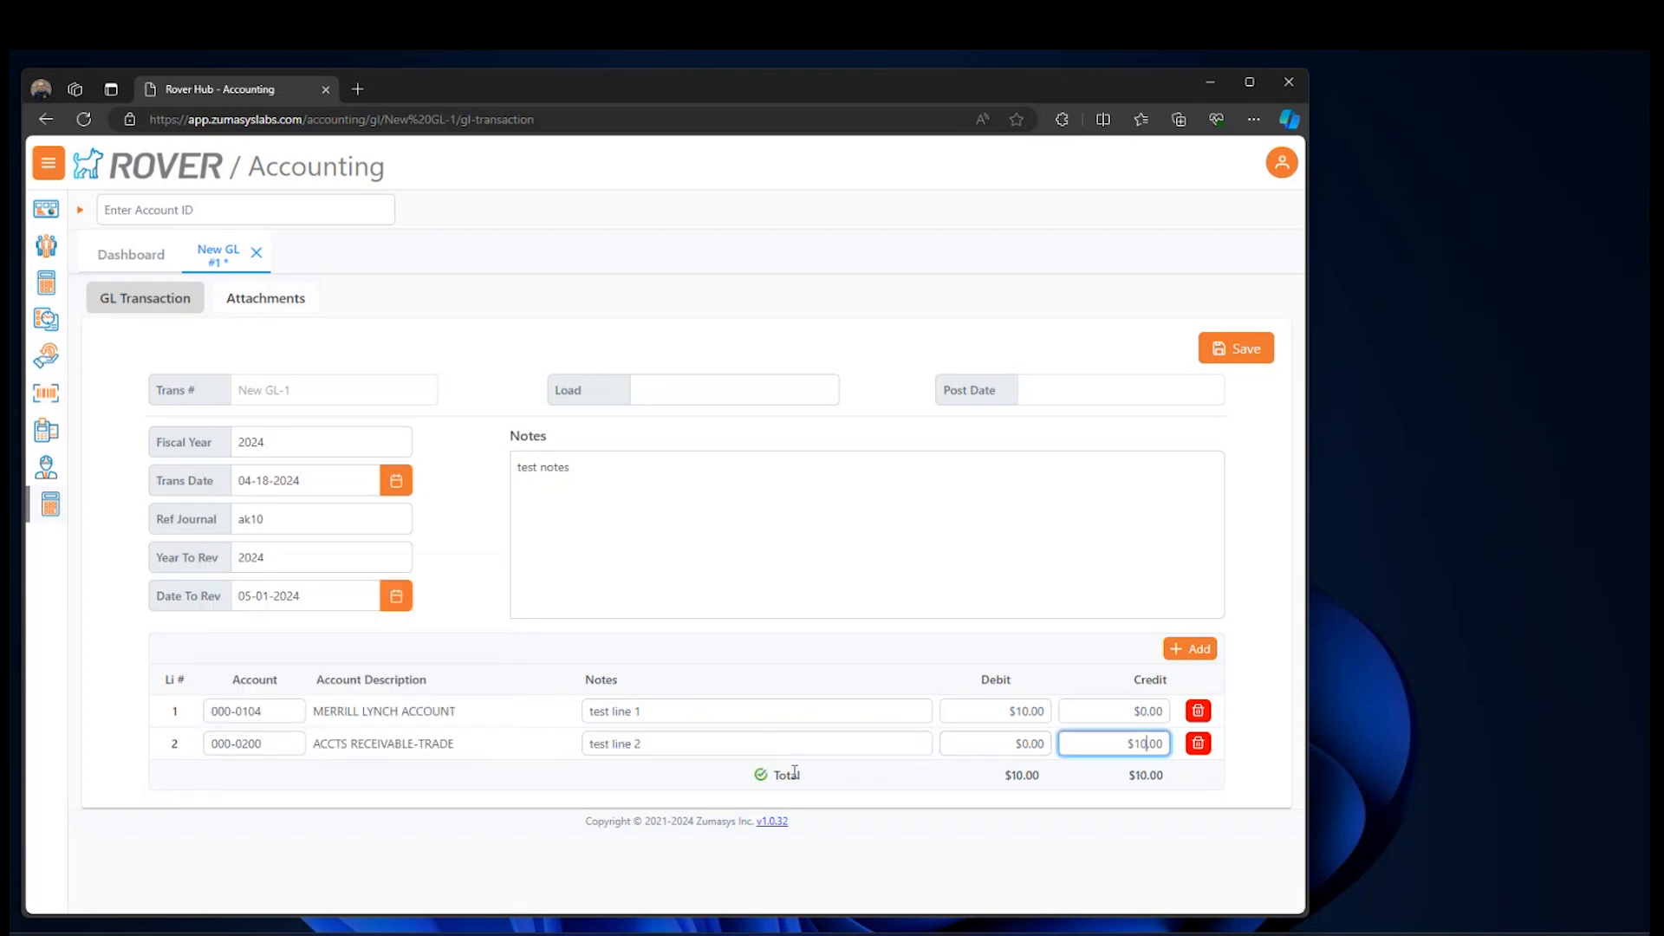
key("Tab")
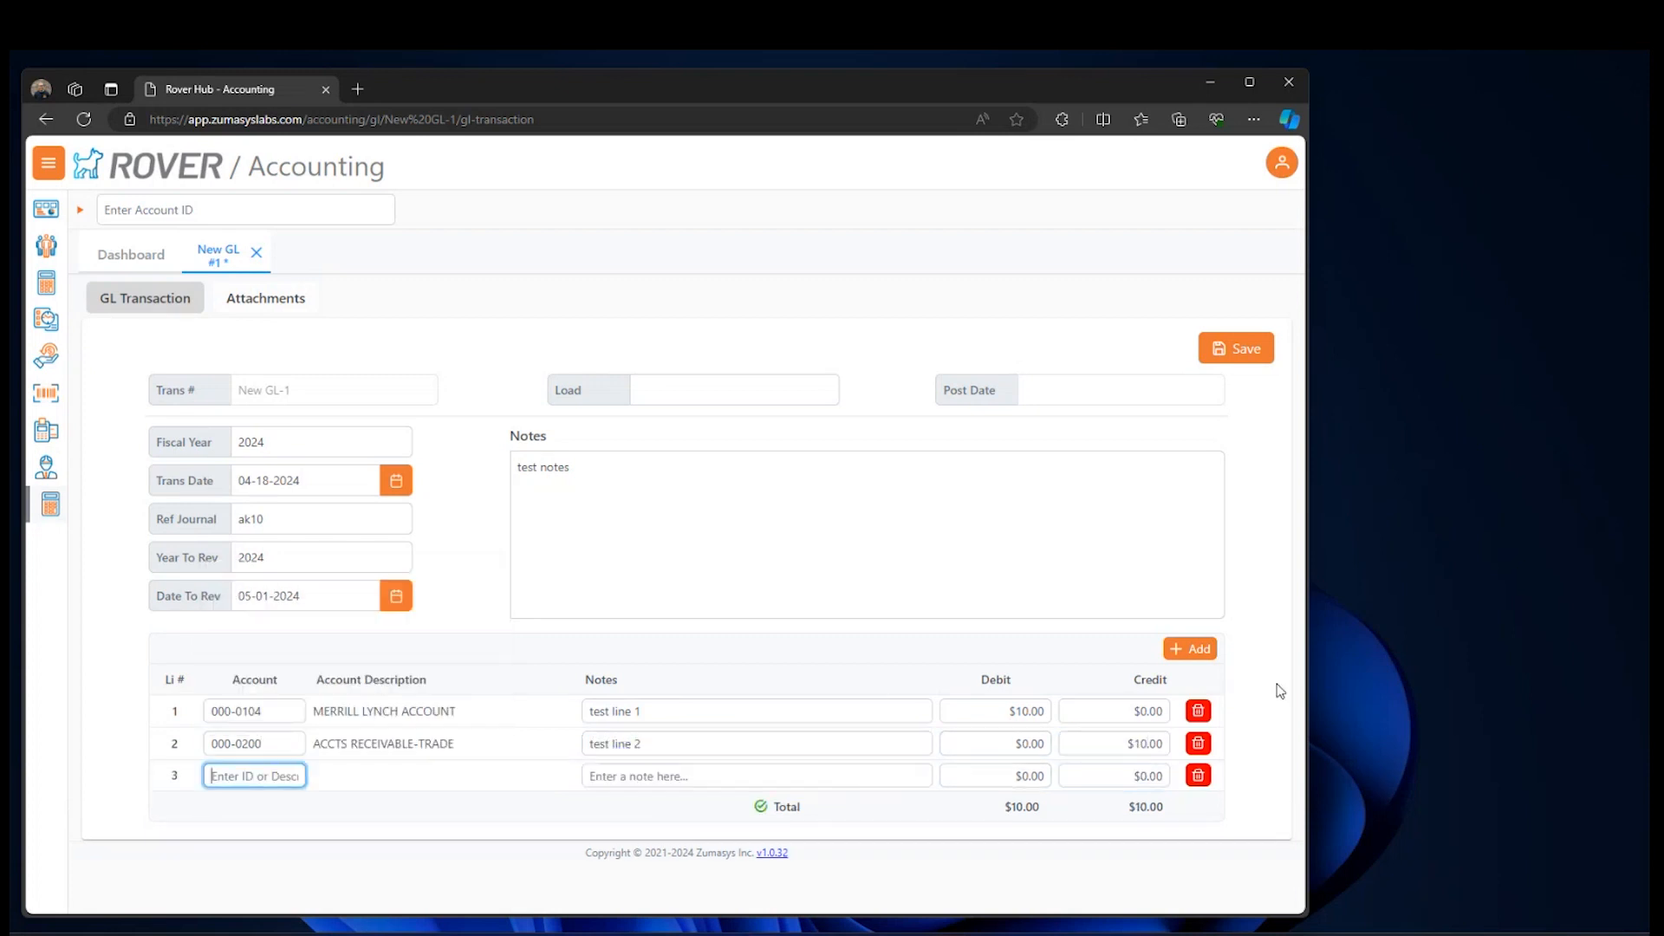
left_click(1235, 350)
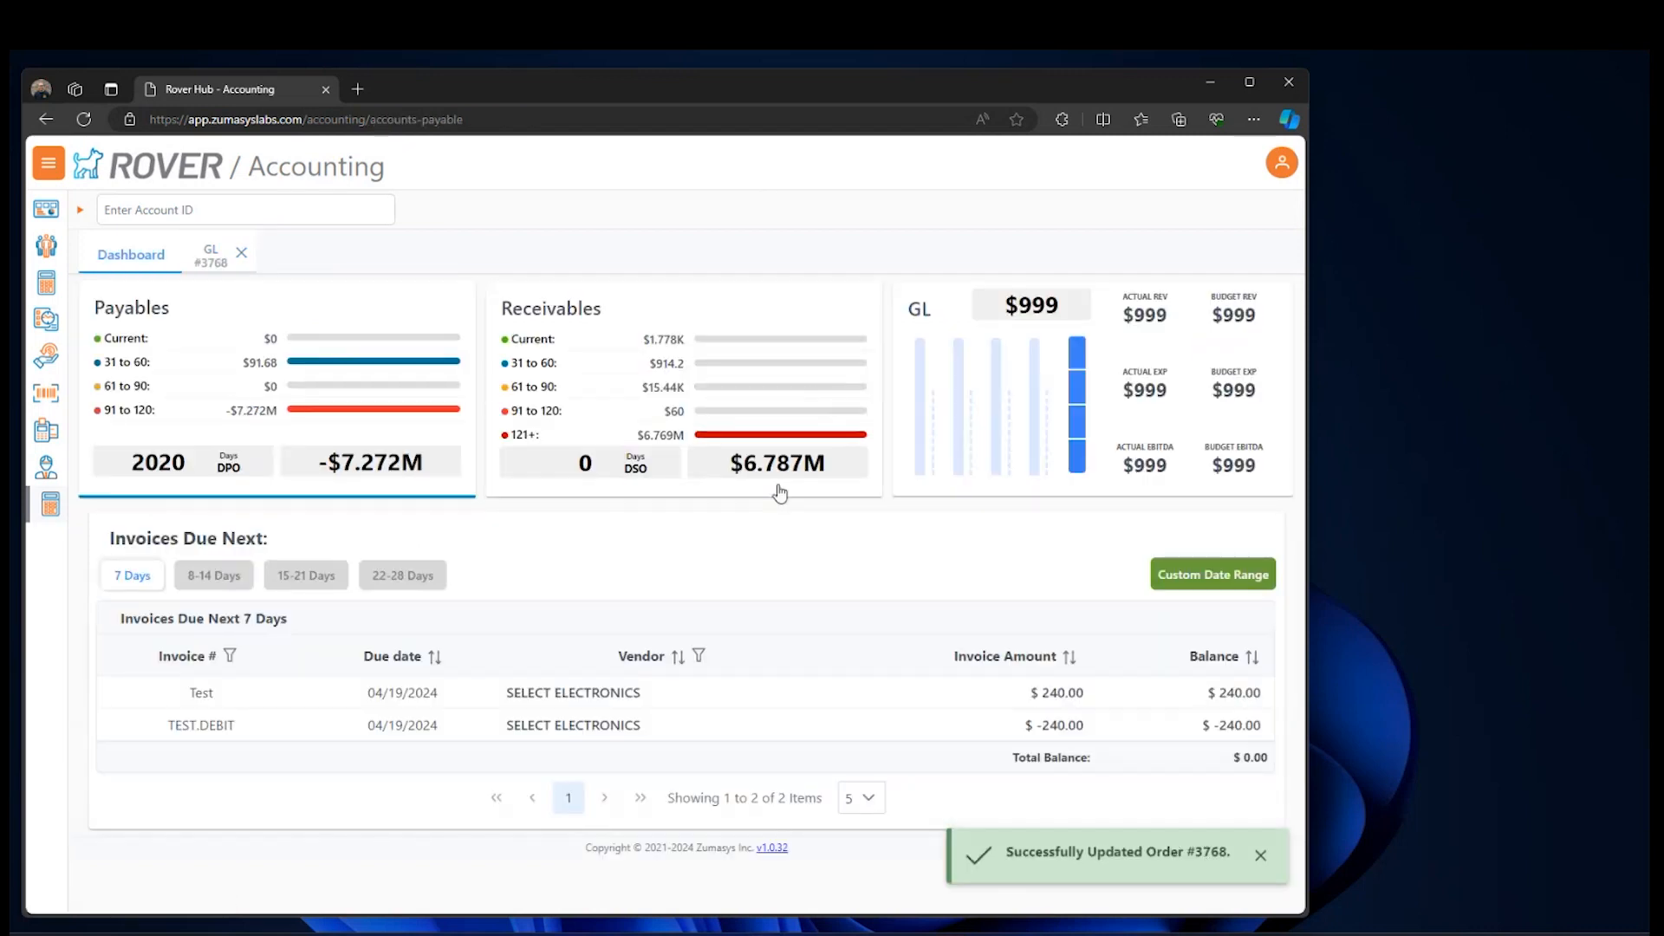
Step: Reopen the saved GL transaction and attach the file test.html to it using the ATTACHMENTS folder
left_click(209, 254)
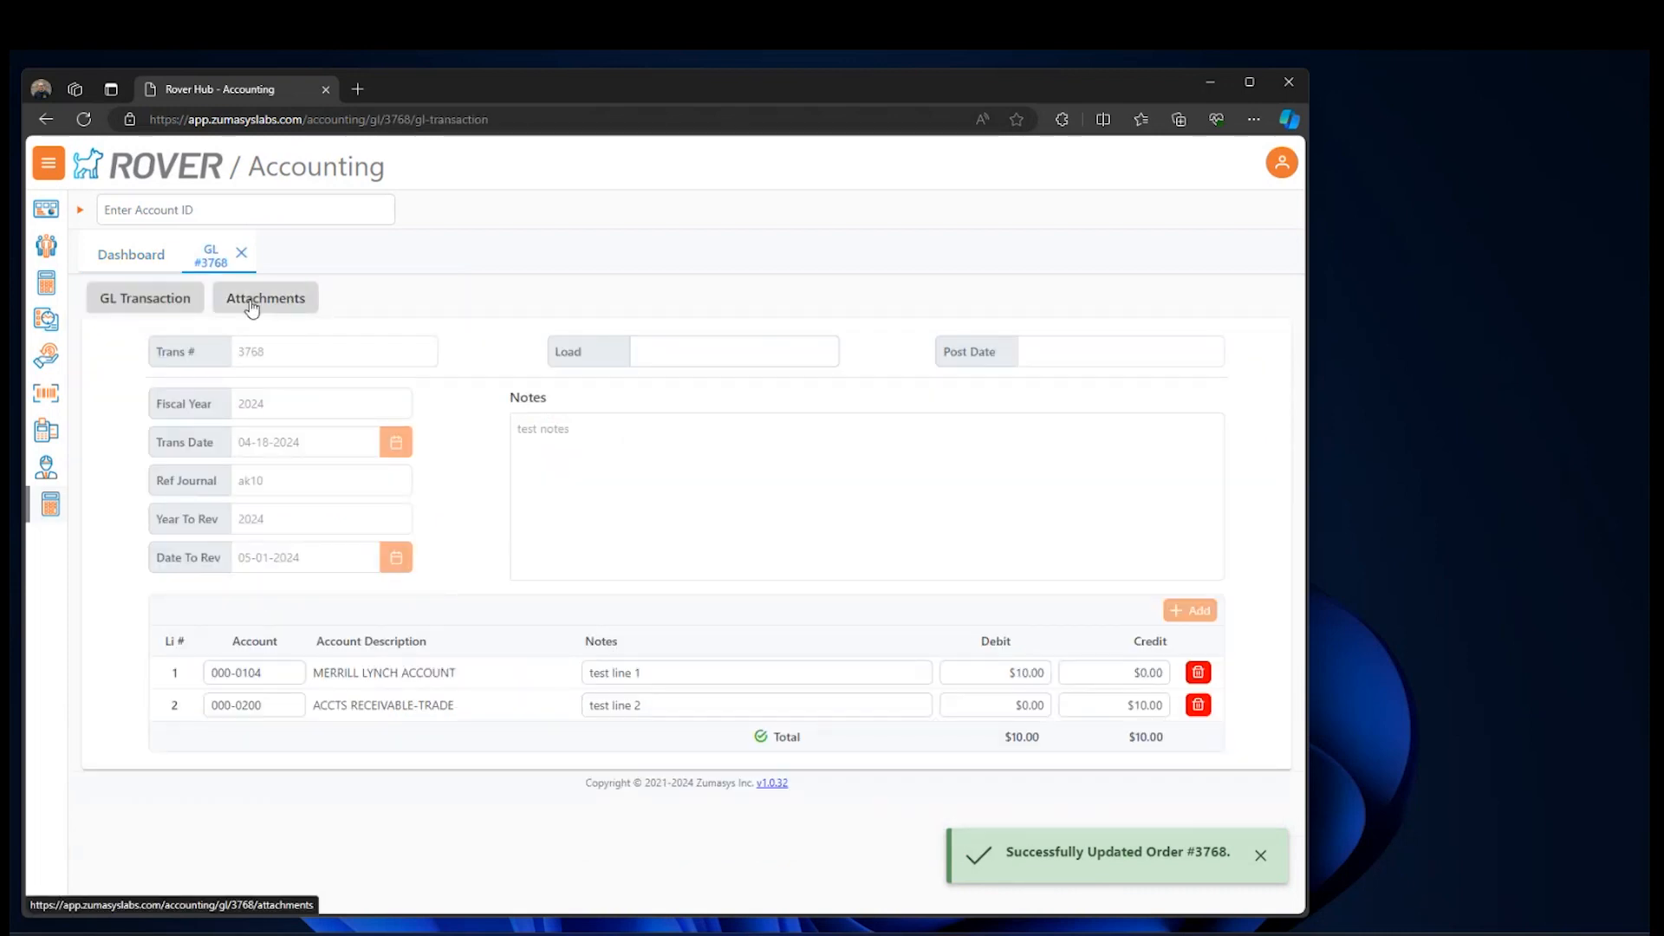
left_click(247, 302)
left_click(1183, 371)
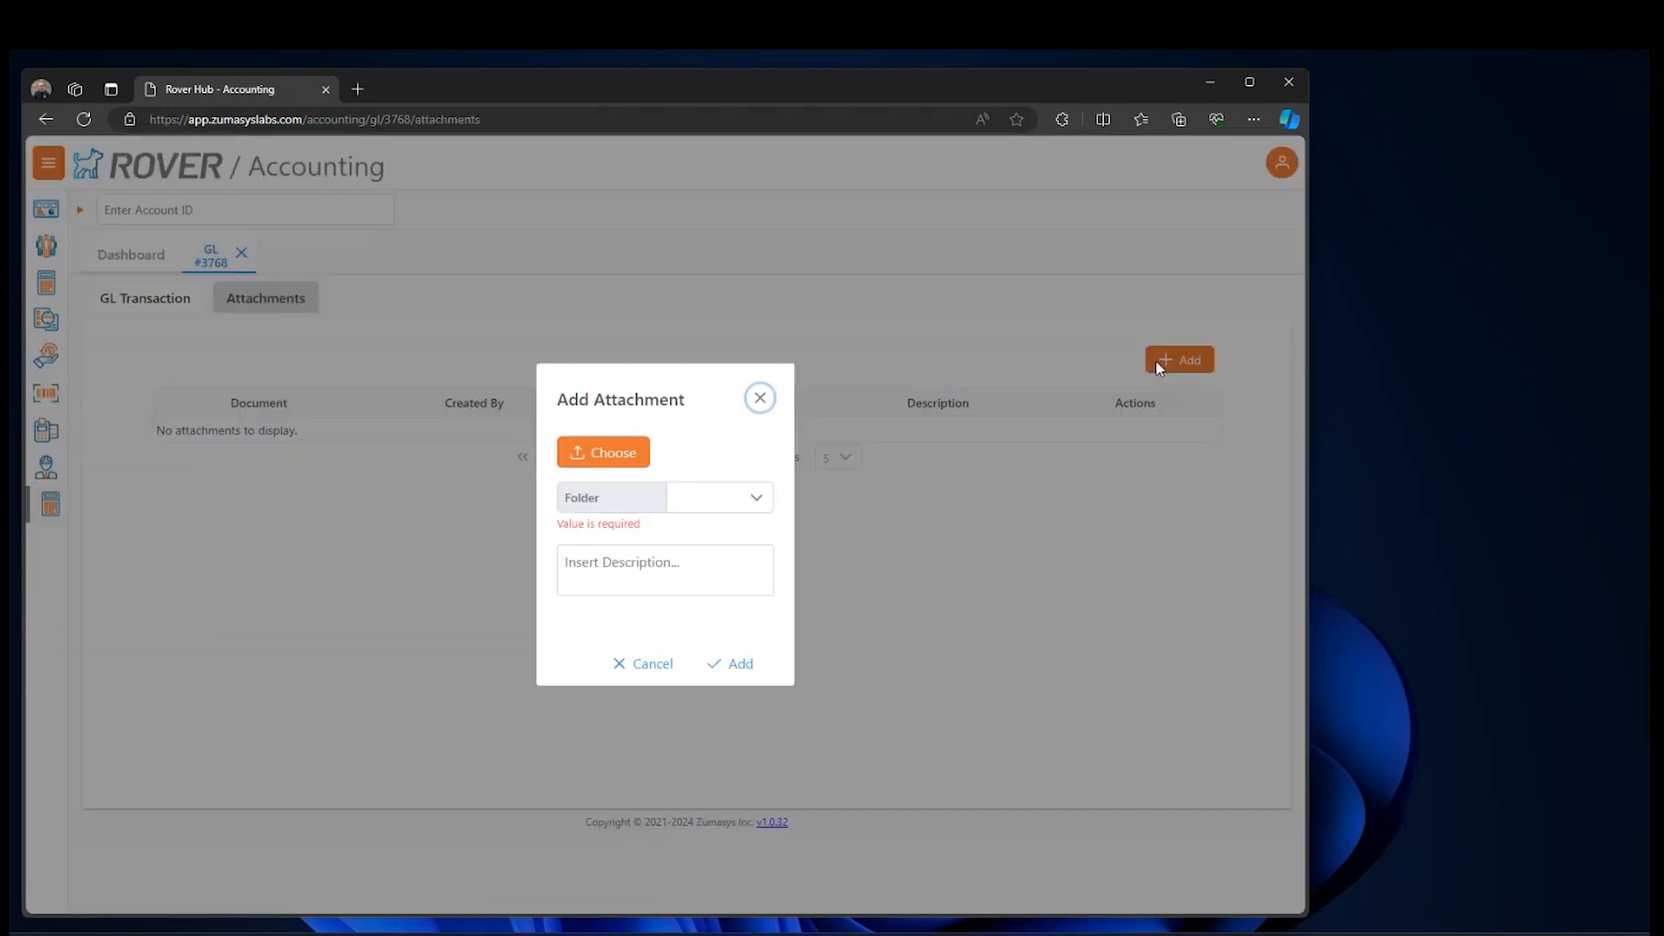
left_click(754, 497)
left_click(724, 534)
left_click(603, 452)
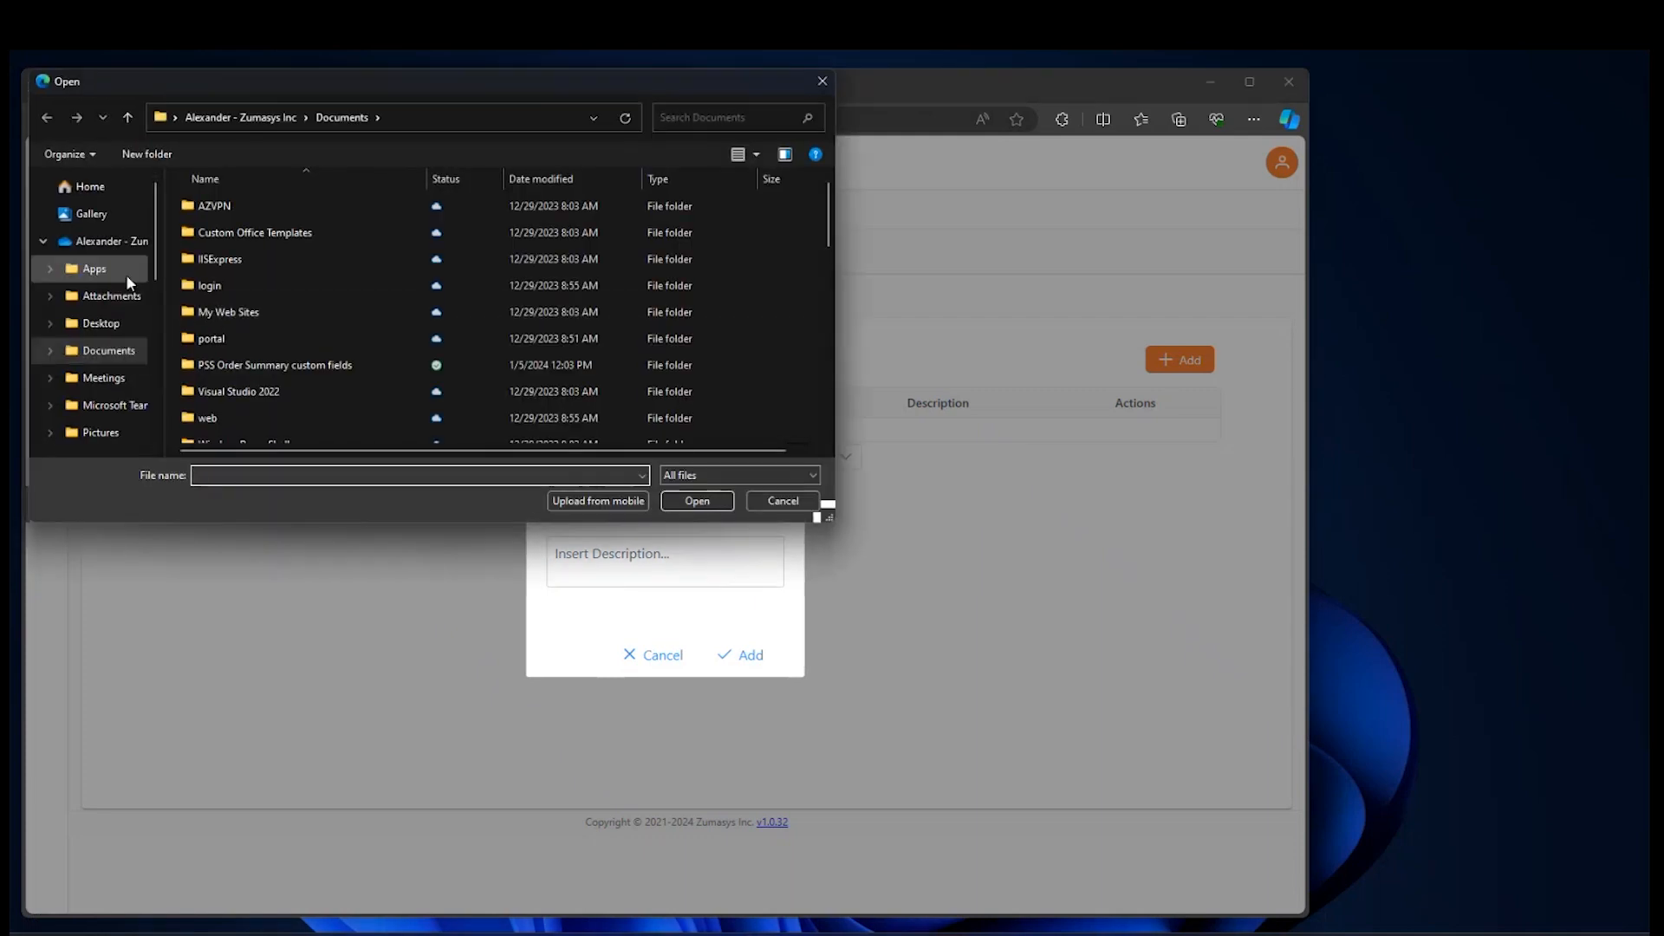
scroll(229, 334, "down", 10)
double_click(211, 402)
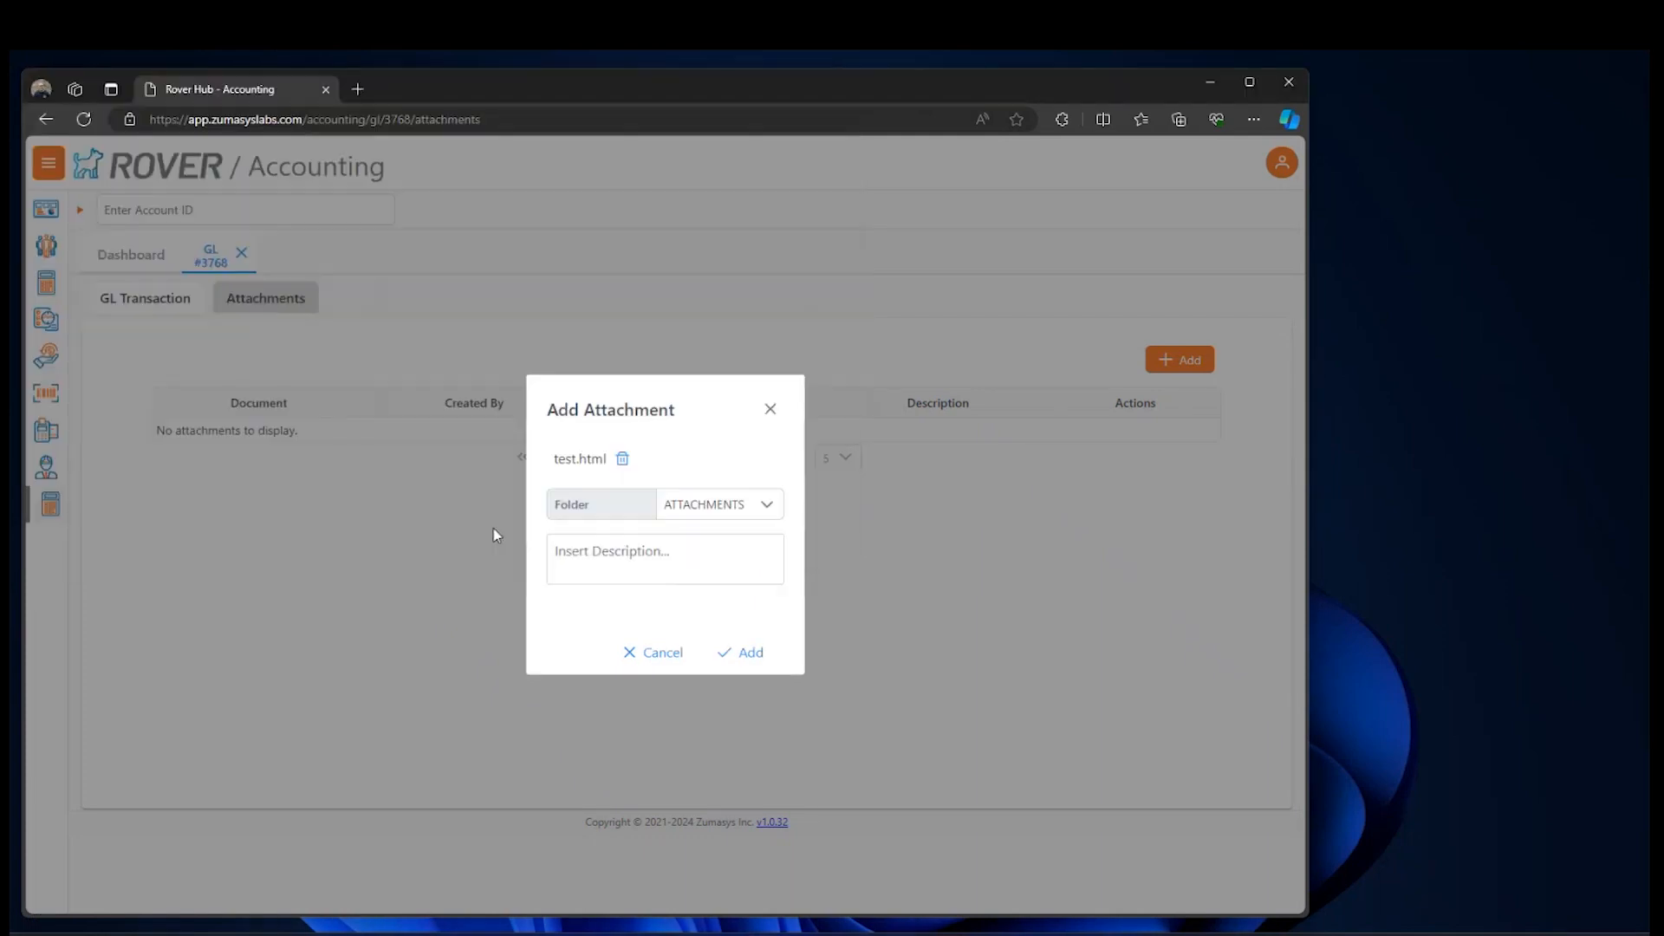
left_click(754, 654)
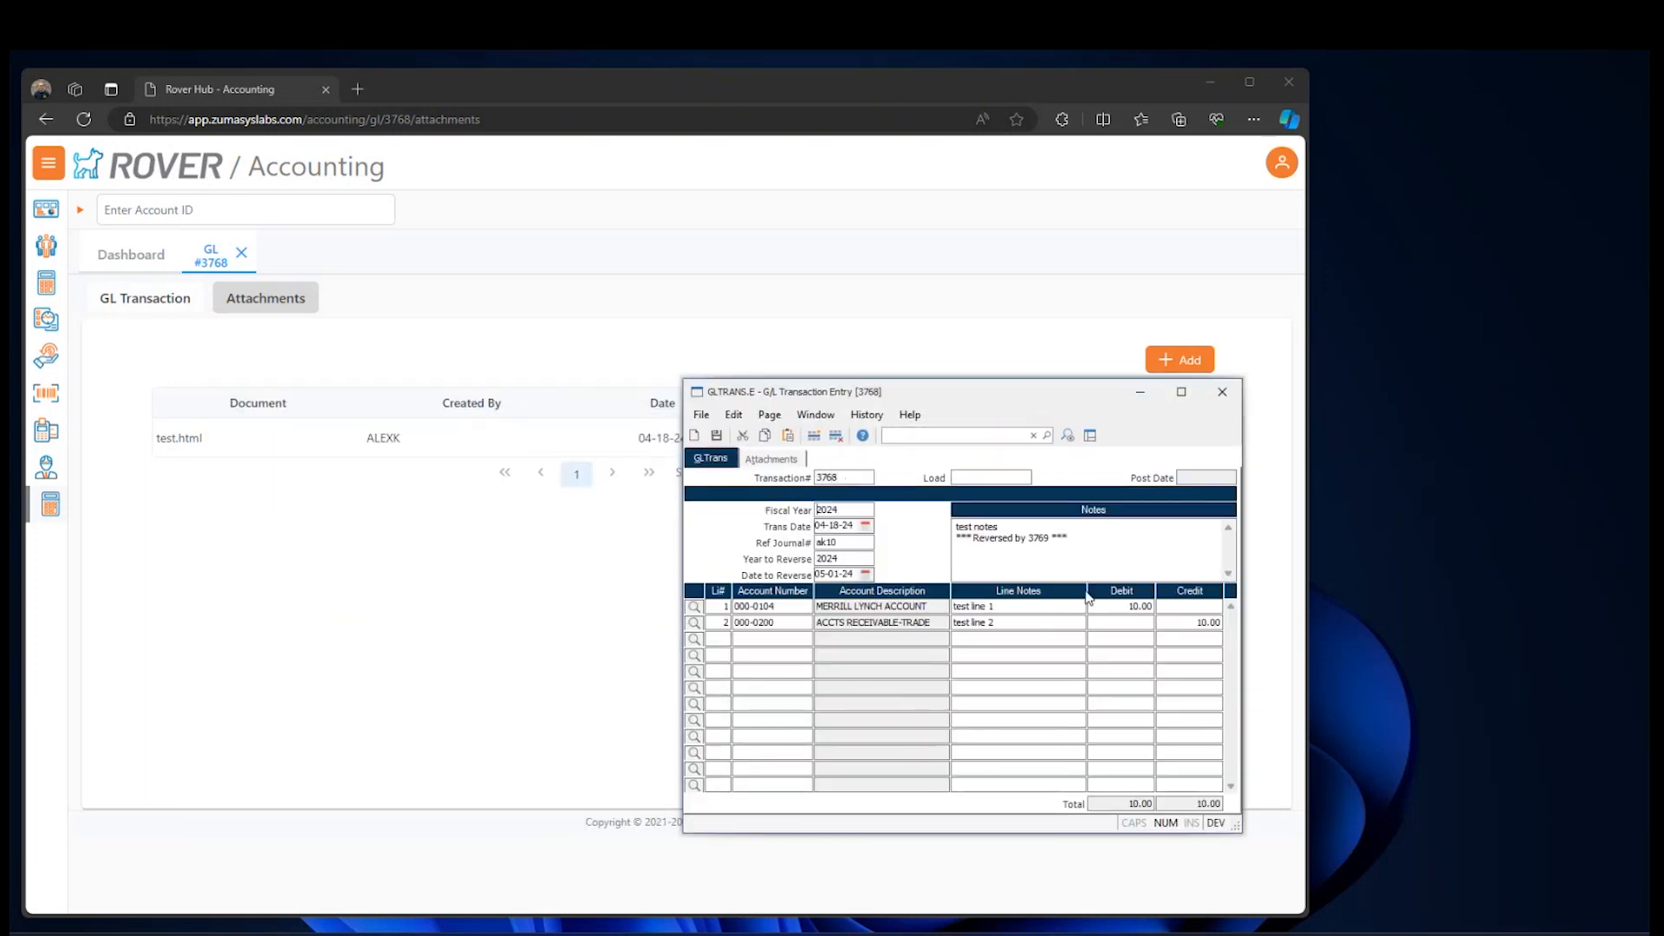
Step: In the GLTRANS.E window, review the new transaction's attachments and load its reversing transaction 3769
left_click(771, 459)
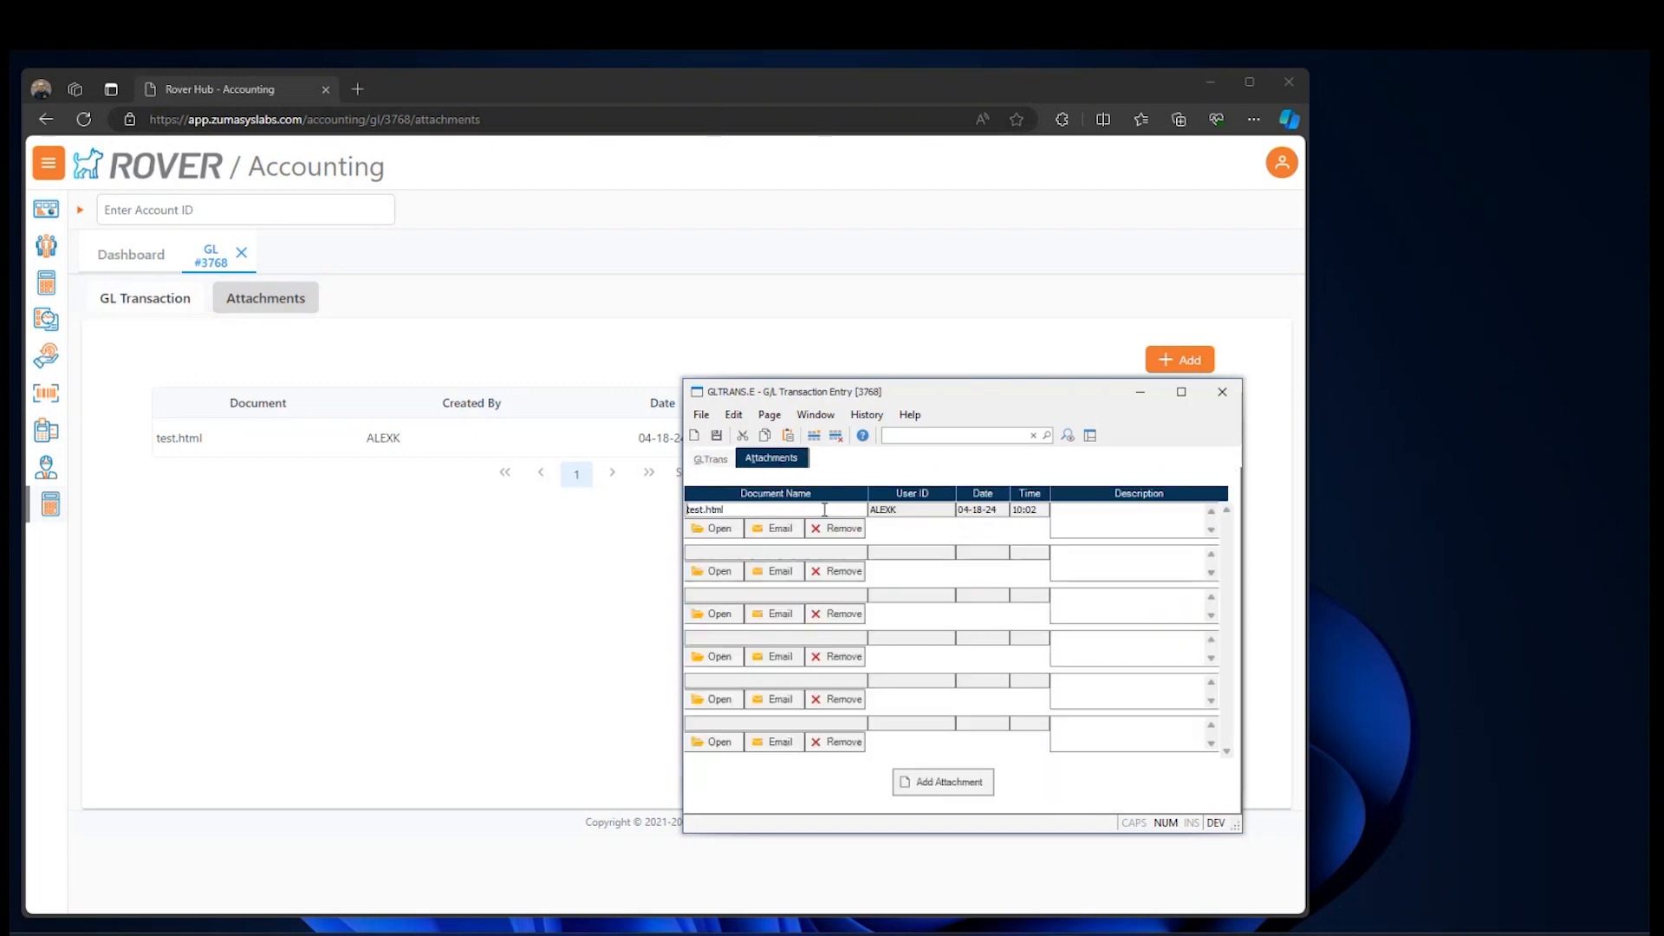
left_click(711, 459)
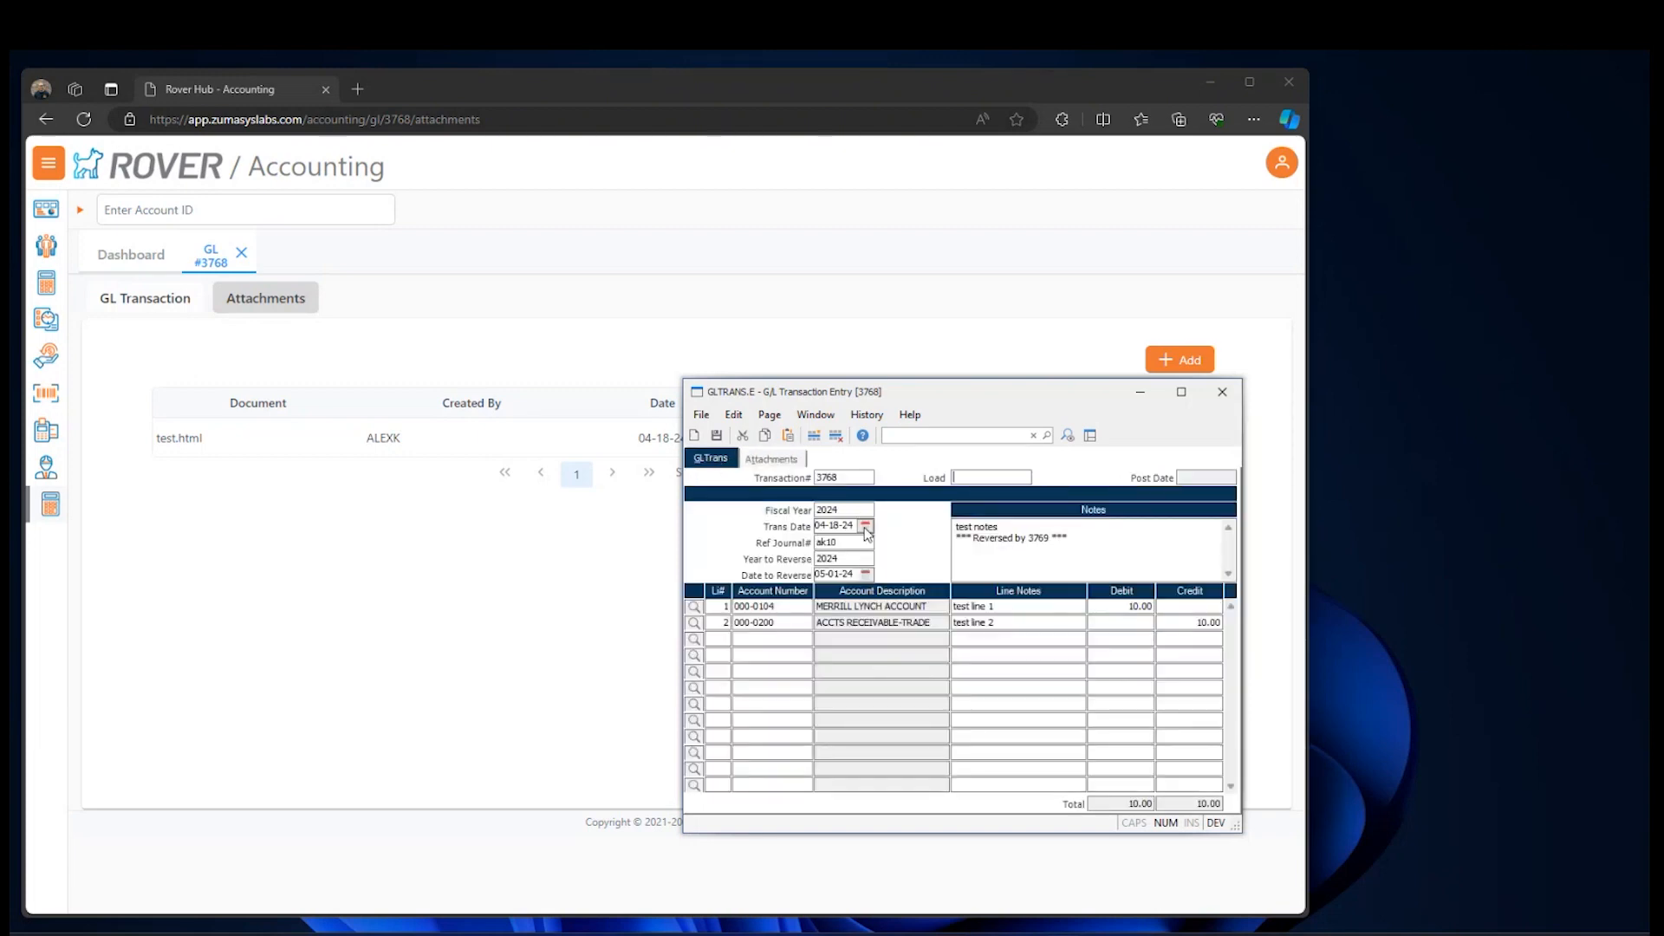
left_click(694, 435)
left_click(839, 478)
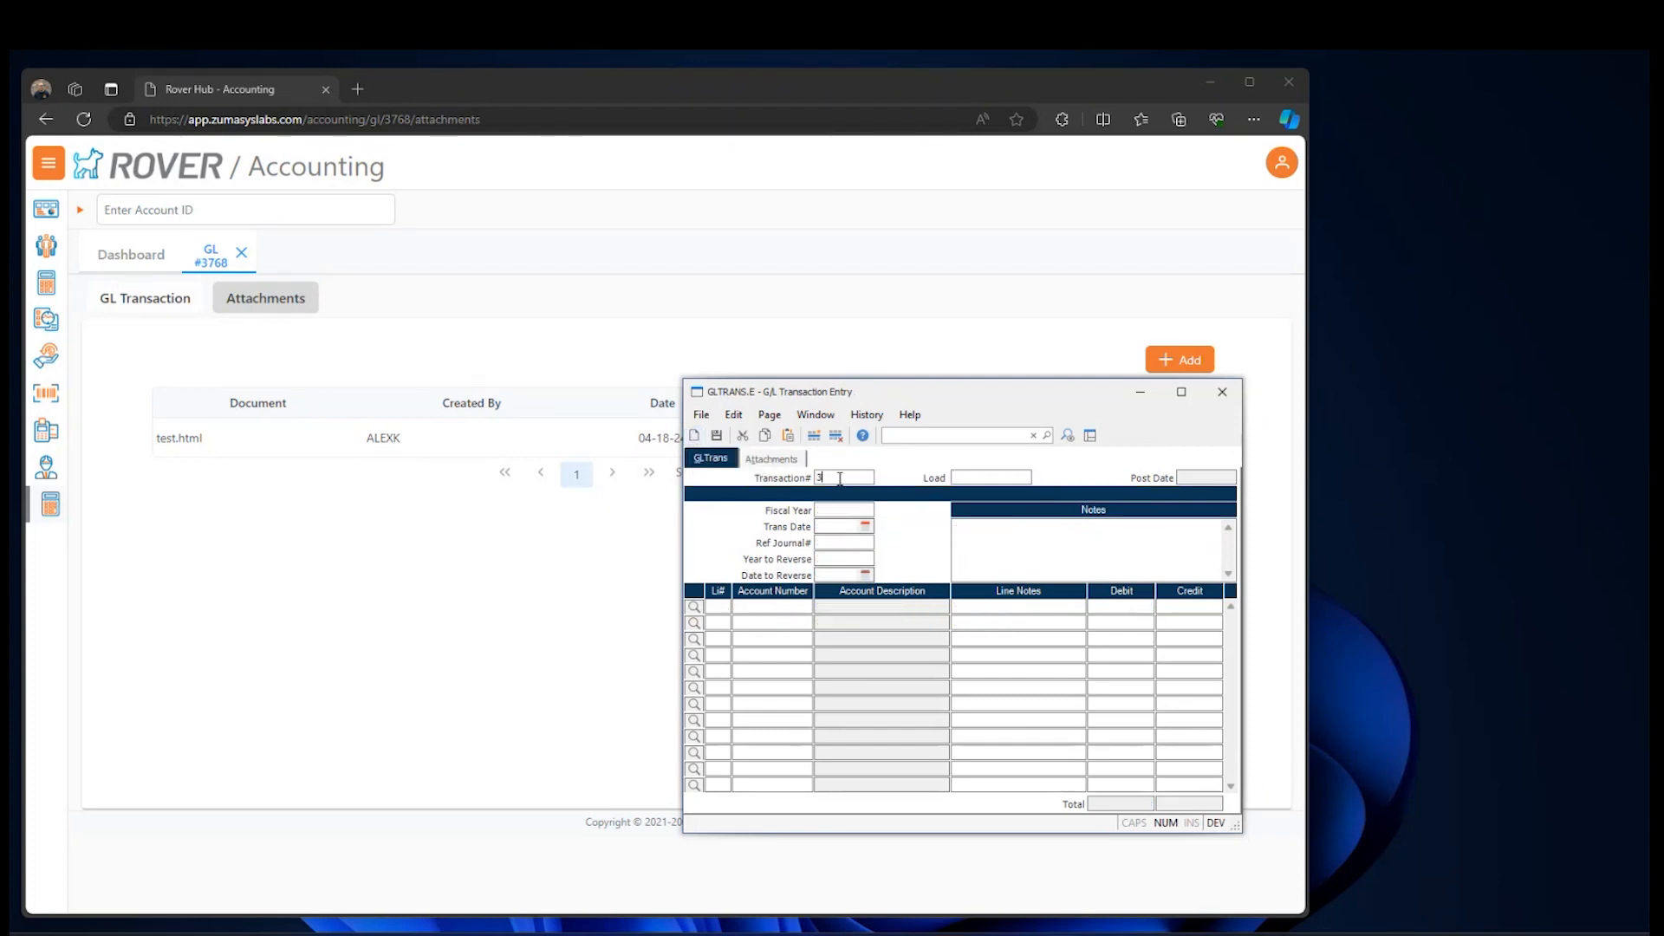
type("3769")
key("Tab")
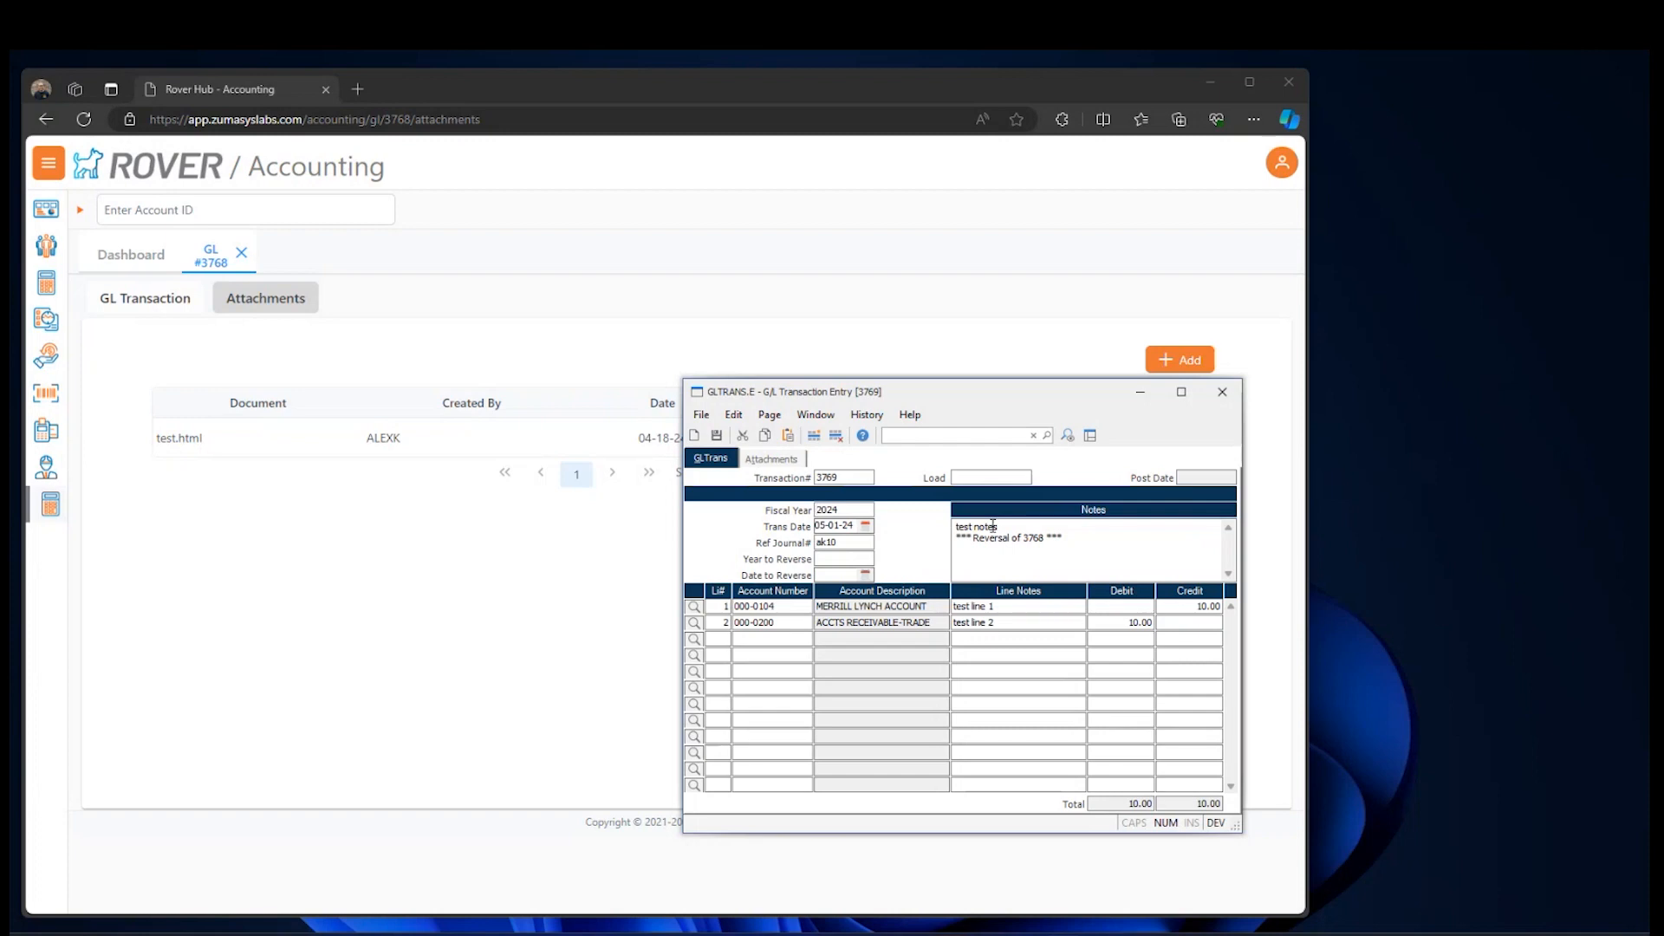
left_click_drag(1083, 397, 642, 439)
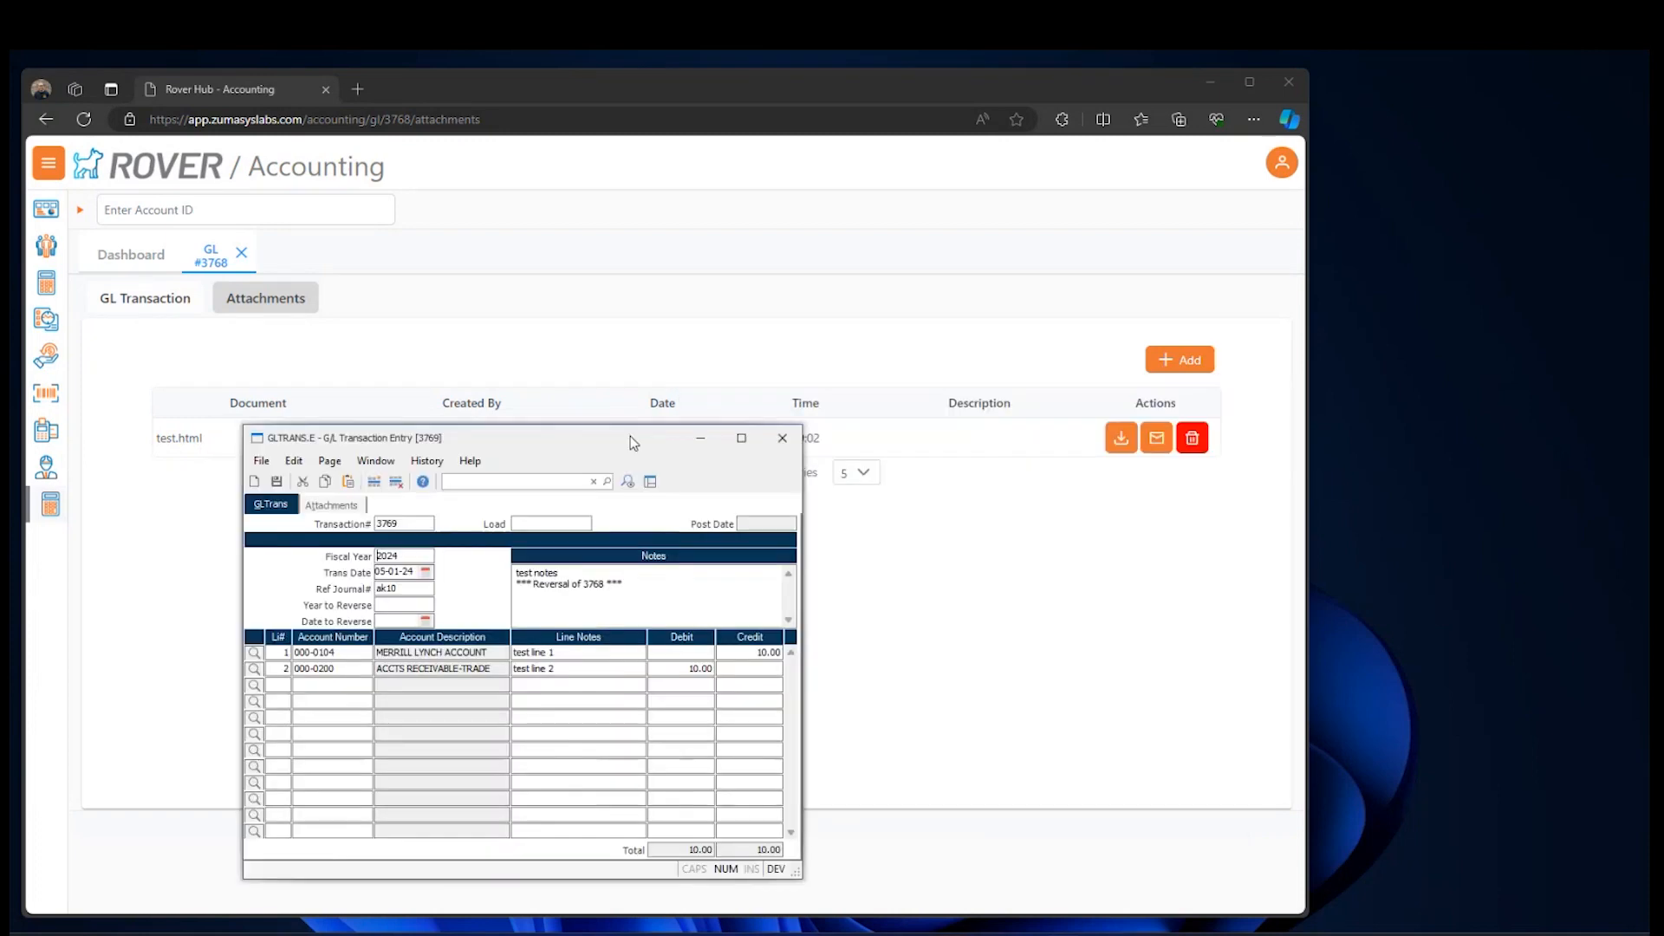
Step: Switch back to Rover's GL transaction view and search for line 1's account by the partial ID "00"
left_click(154, 297)
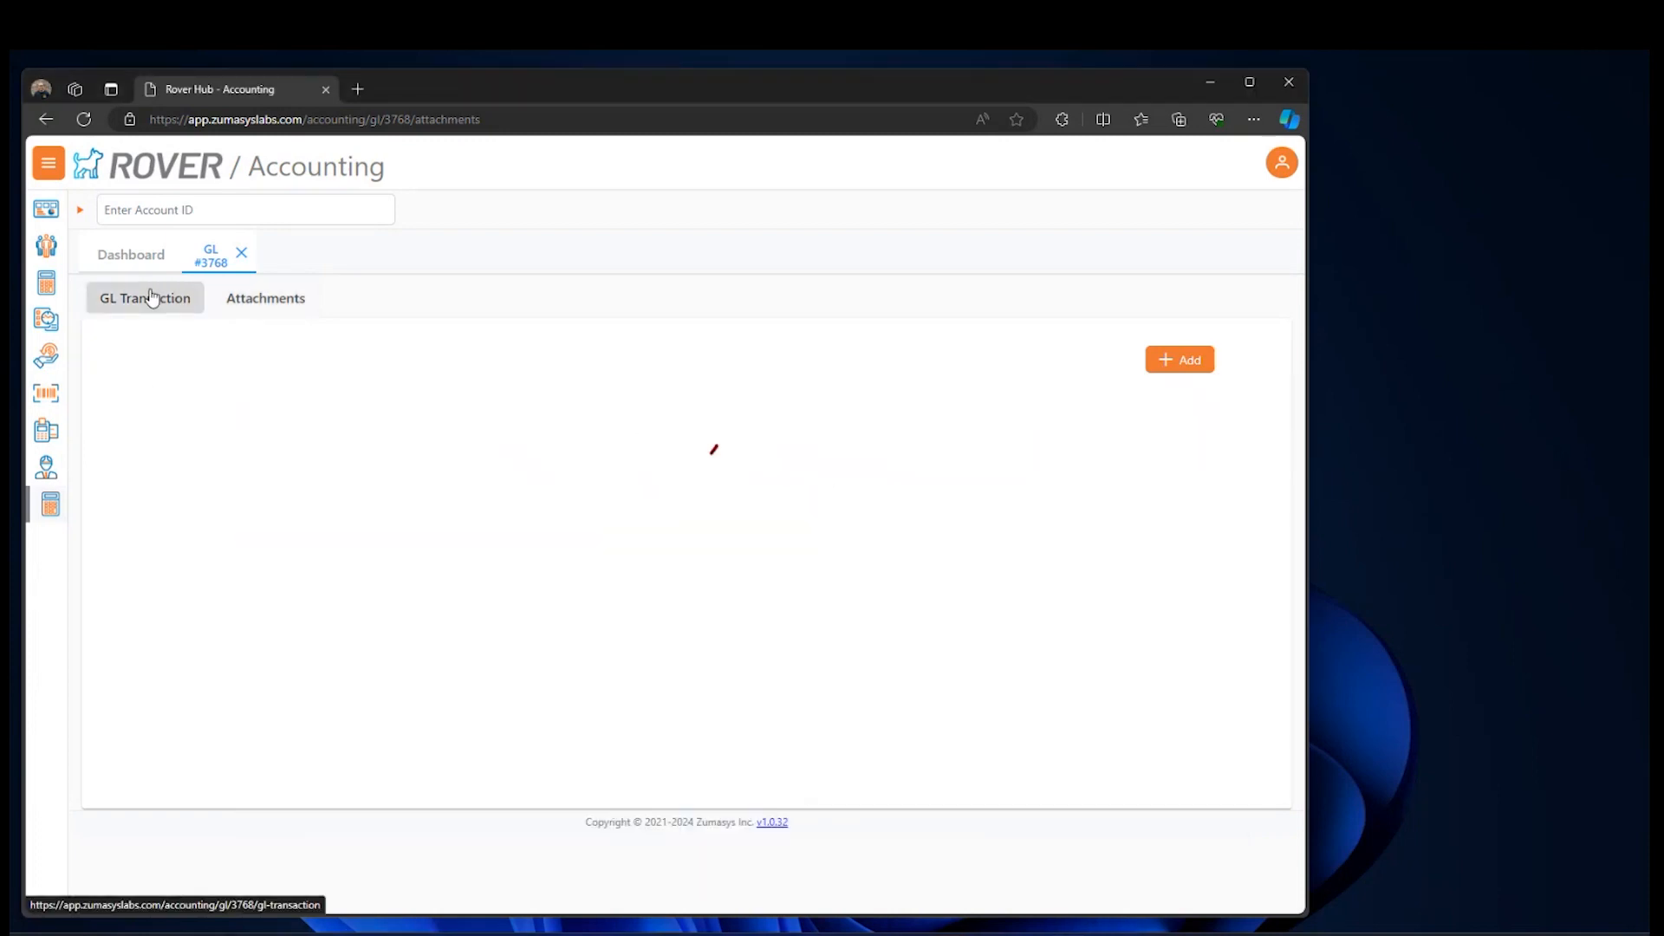
left_click(202, 298)
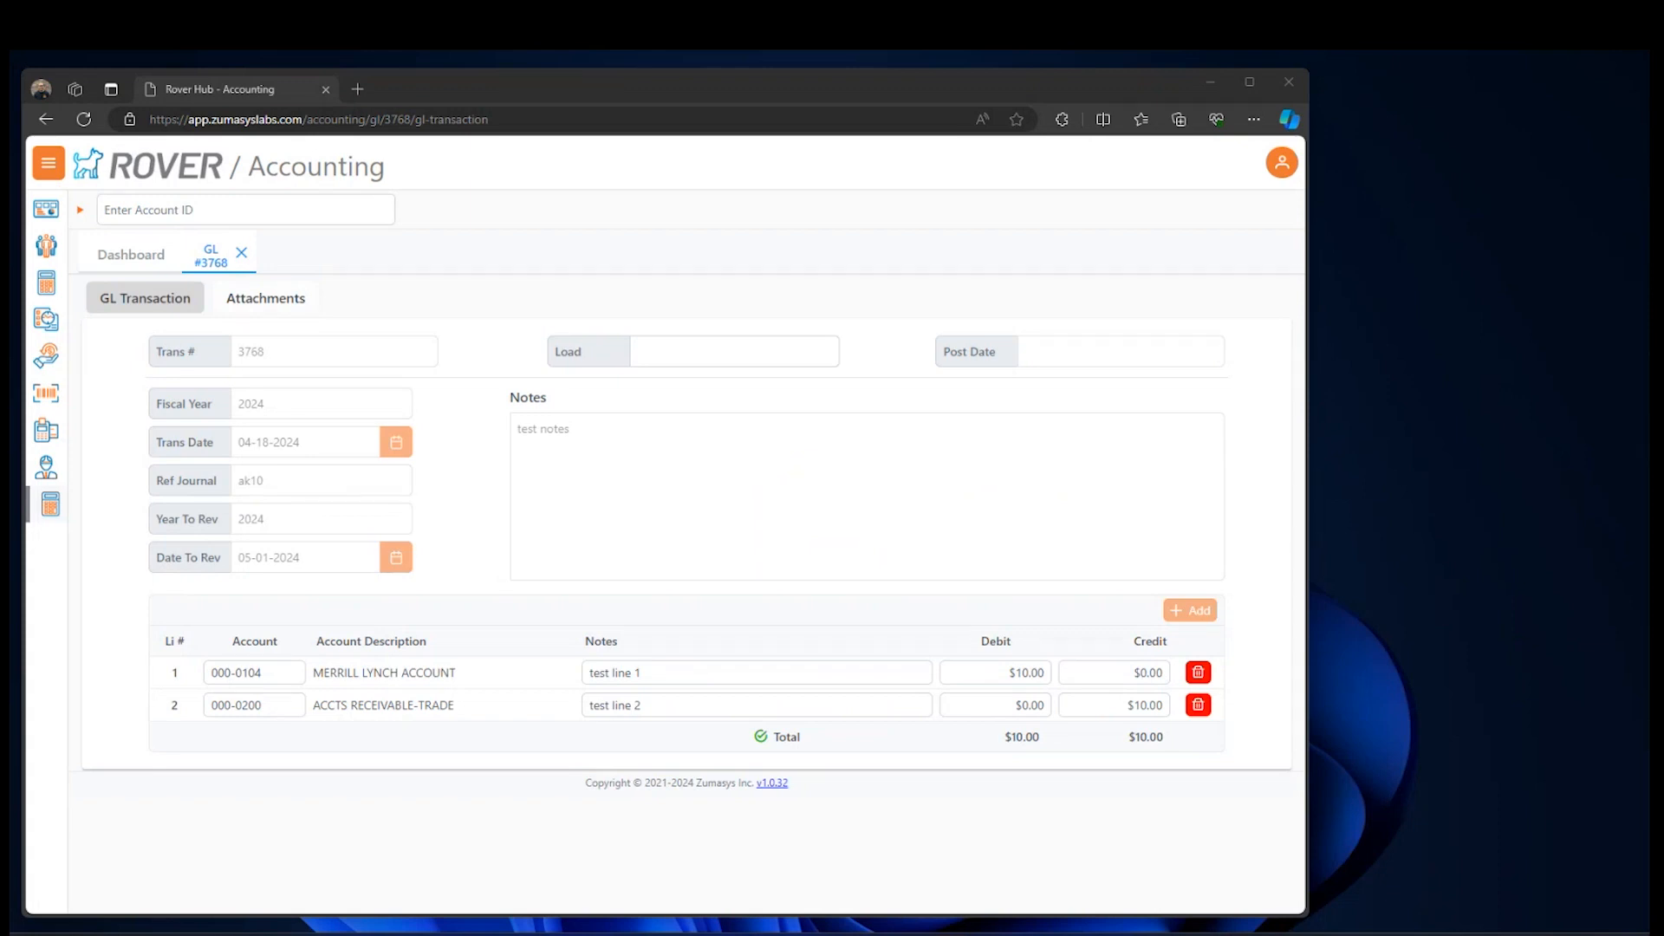
left_click(295, 674)
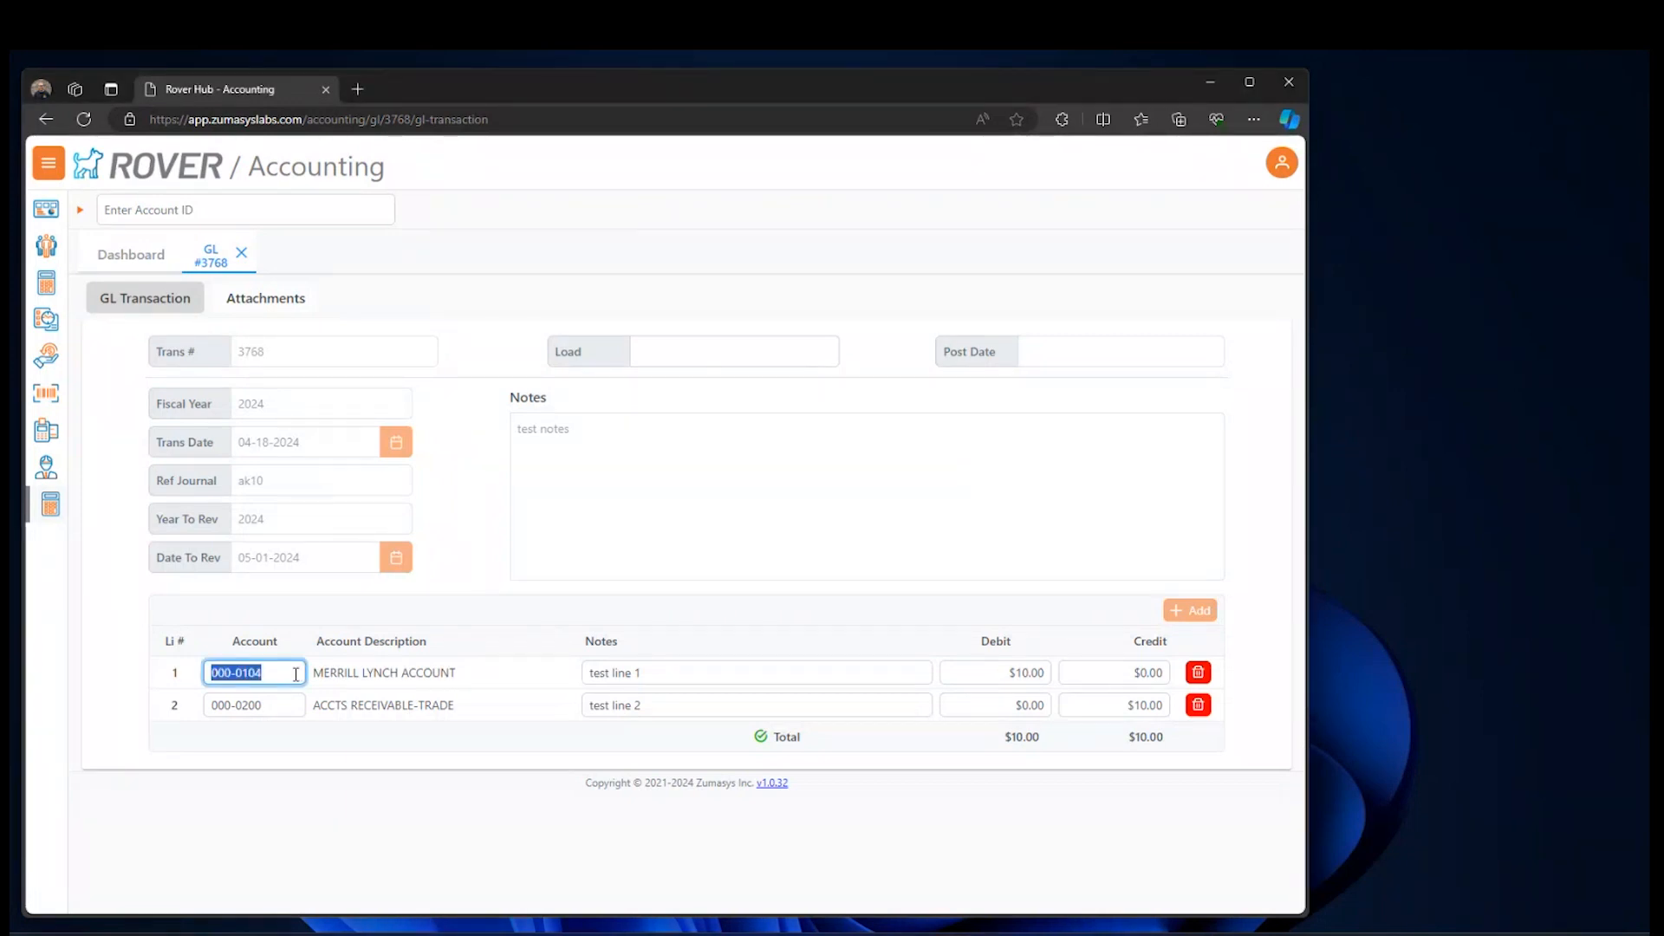
type("00")
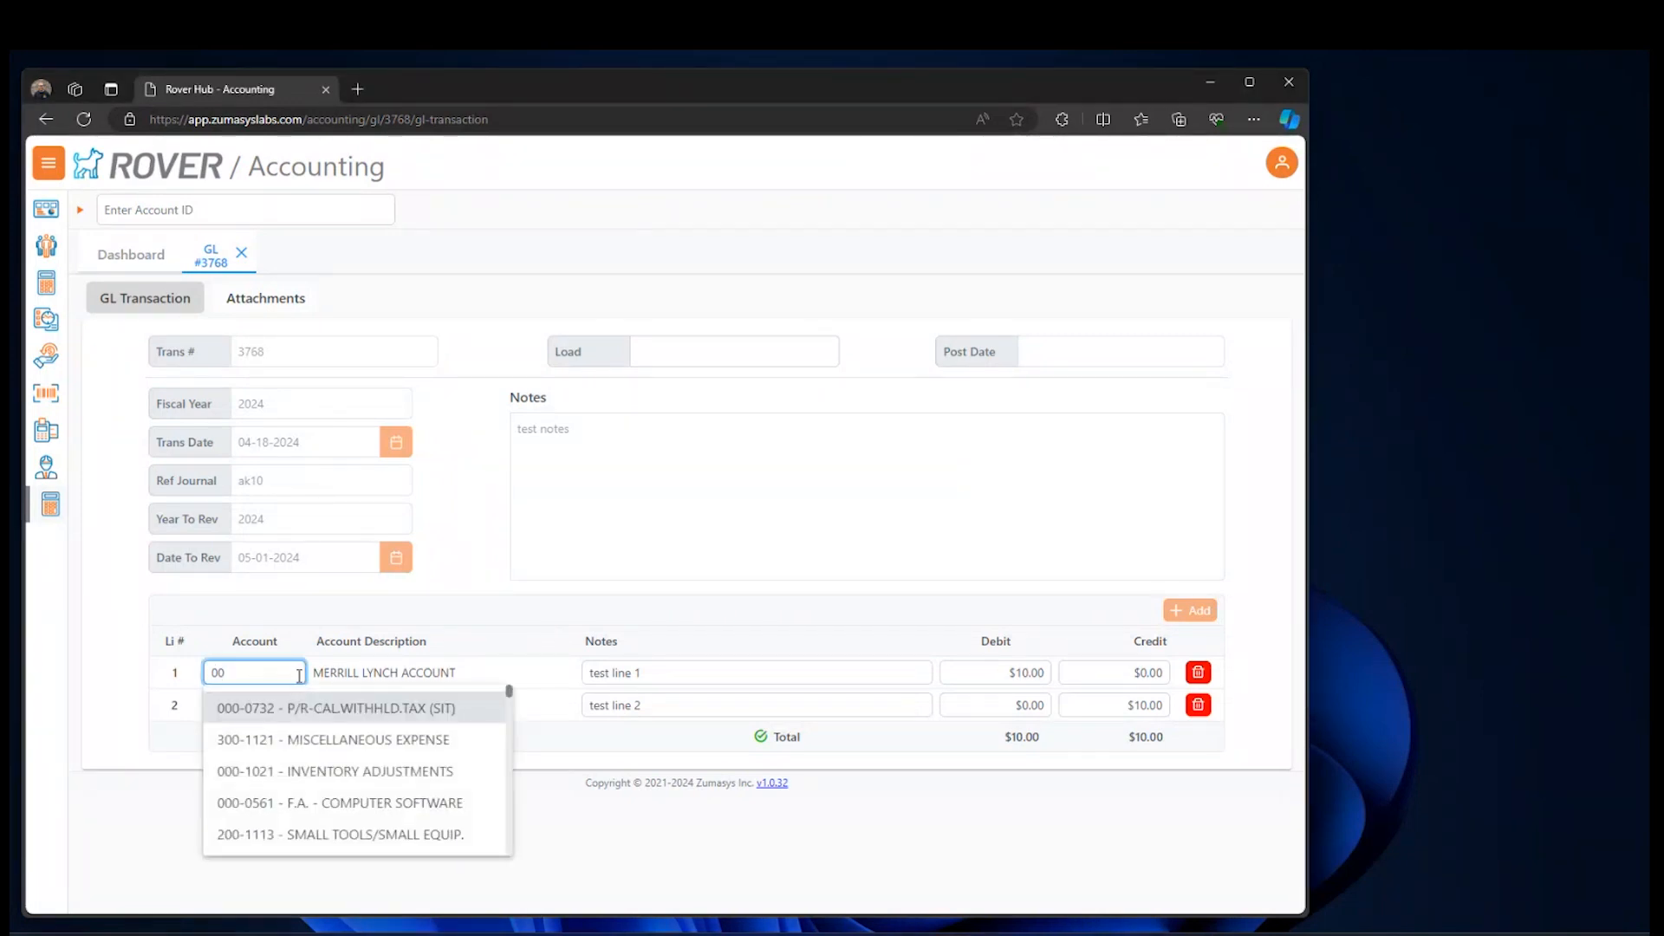
key("BackSpace")
key("BackSpace")
Step: Search for line 1's account by description using the word "rental"
type("r")
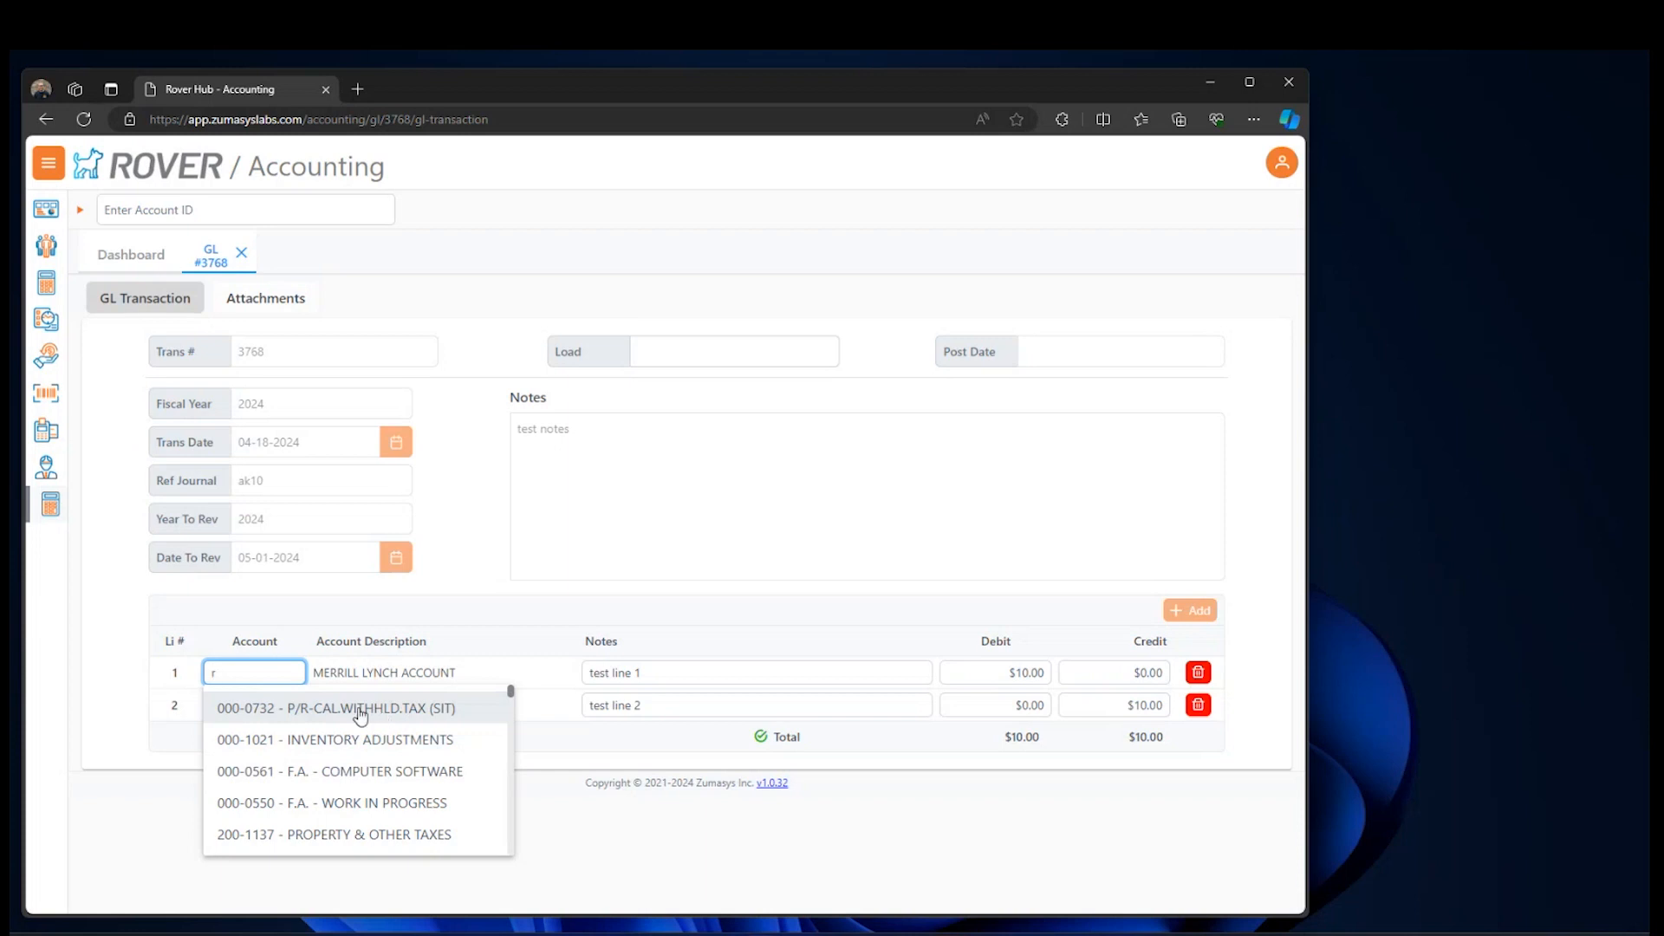
scroll(363, 714, "down", 1)
scroll(362, 714, "down", 2)
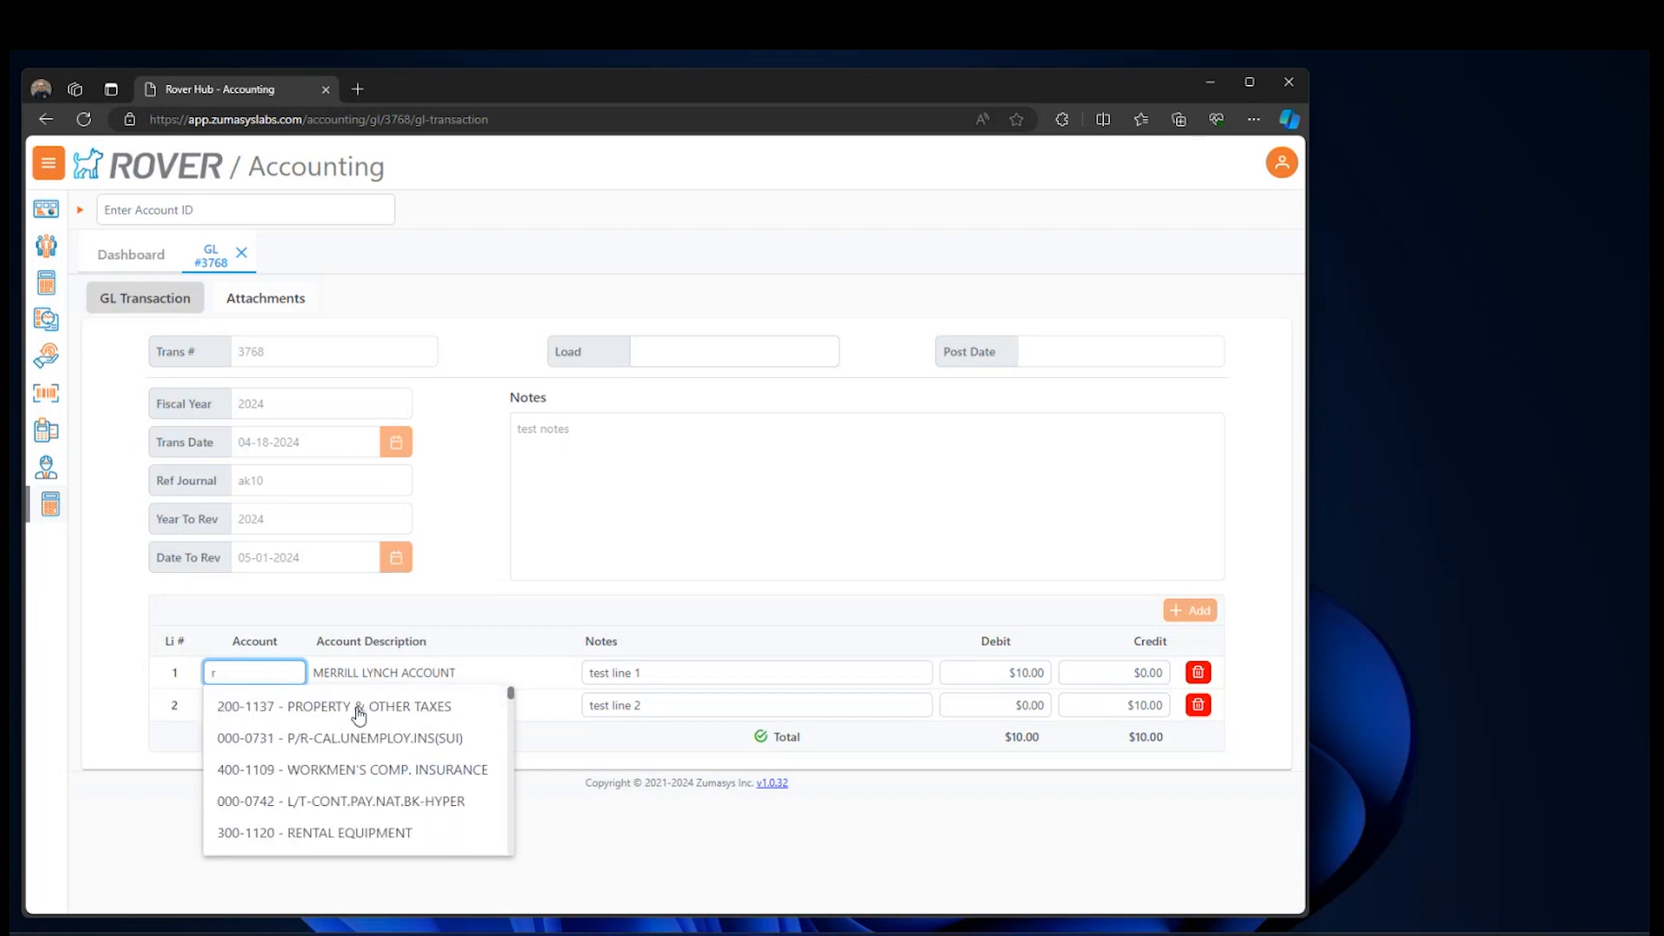
scroll(351, 715, "up", 1)
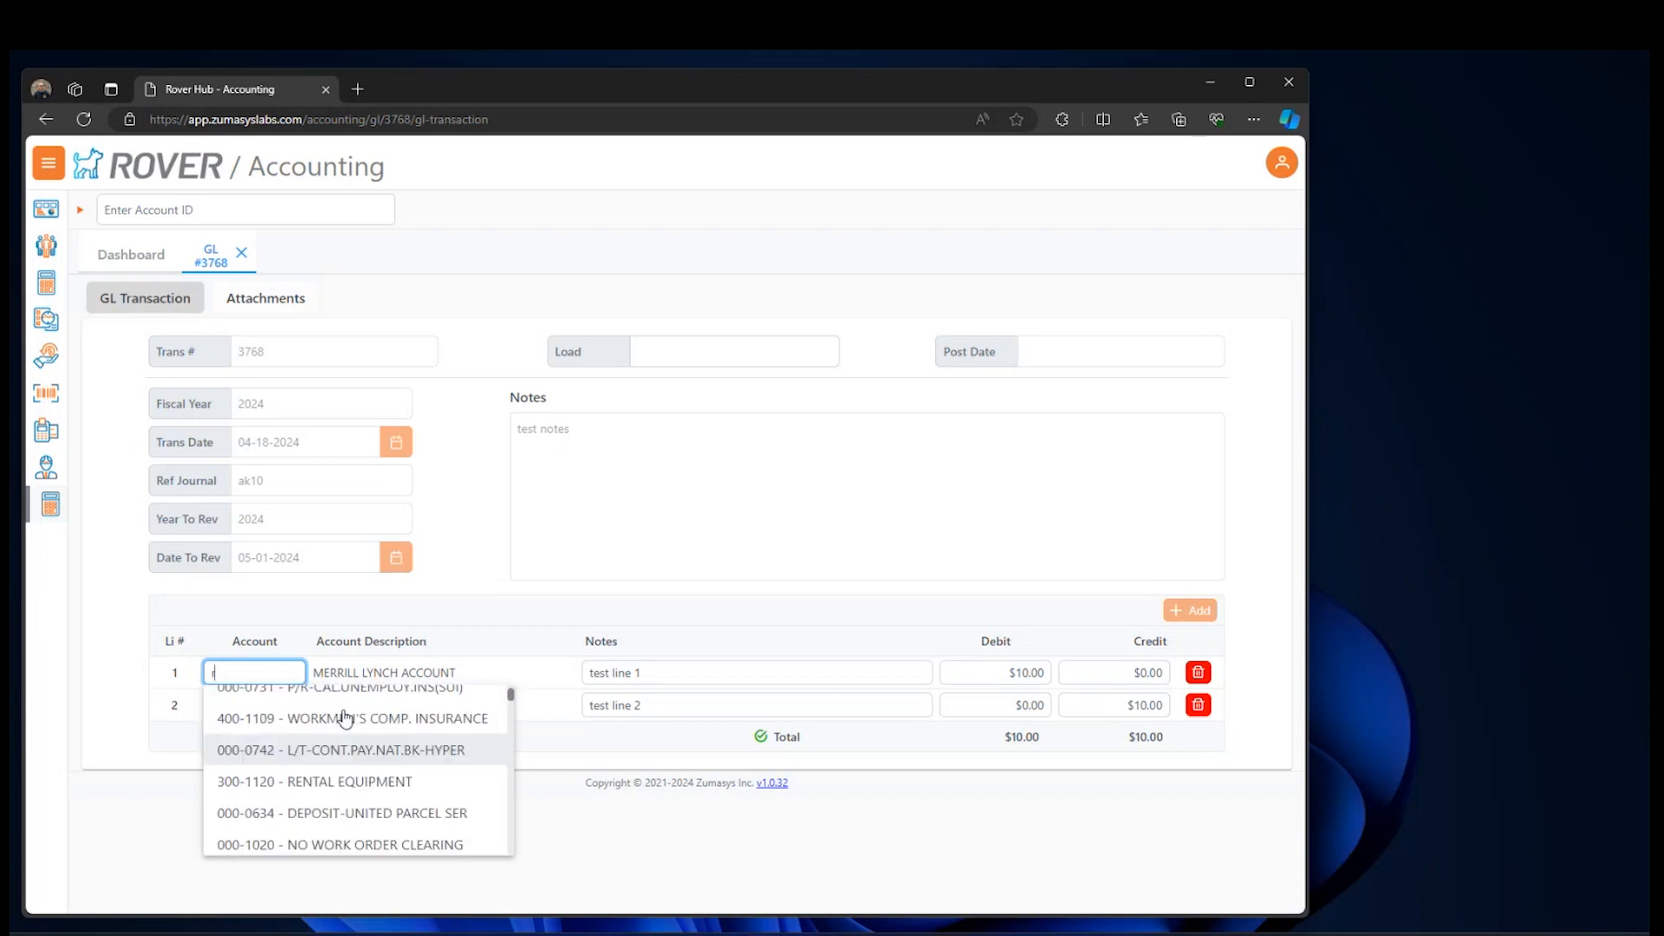
type("ntal")
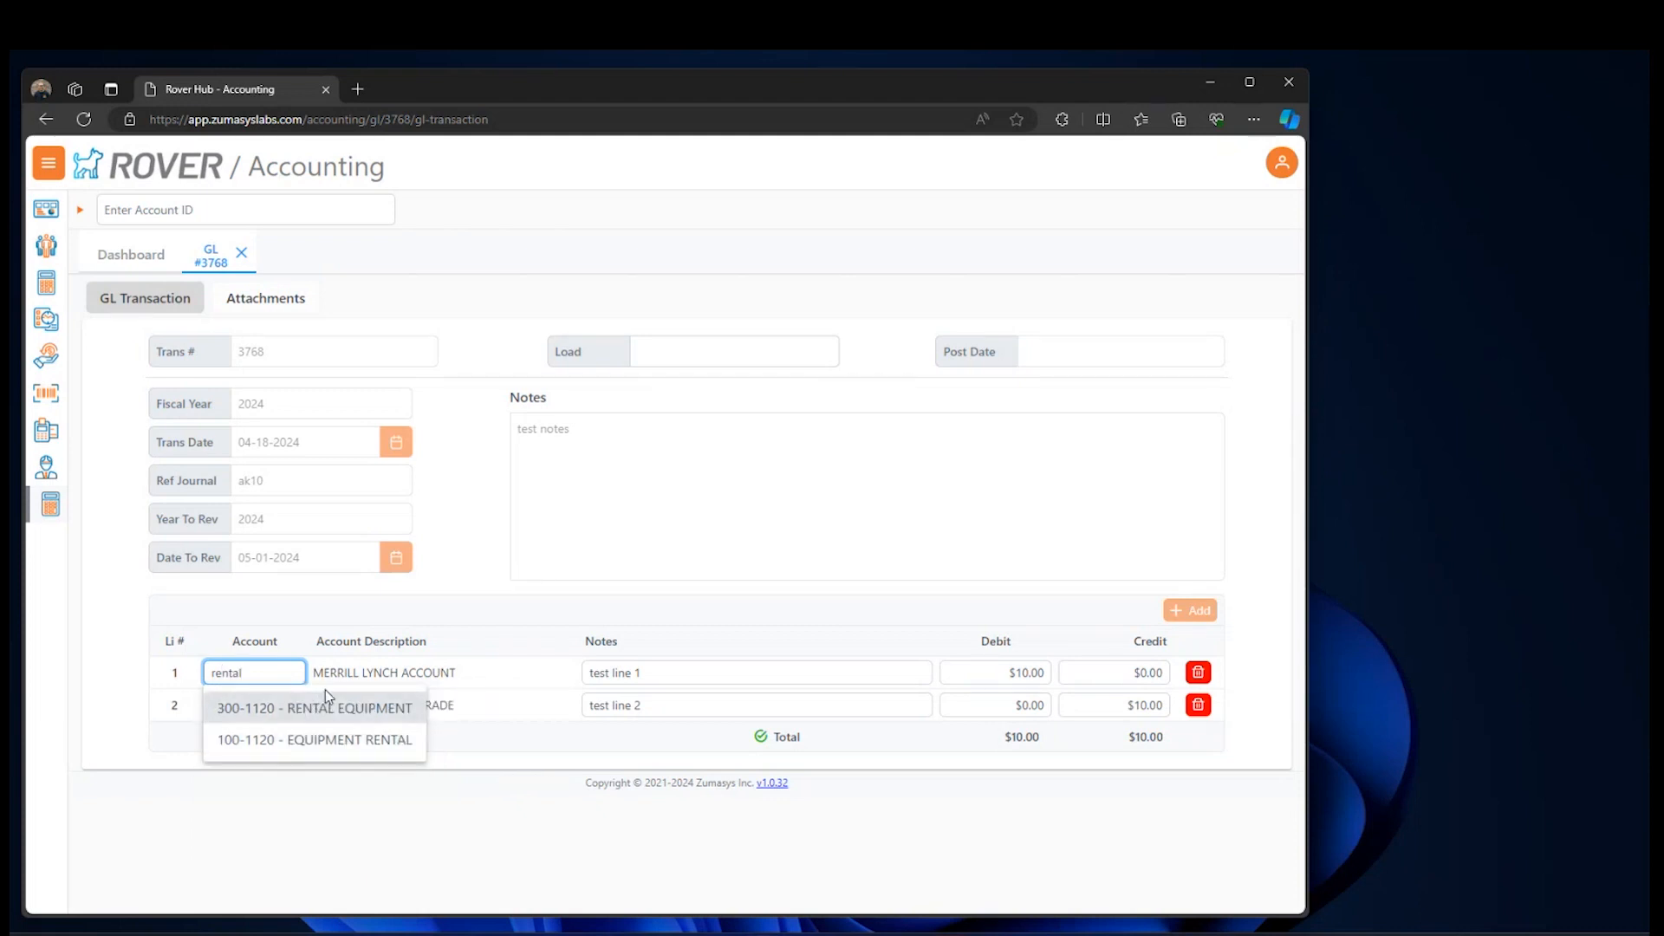
Step: Clear the search text from line 1's account field
key("BackSpace")
key("BackSpace")
key("BackSpace")
key("BackSpace")
key("BackSpace")
key("BackSpace")
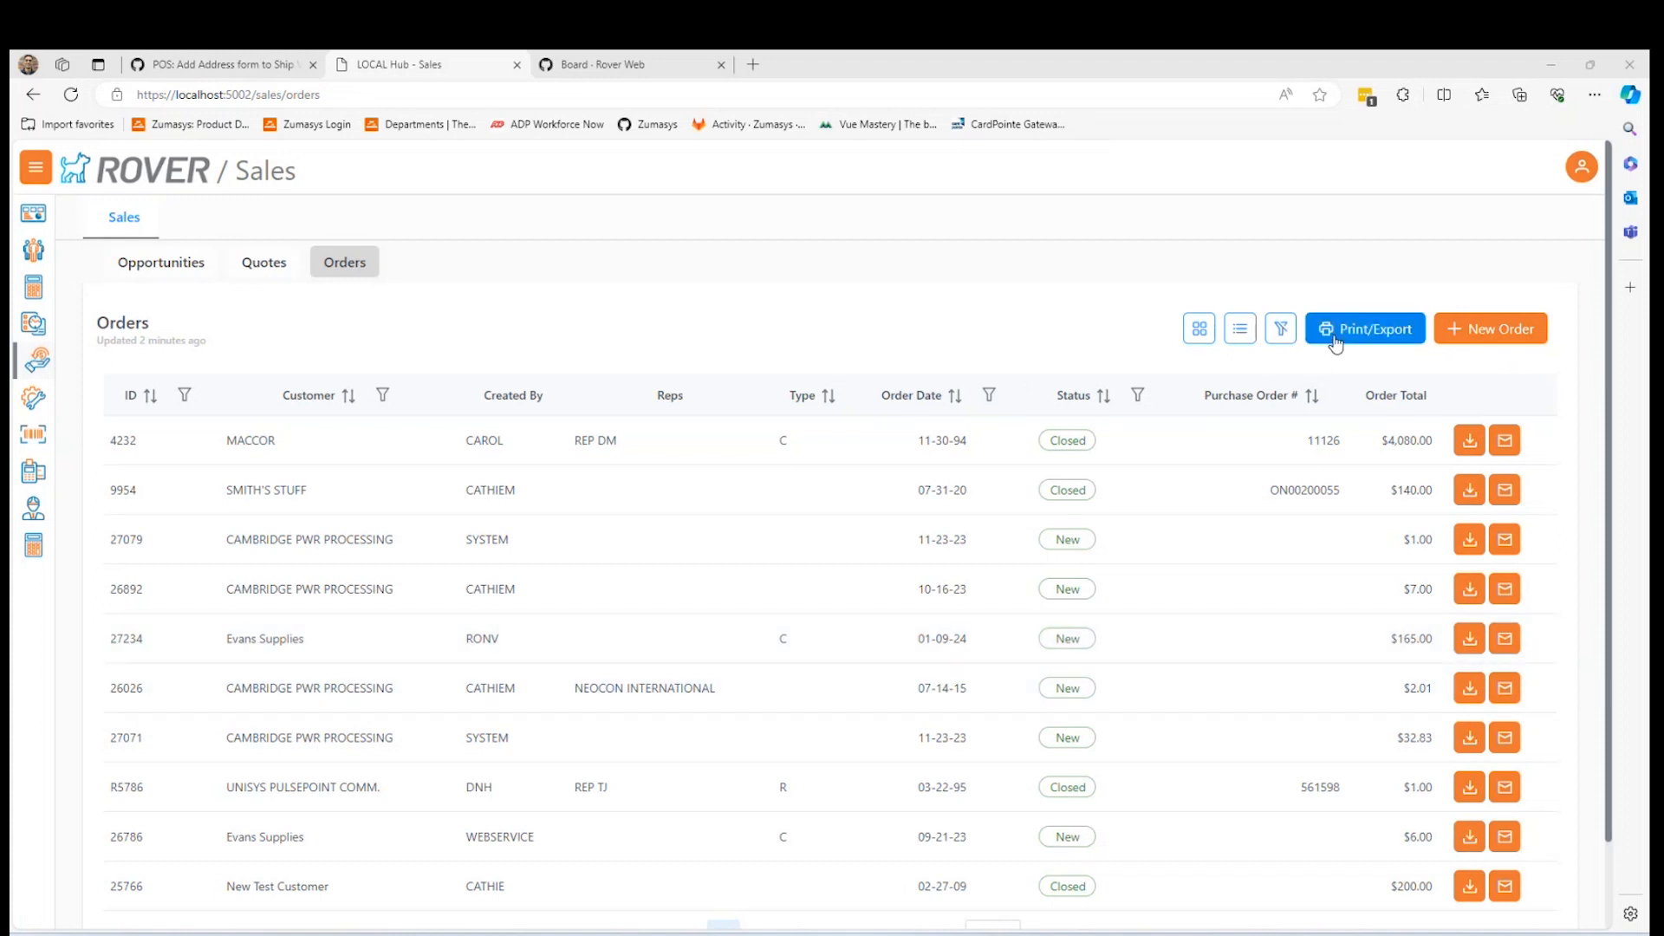
Step: Generate a printable view of the sales orders with the Customer, ID, Order Date and Status columns and look through it
scroll(1021, 438, "down", 1)
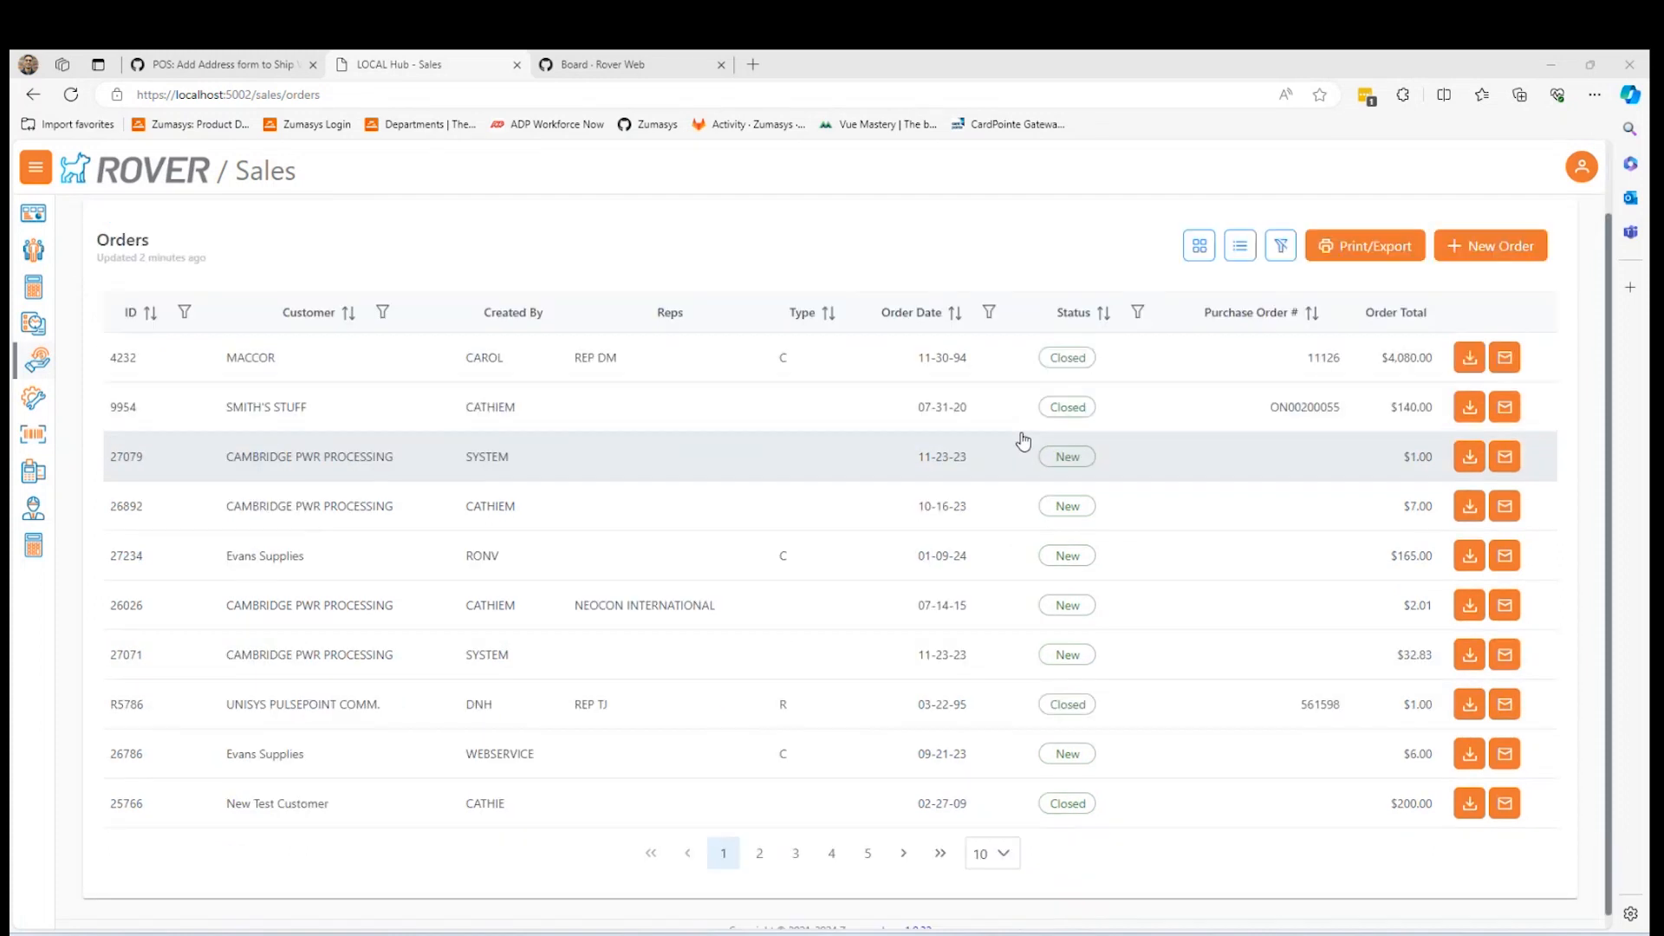
left_click(1337, 339)
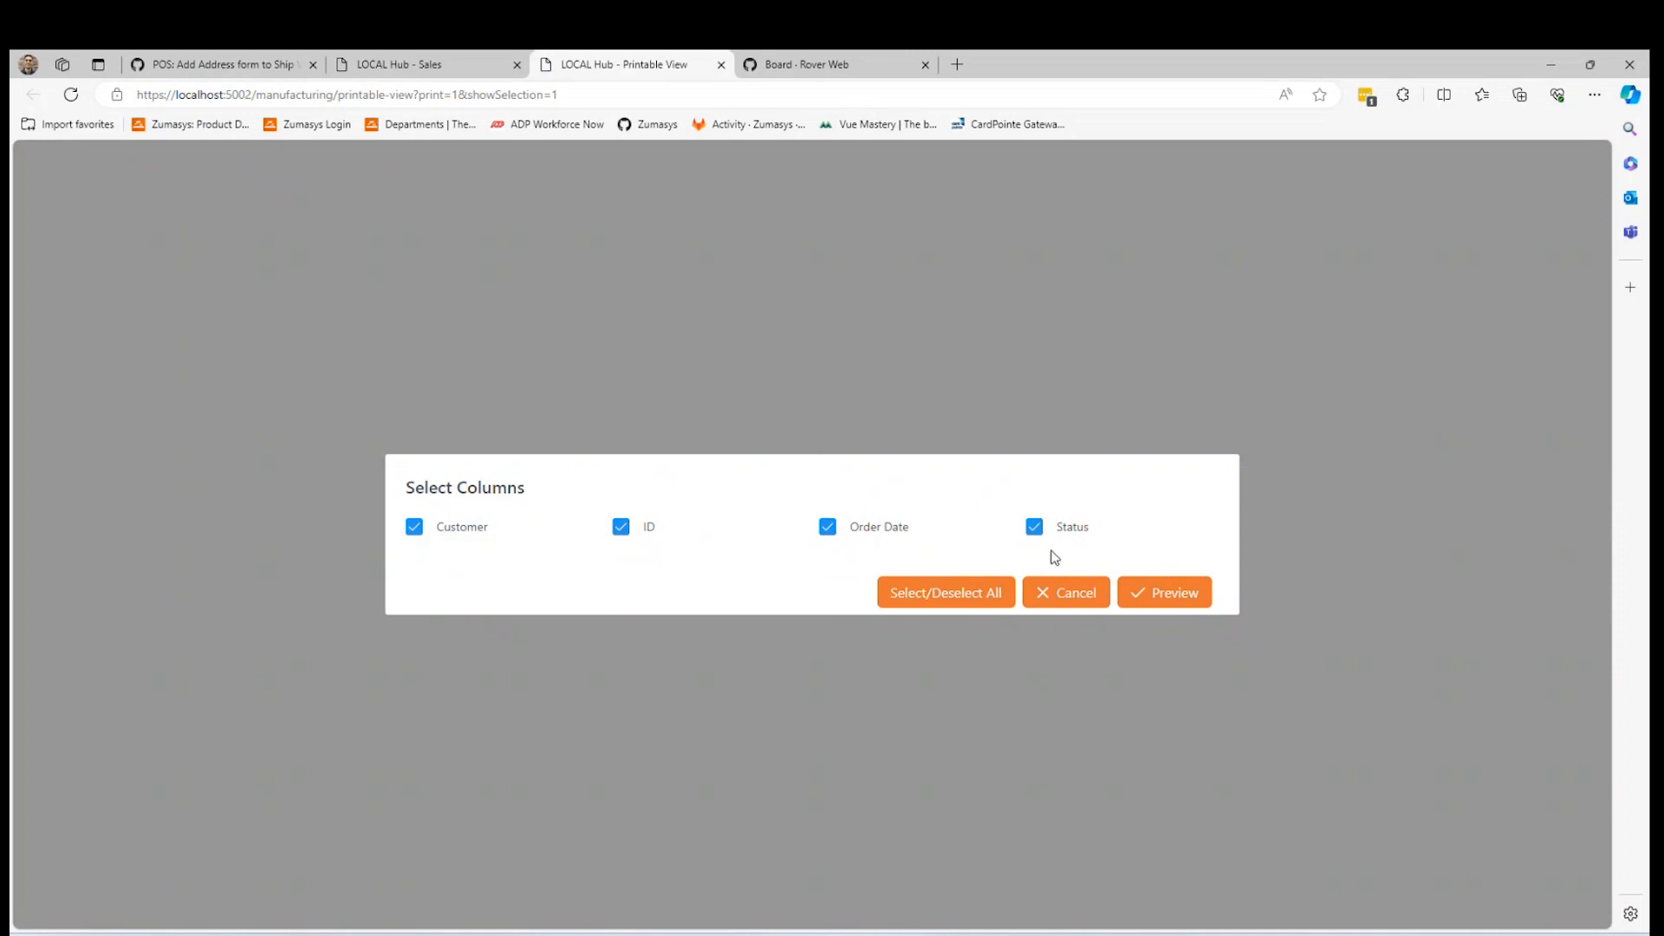
left_click(1145, 593)
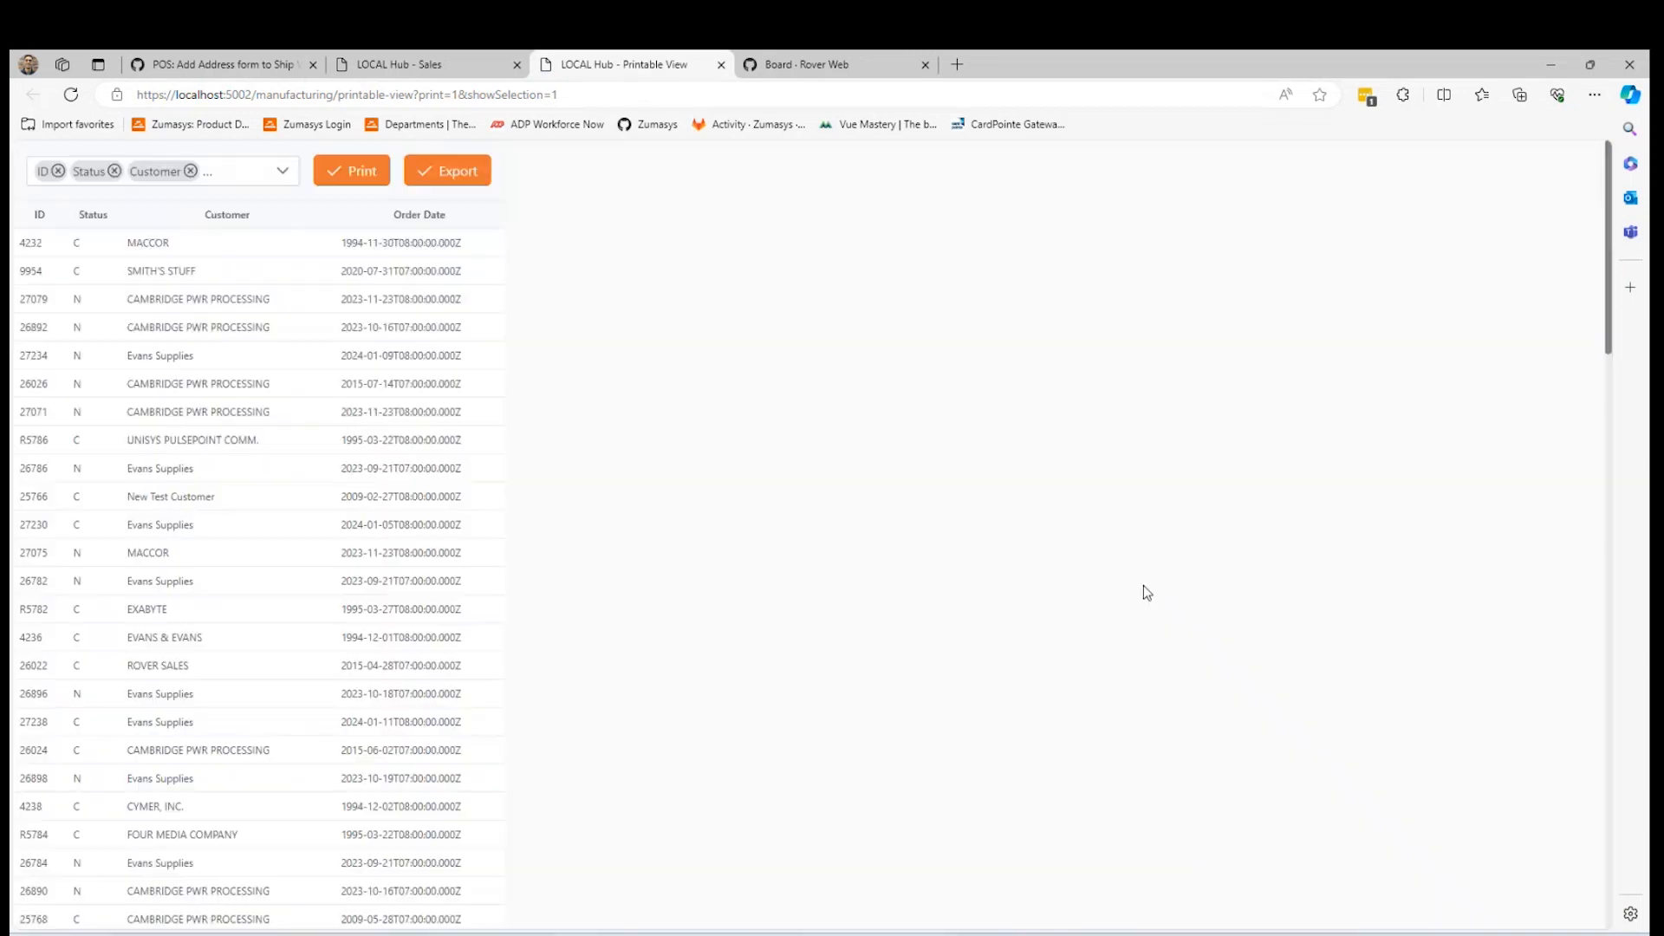
scroll(336, 279, "down", 20)
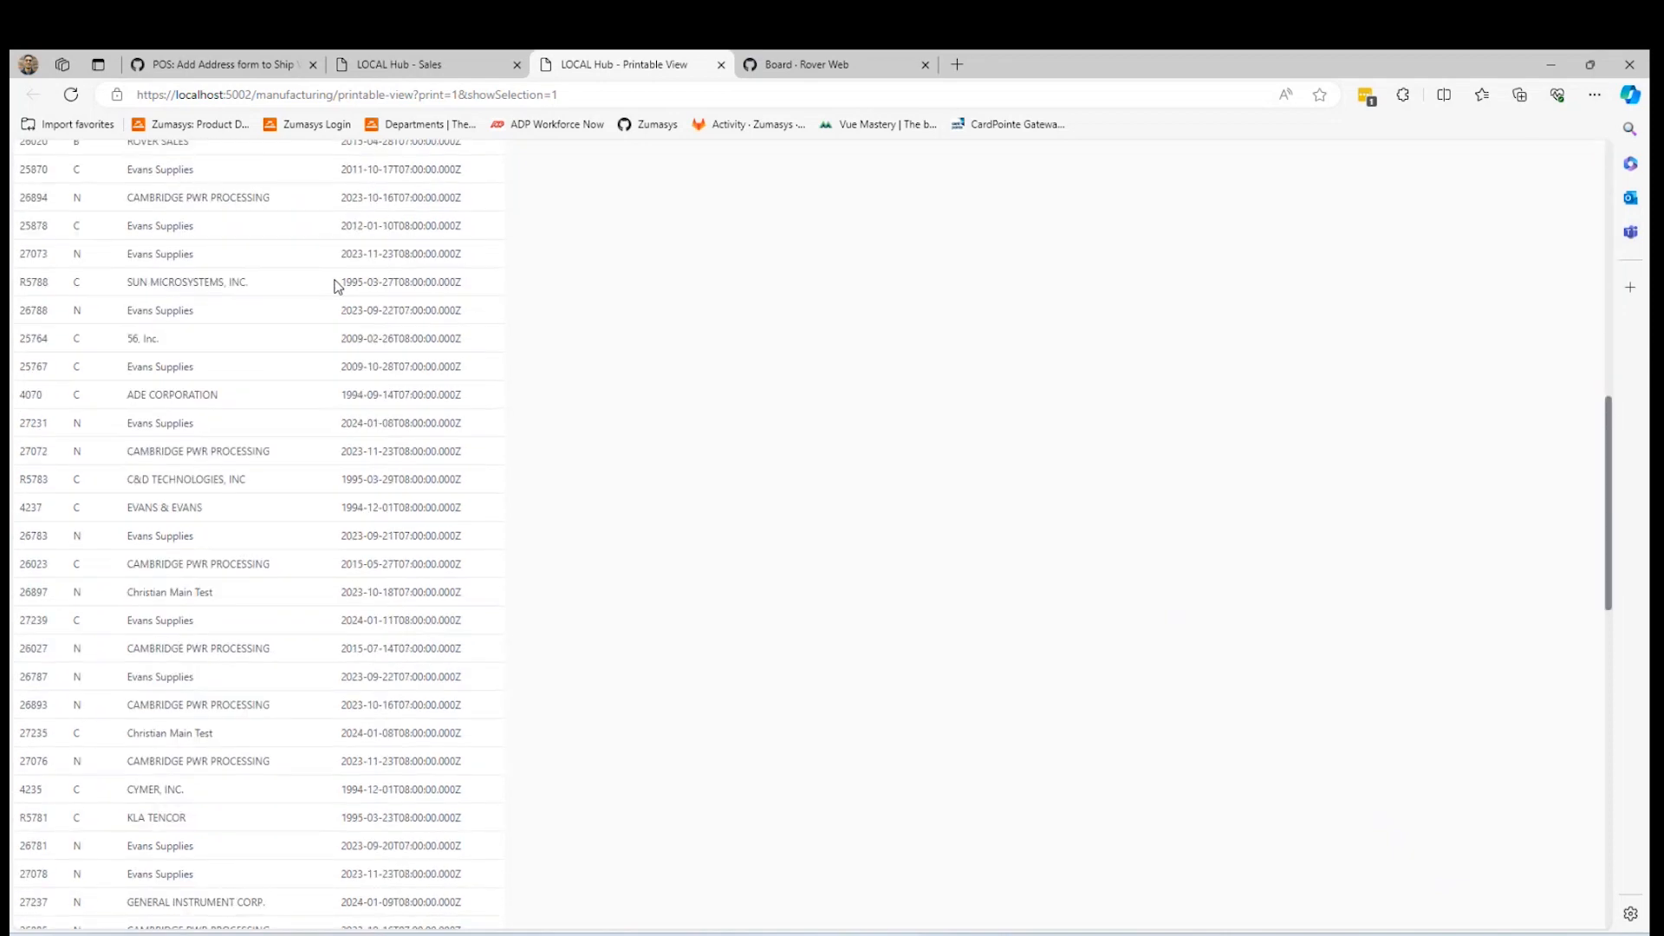
scroll(338, 288, "up", 20)
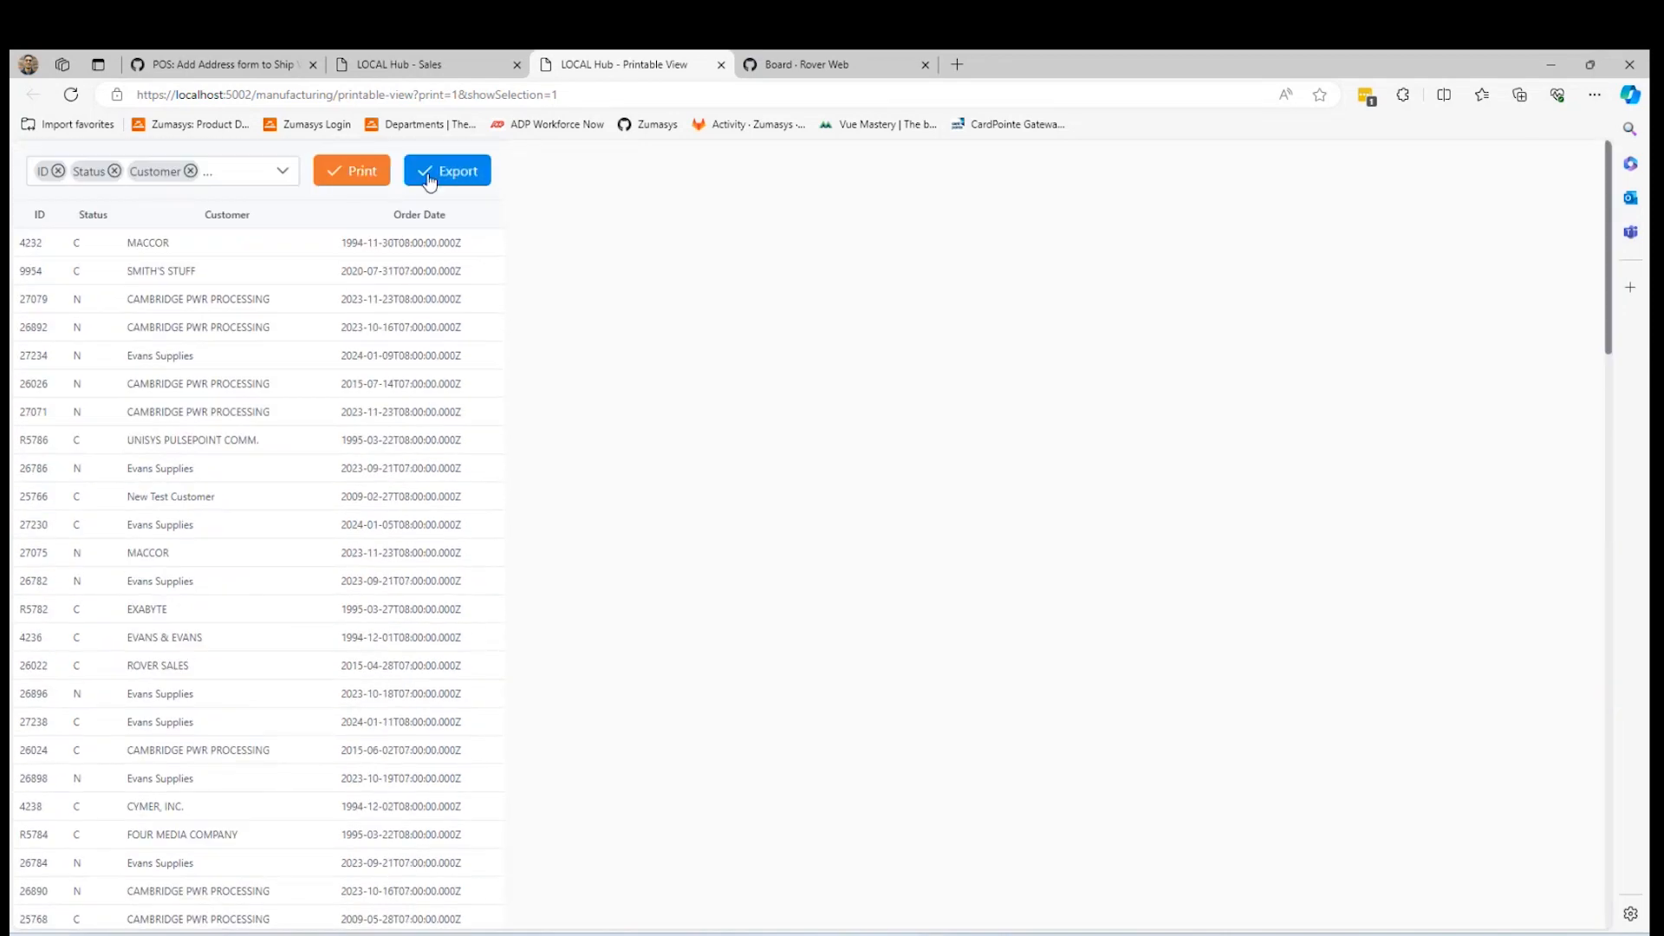
Step: Check the print preview of the full orders list and close it without printing
left_click(367, 171)
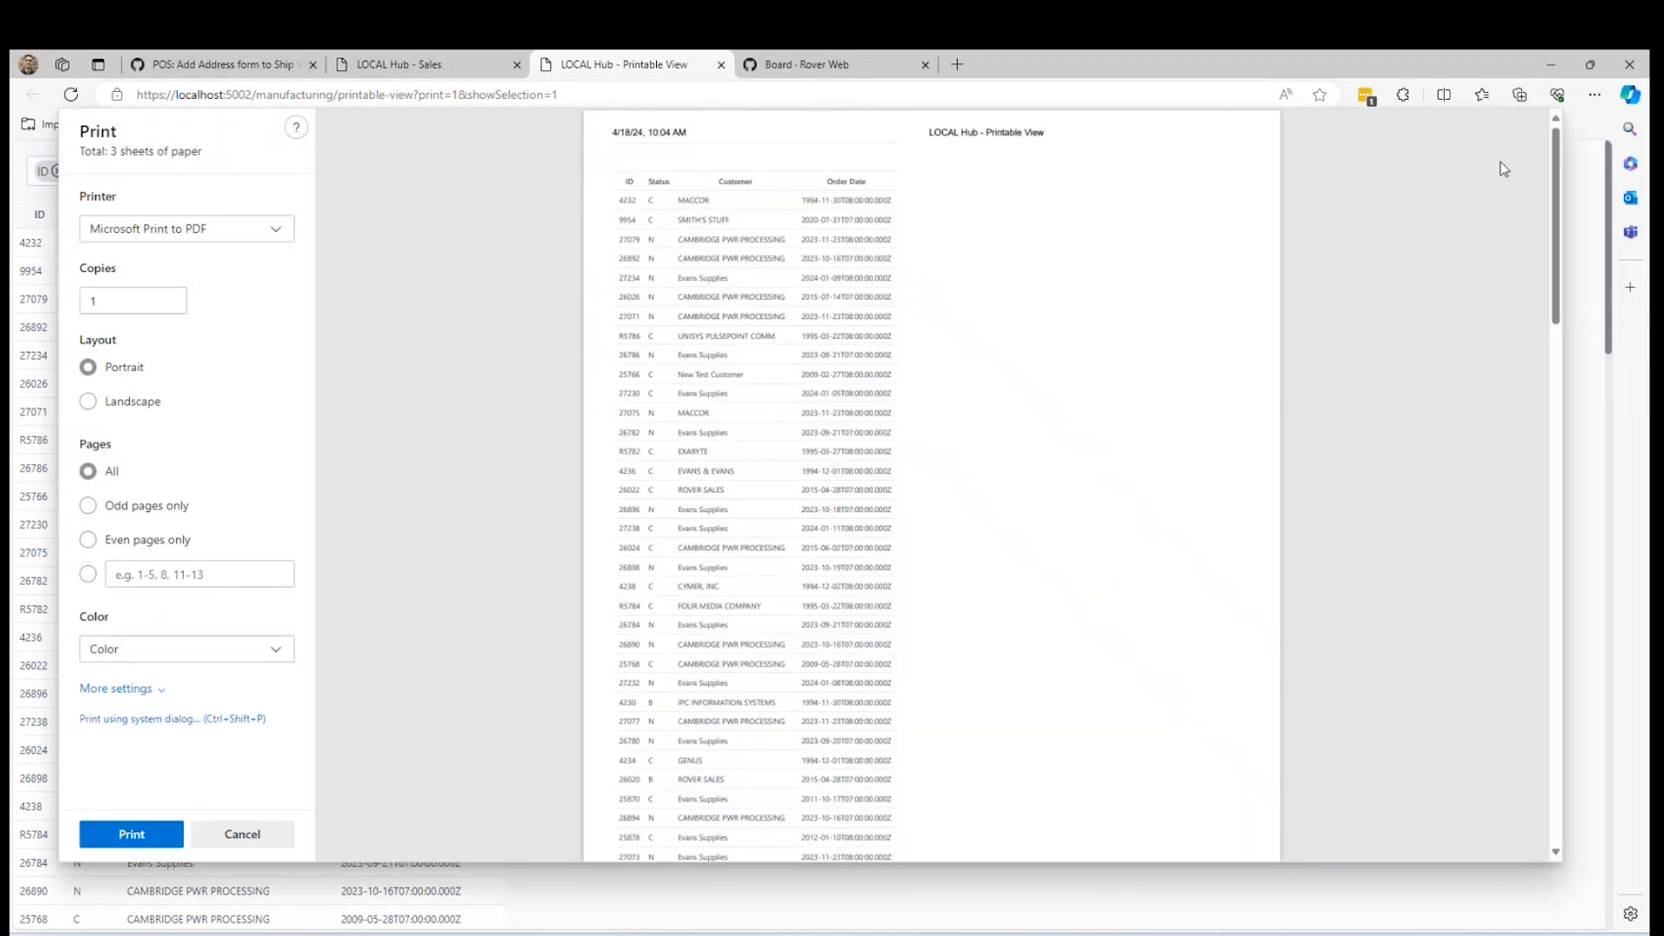
scroll(1170, 255, "down", 5)
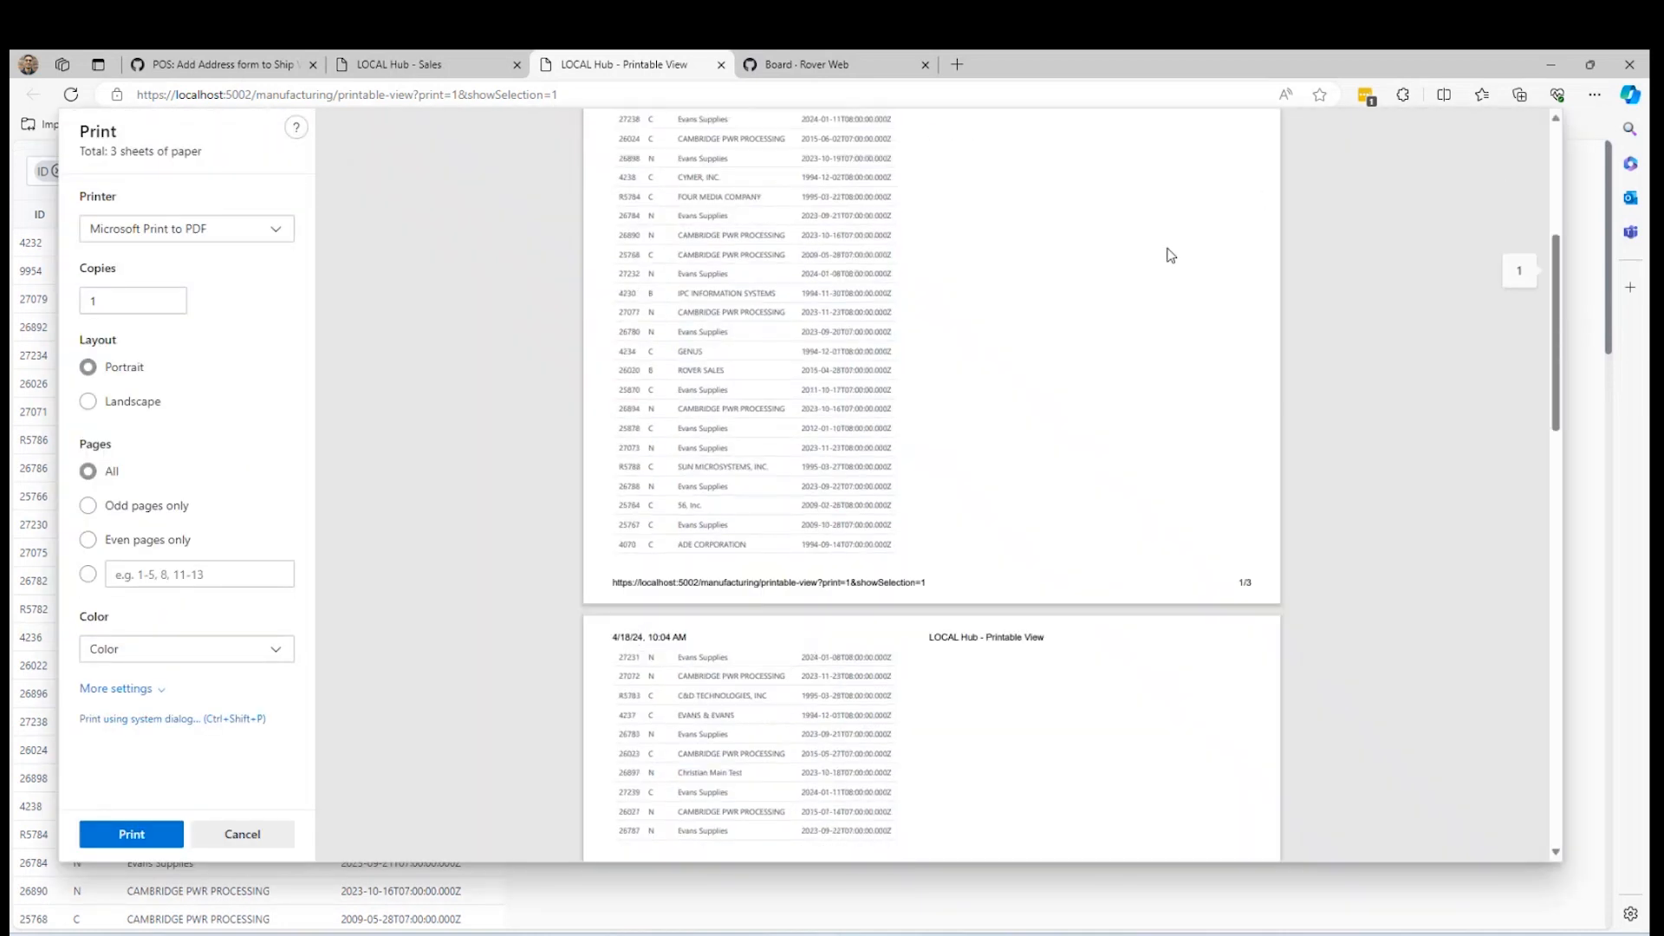
left_click(274, 841)
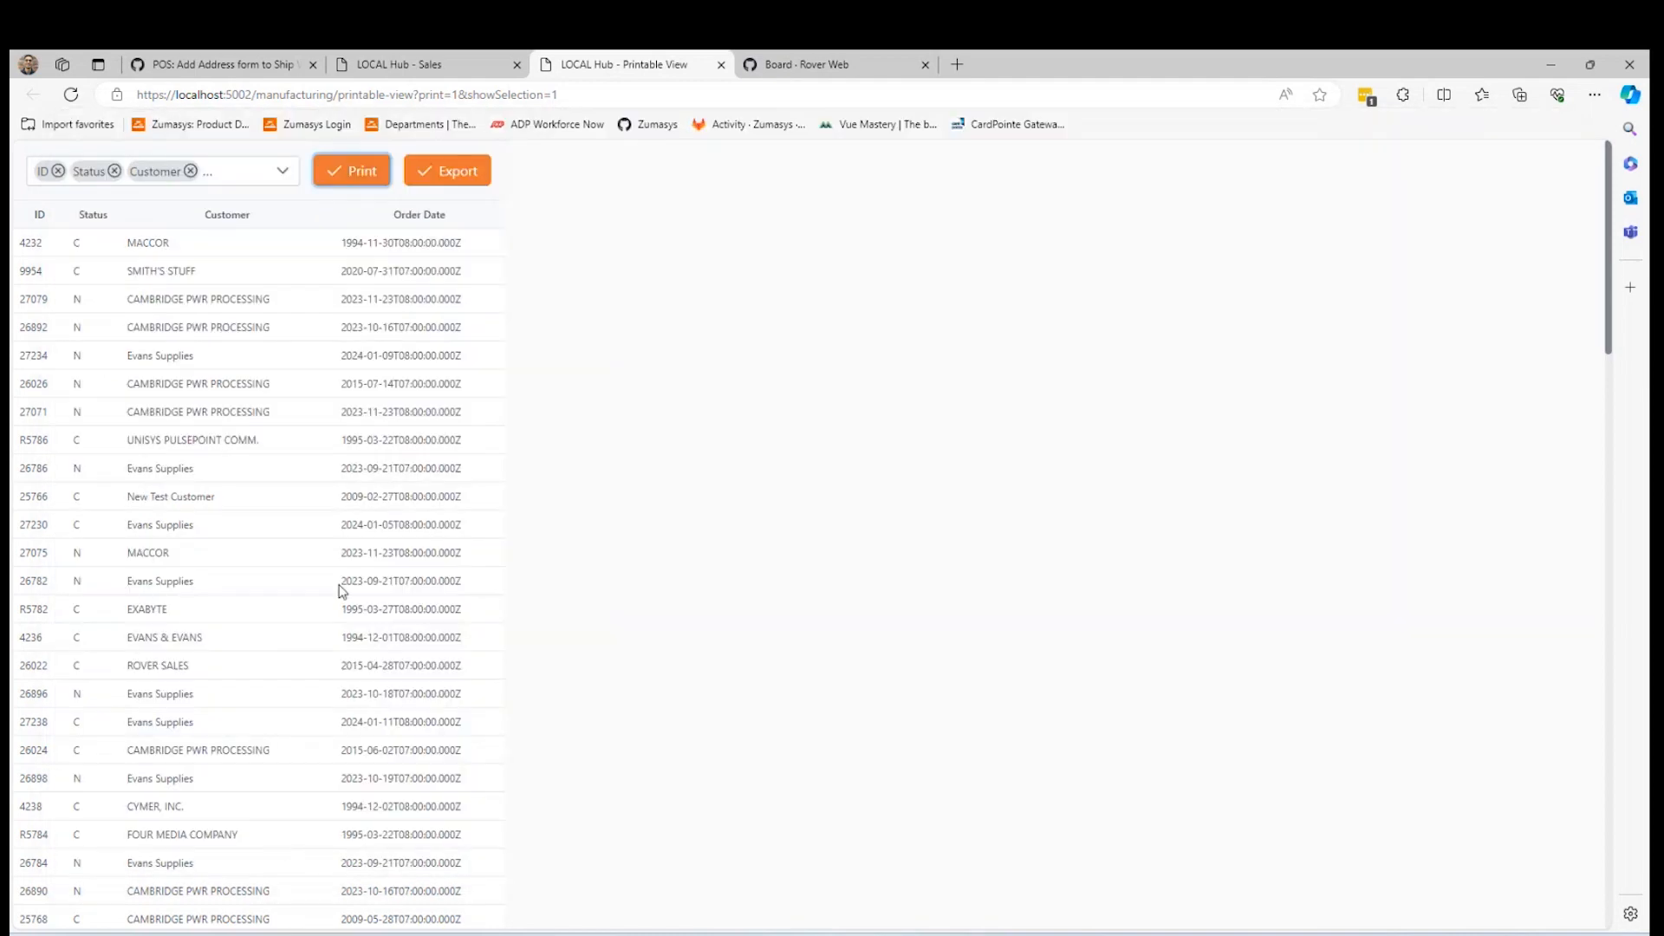
Step: Export the orders list to CSV and open the downloaded file in Excel with the Customer column widened
left_click(444, 172)
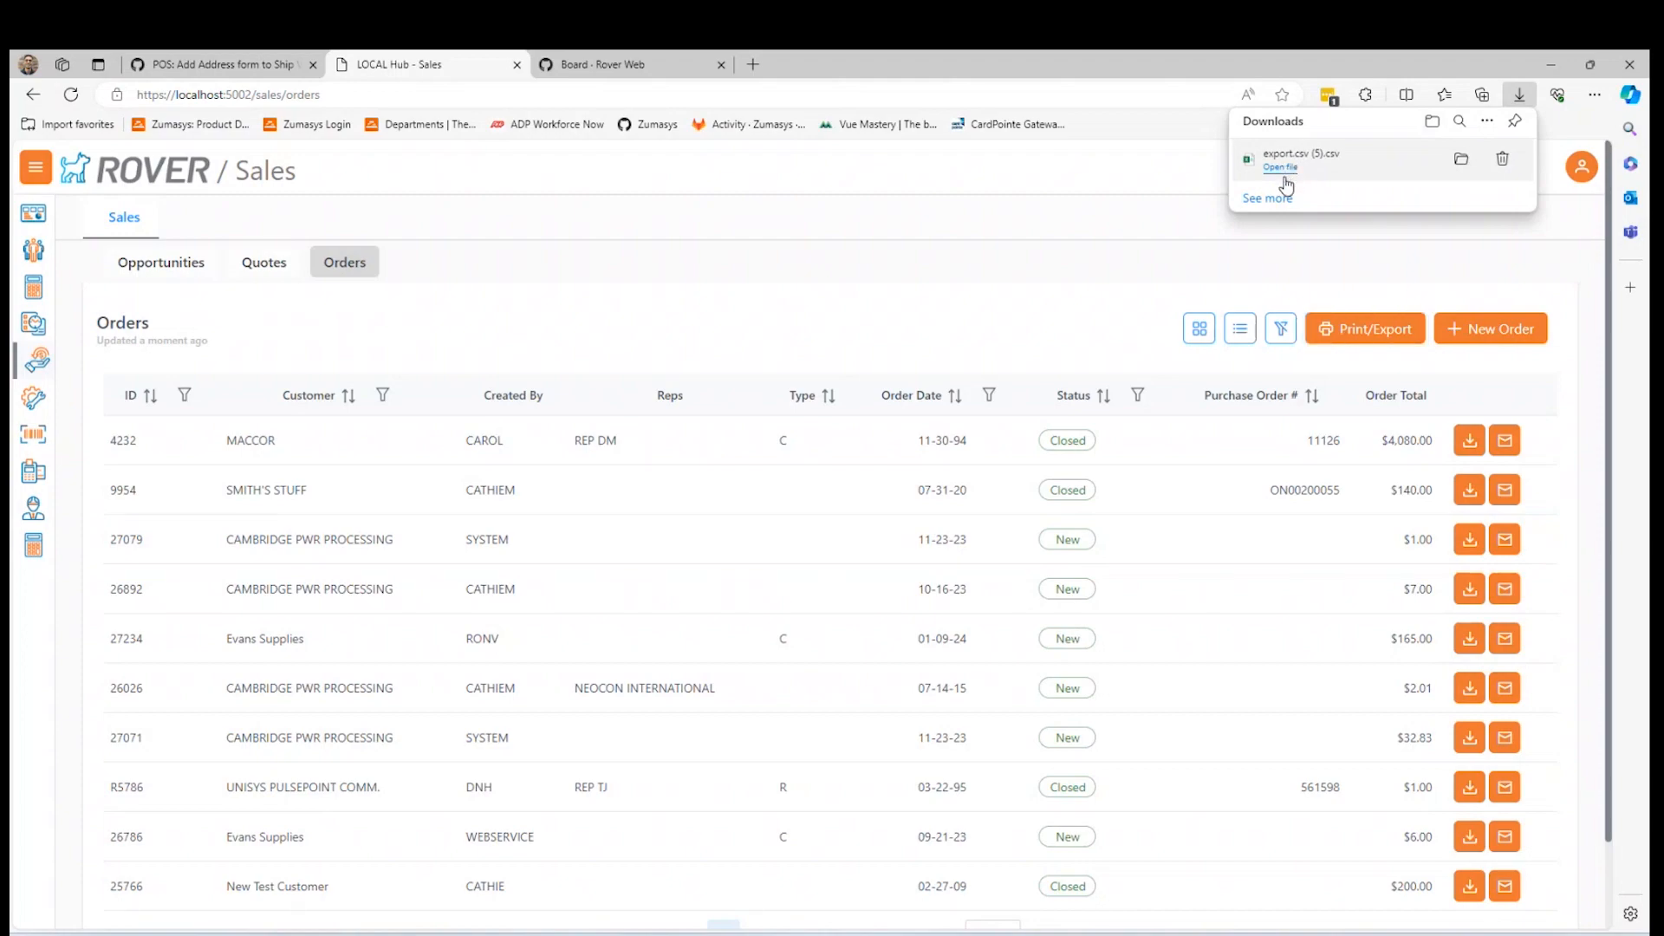
left_click(1281, 167)
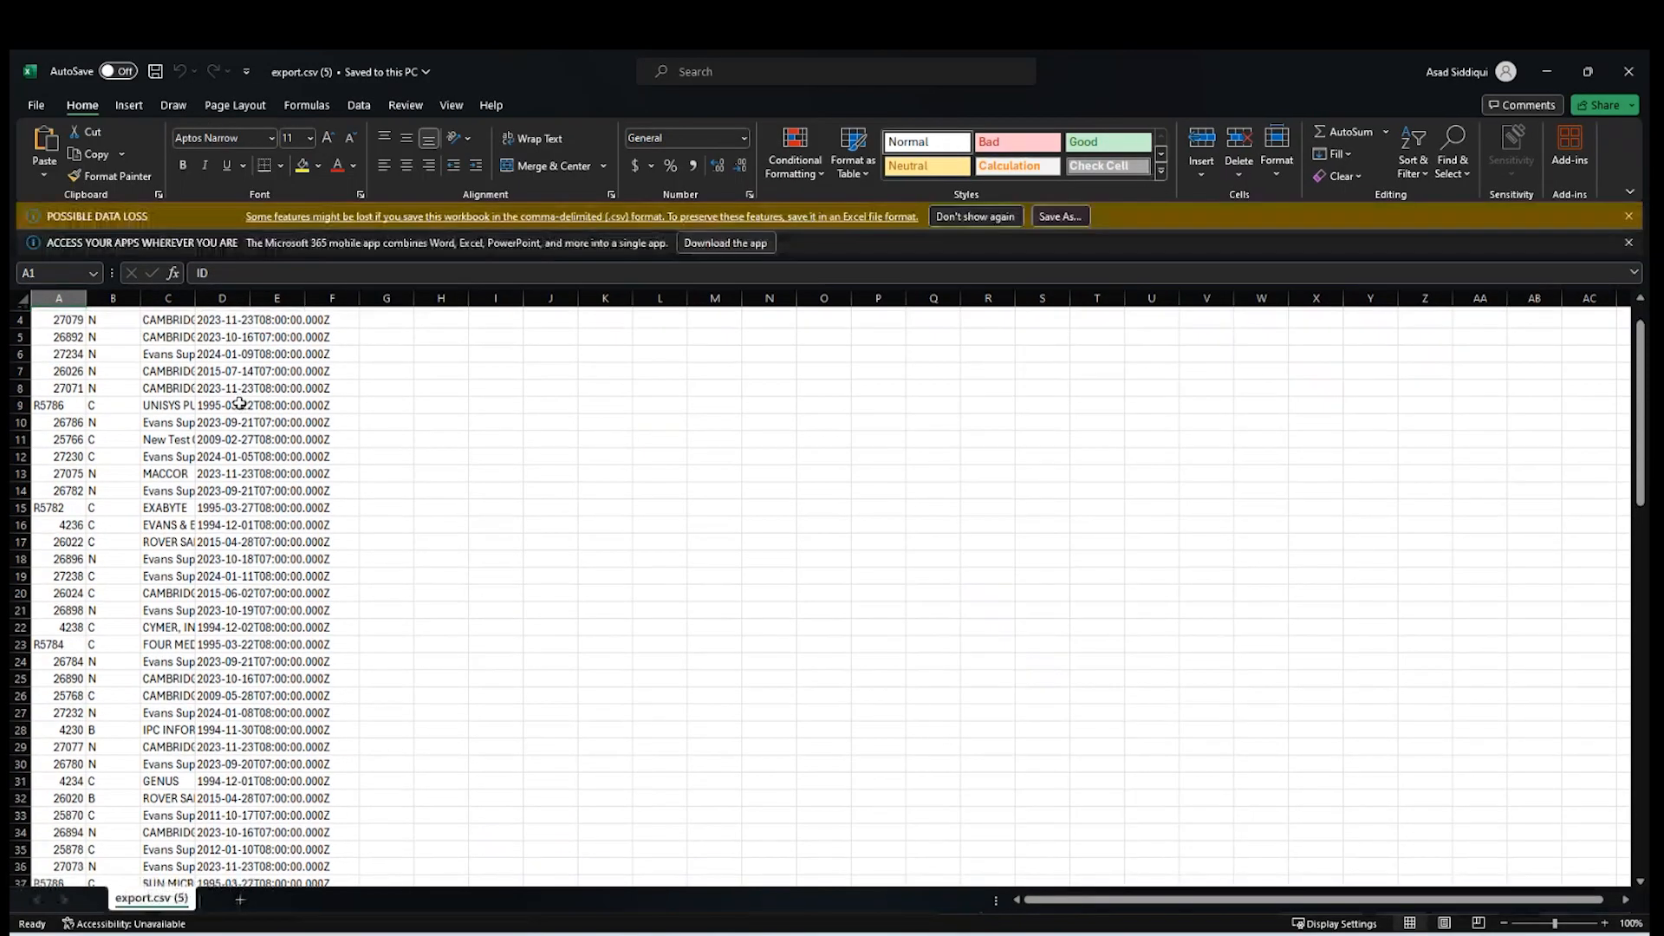
left_click_drag(195, 298, 427, 303)
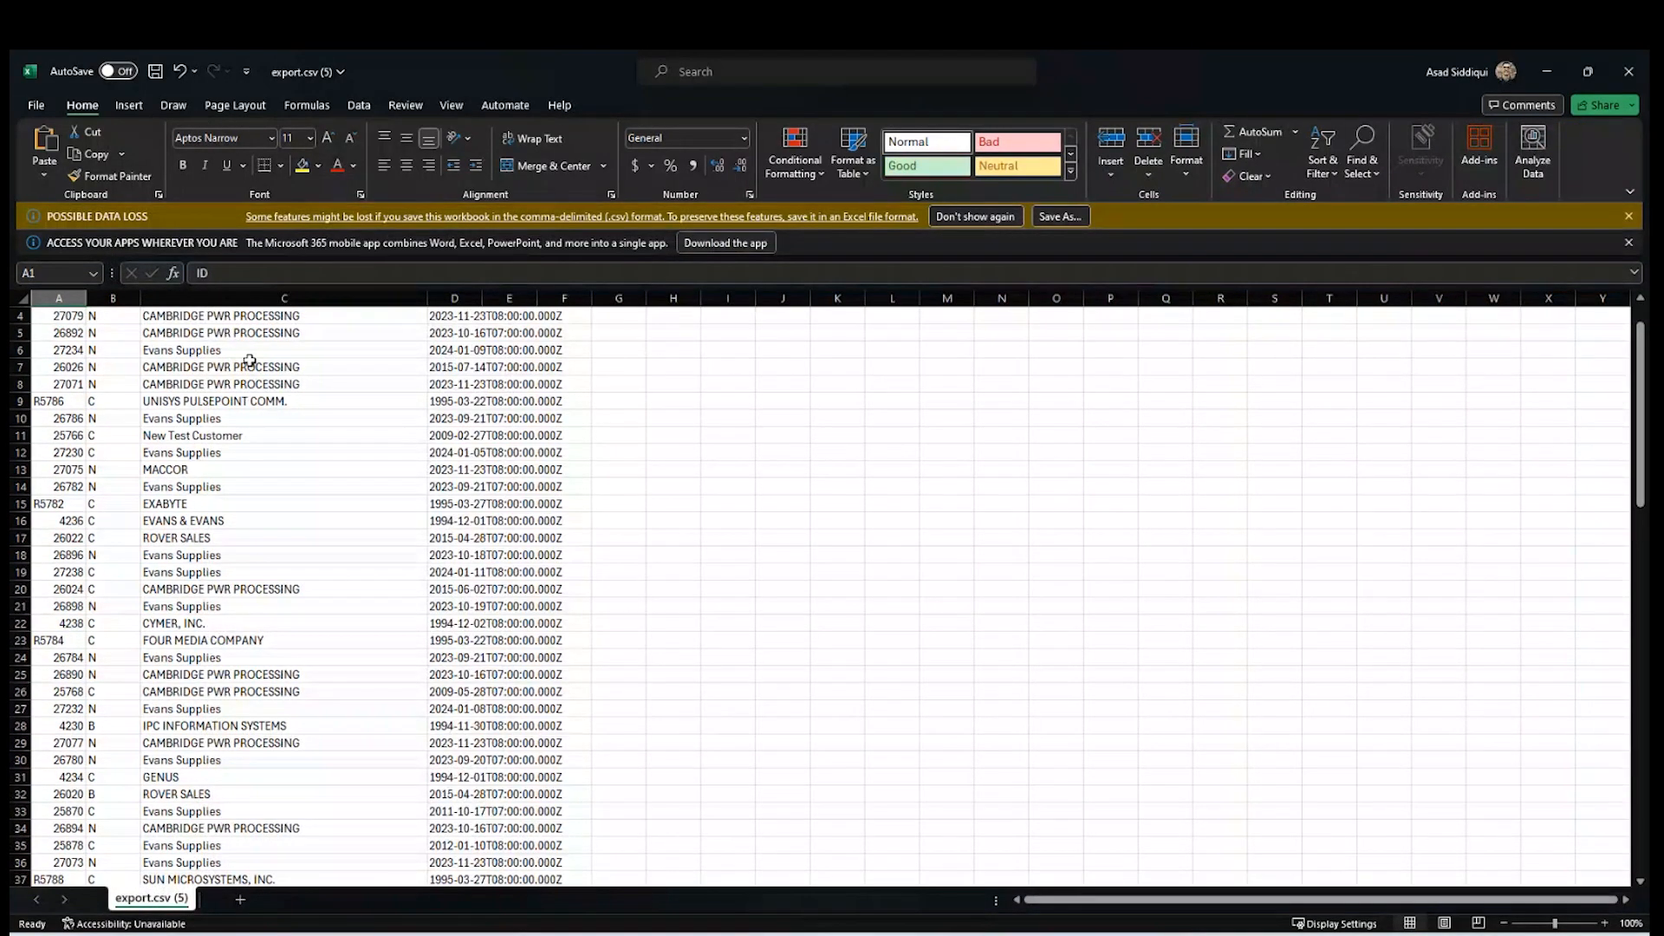
Step: Look through the exported order rows and return to the Orders list in Rover
scroll(278, 436, "down", 15)
scroll(277, 437, "down", 10)
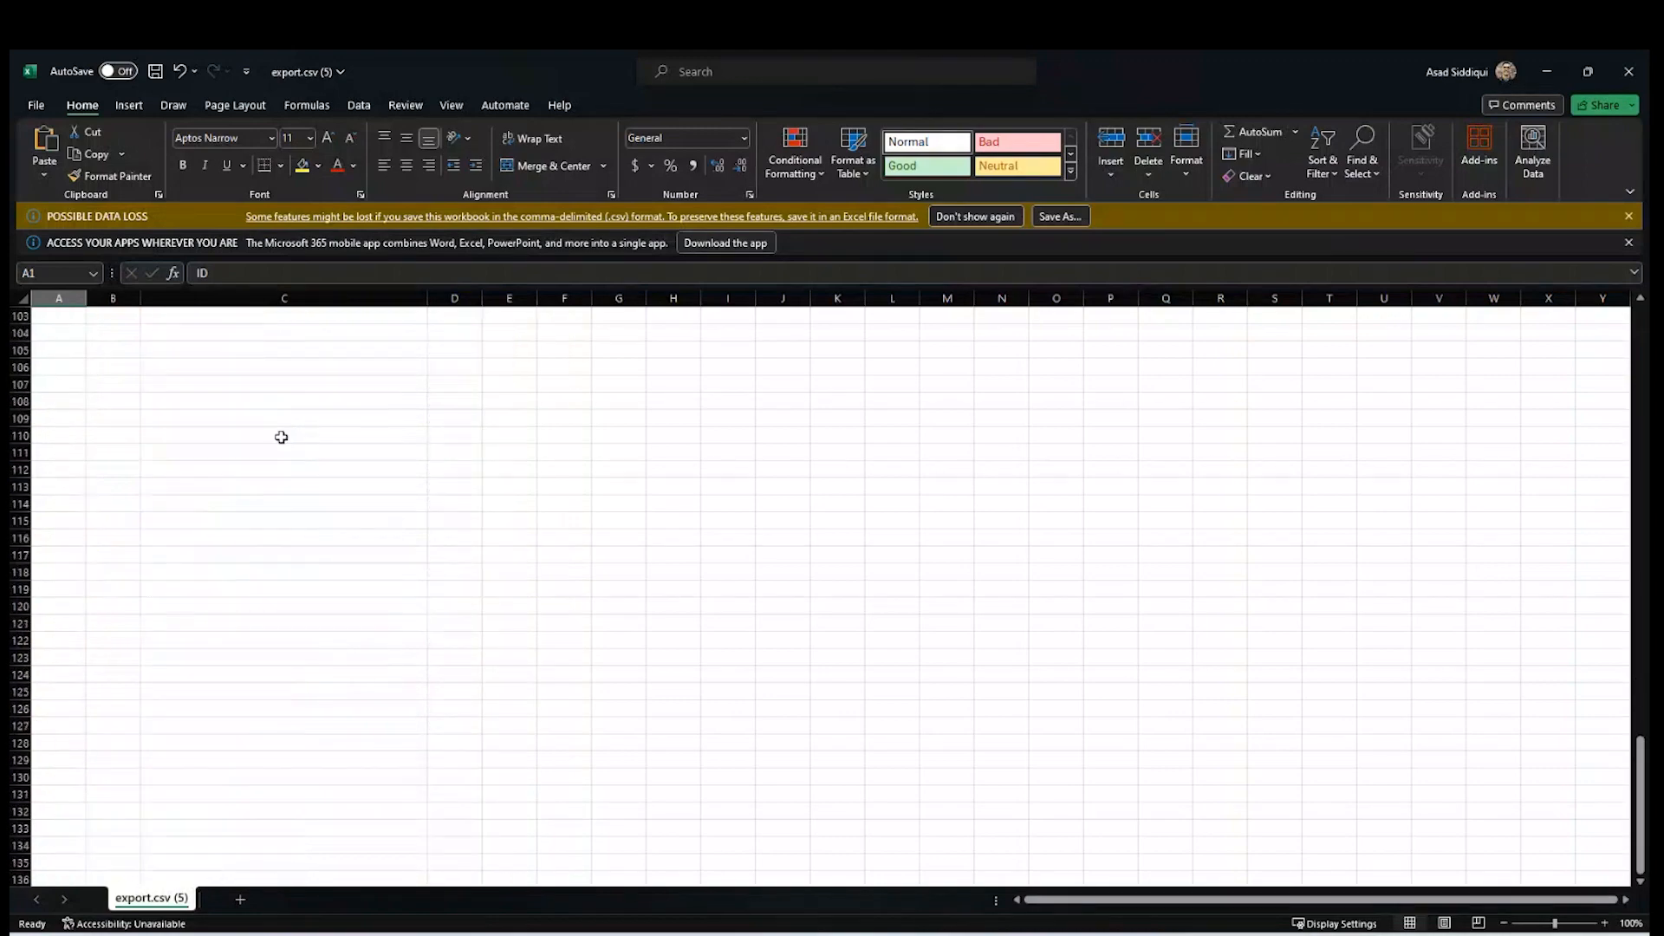
scroll(278, 439, "up", 8)
scroll(322, 439, "up", 18)
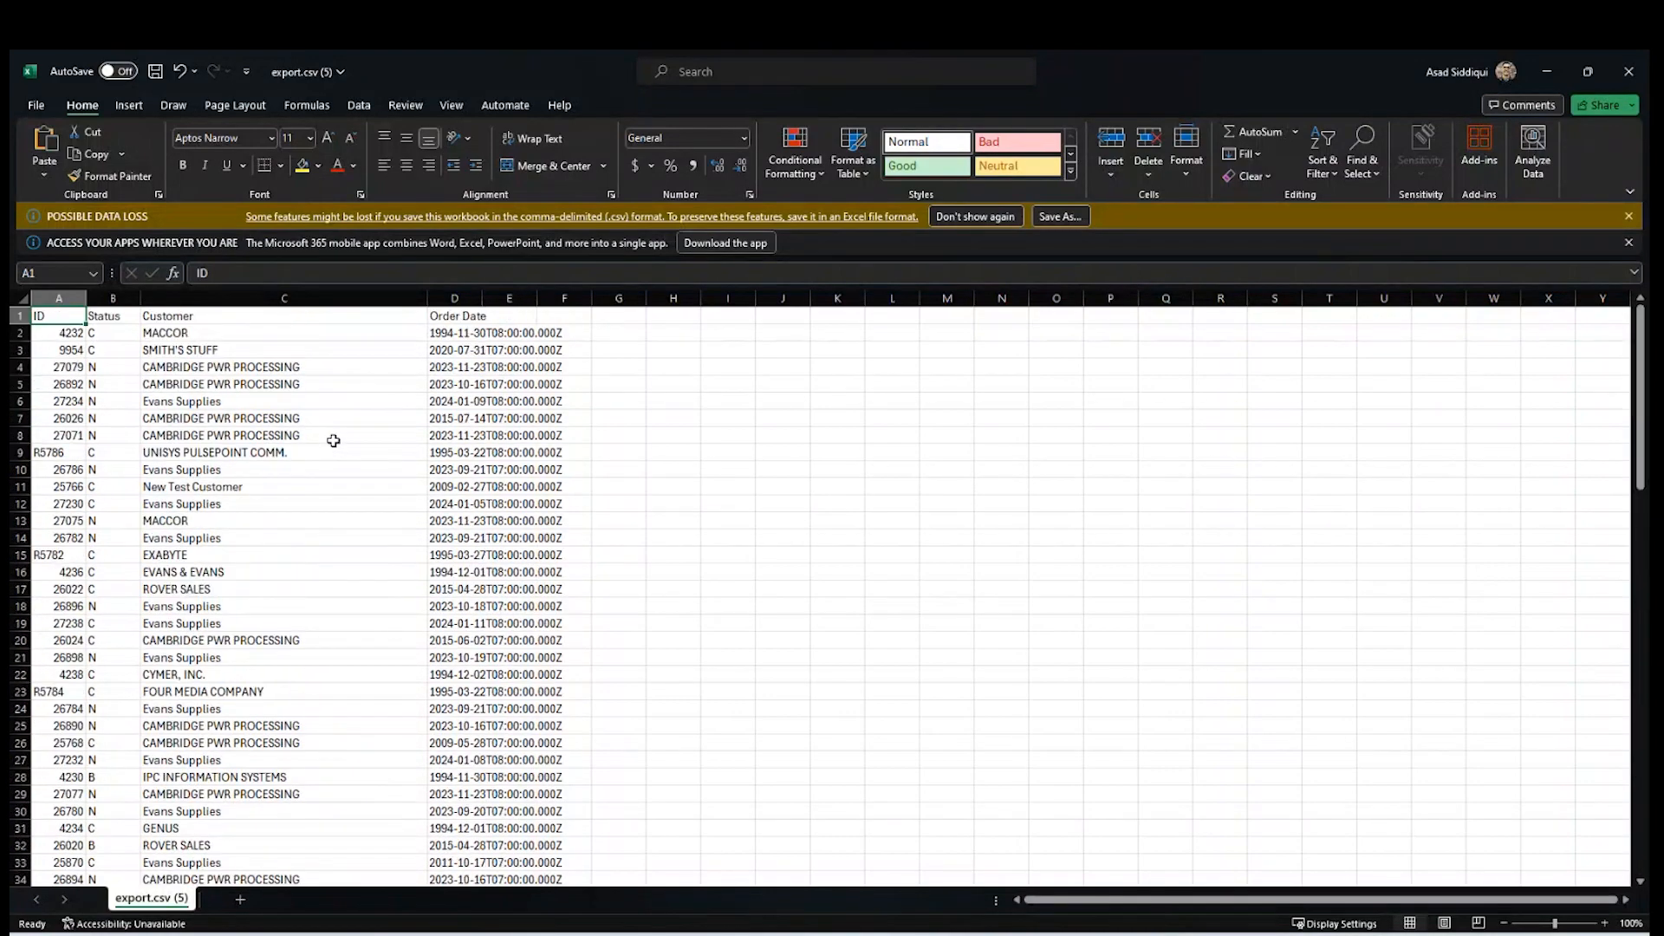
left_click(1547, 78)
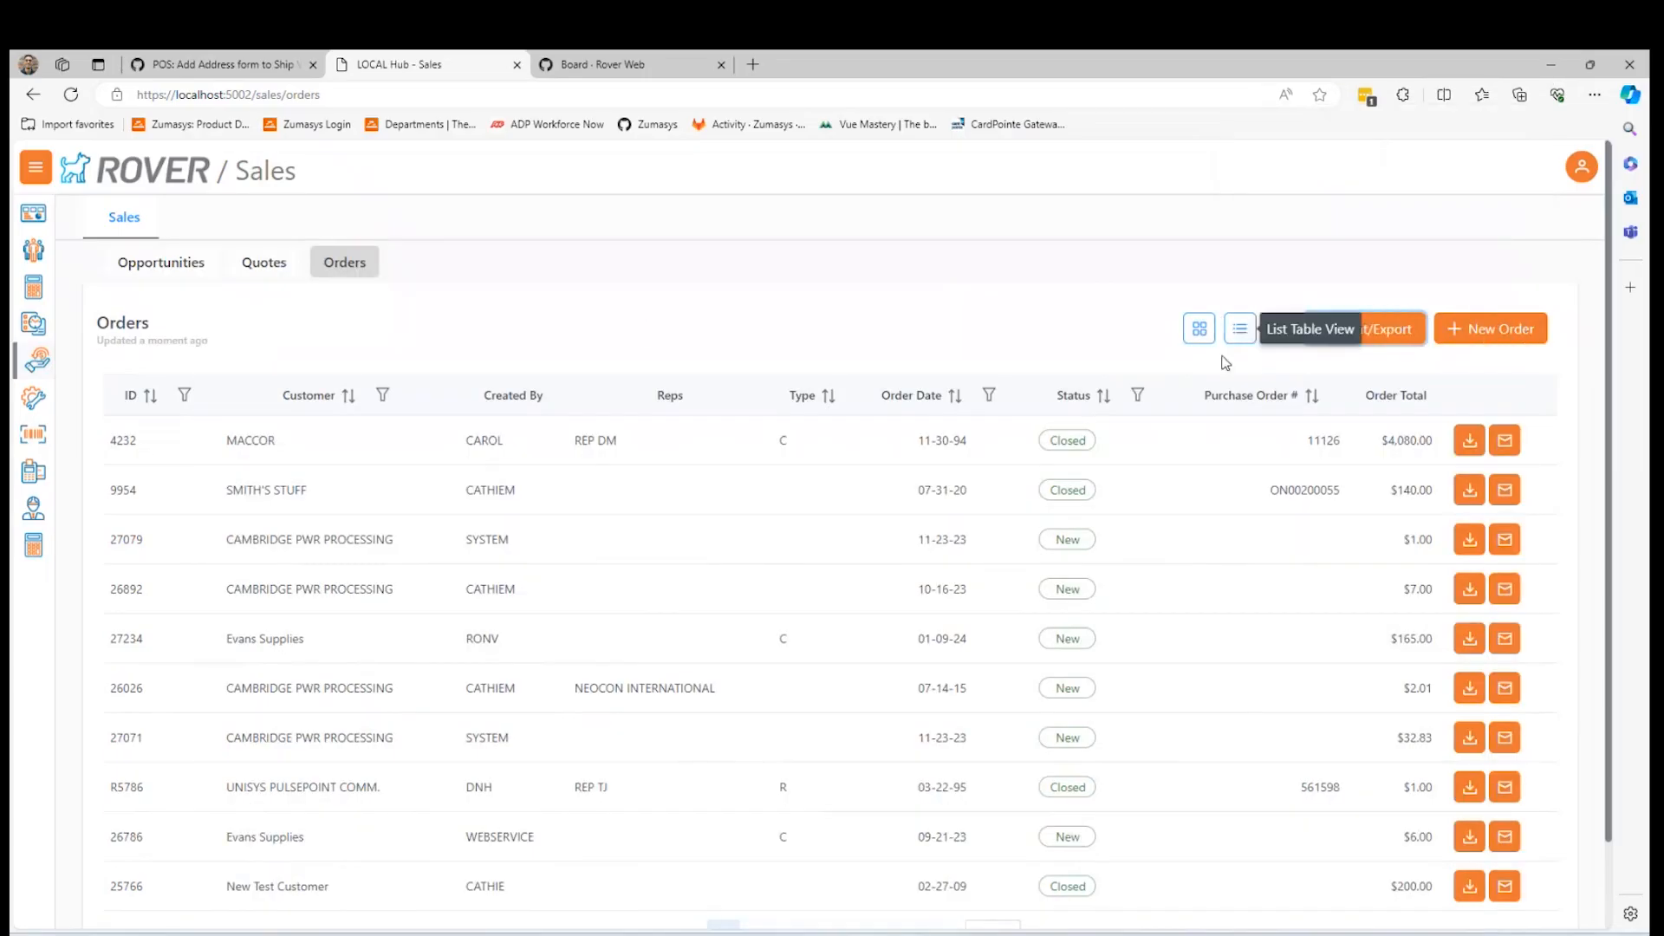
Step: Filter the orders list by the status Closed
left_click(1137, 397)
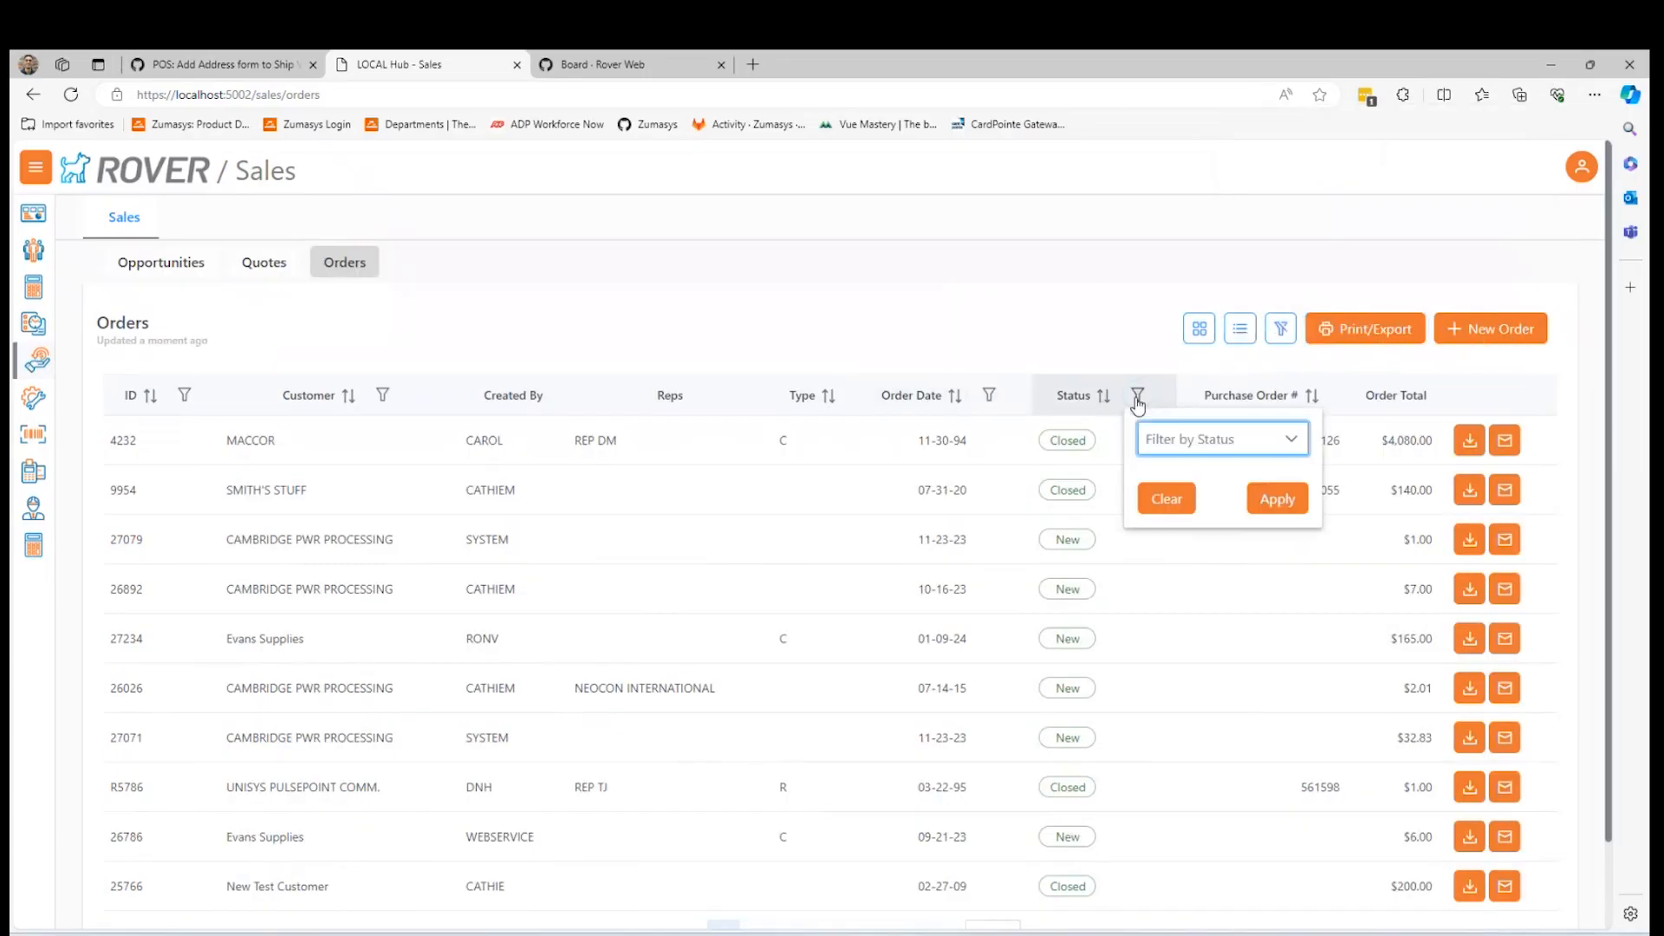
left_click(1153, 444)
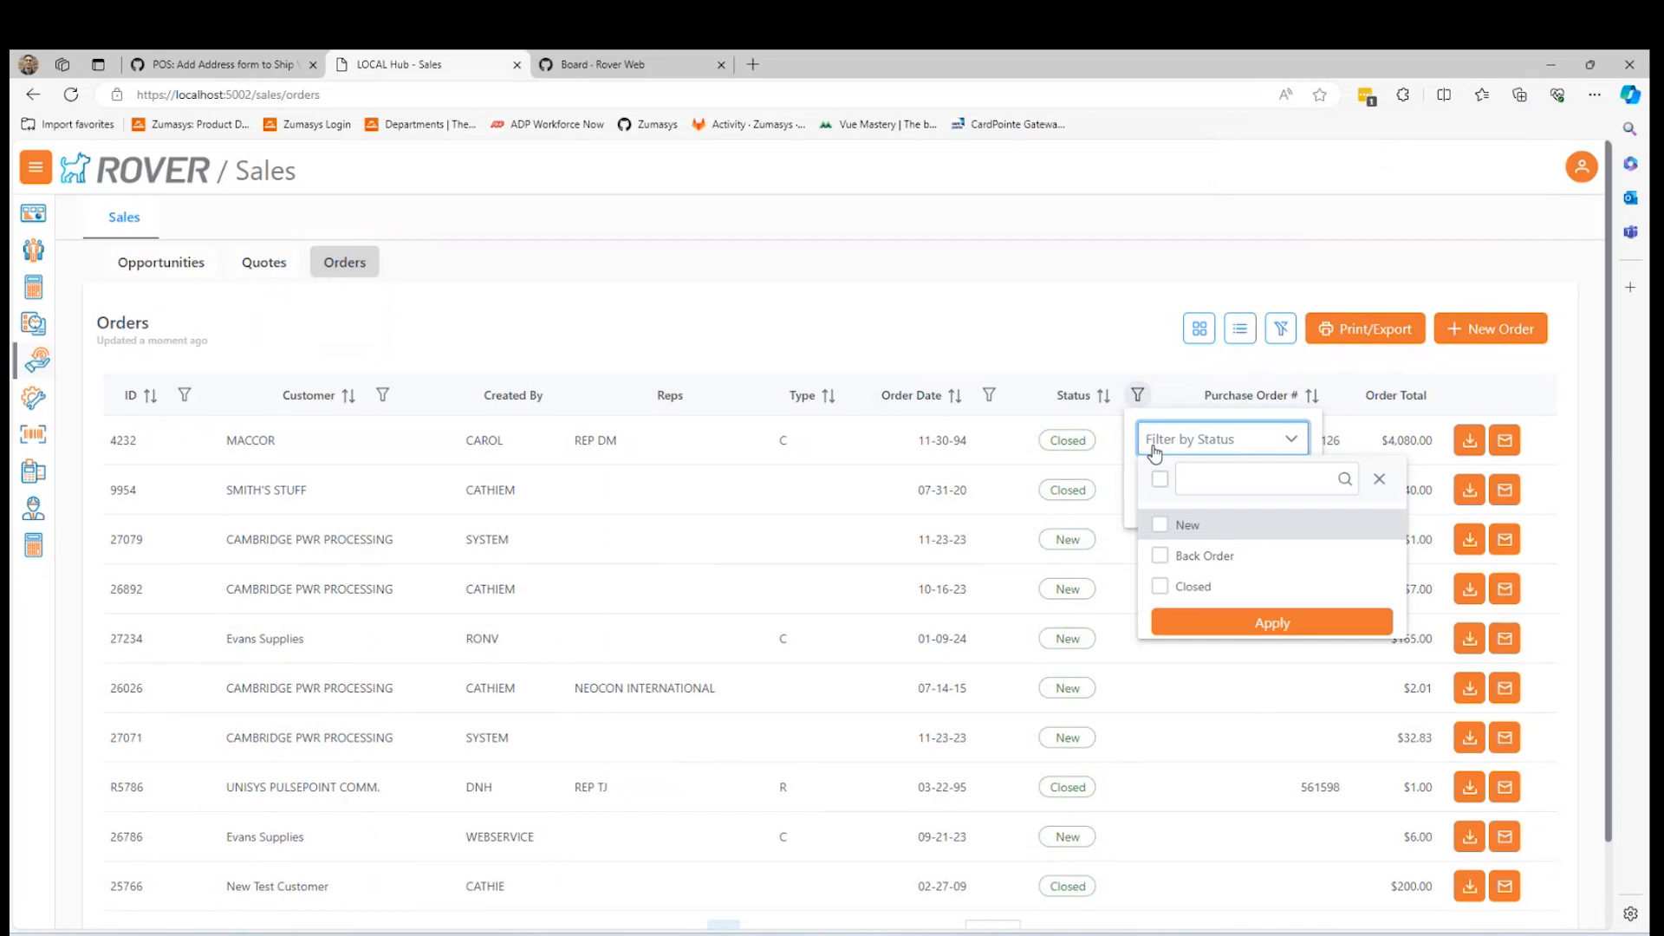
left_click(1188, 589)
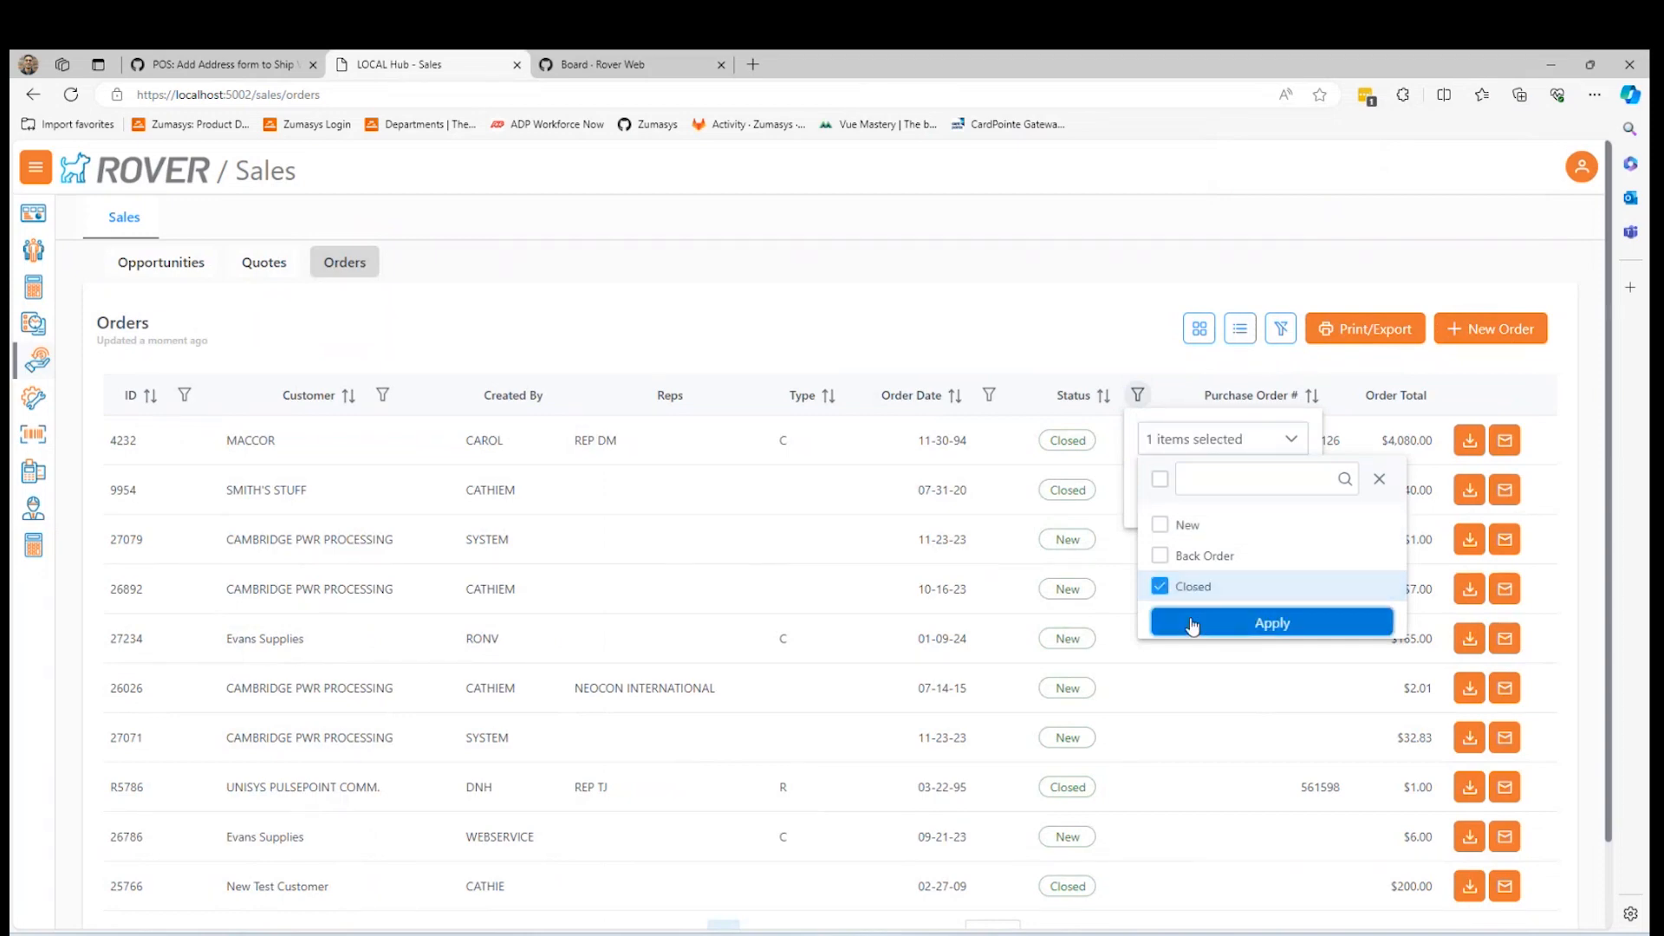
left_click(1192, 624)
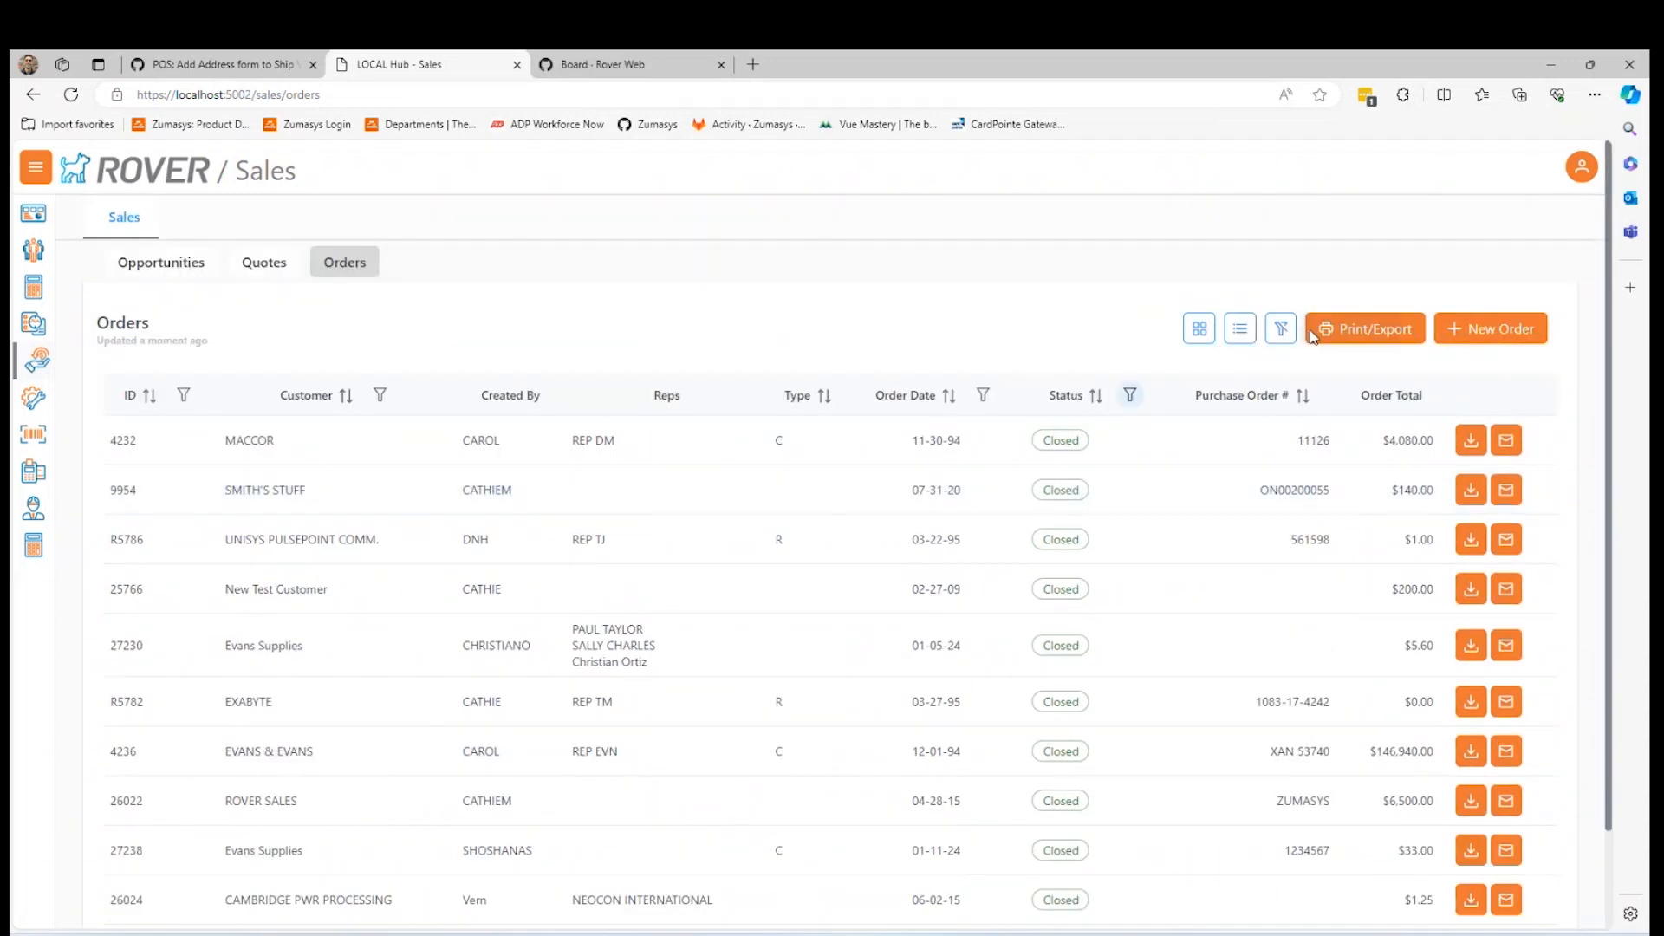
Step: Generate a printable view of the filtered orders with all four columns and check the listed statuses
left_click(1359, 326)
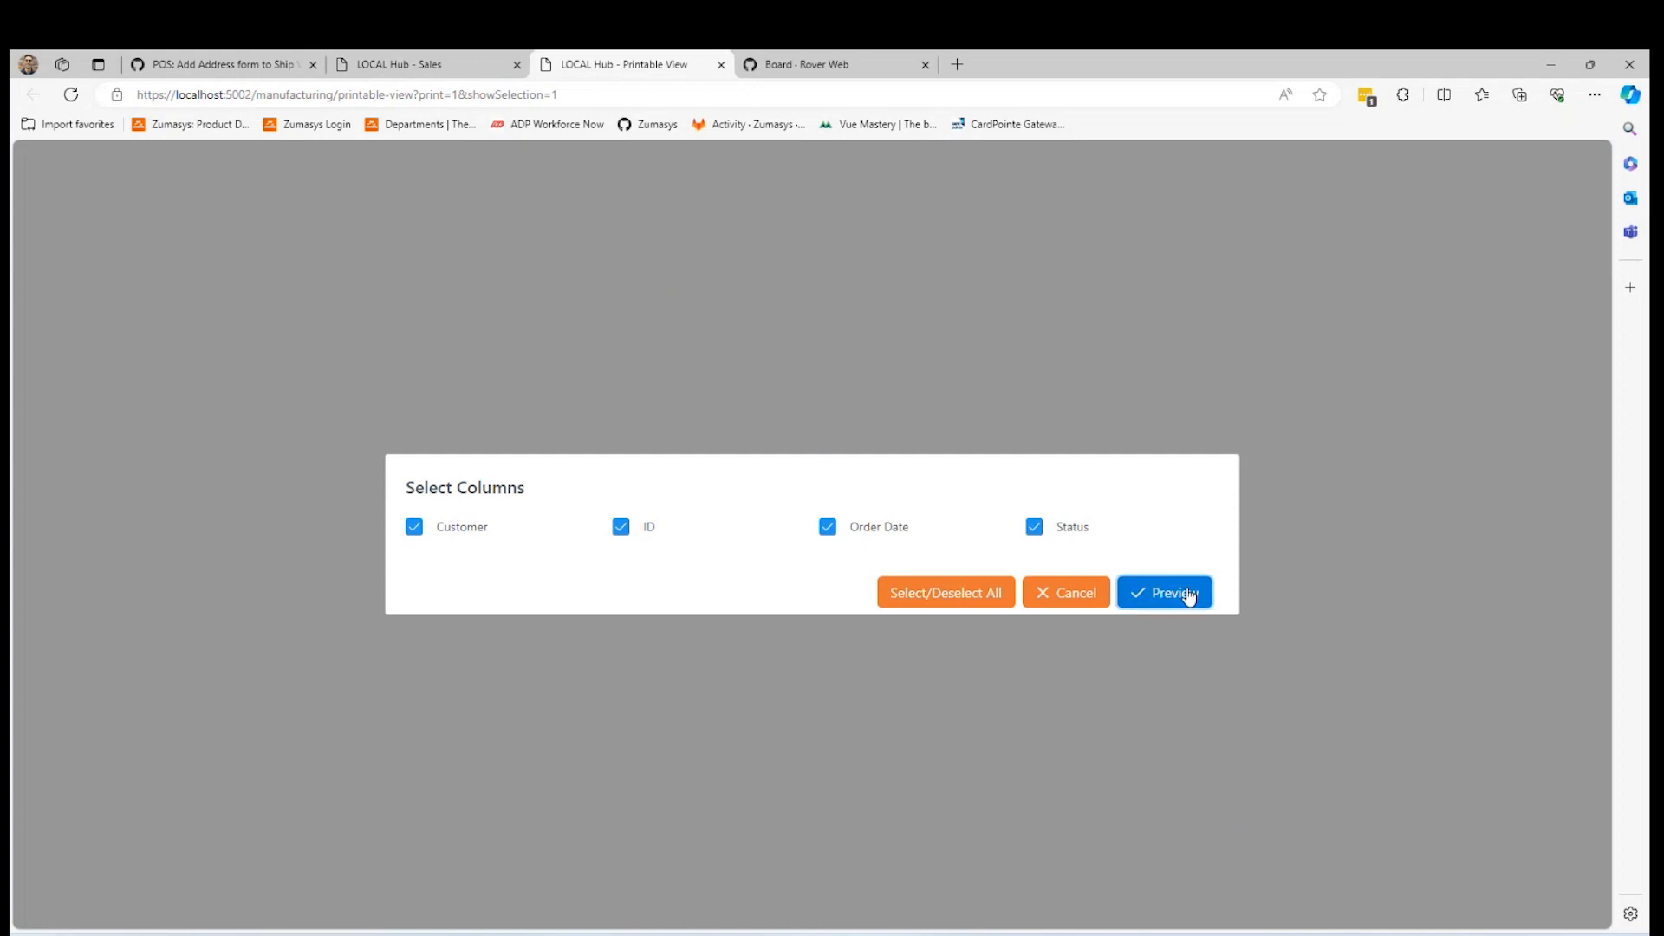
left_click(1189, 595)
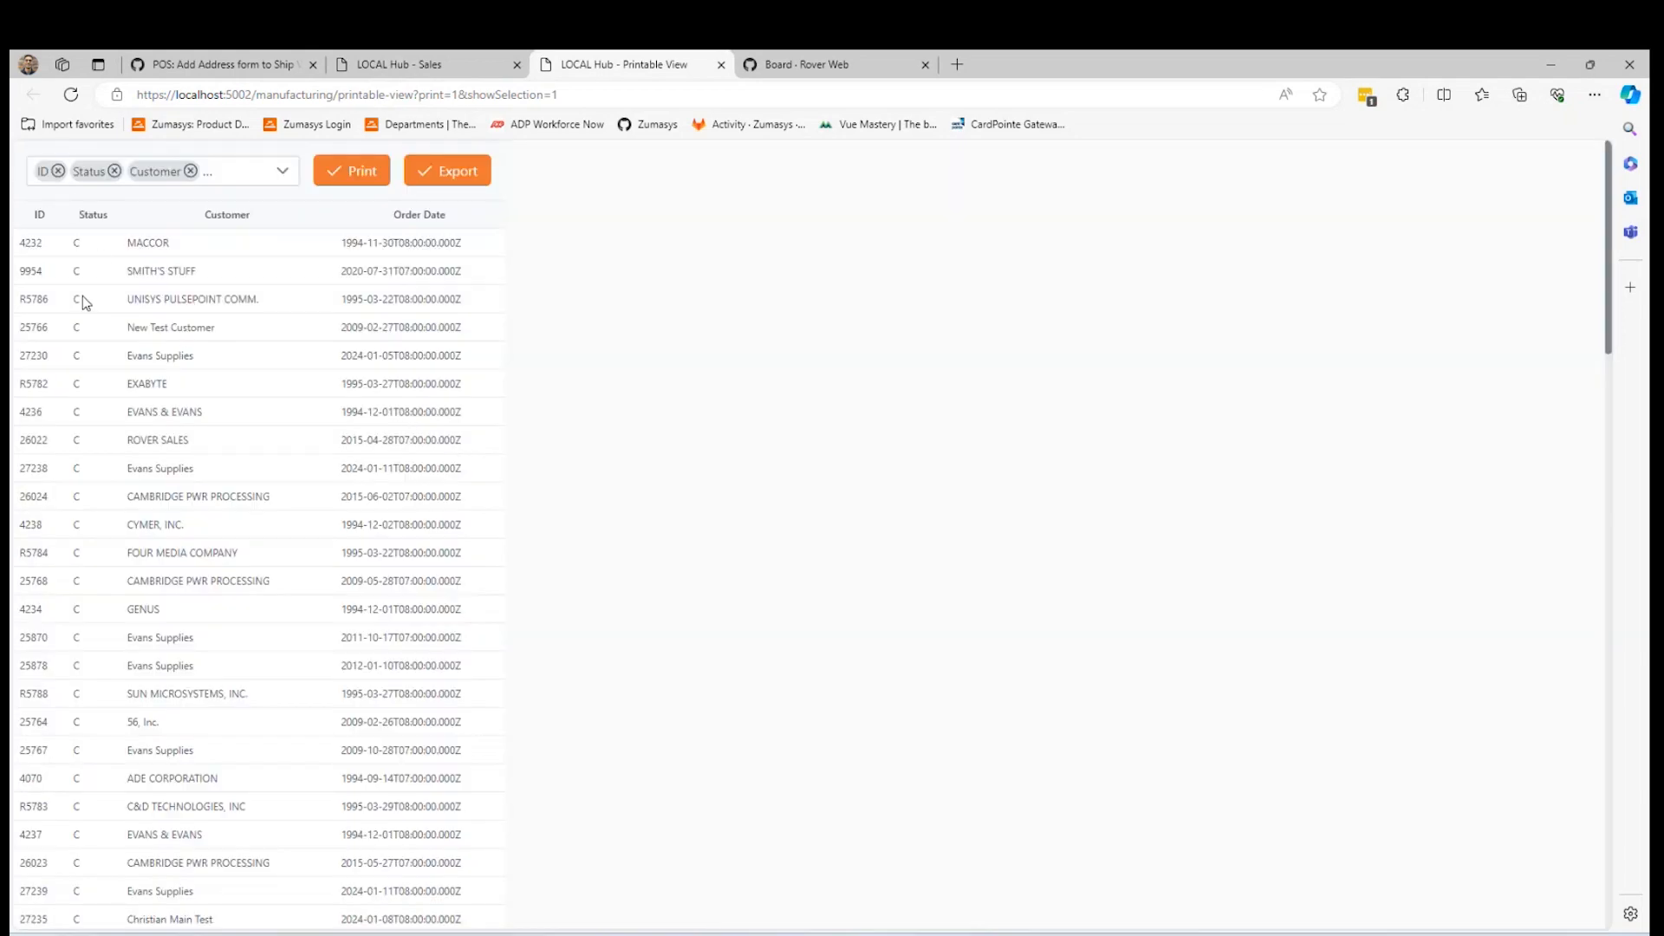
scroll(94, 522, "down", 20)
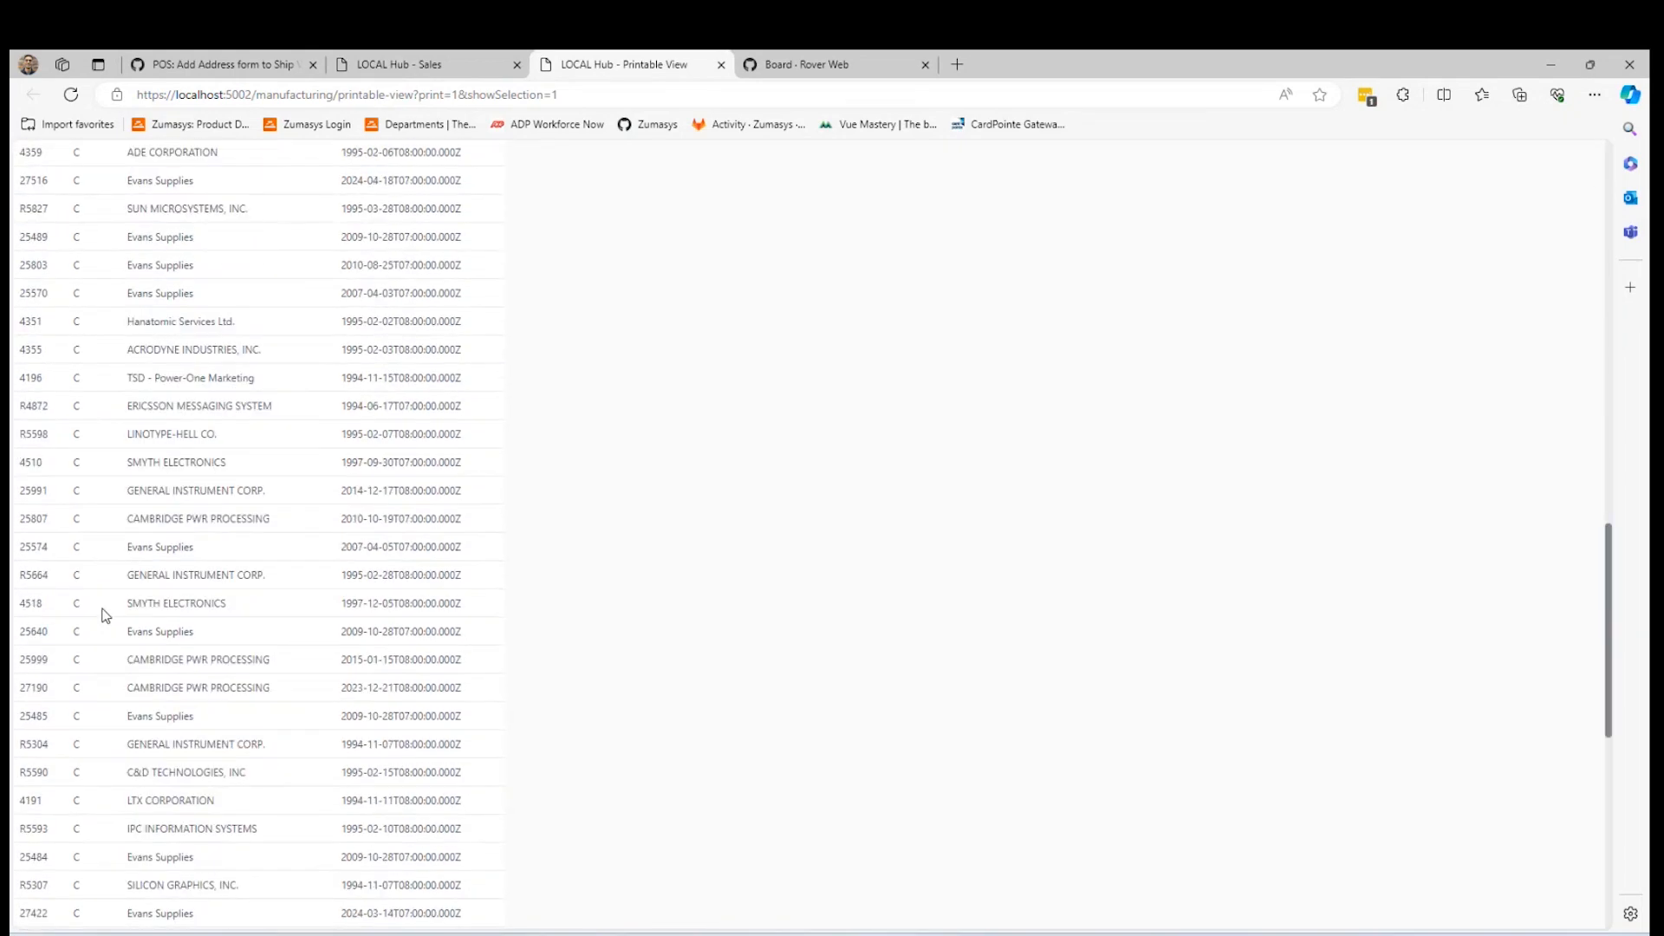
scroll(113, 650, "up", 20)
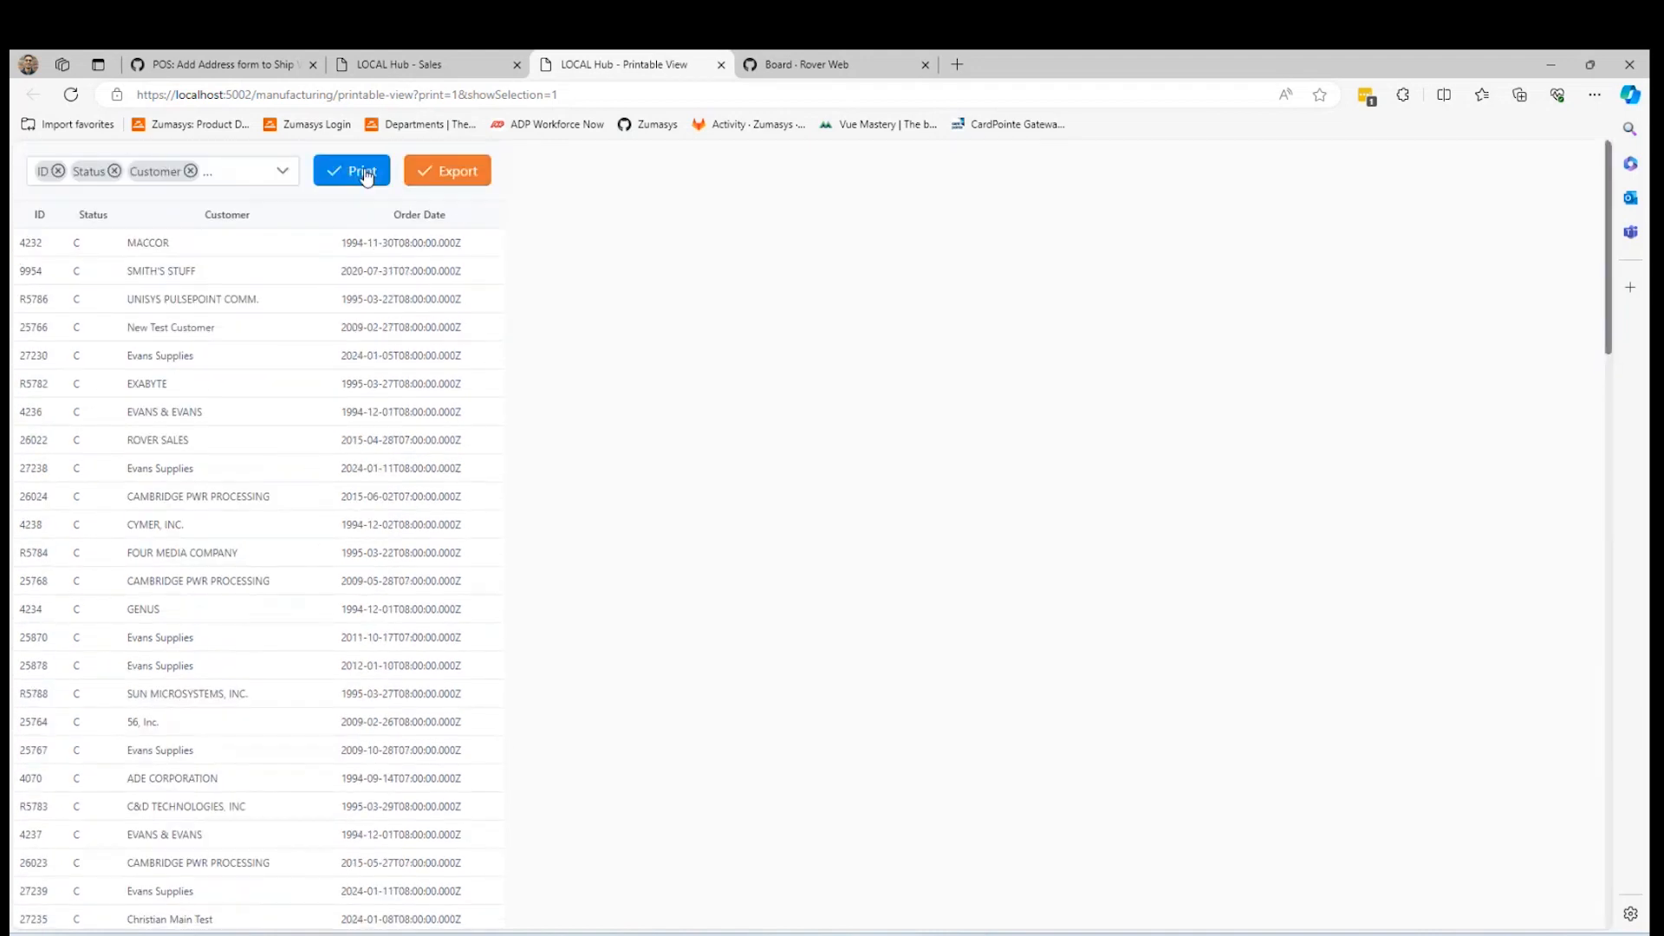
Step: Check the print preview of the closed orders, then cancel printing and return to the Orders list
left_click(364, 172)
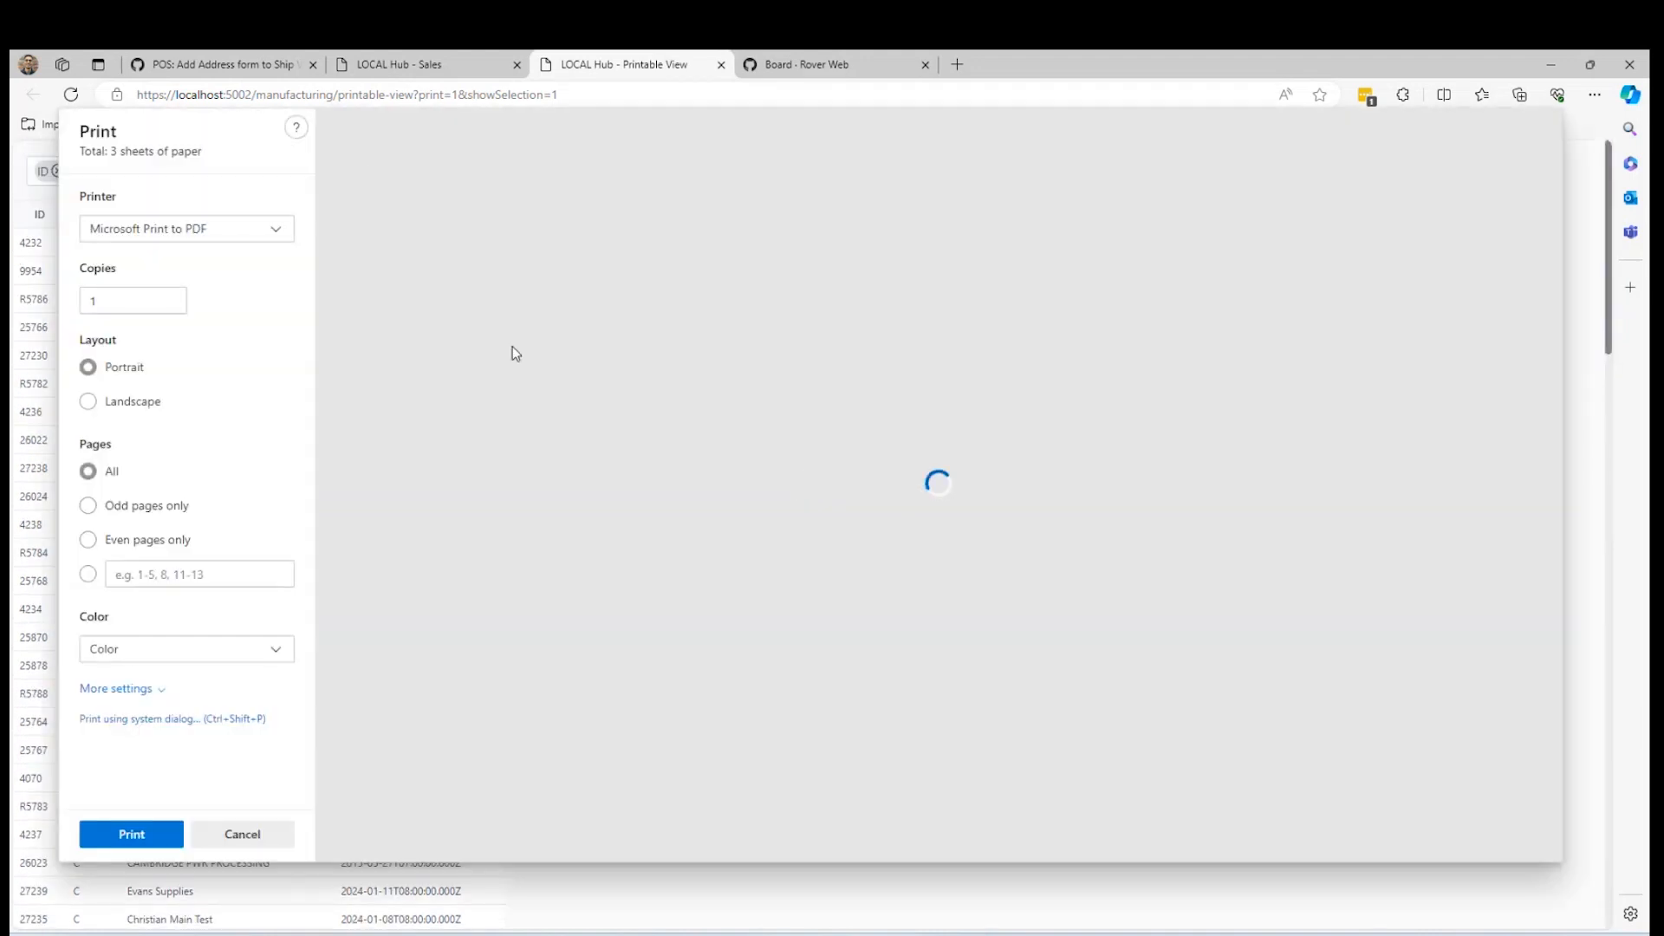
scroll(659, 364, "down", 4)
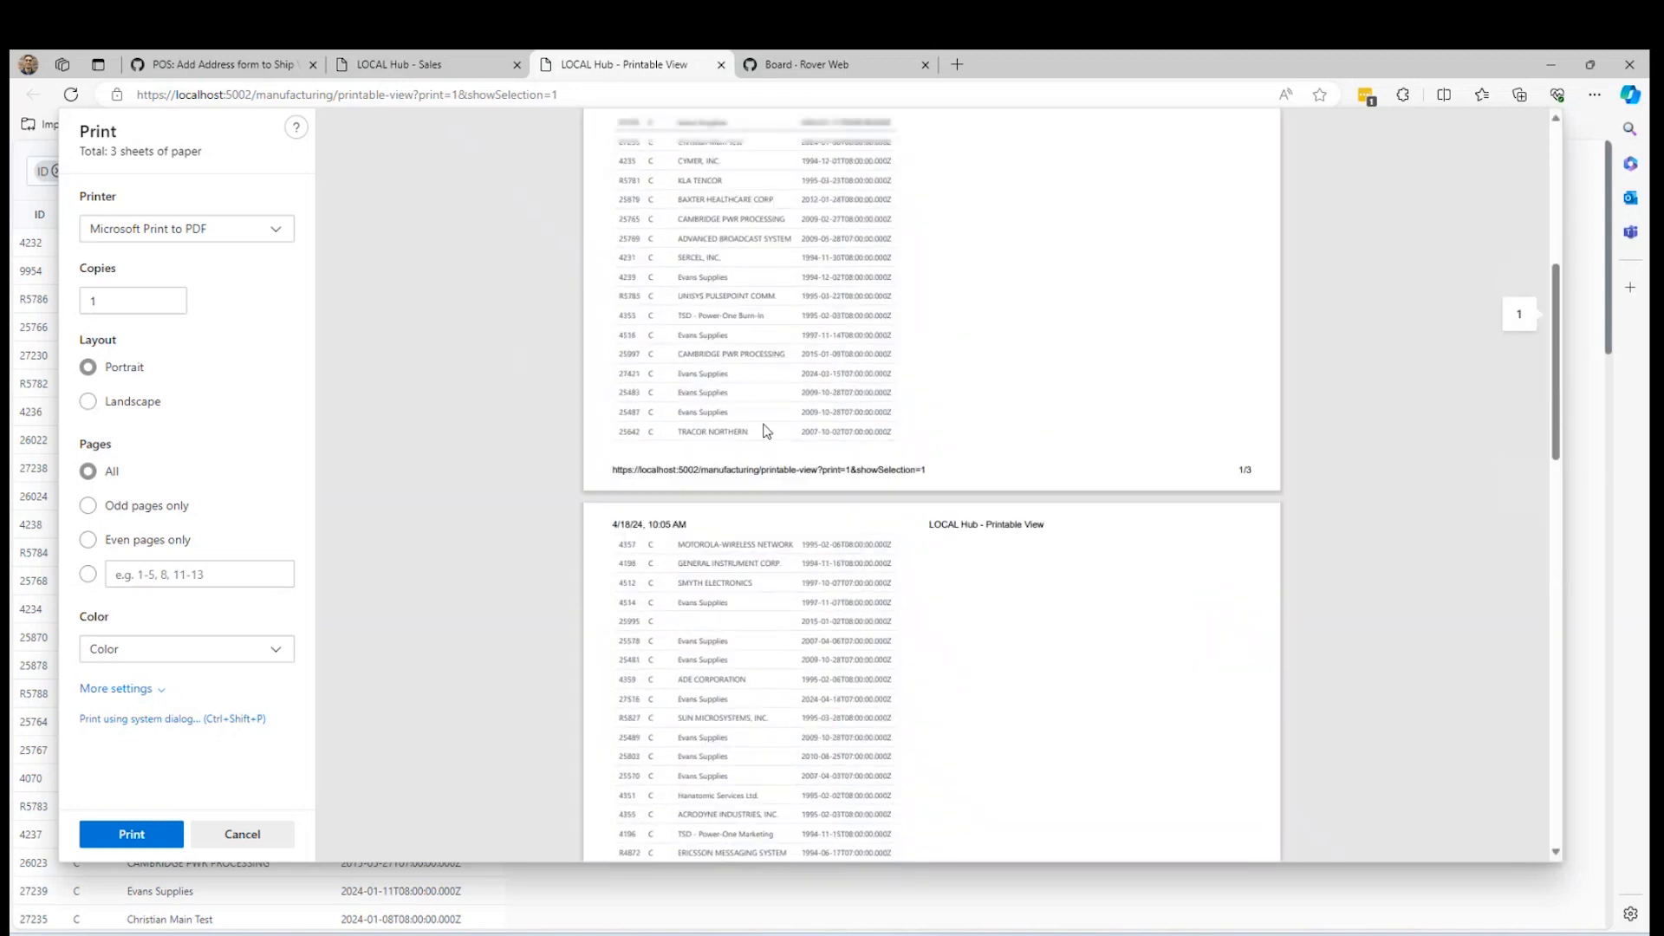
left_click(260, 834)
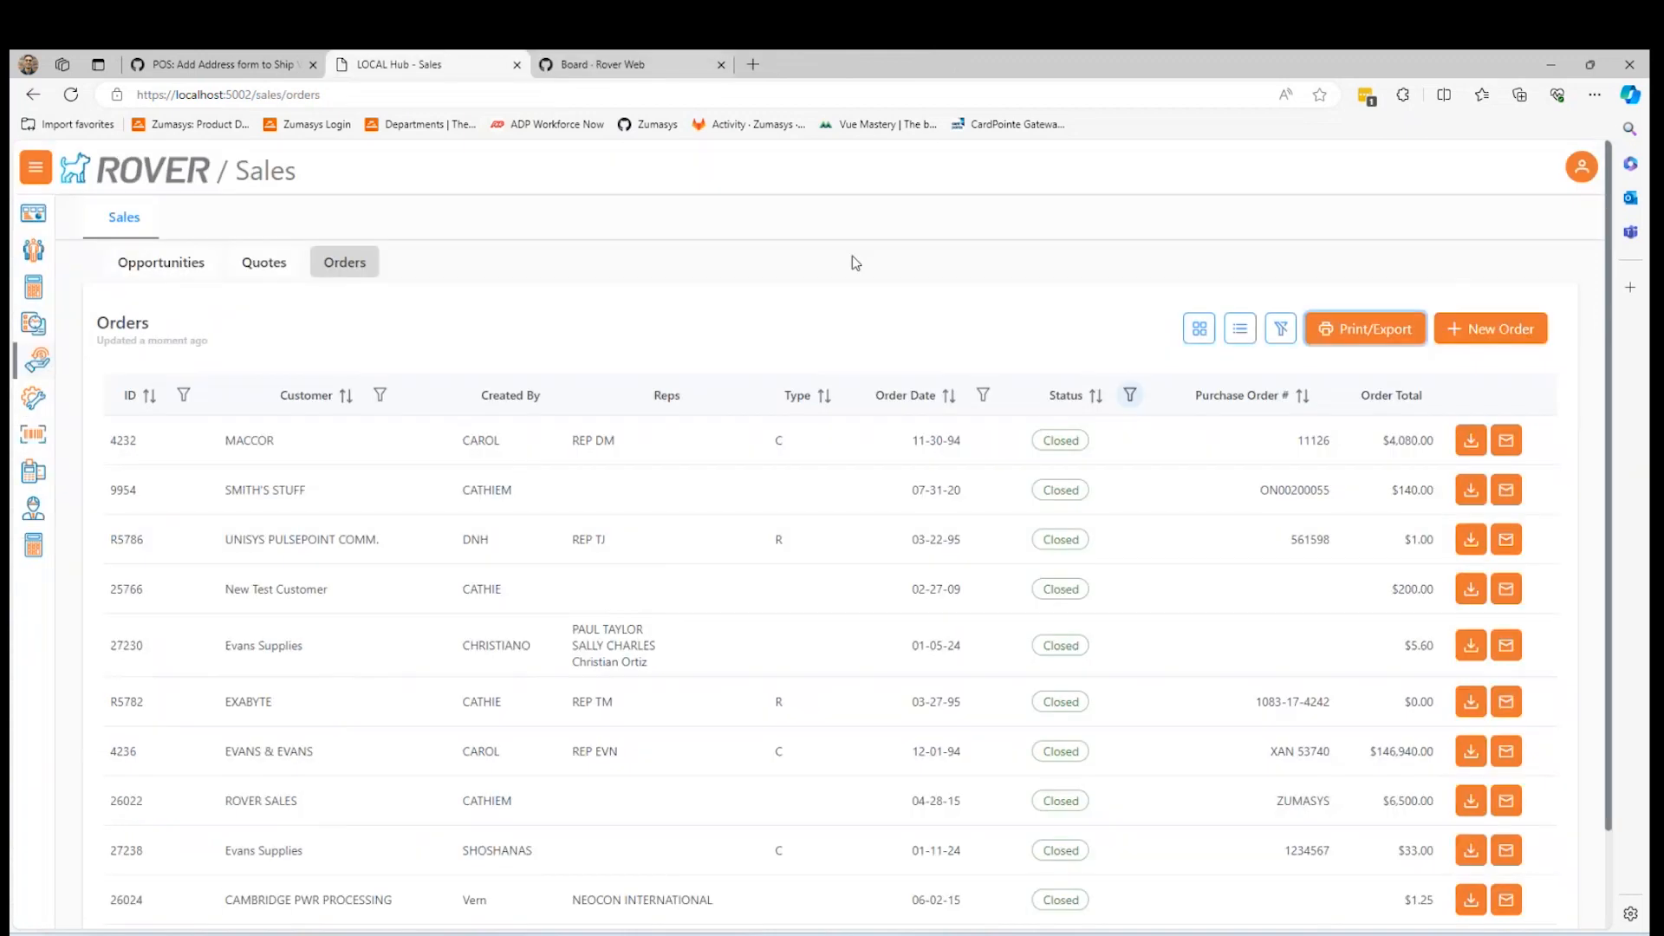
Step: View the Sales quotes list, and open the quotes of the customer Evans Supplies
left_click(262, 265)
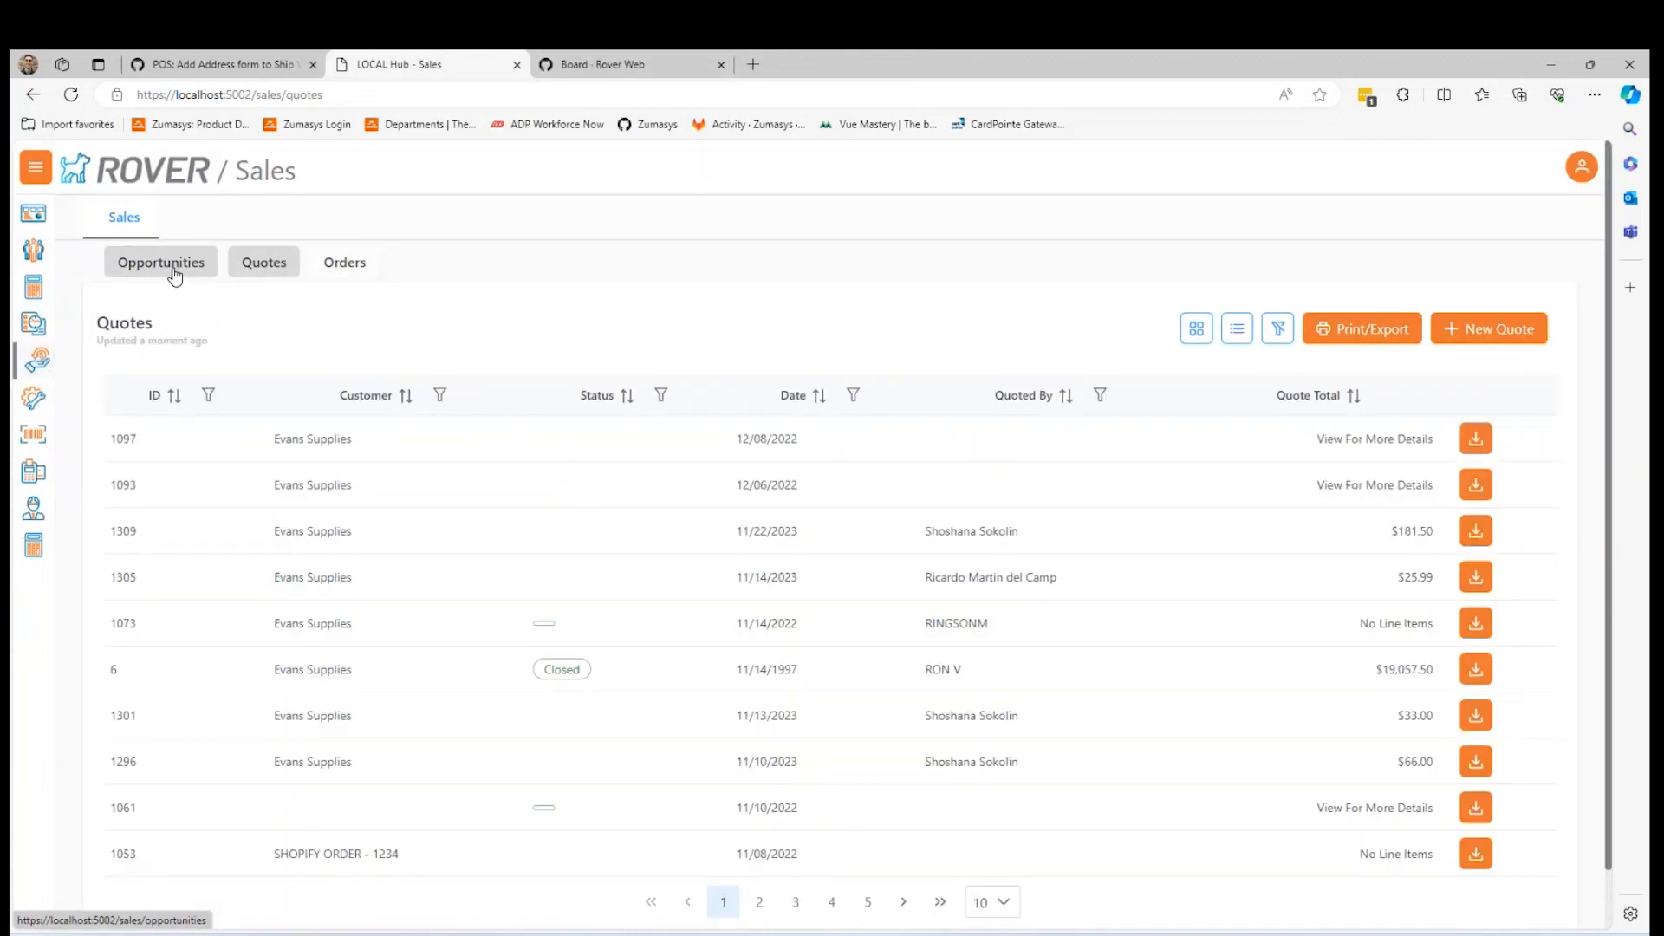
left_click(35, 253)
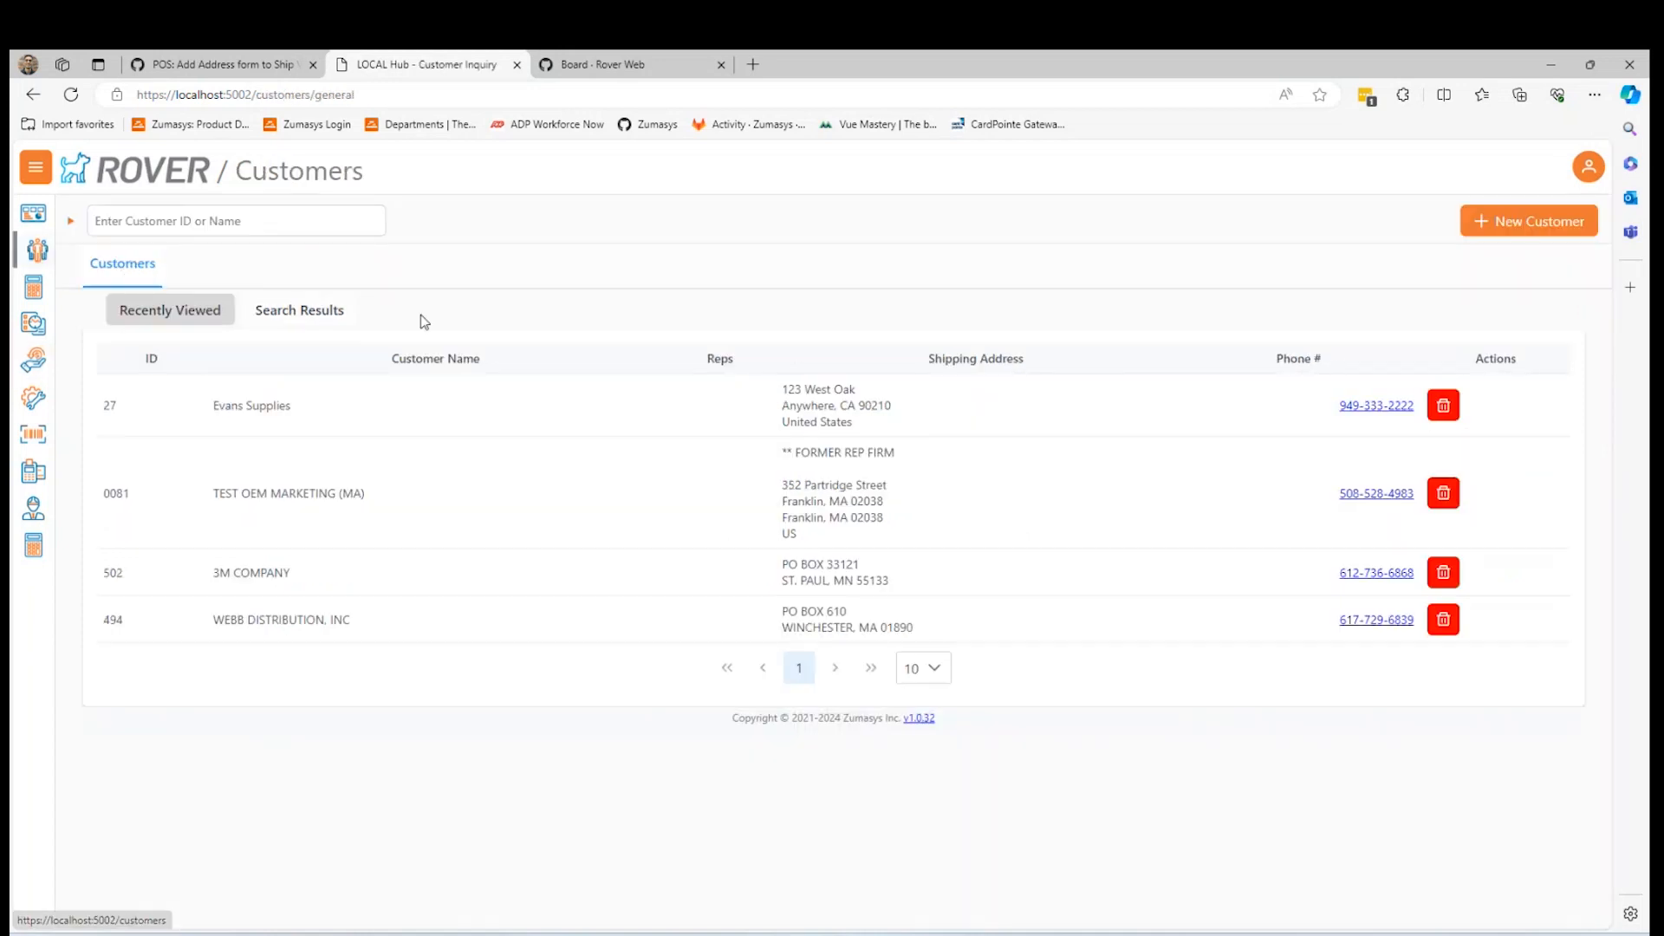
left_click(728, 394)
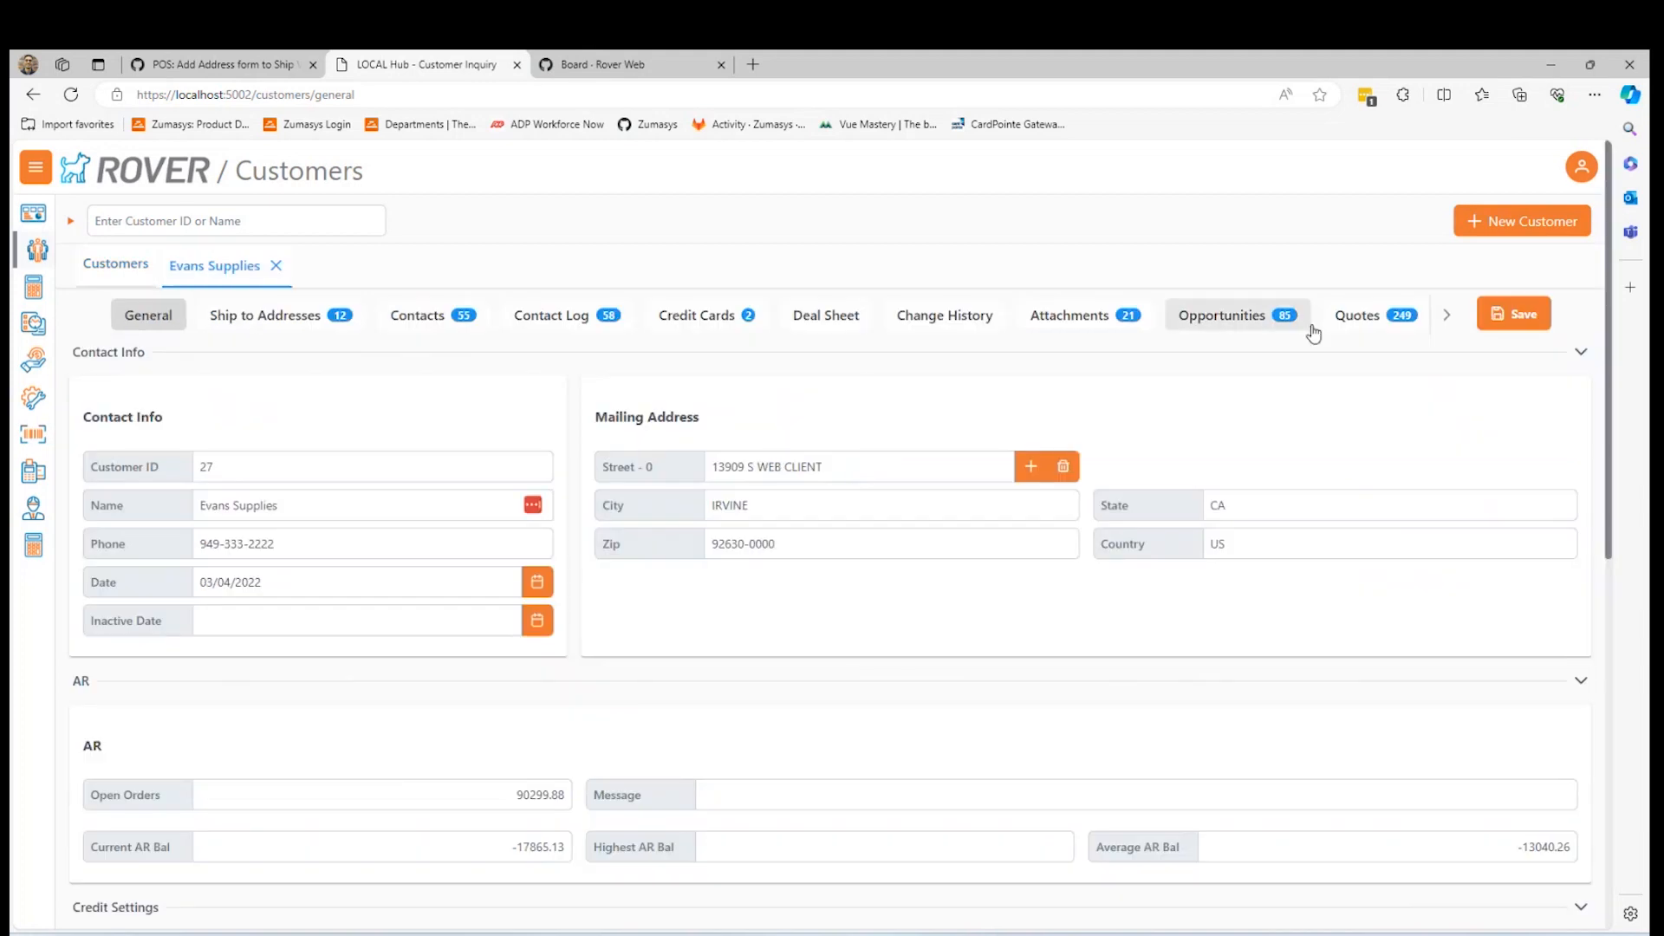
left_click(1382, 320)
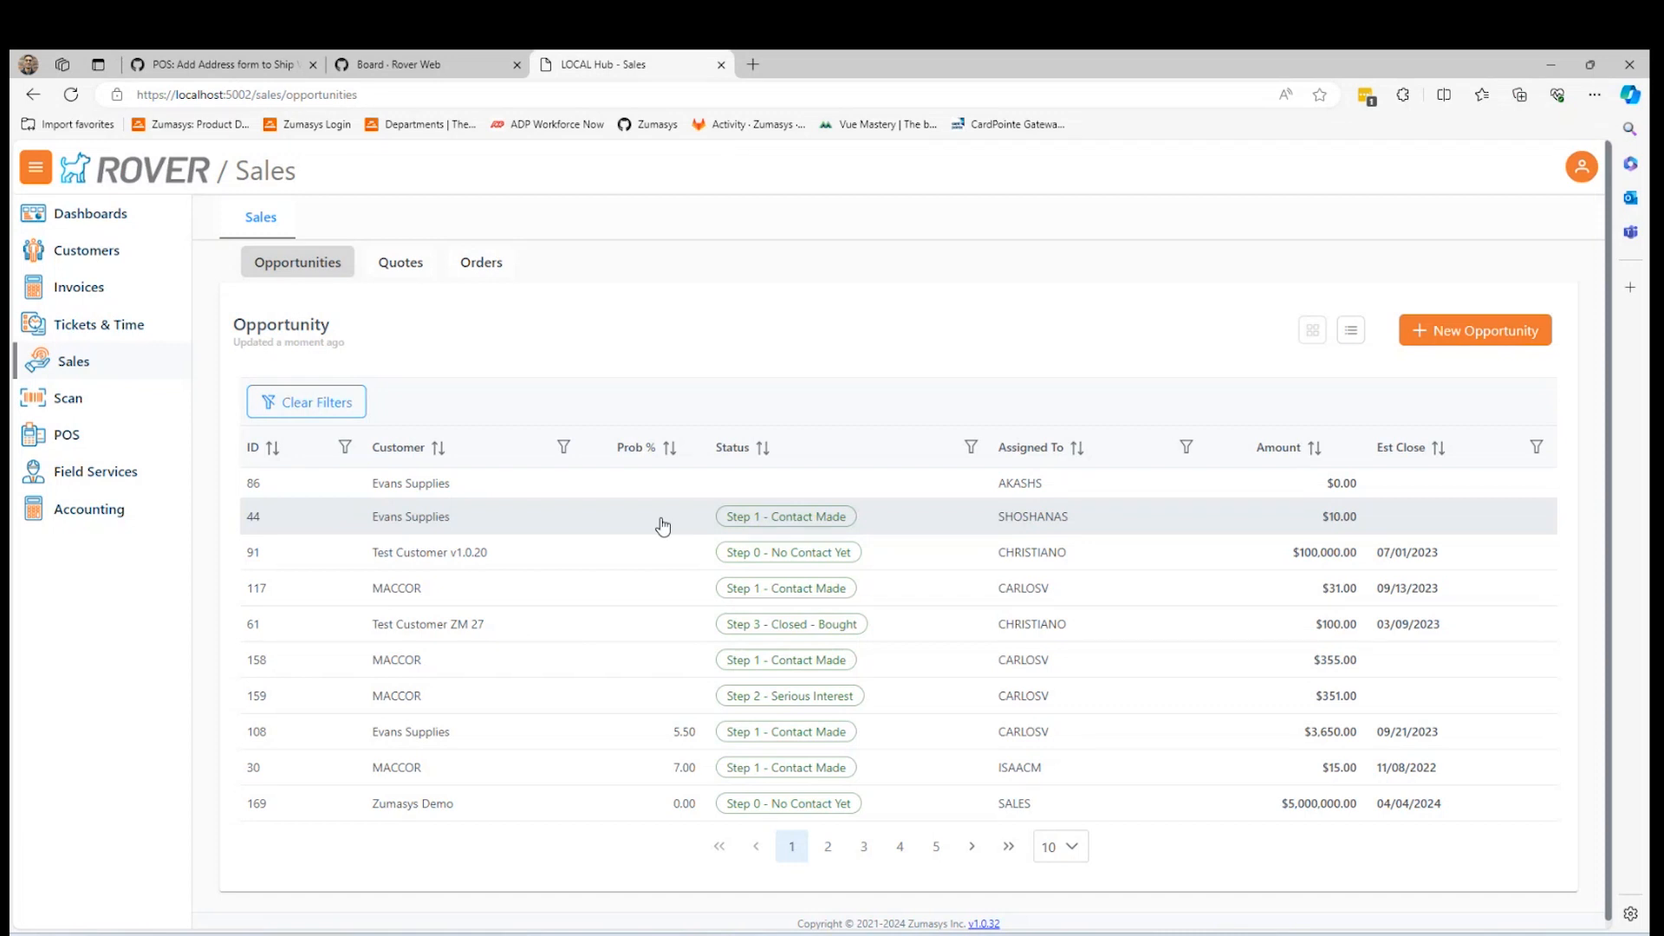
Step: Open Evans Supplies' opportunity 44 and examine its details, description, and linked quotes and orders
left_click(665, 523)
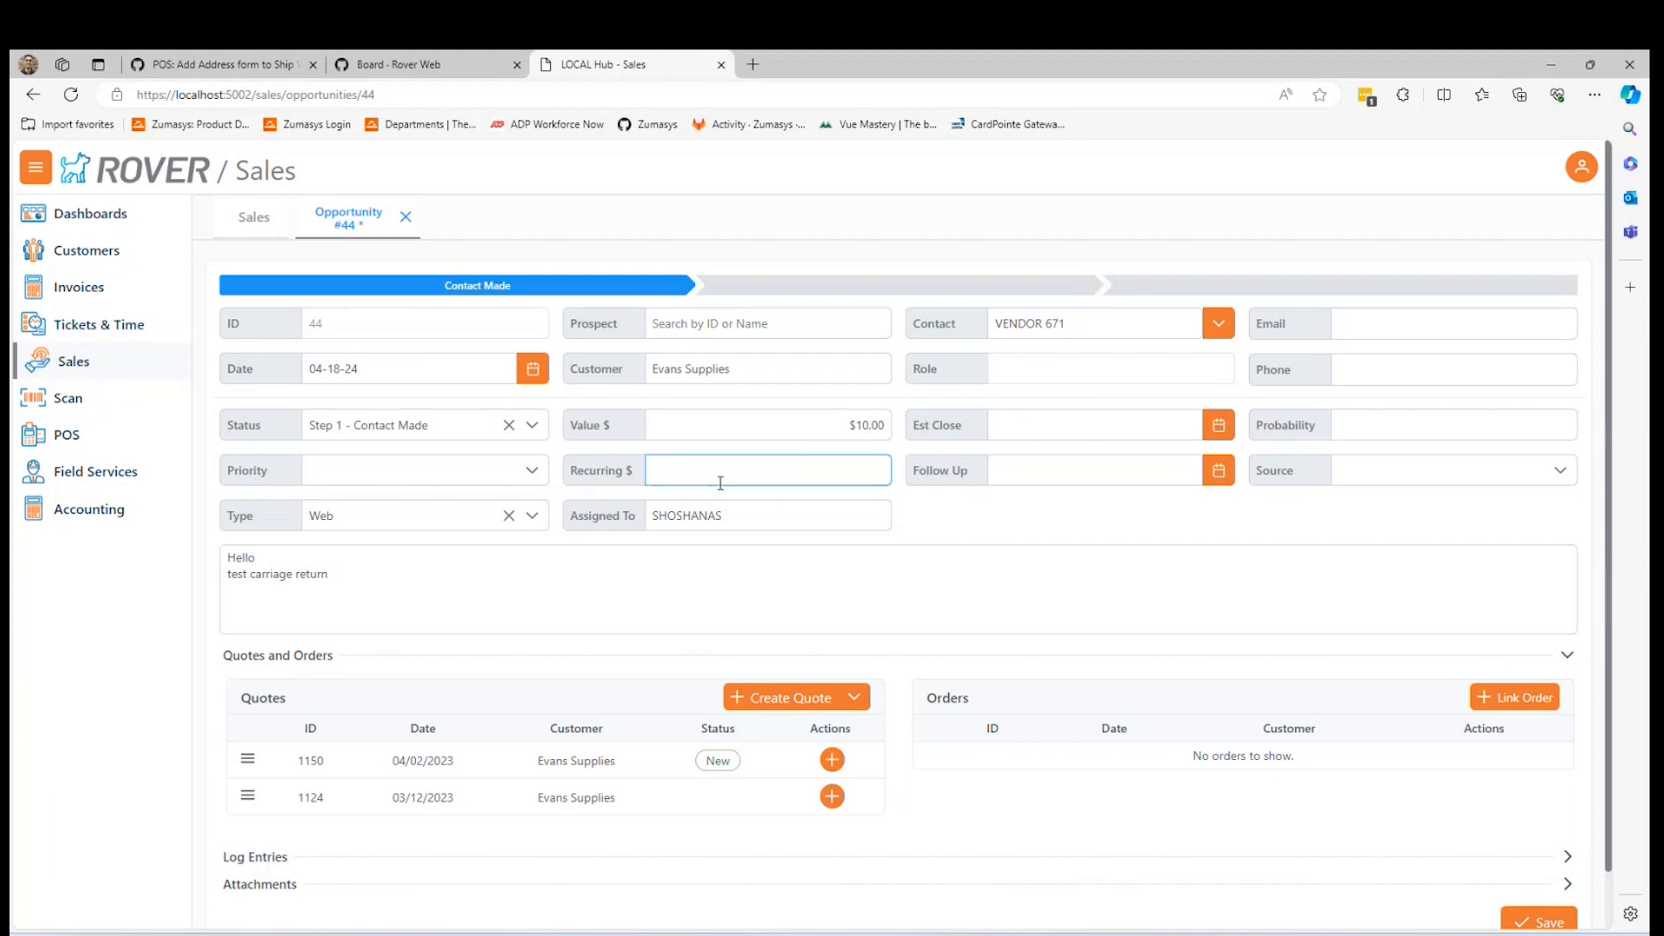
left_click(767, 555)
scroll(766, 556, "down", 1)
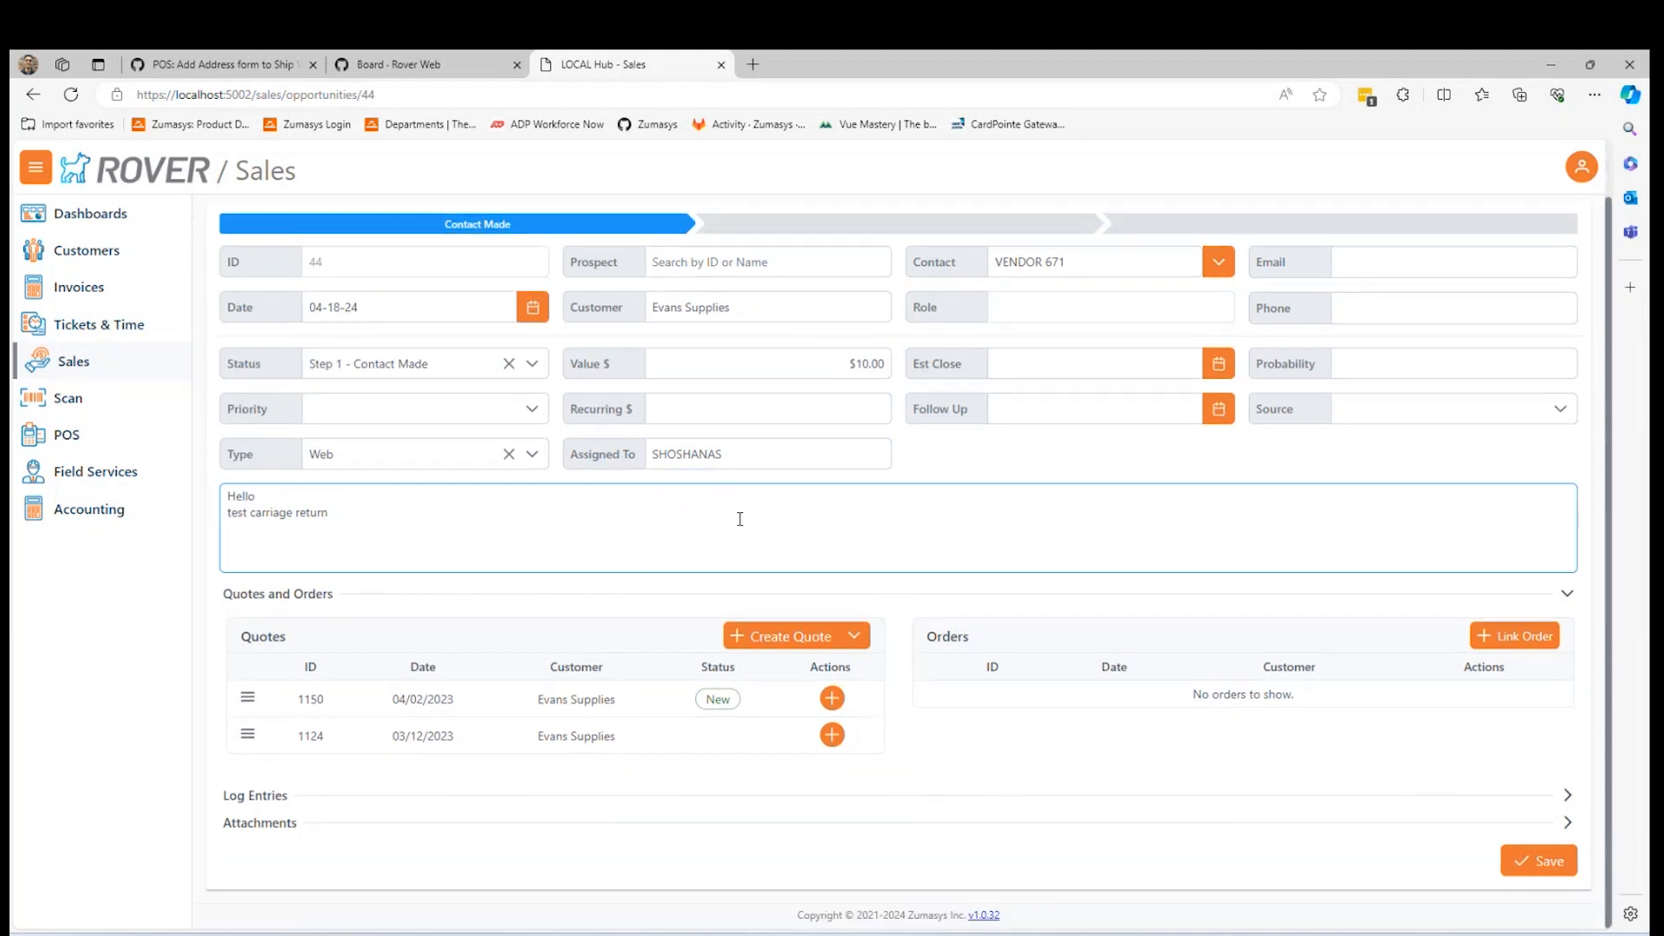
scroll(737, 516, "up", 1)
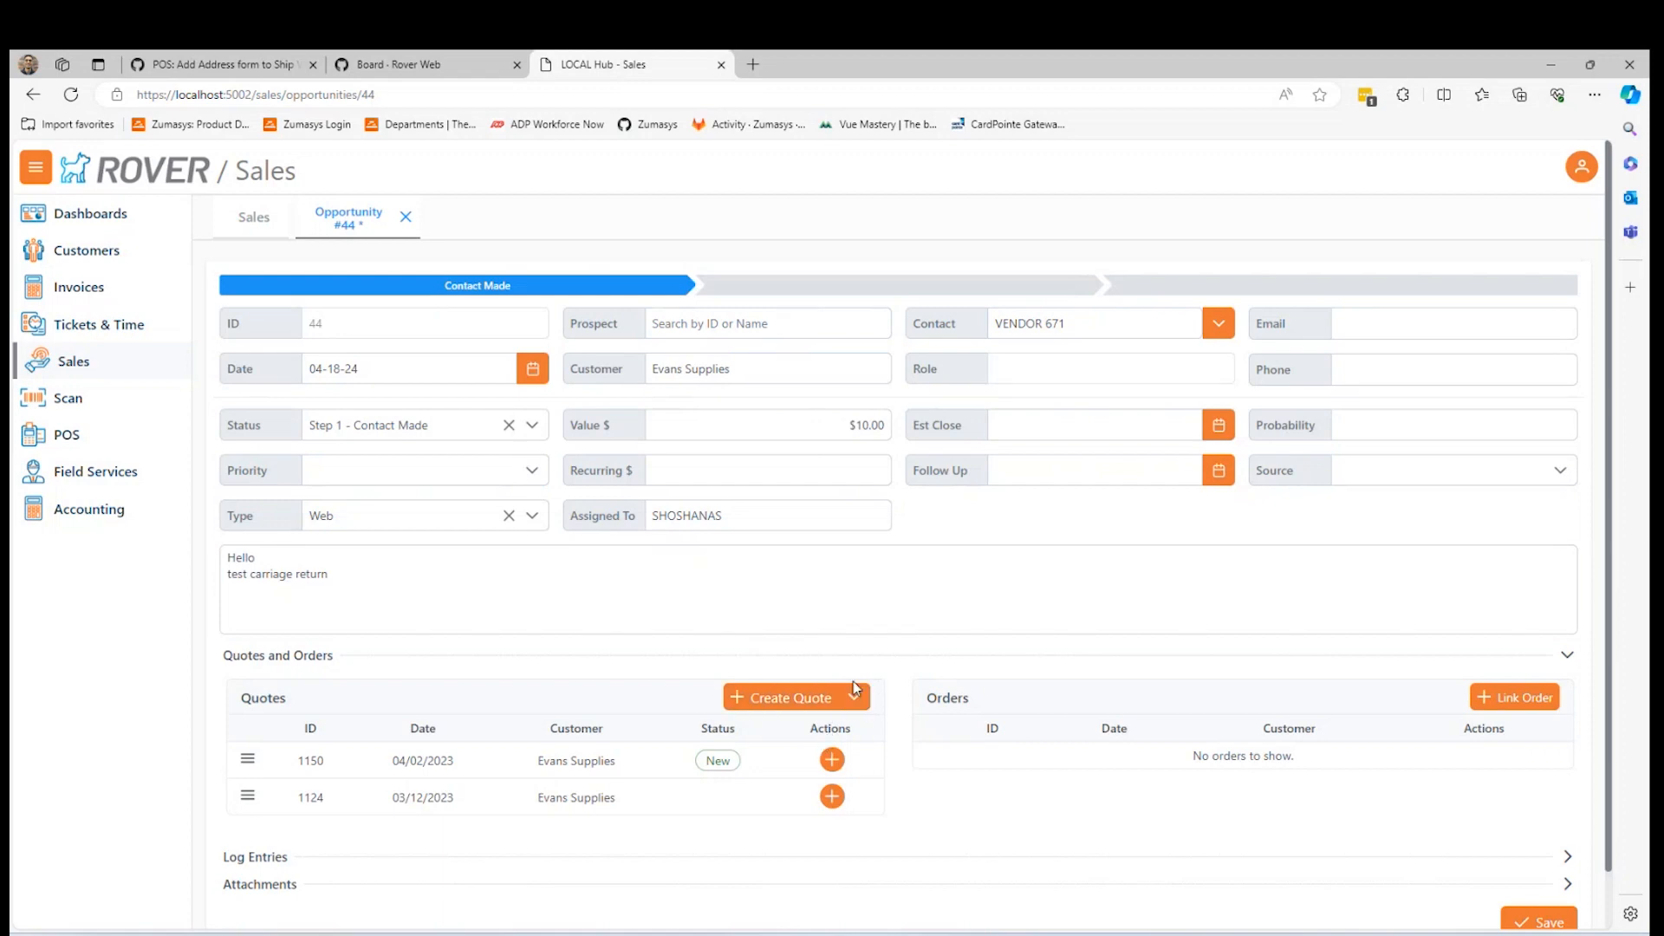
scroll(940, 575, "down", 1)
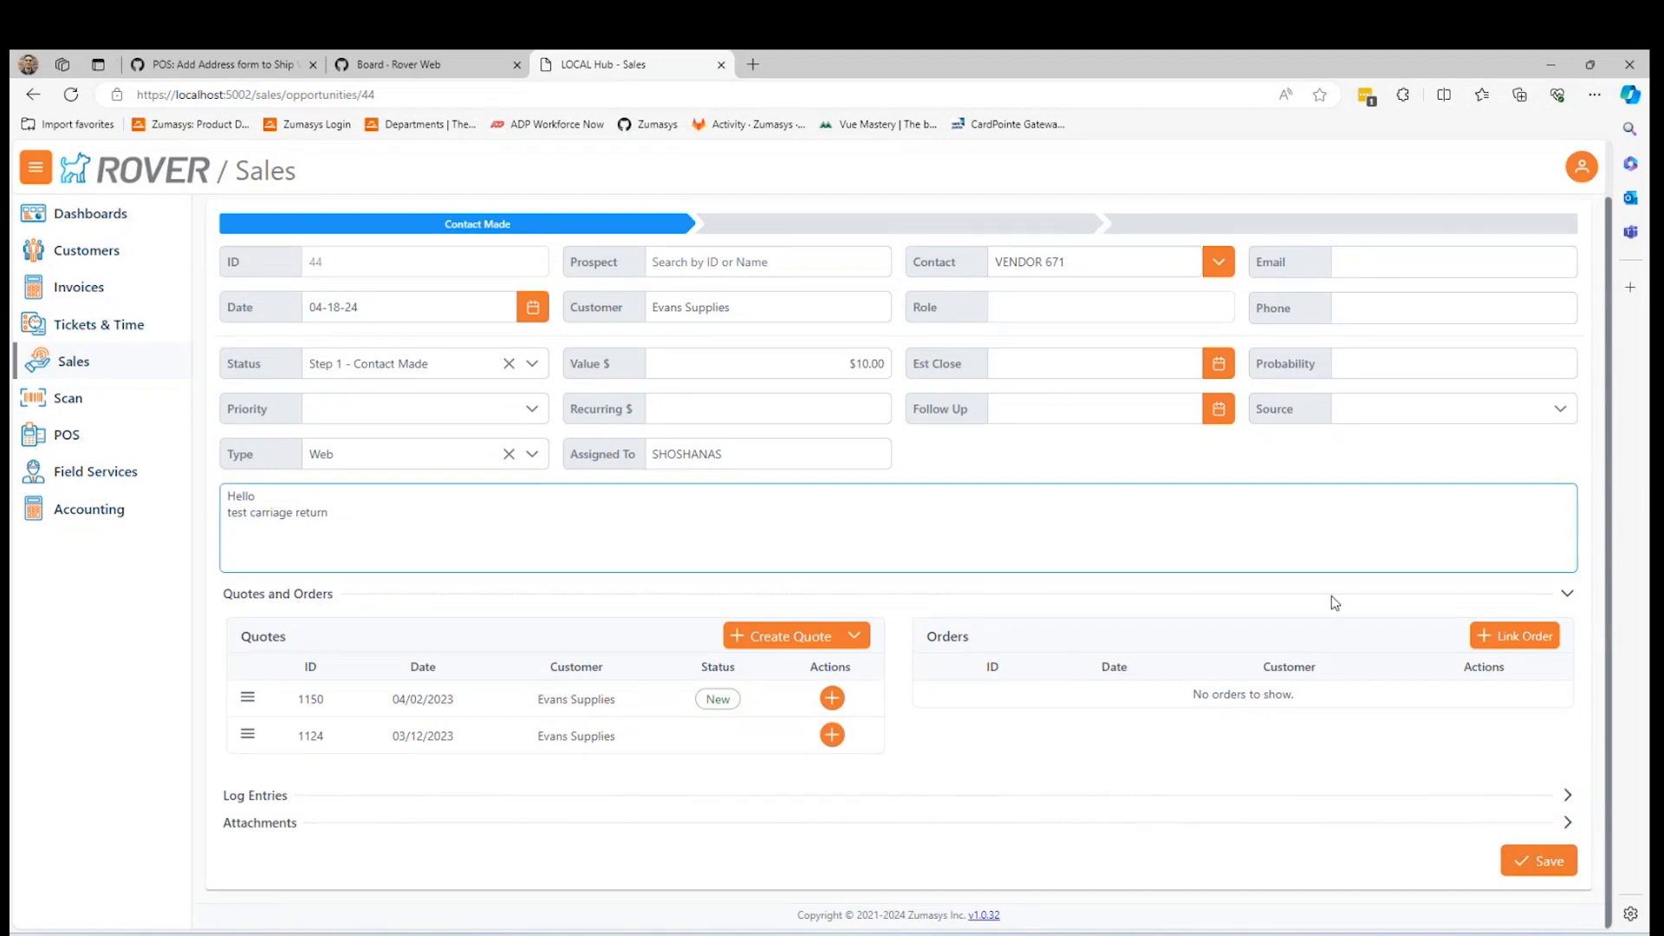
scroll(1527, 802, "up", 1)
scroll(1533, 739, "down", 1)
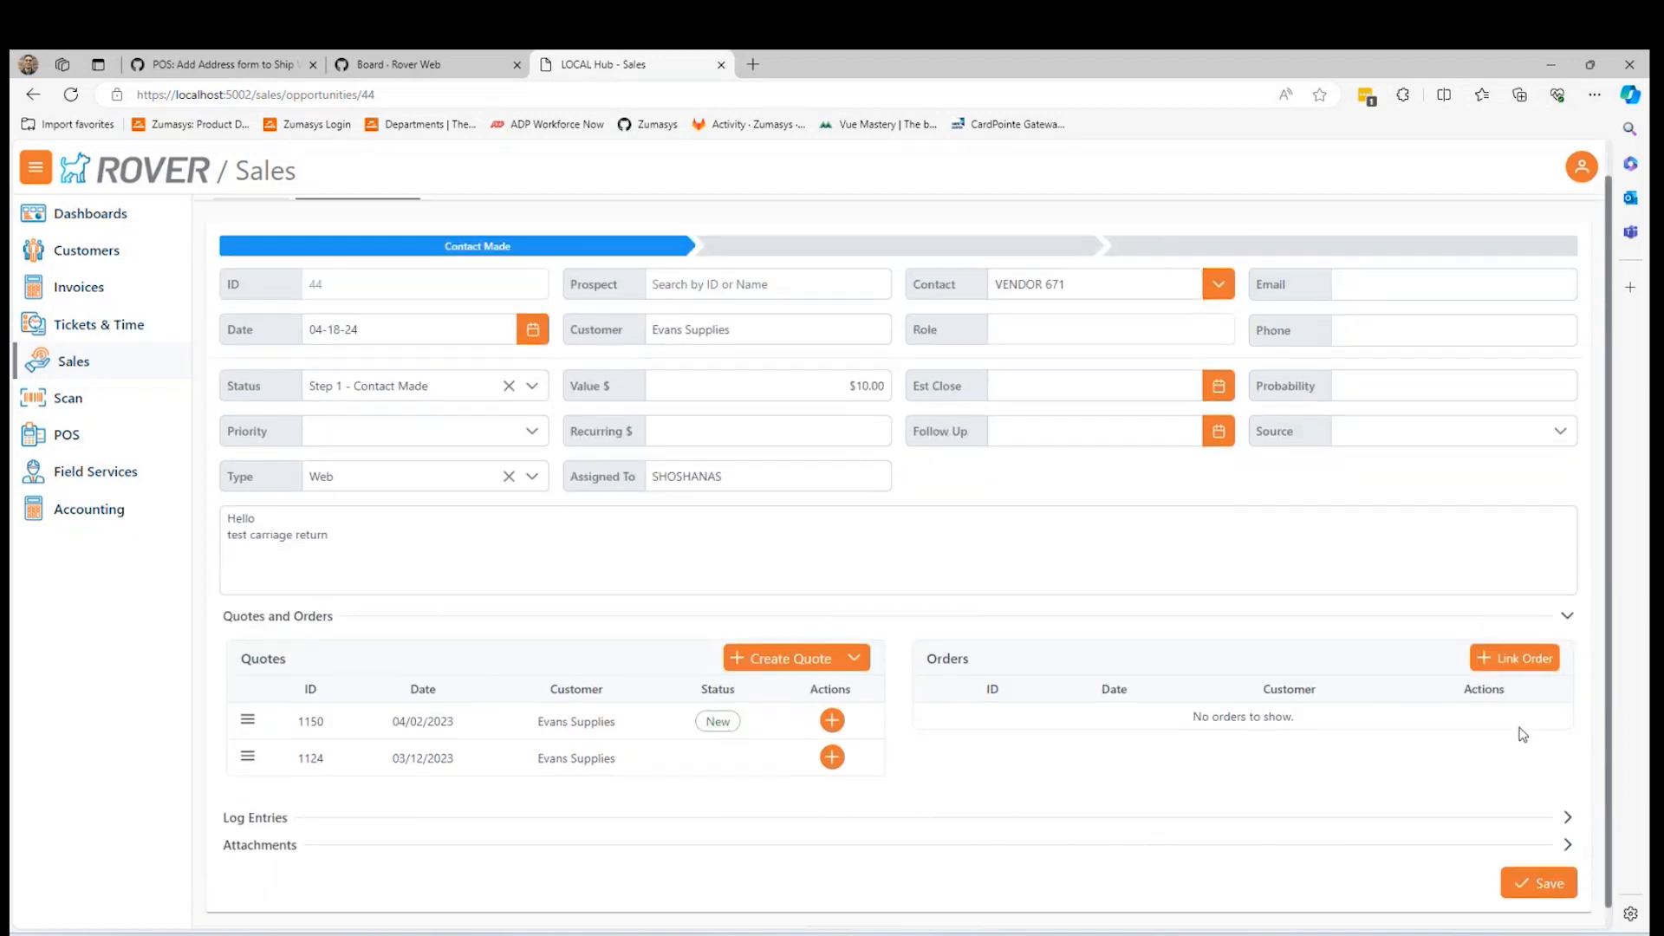
Step: Examine opportunity 44's Quotes and Orders section, including the options for creating or linking a quote and linking an order
scroll(1521, 732, "up", 1)
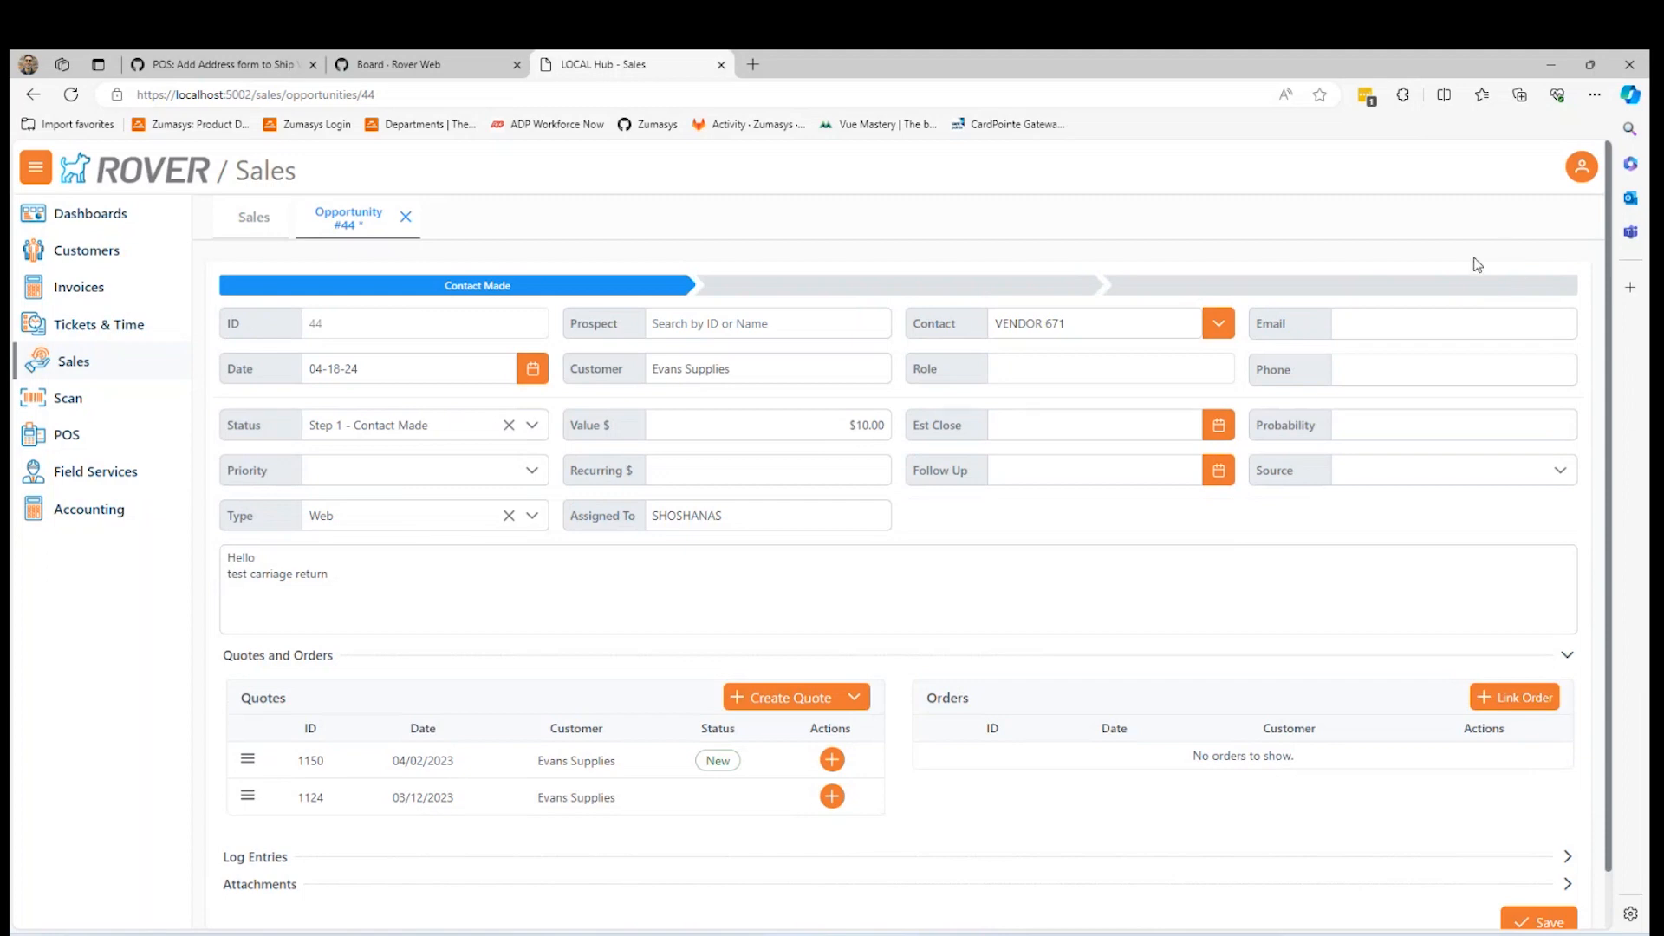
scroll(1445, 378, "down", 1)
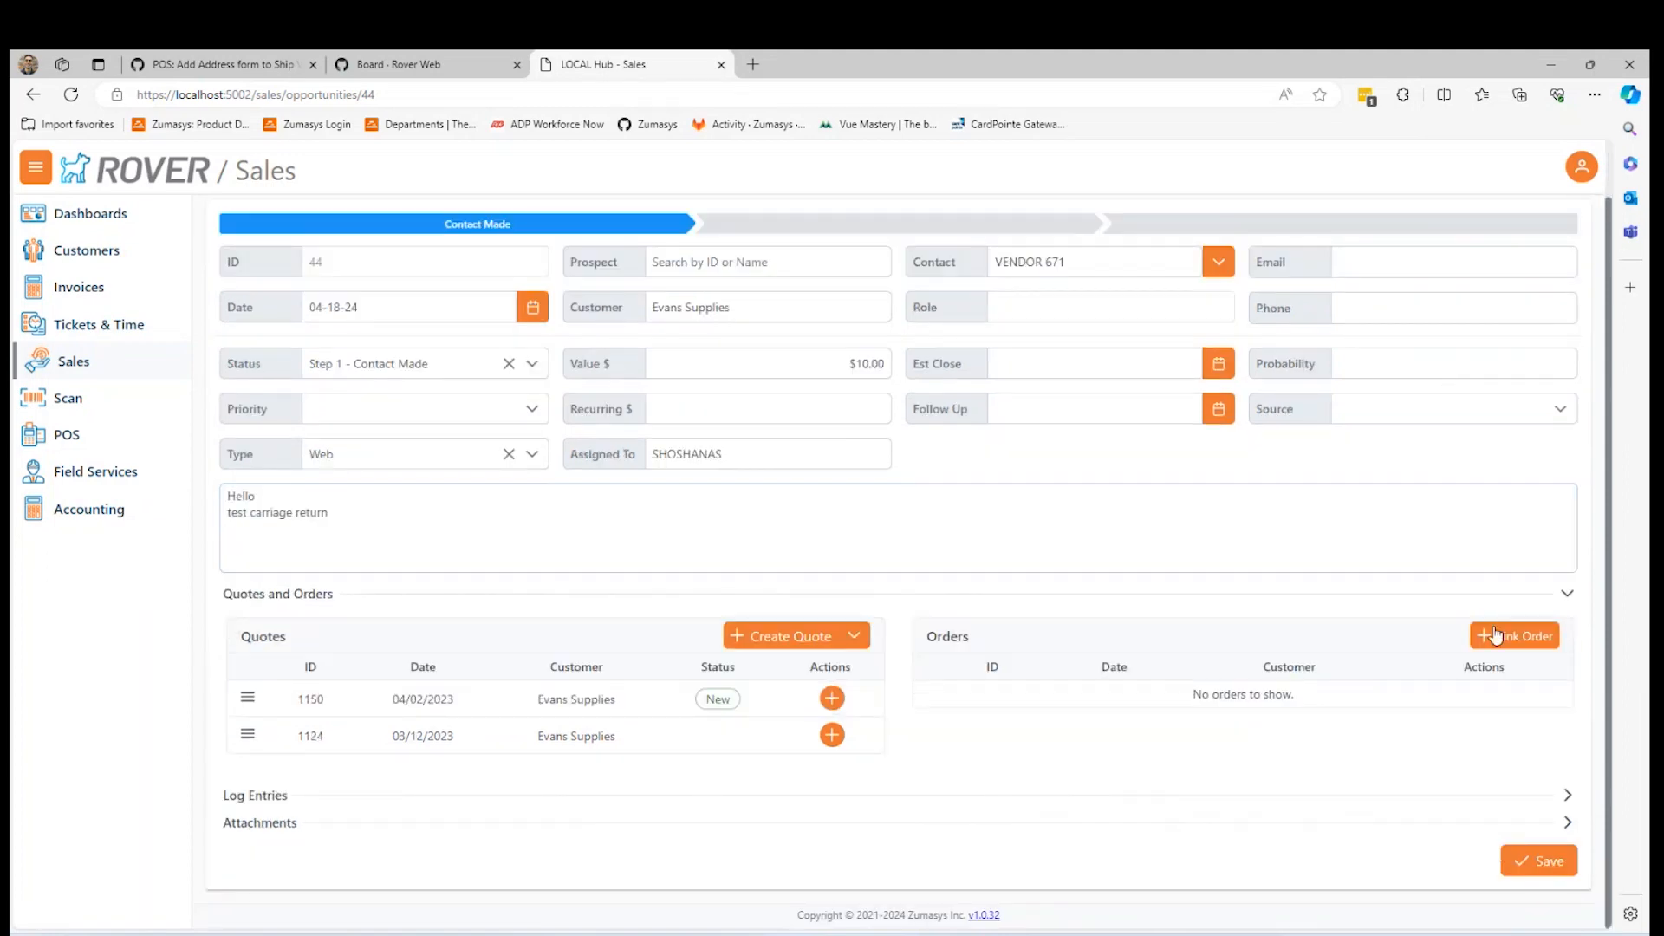
scroll(1431, 299, "up", 1)
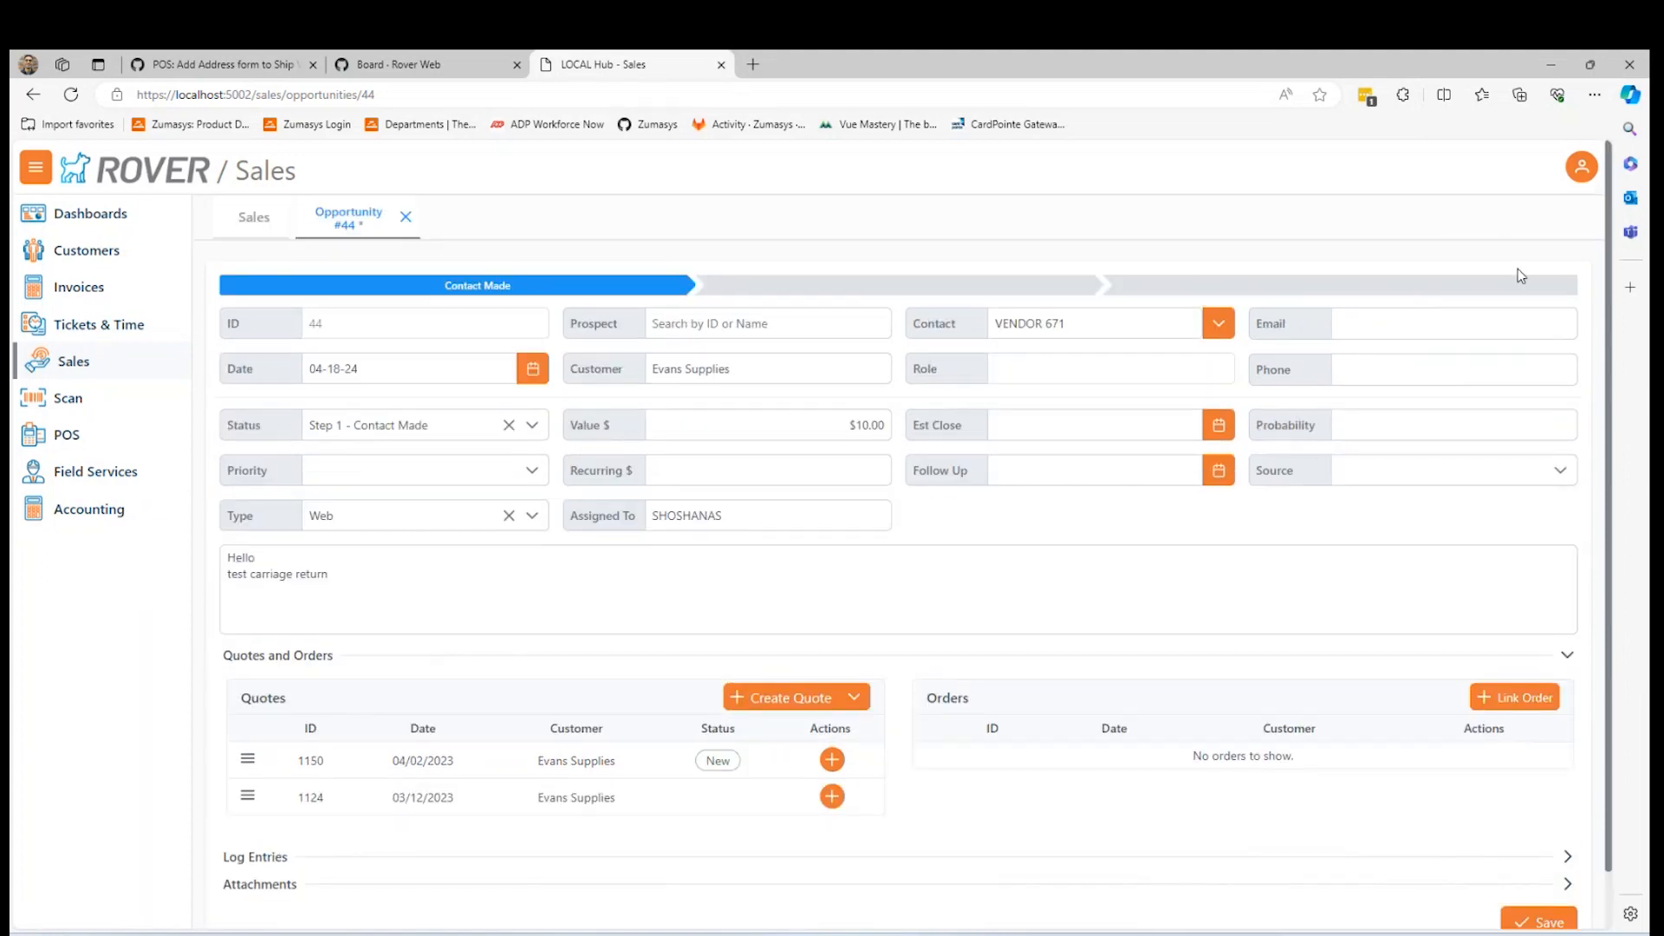
scroll(1520, 272, "down", 1)
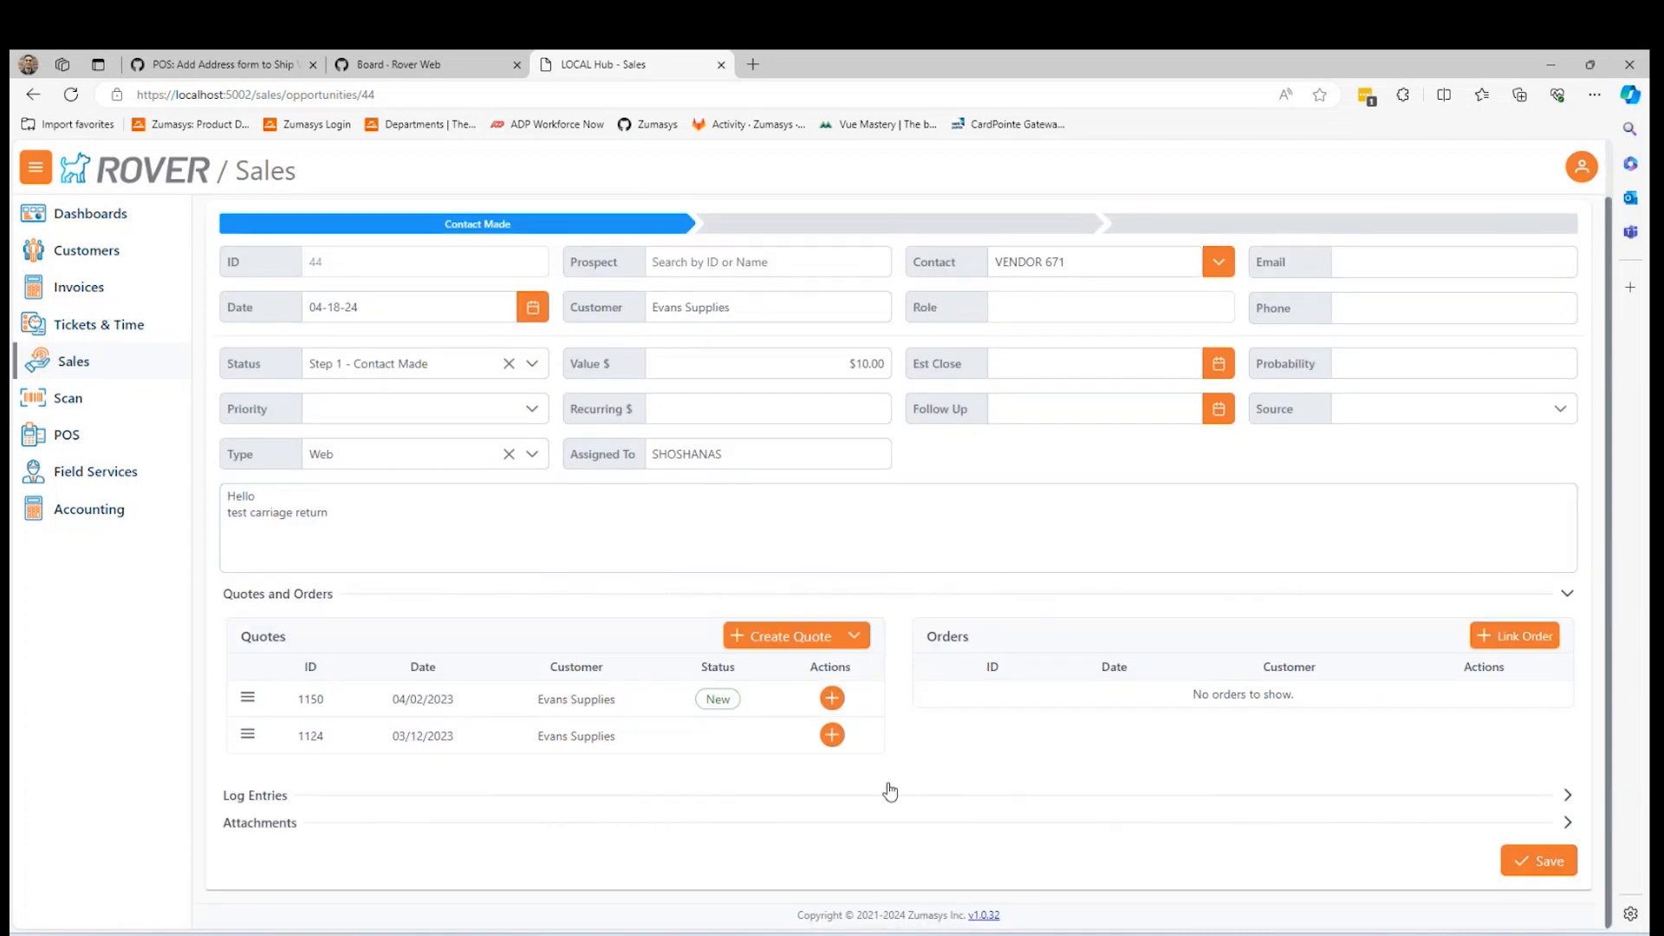
left_click(856, 637)
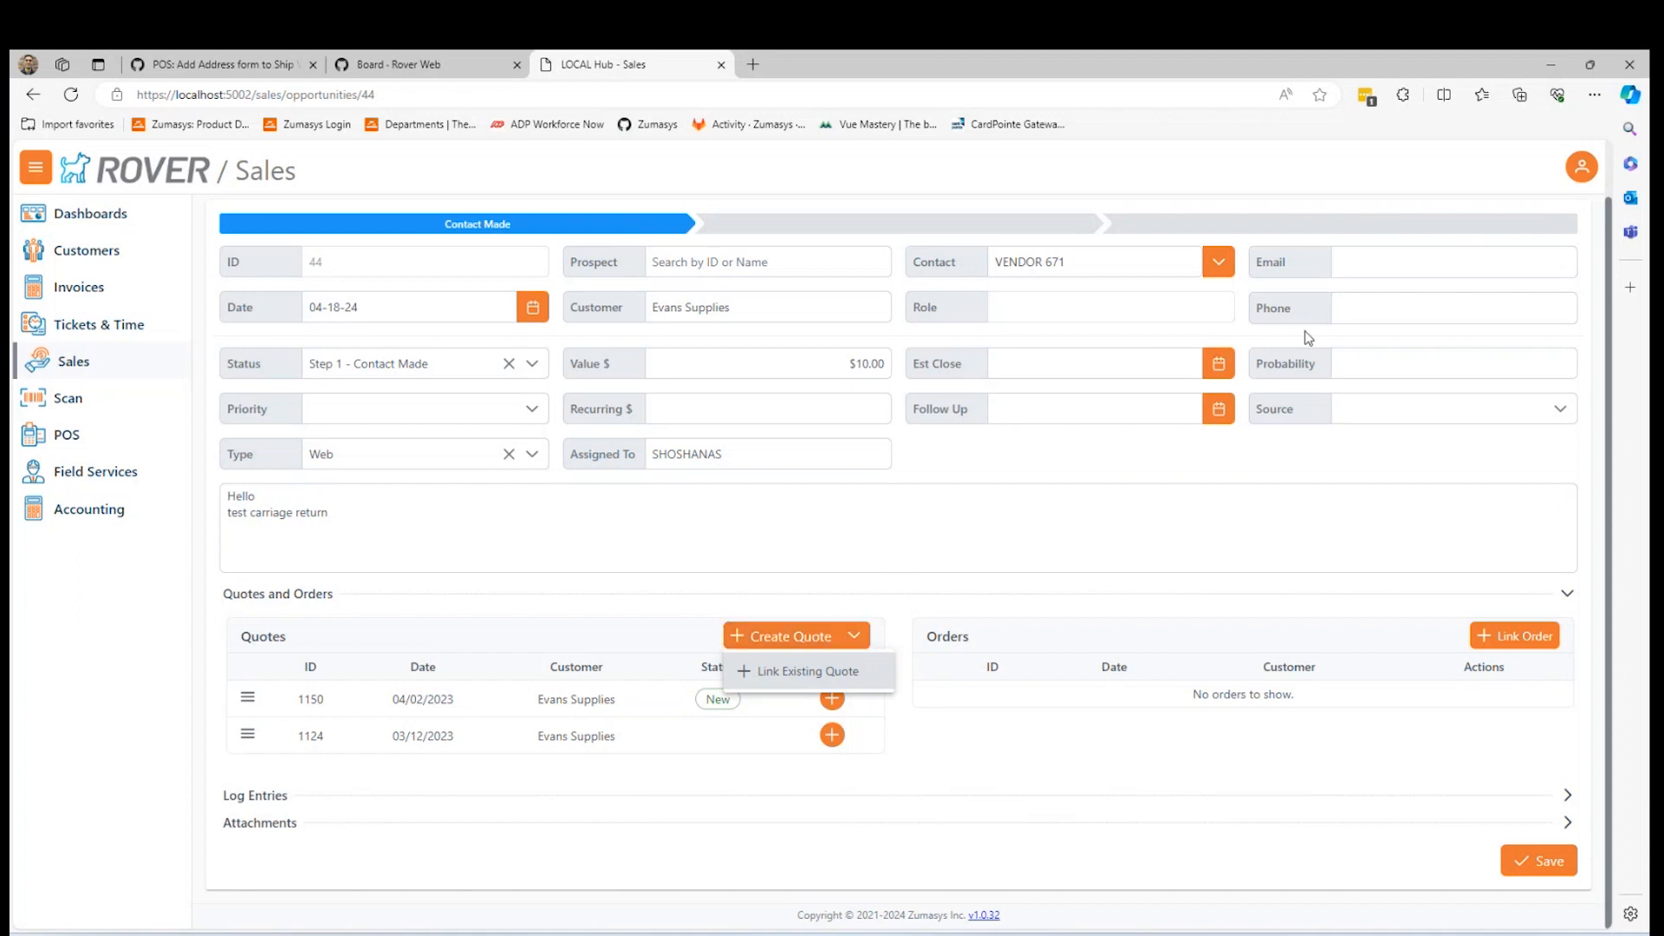
scroll(1352, 312, "up", 1)
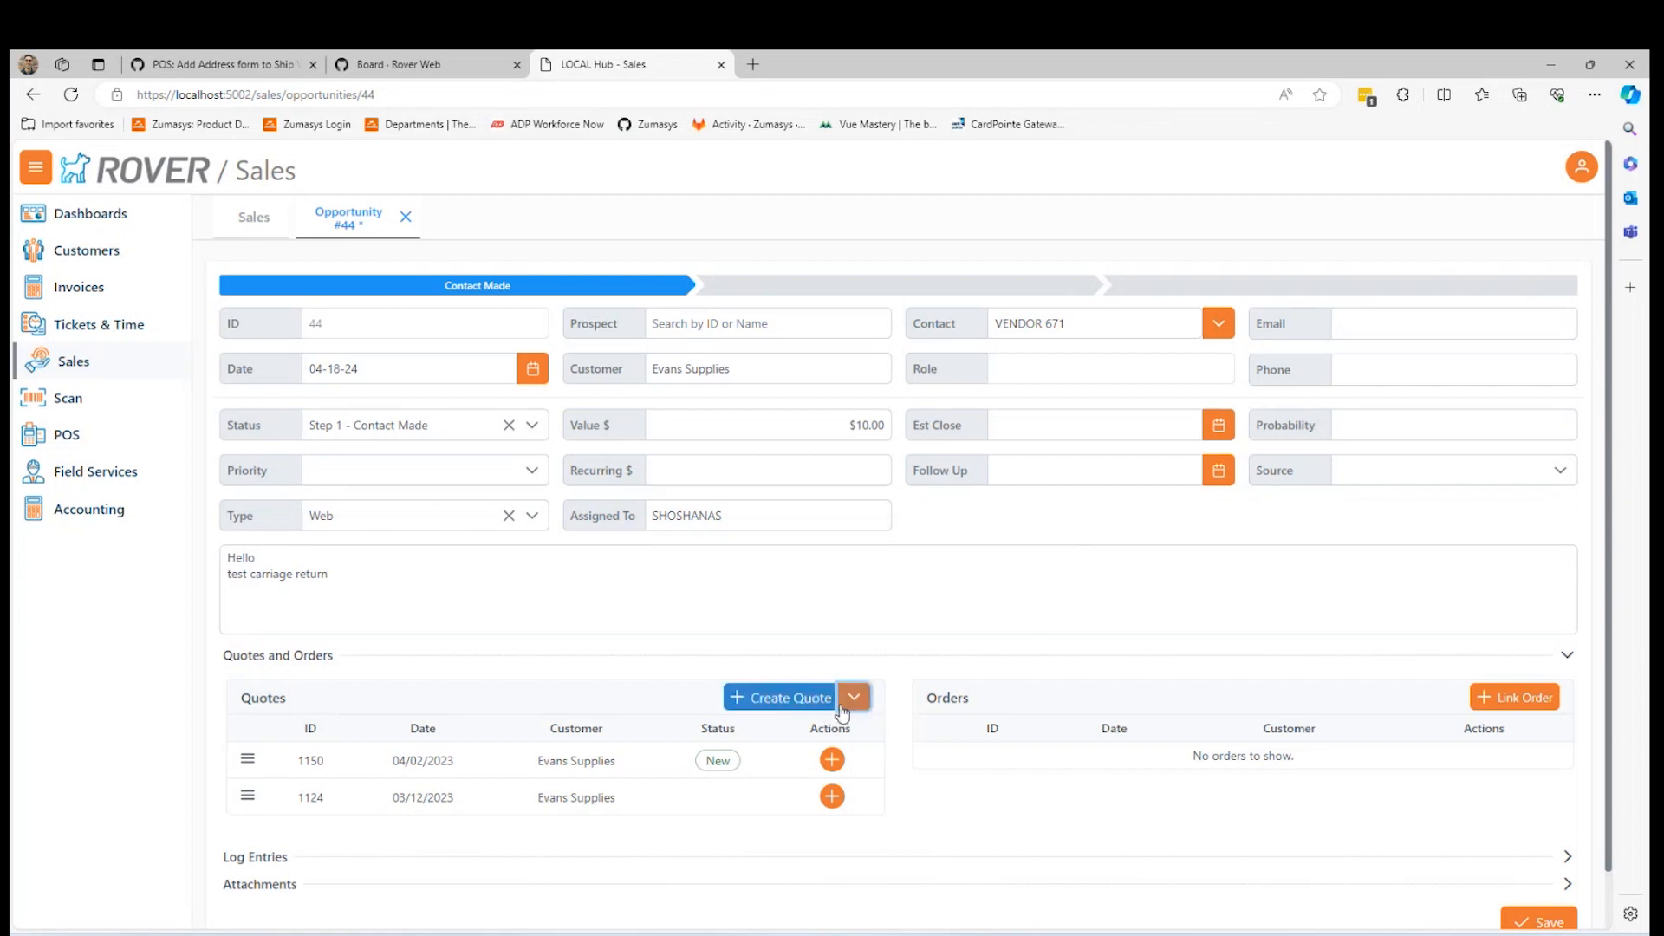
left_click(773, 656)
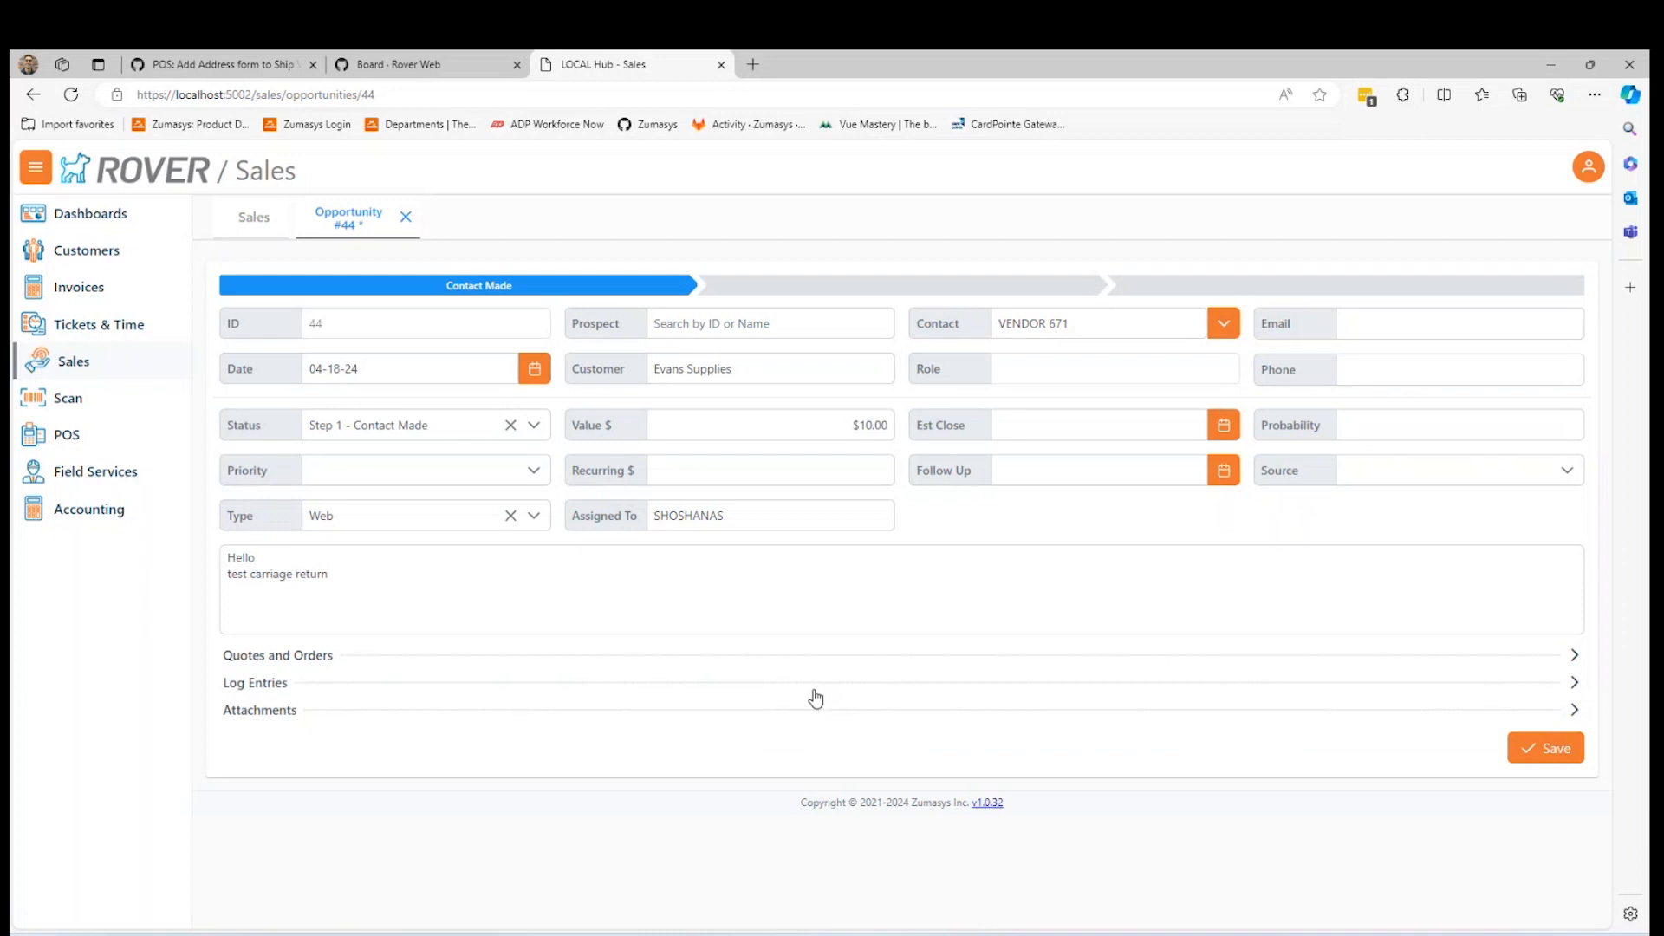
left_click(1573, 656)
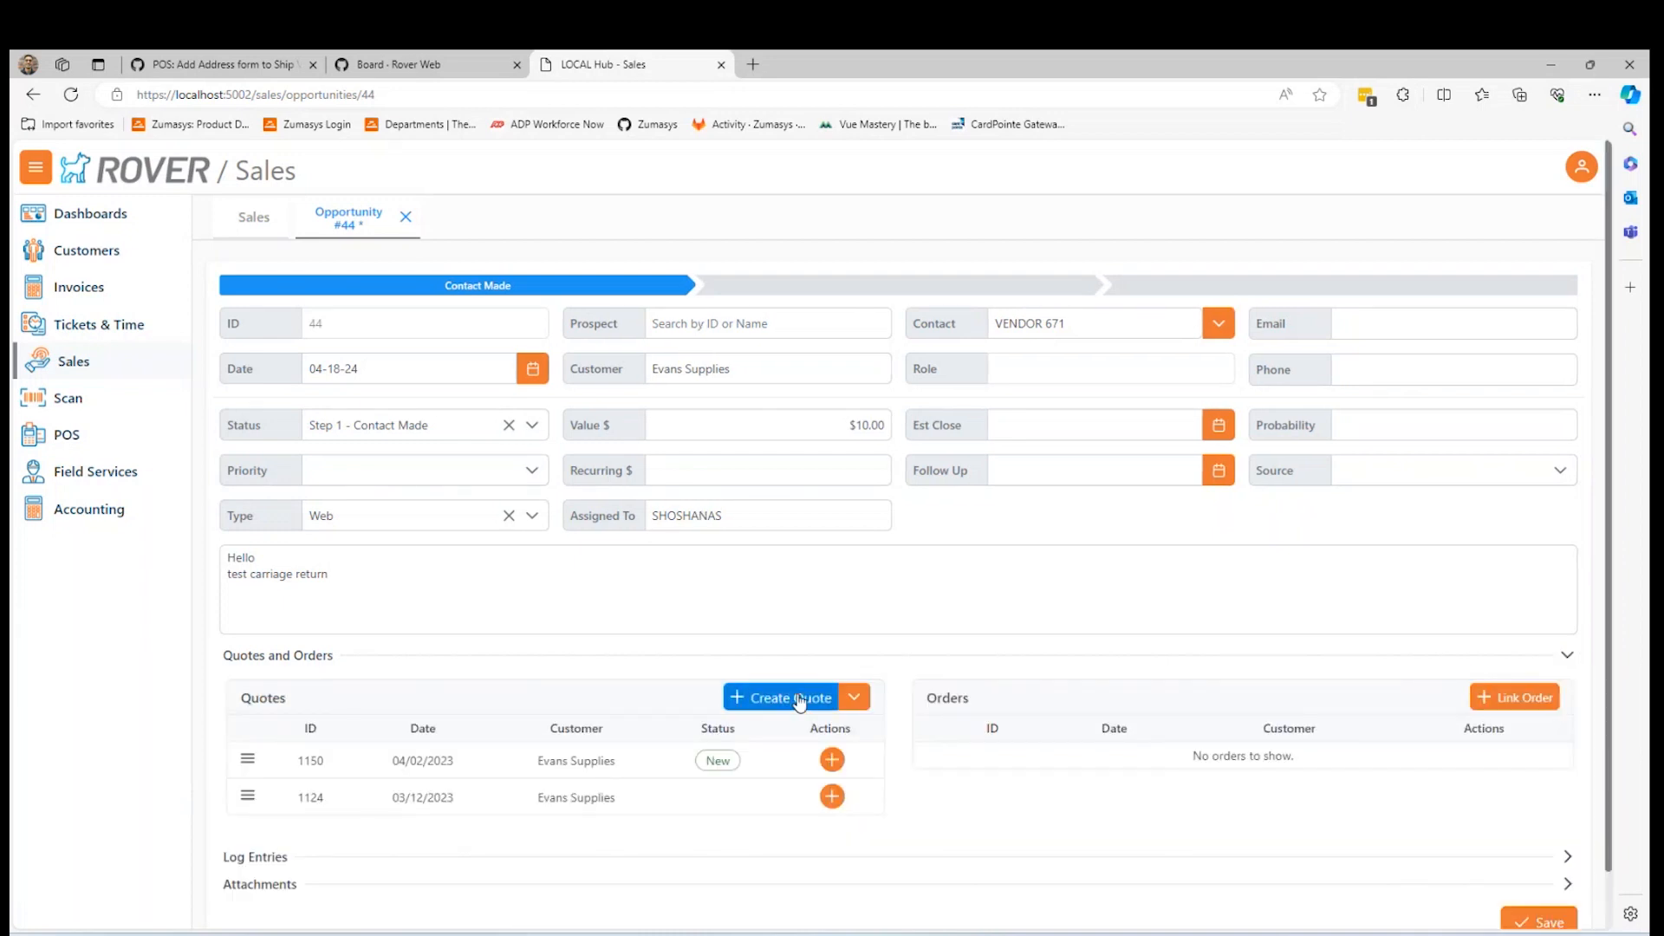
Step: Create a new quote for Evans Supplies from opportunity 44 and return to the opportunity
left_click(791, 699)
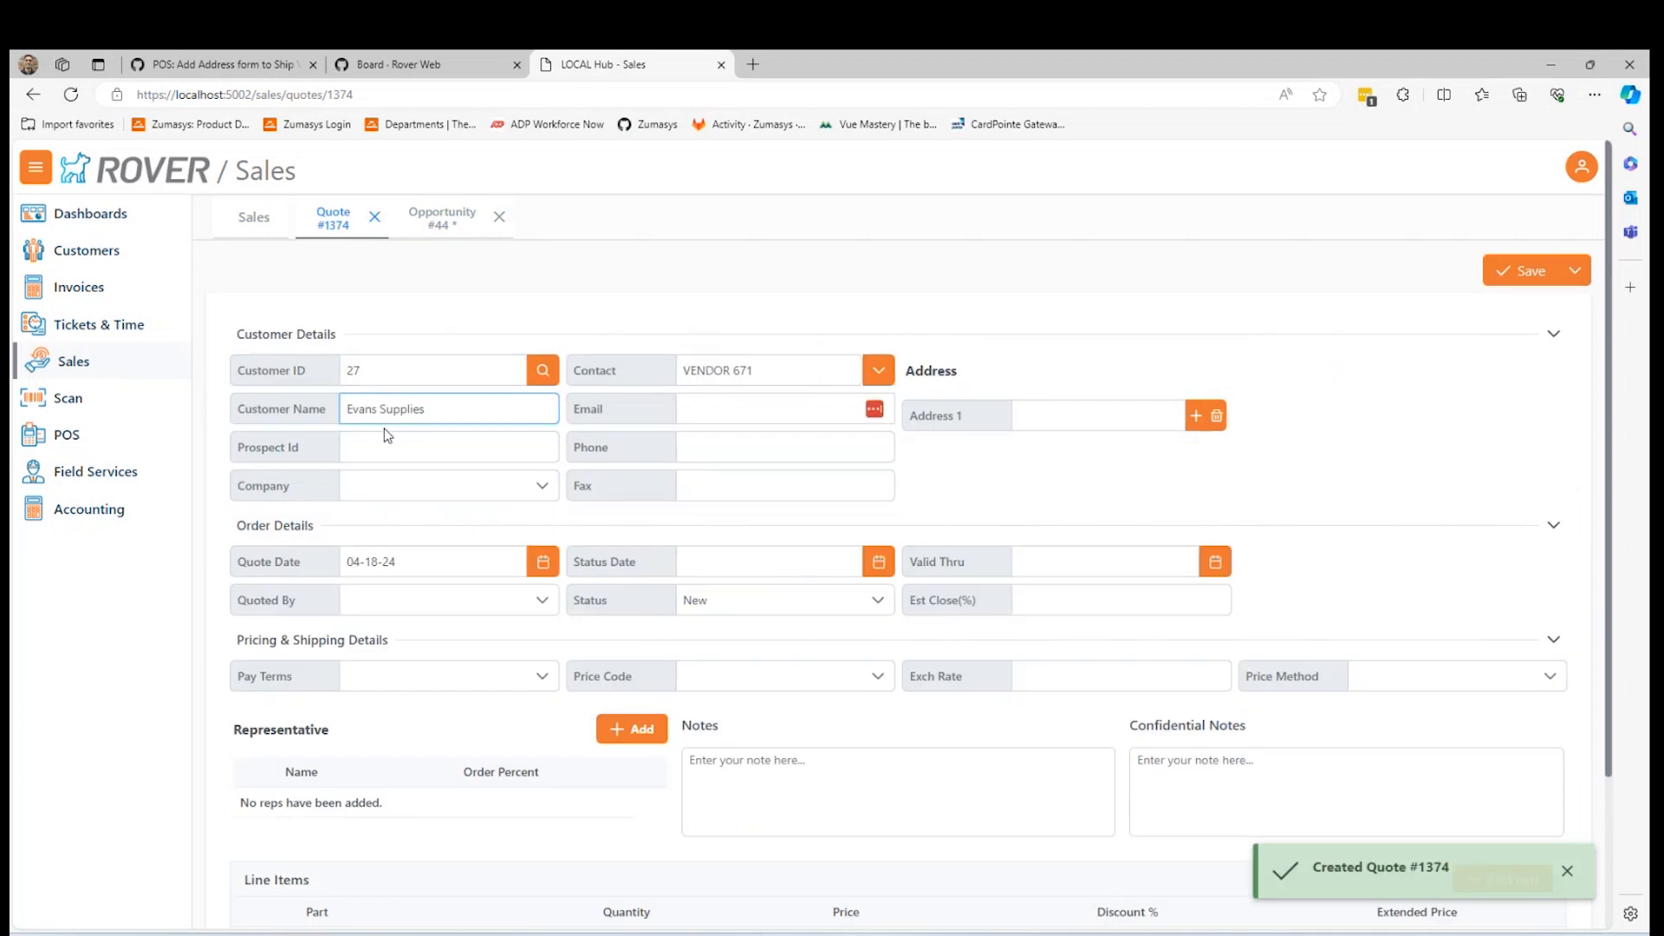
left_click(701, 769)
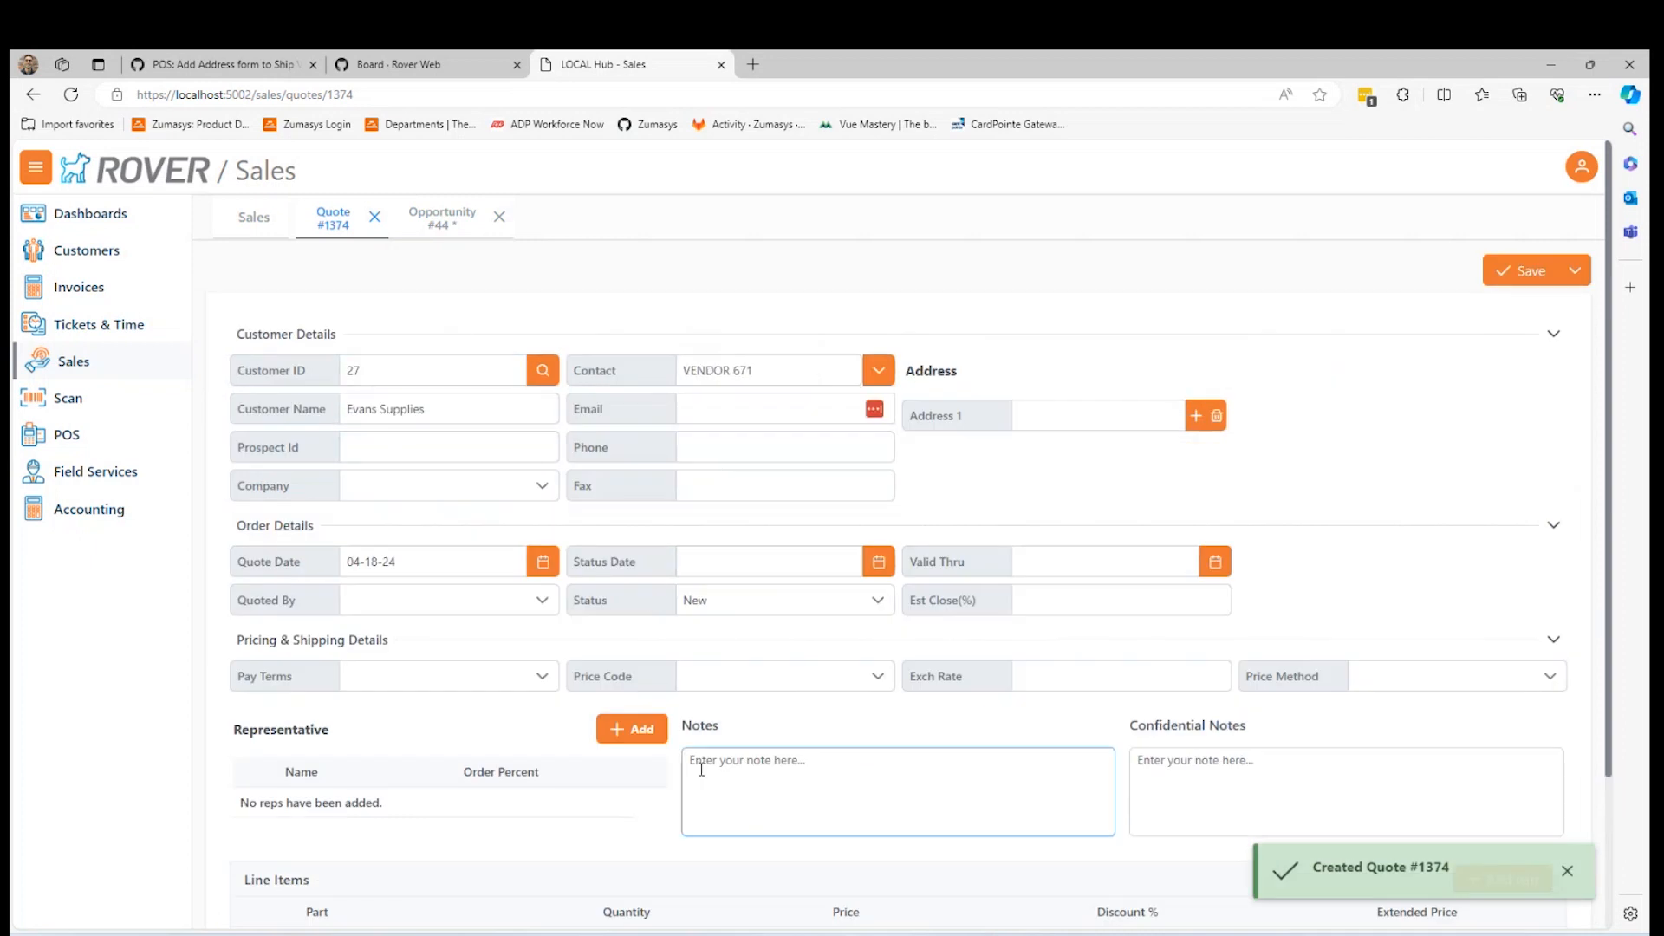
left_click(488, 439)
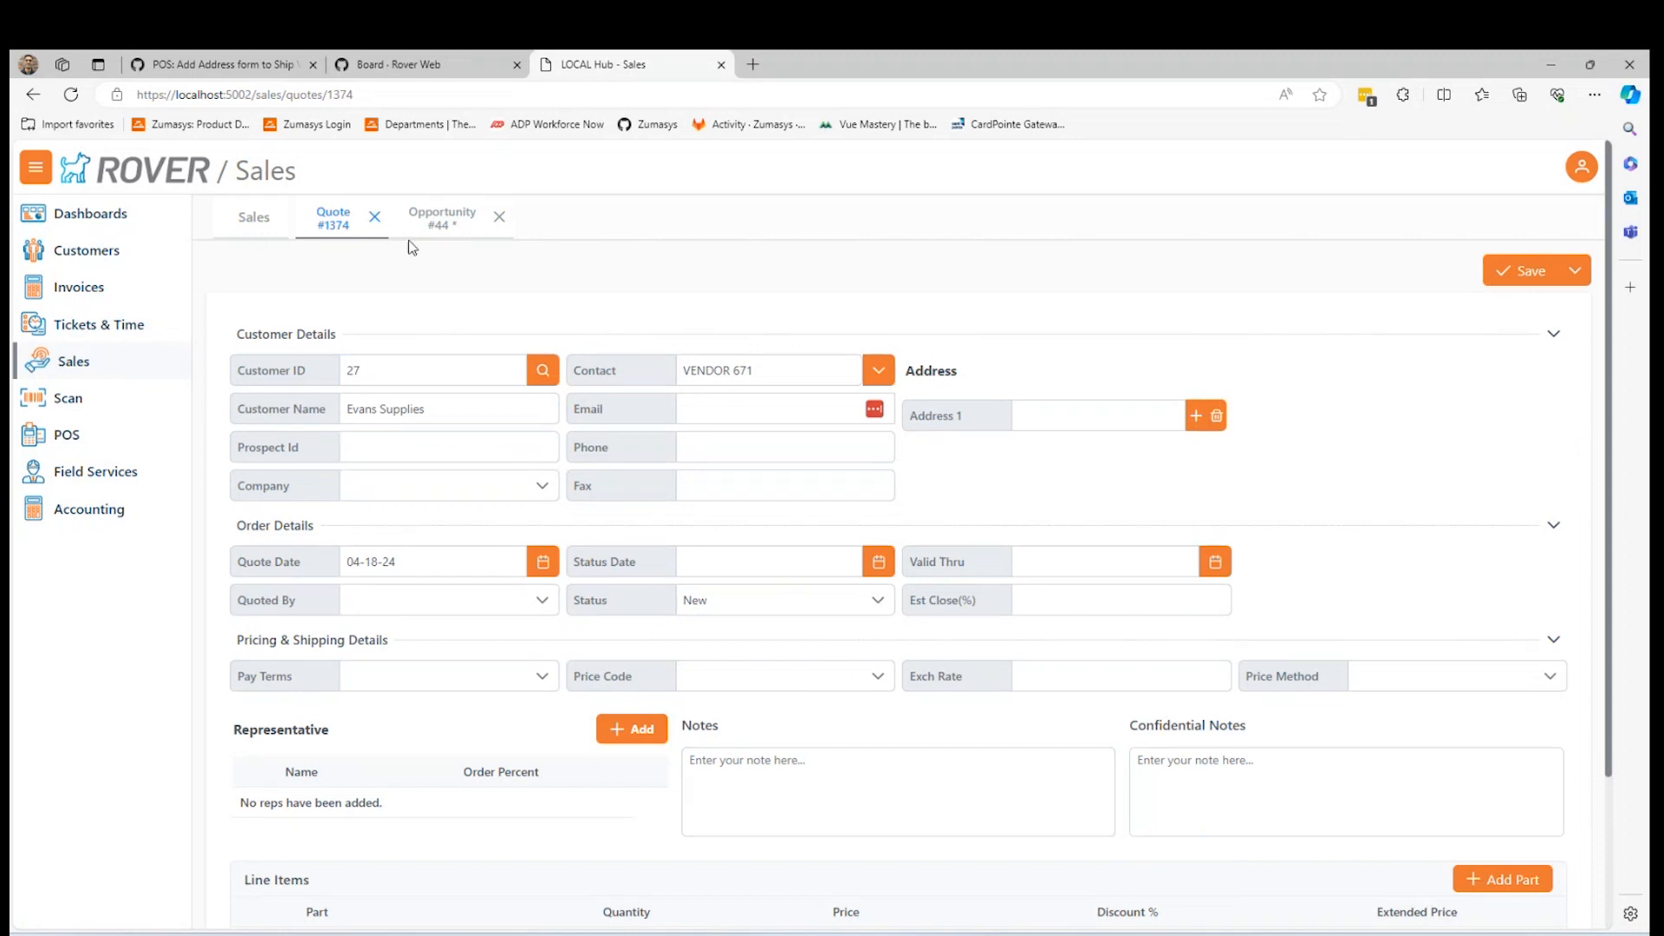
left_click(444, 218)
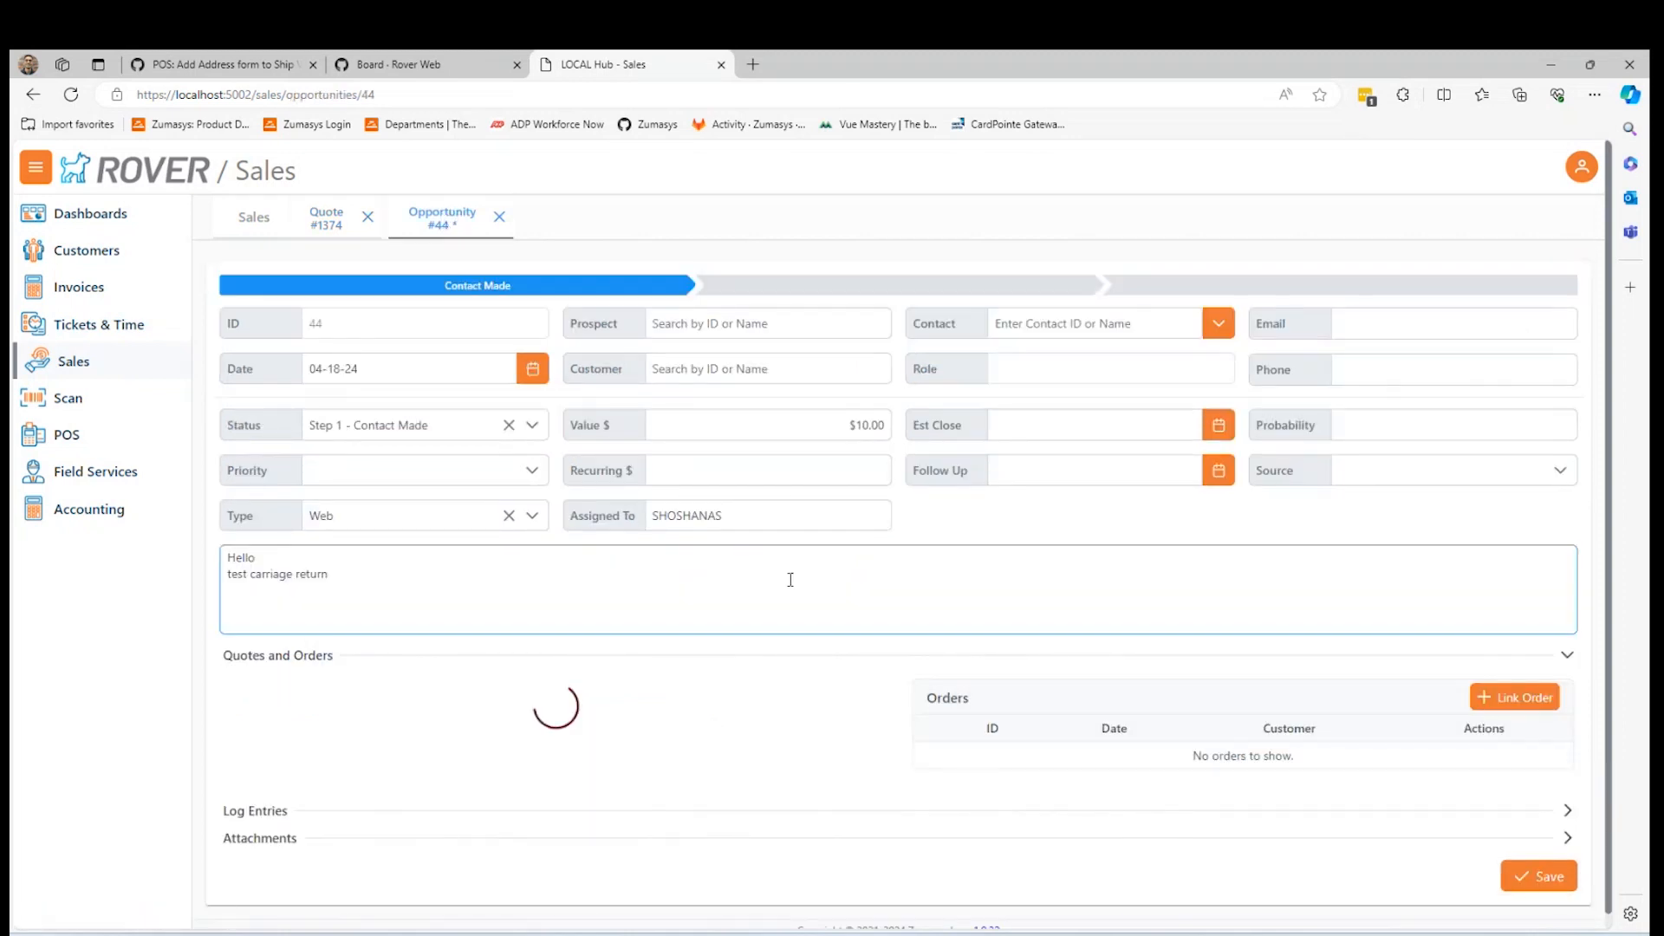
Step: View the search for linking an existing quote to the opportunity, and cancel it
left_click(856, 704)
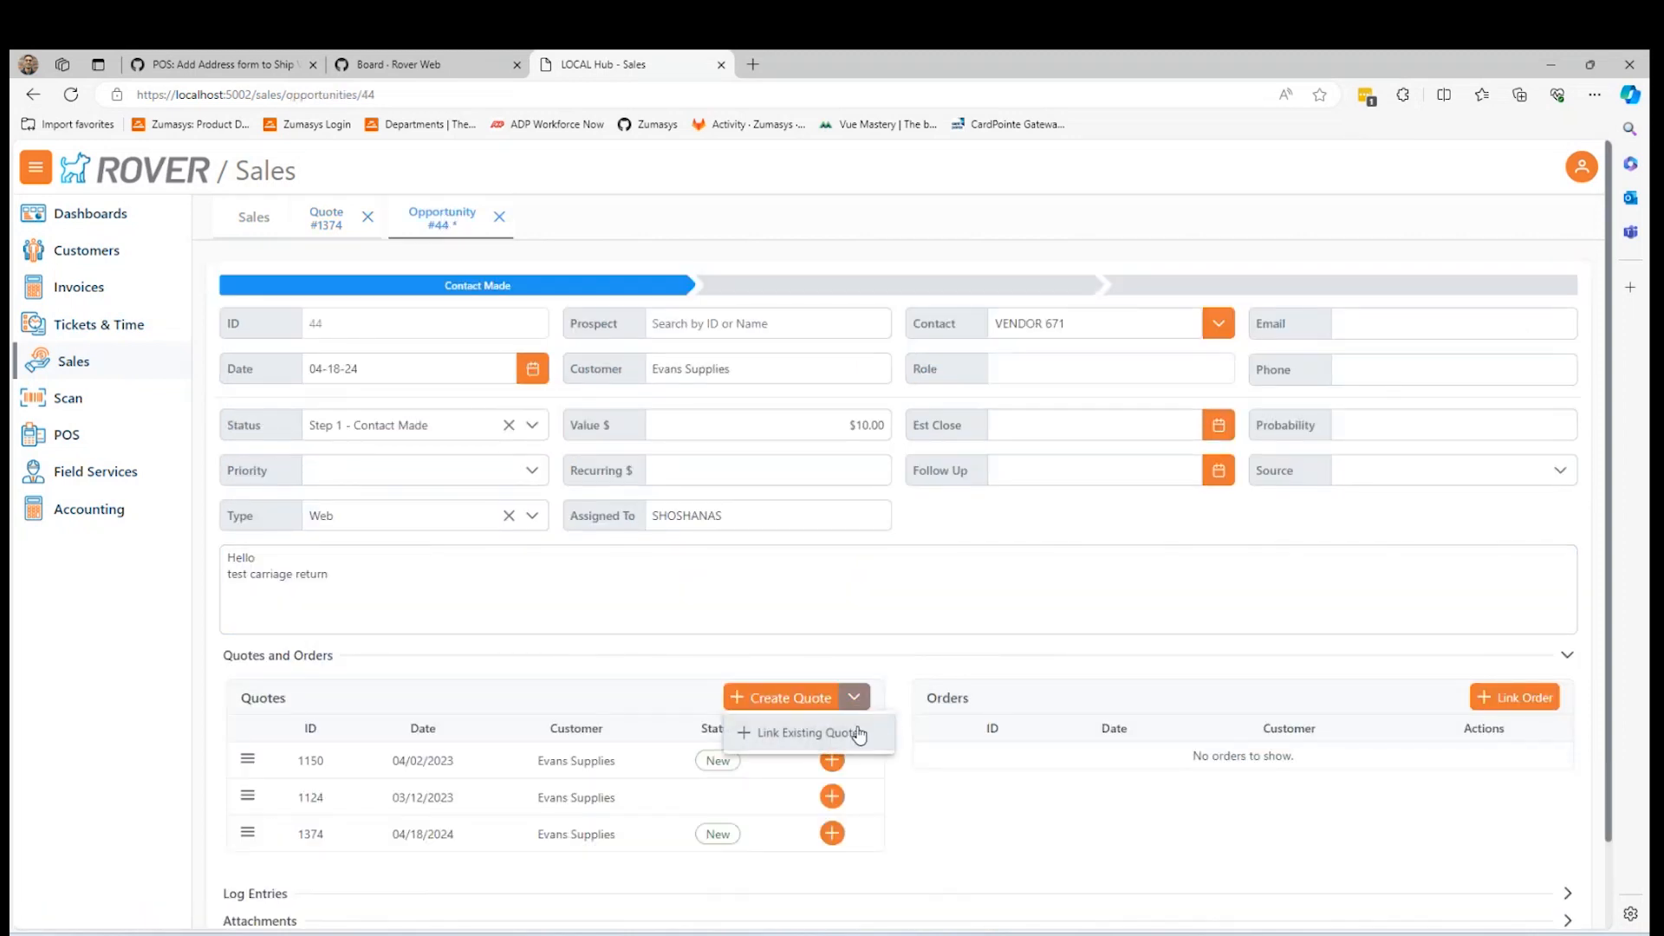
left_click(859, 735)
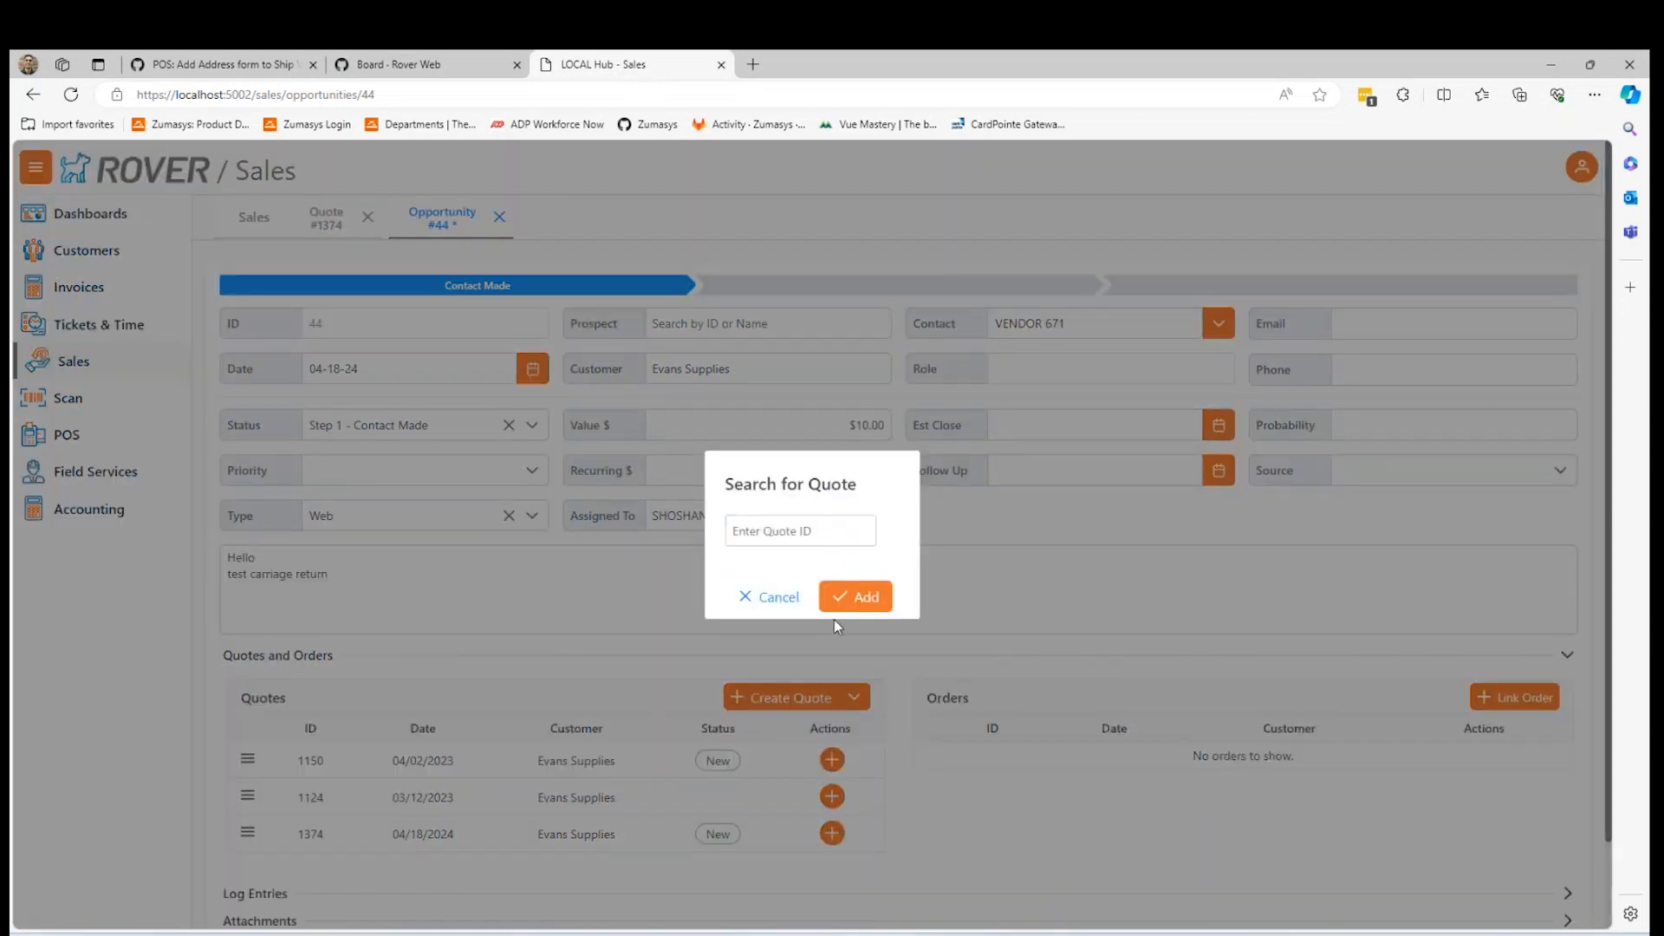
left_click(778, 597)
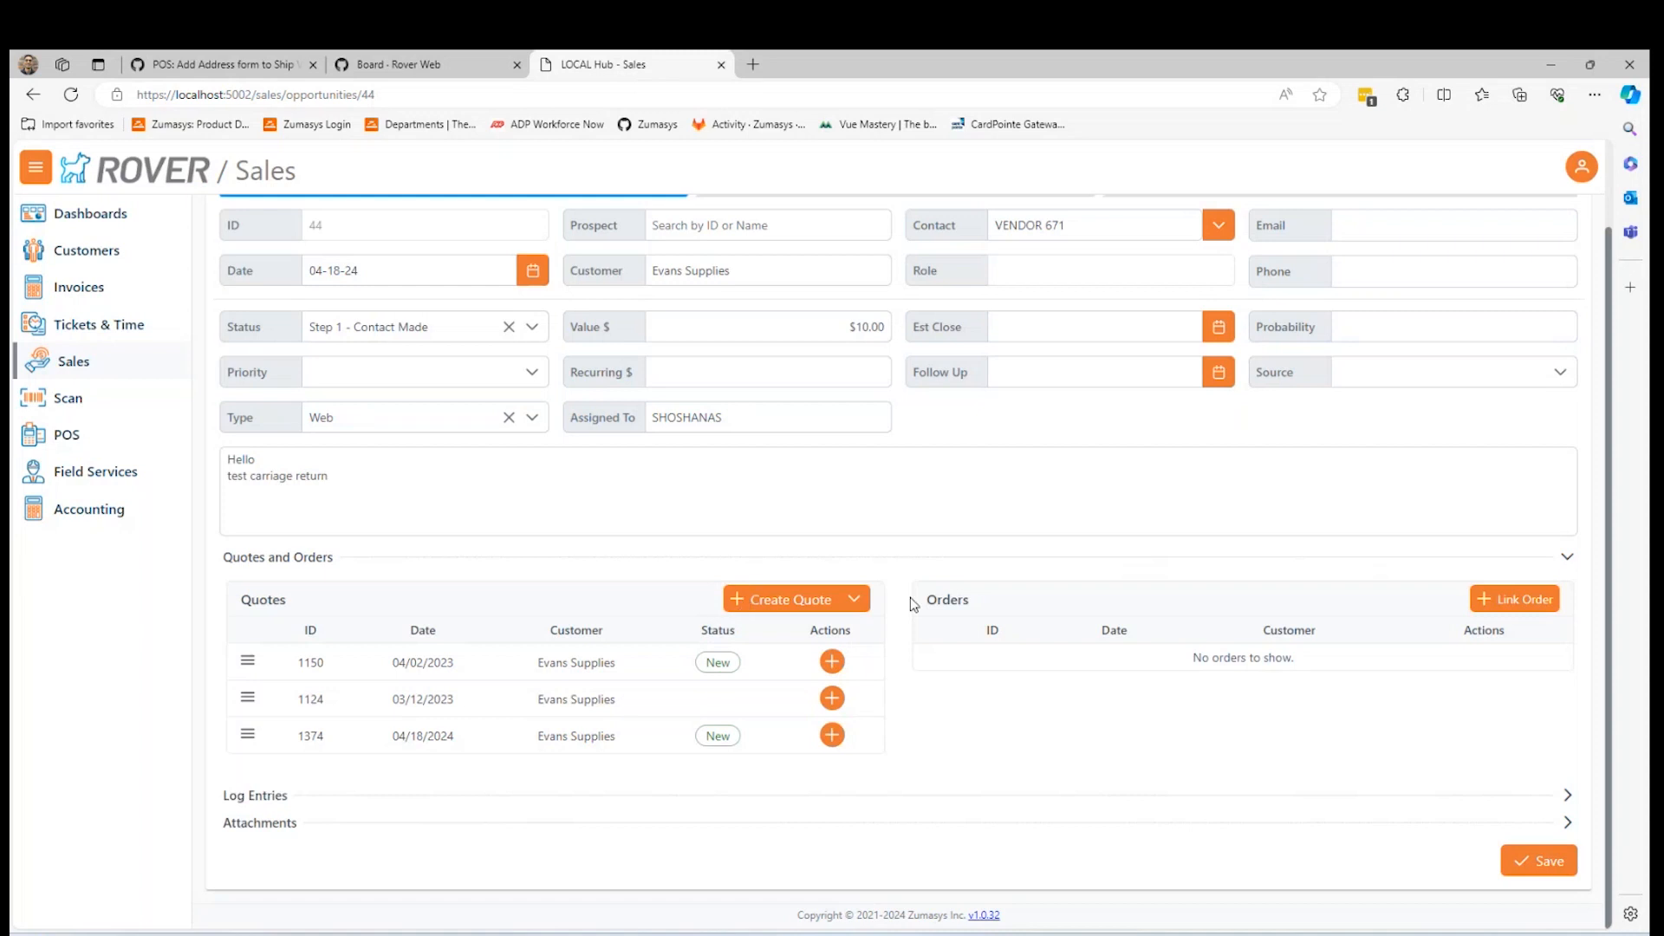
Step: Review the opportunity's available statuses and set its status to Step 0 - No Contact Yet
scroll(679, 442, "up", 1)
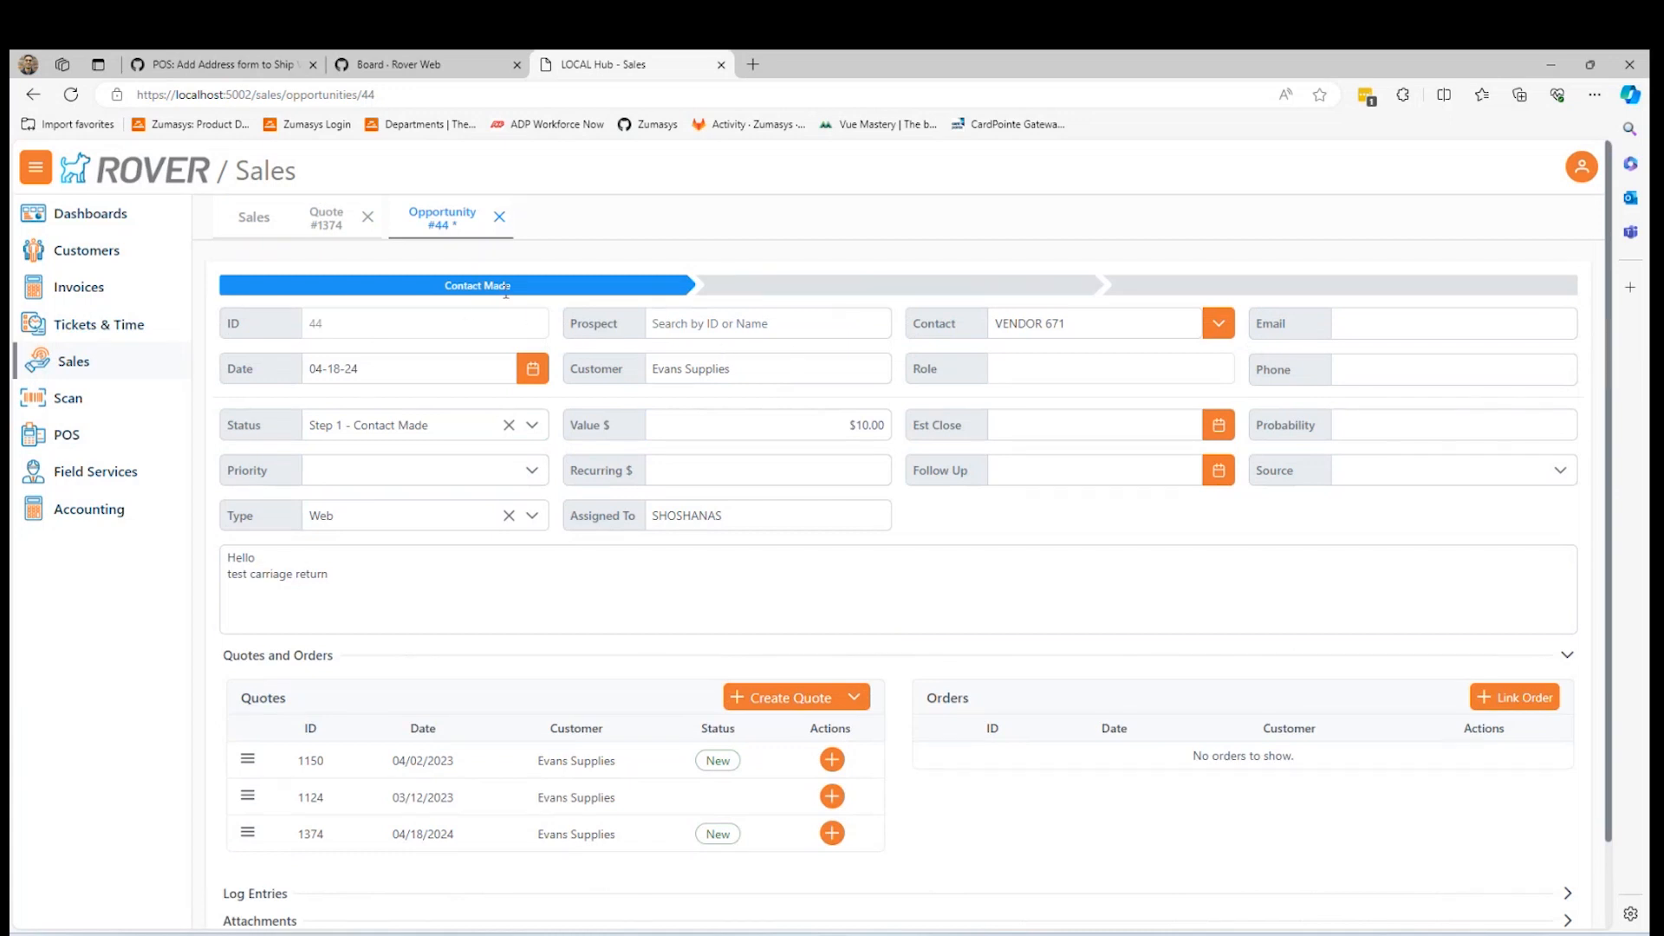
left_click(524, 424)
scroll(438, 533, "down", 1)
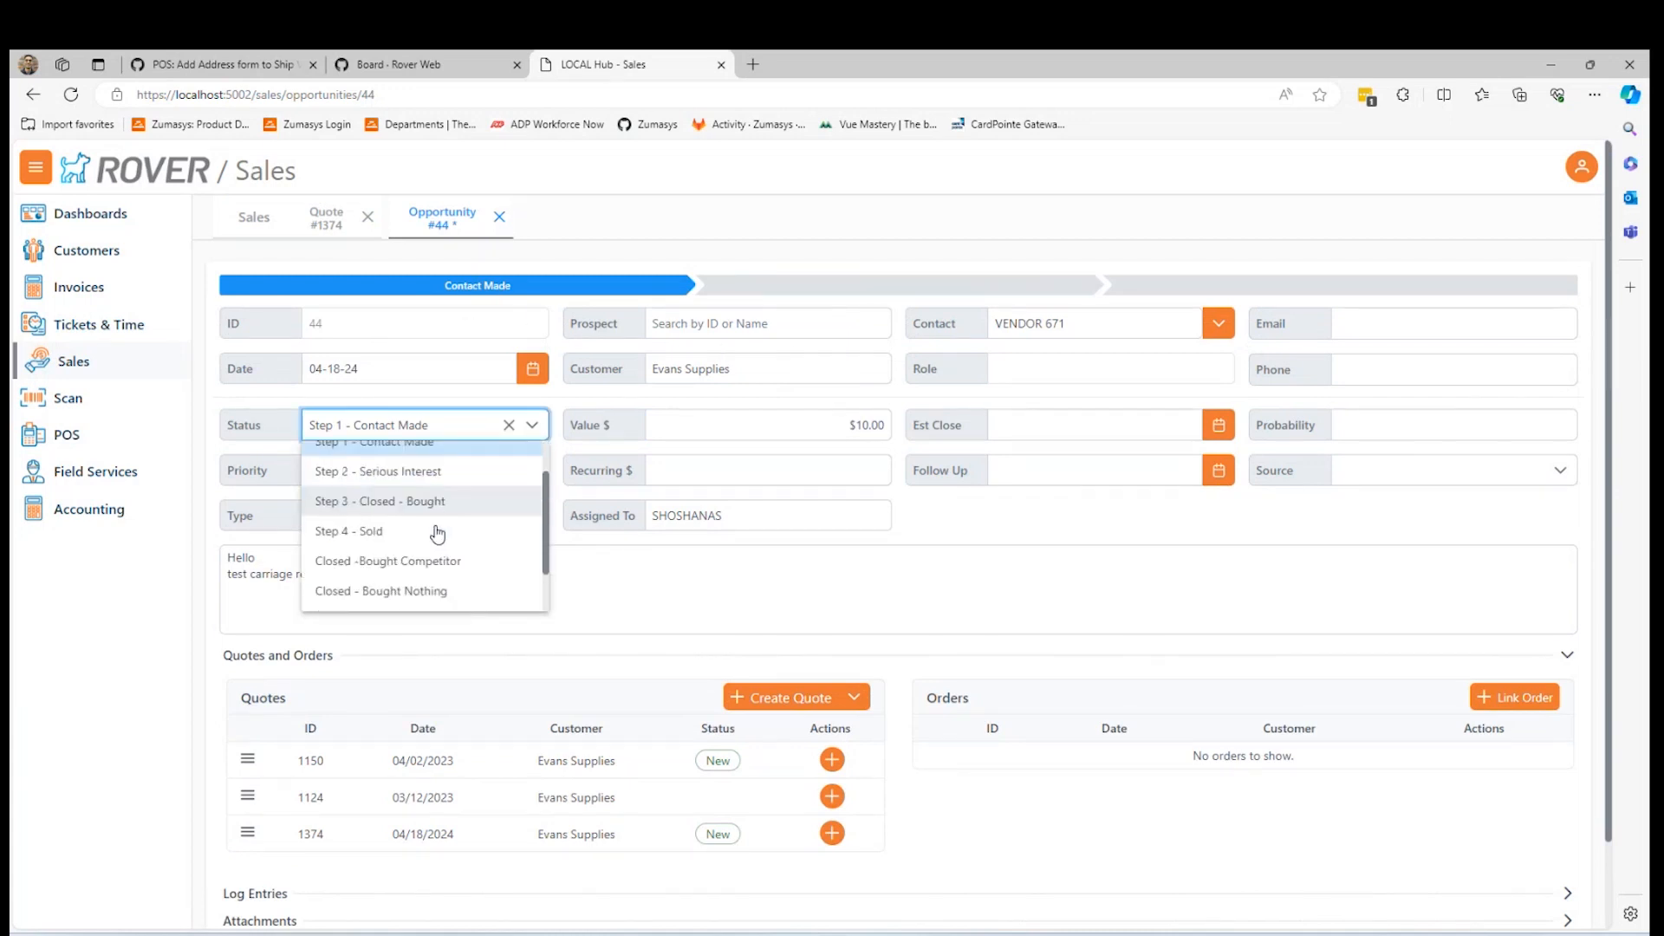
scroll(438, 533, "down", 1)
scroll(436, 528, "up", 2)
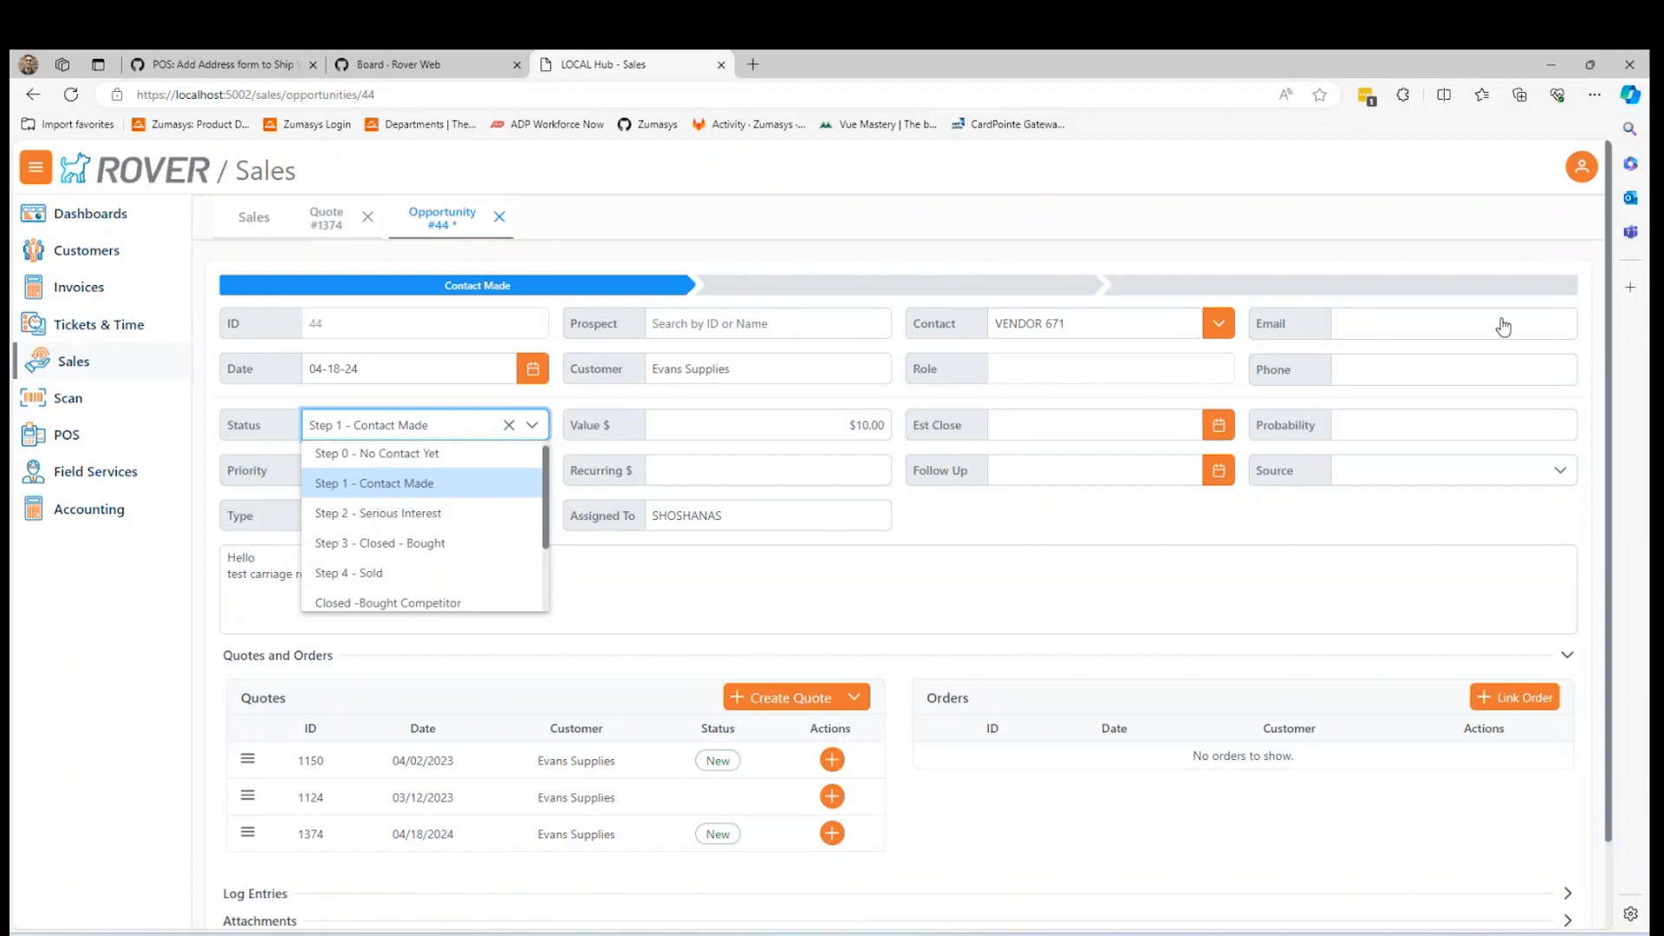
left_click(422, 456)
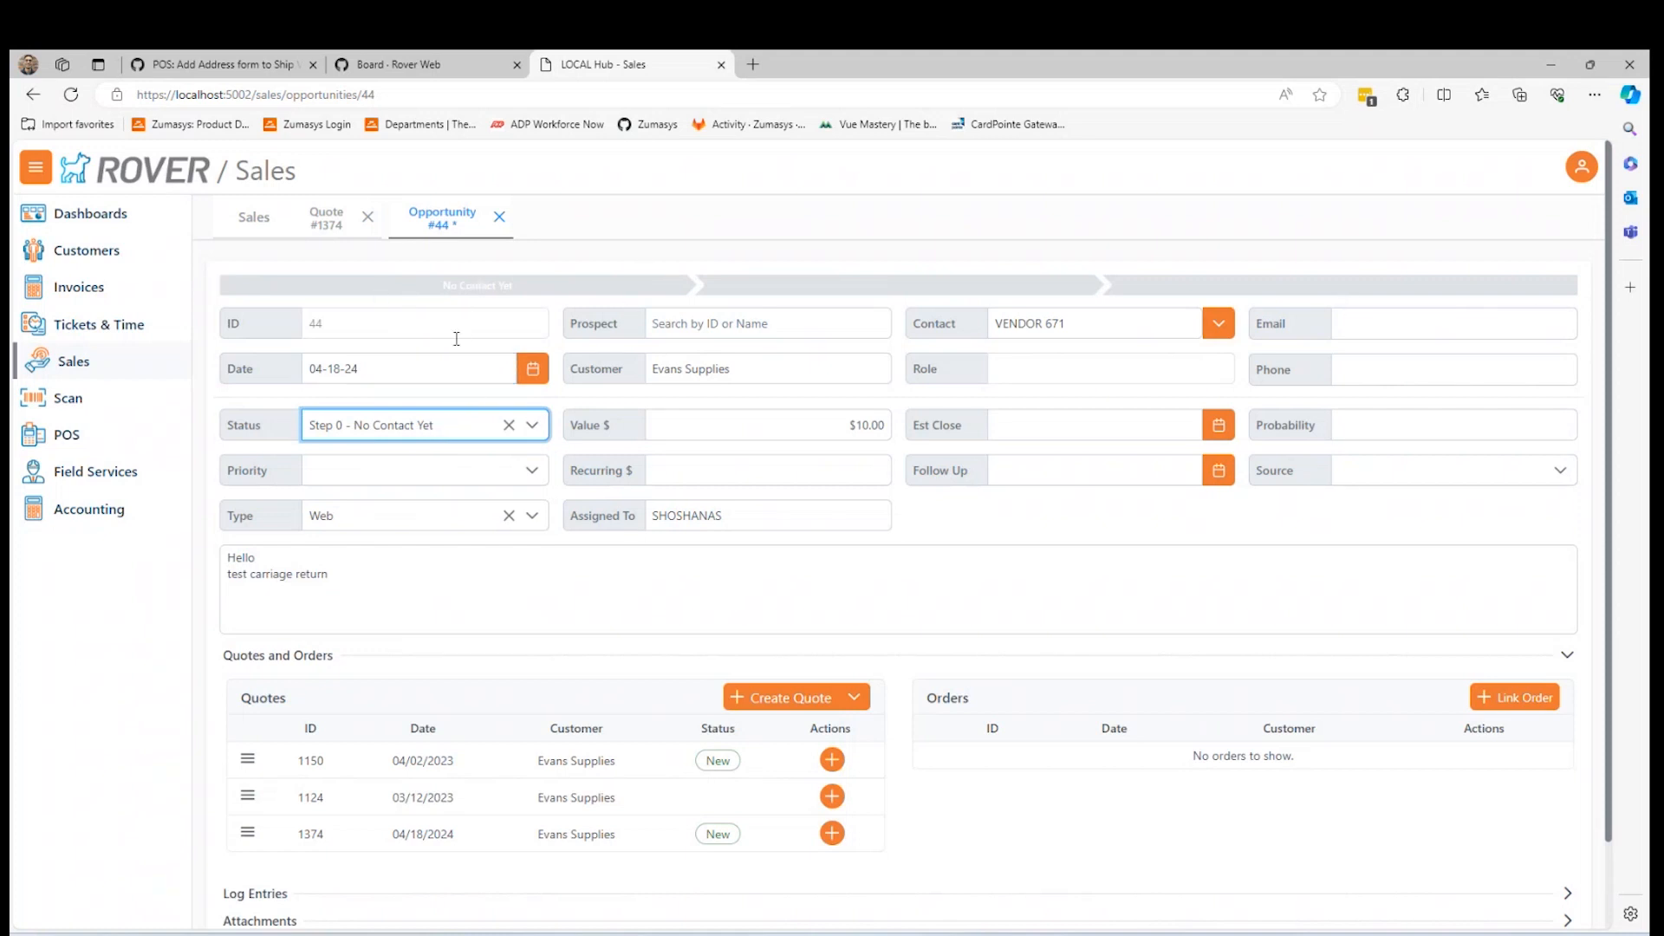
Step: Advance the opportunity's status through Step 1 - Contact Made, Step 2 - Serious Interest, and Step 3 - Closed - Bought
left_click(414, 424)
left_click(421, 487)
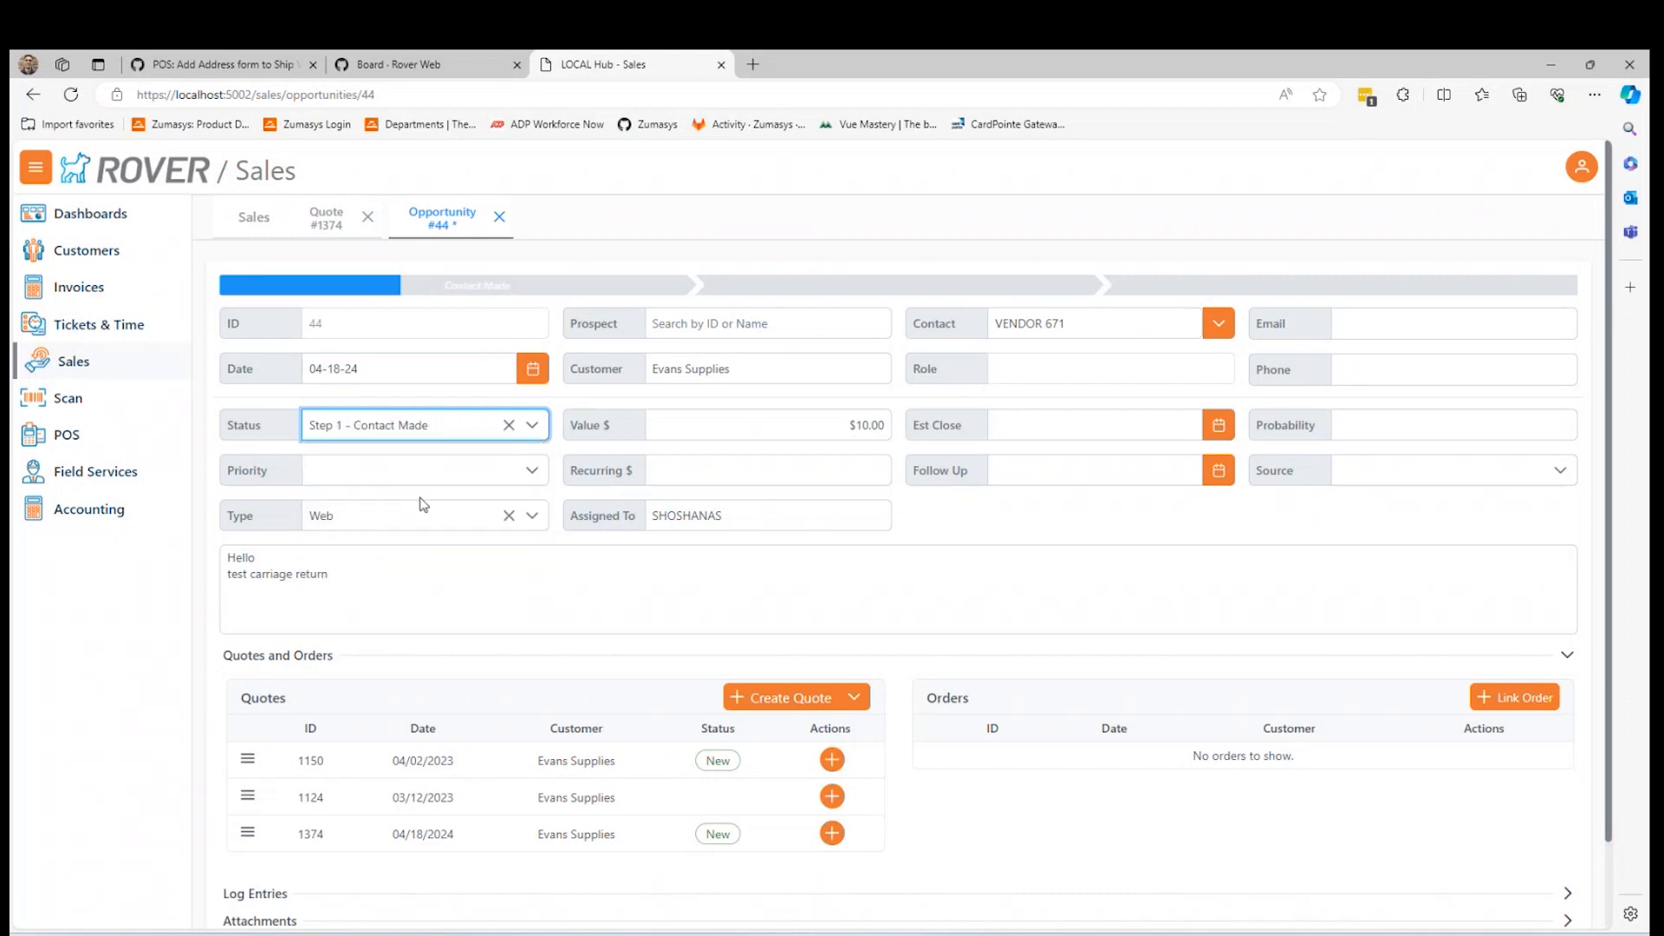
left_click(432, 437)
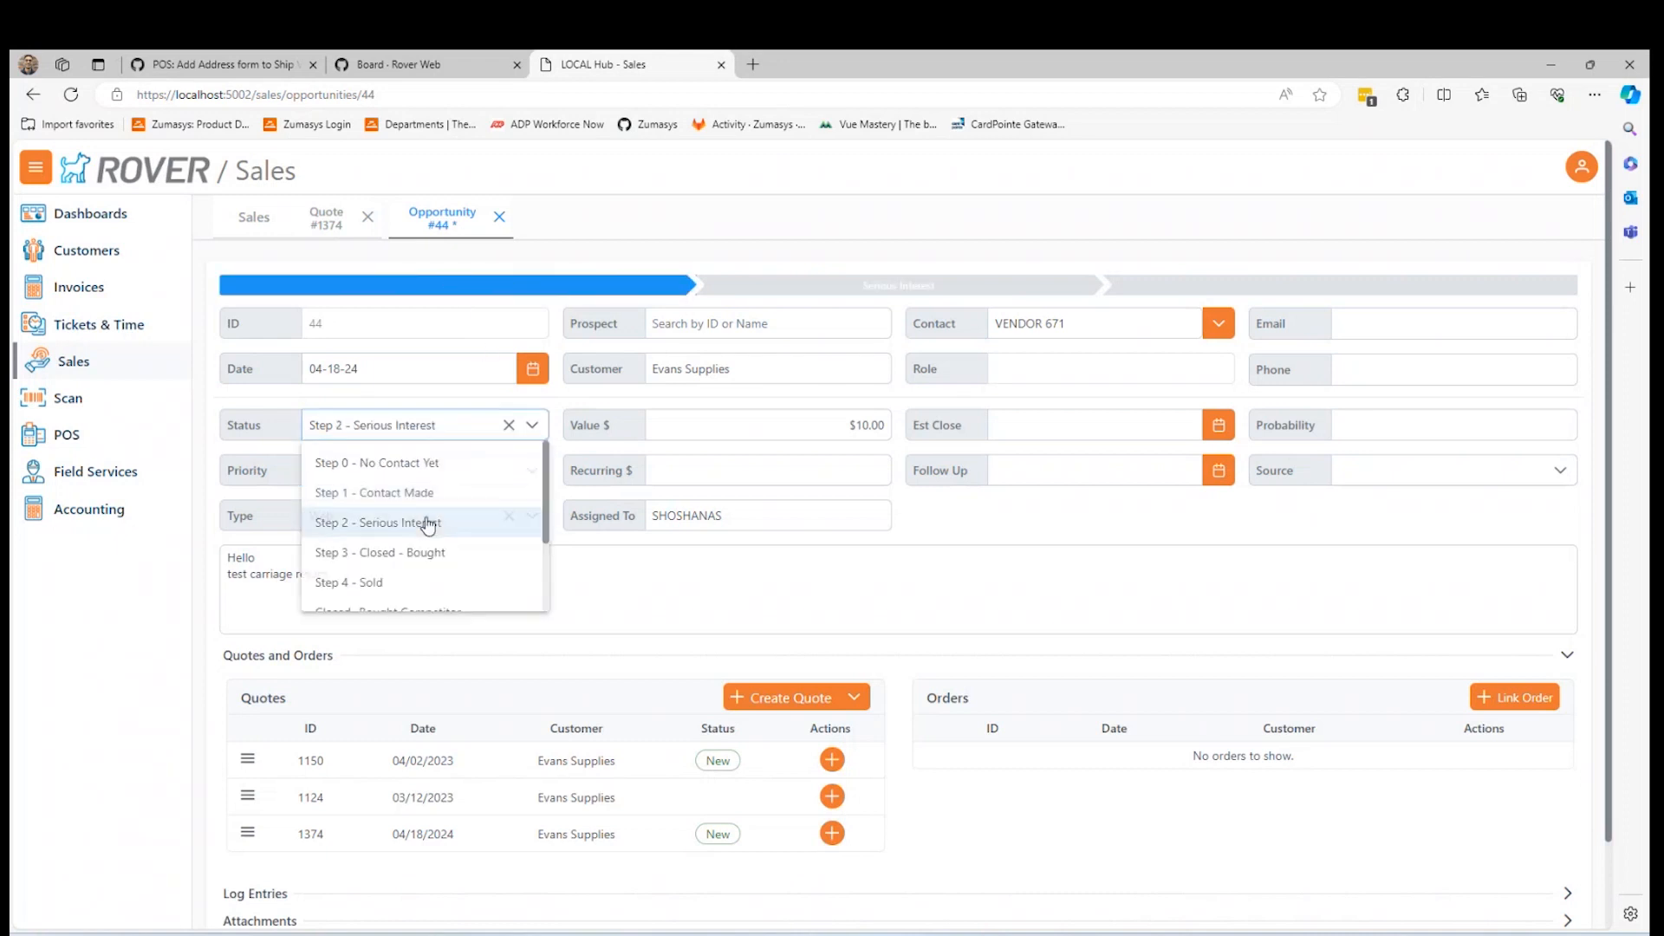
left_click(430, 519)
left_click(477, 426)
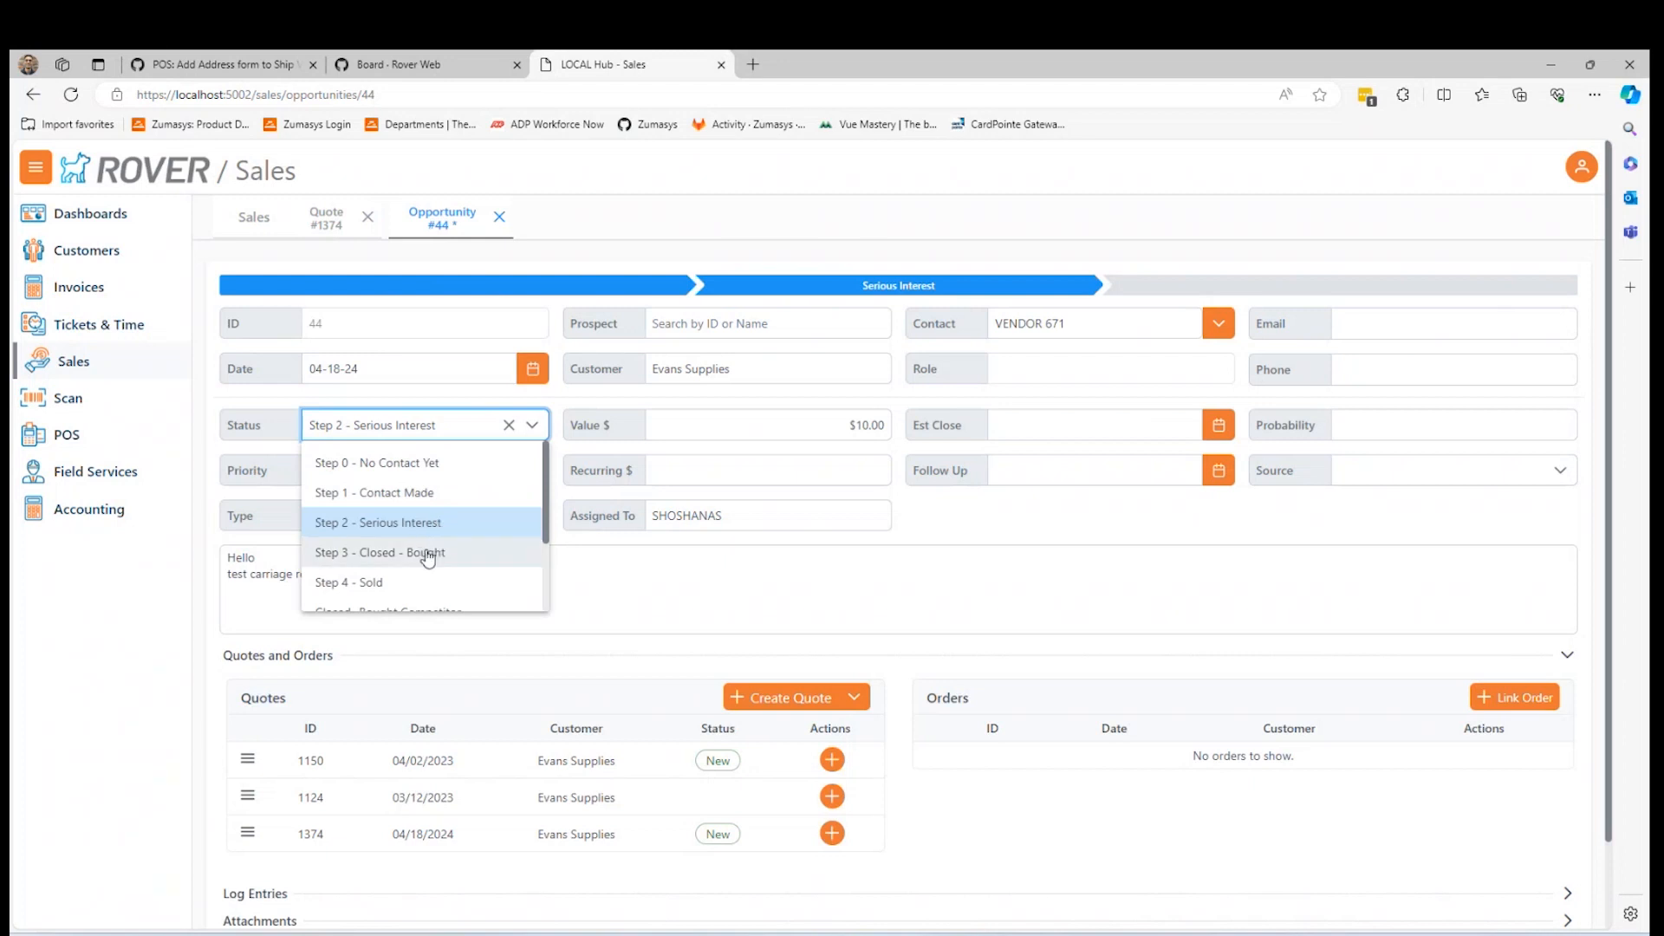
scroll(431, 542, "down", 2)
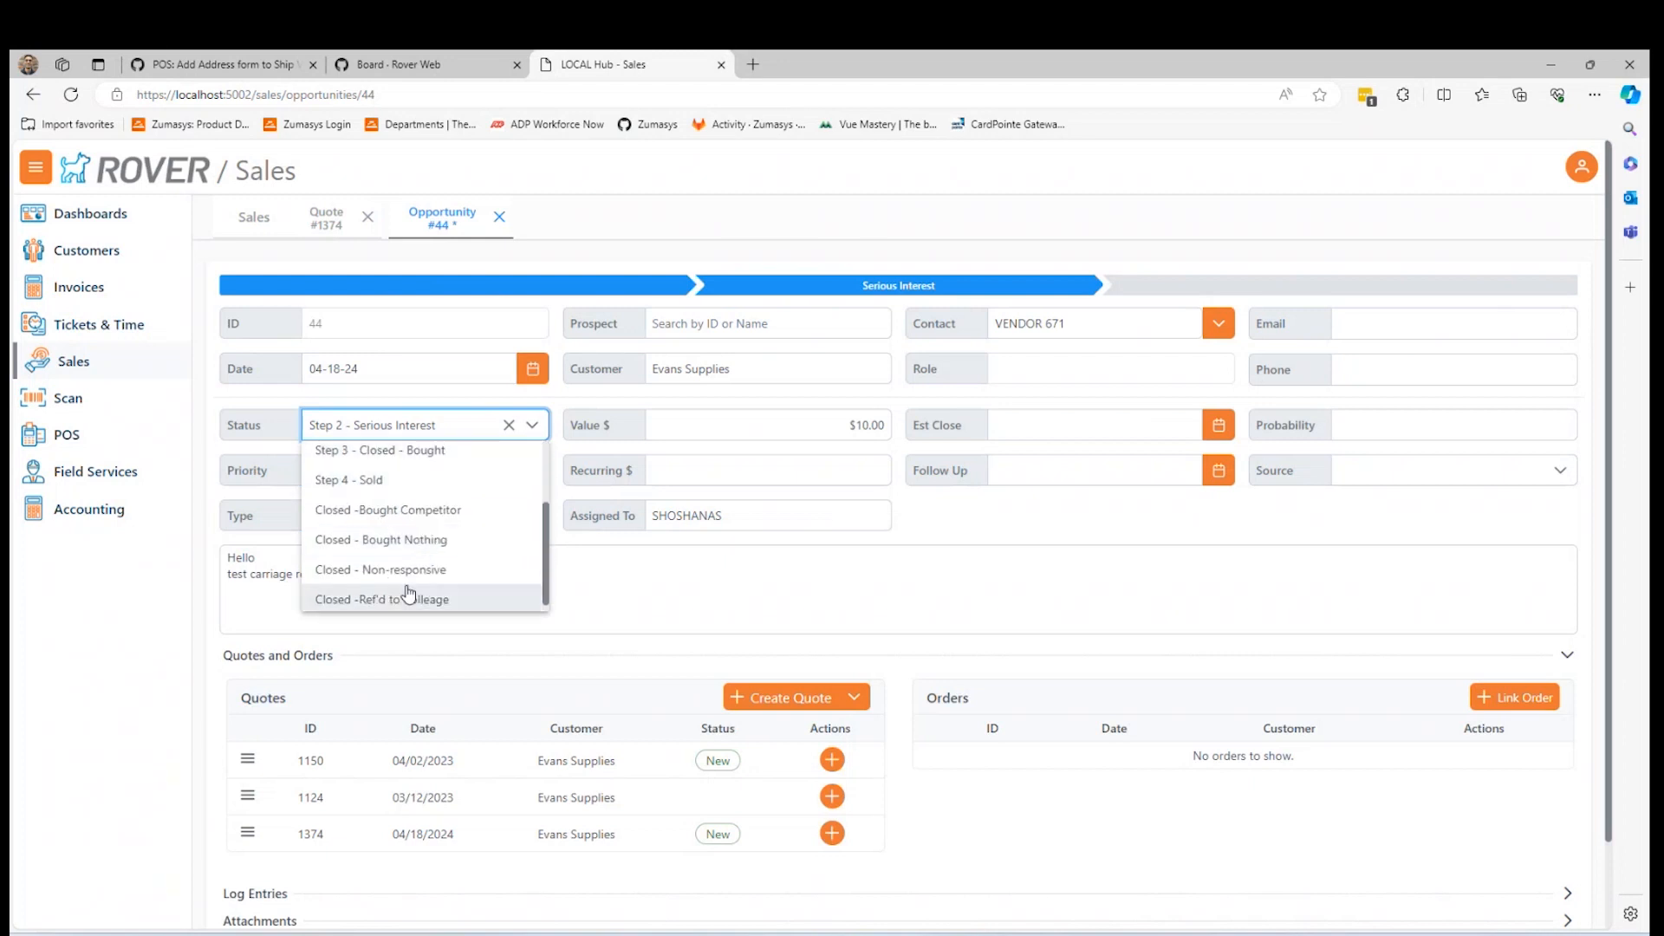
left_click(423, 464)
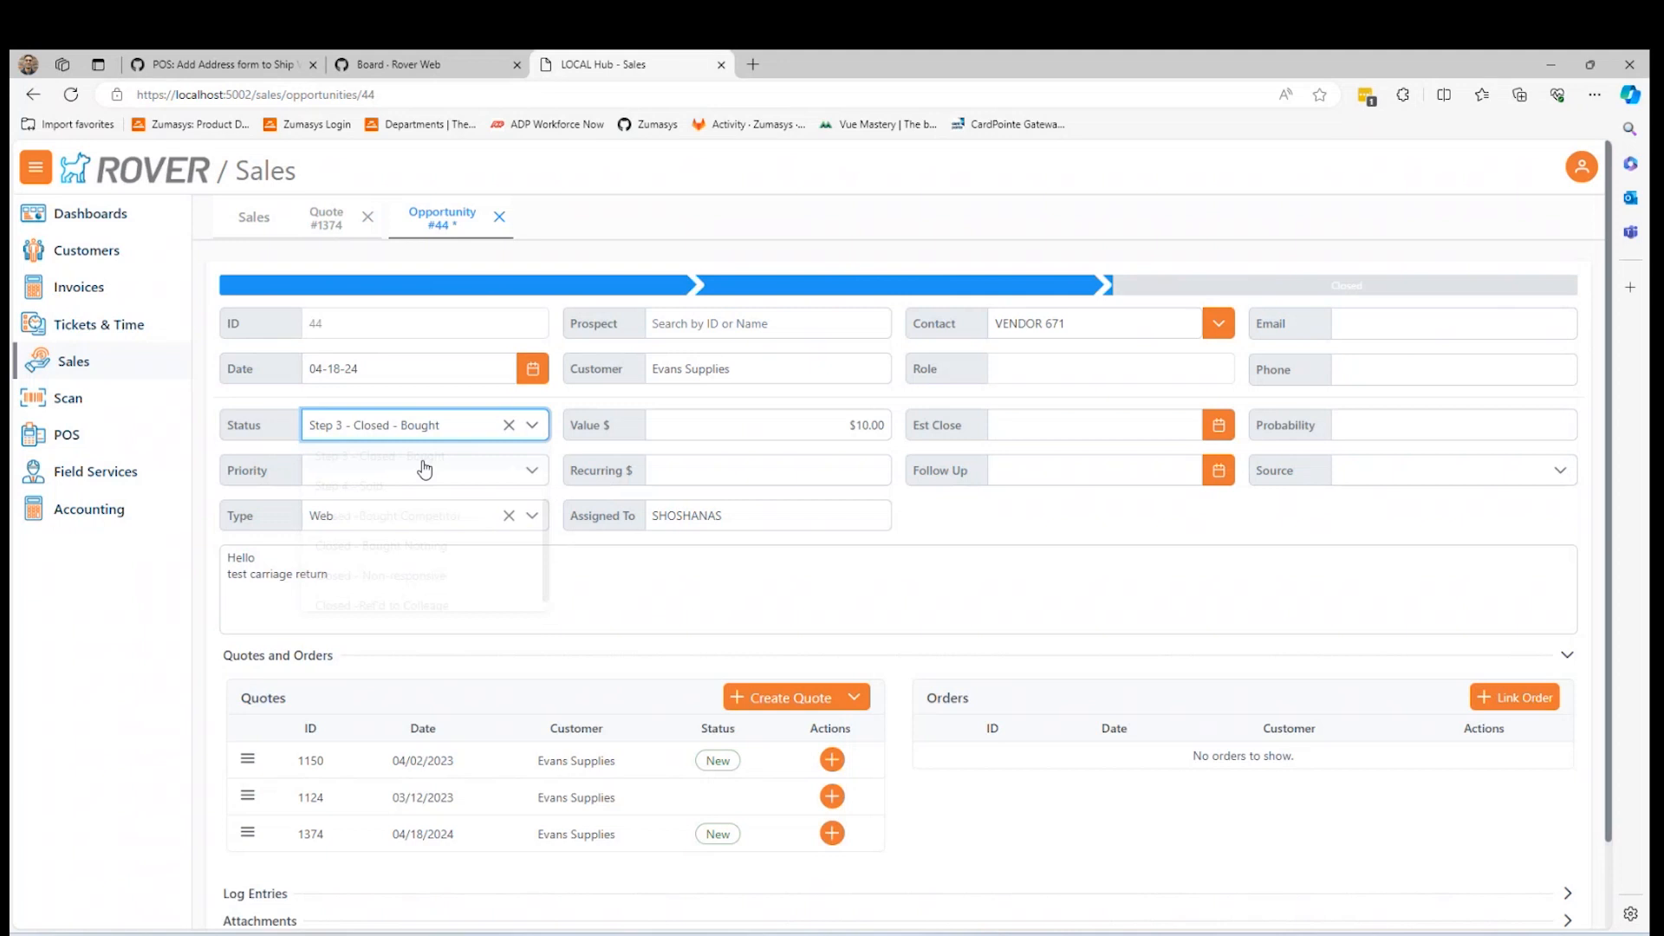
Step: Set the opportunity's status to Step 4 - Sold and look over the rest of the record
left_click(409, 429)
left_click(387, 582)
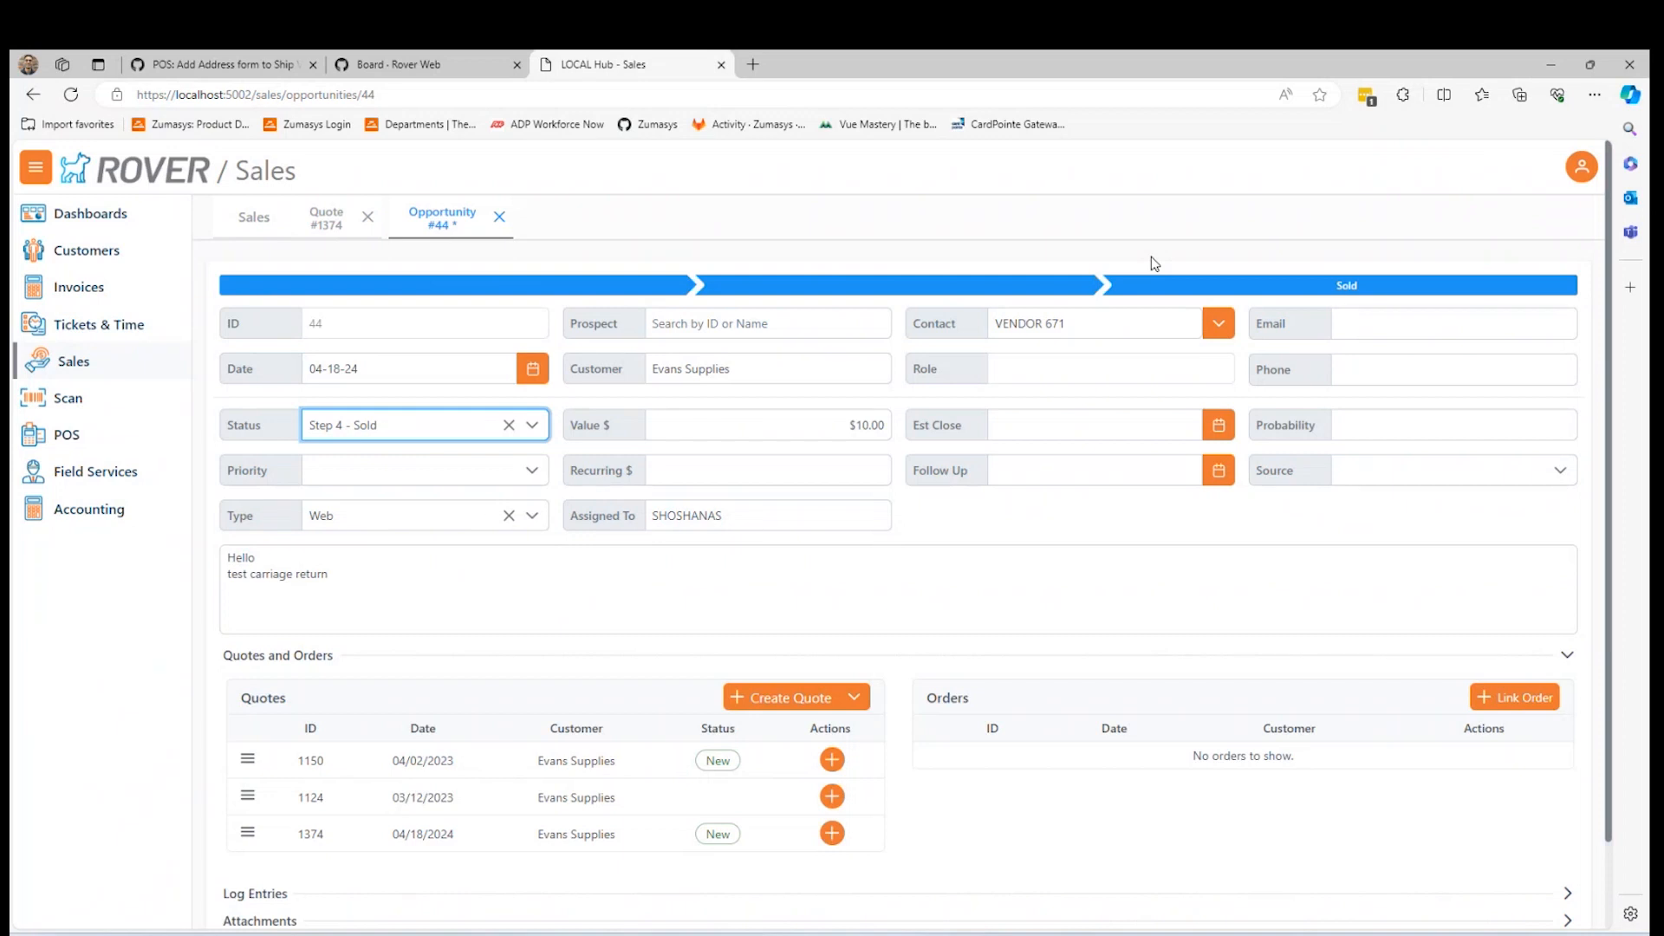
left_click(438, 433)
left_click(470, 394)
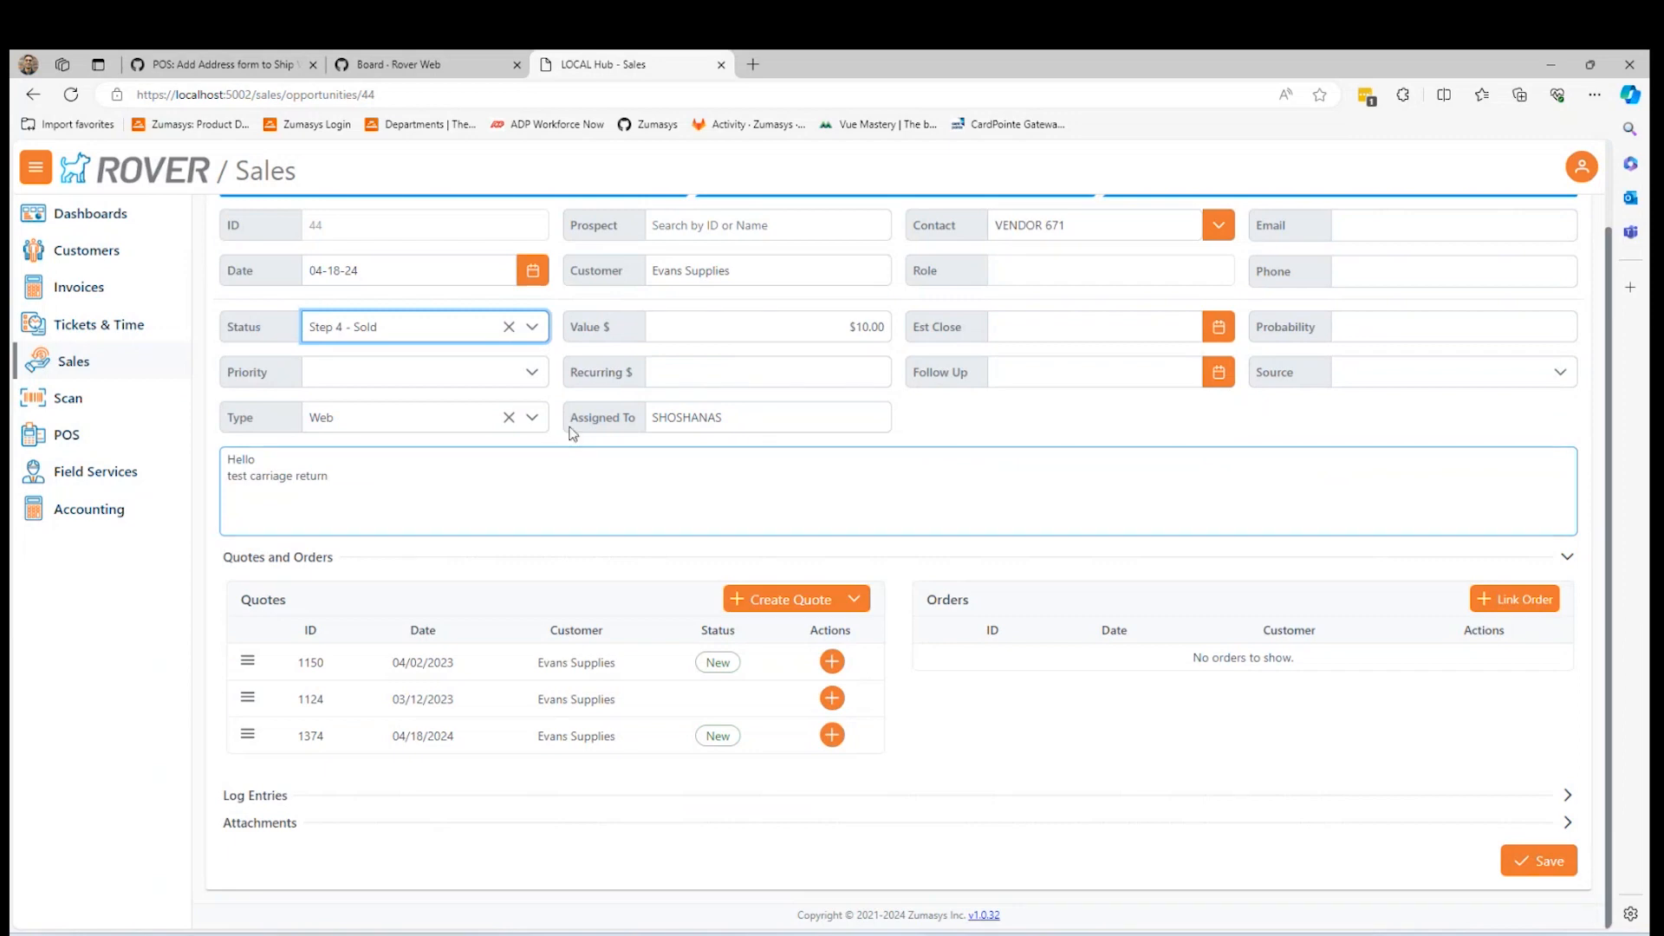
scroll(641, 537, "up", 1)
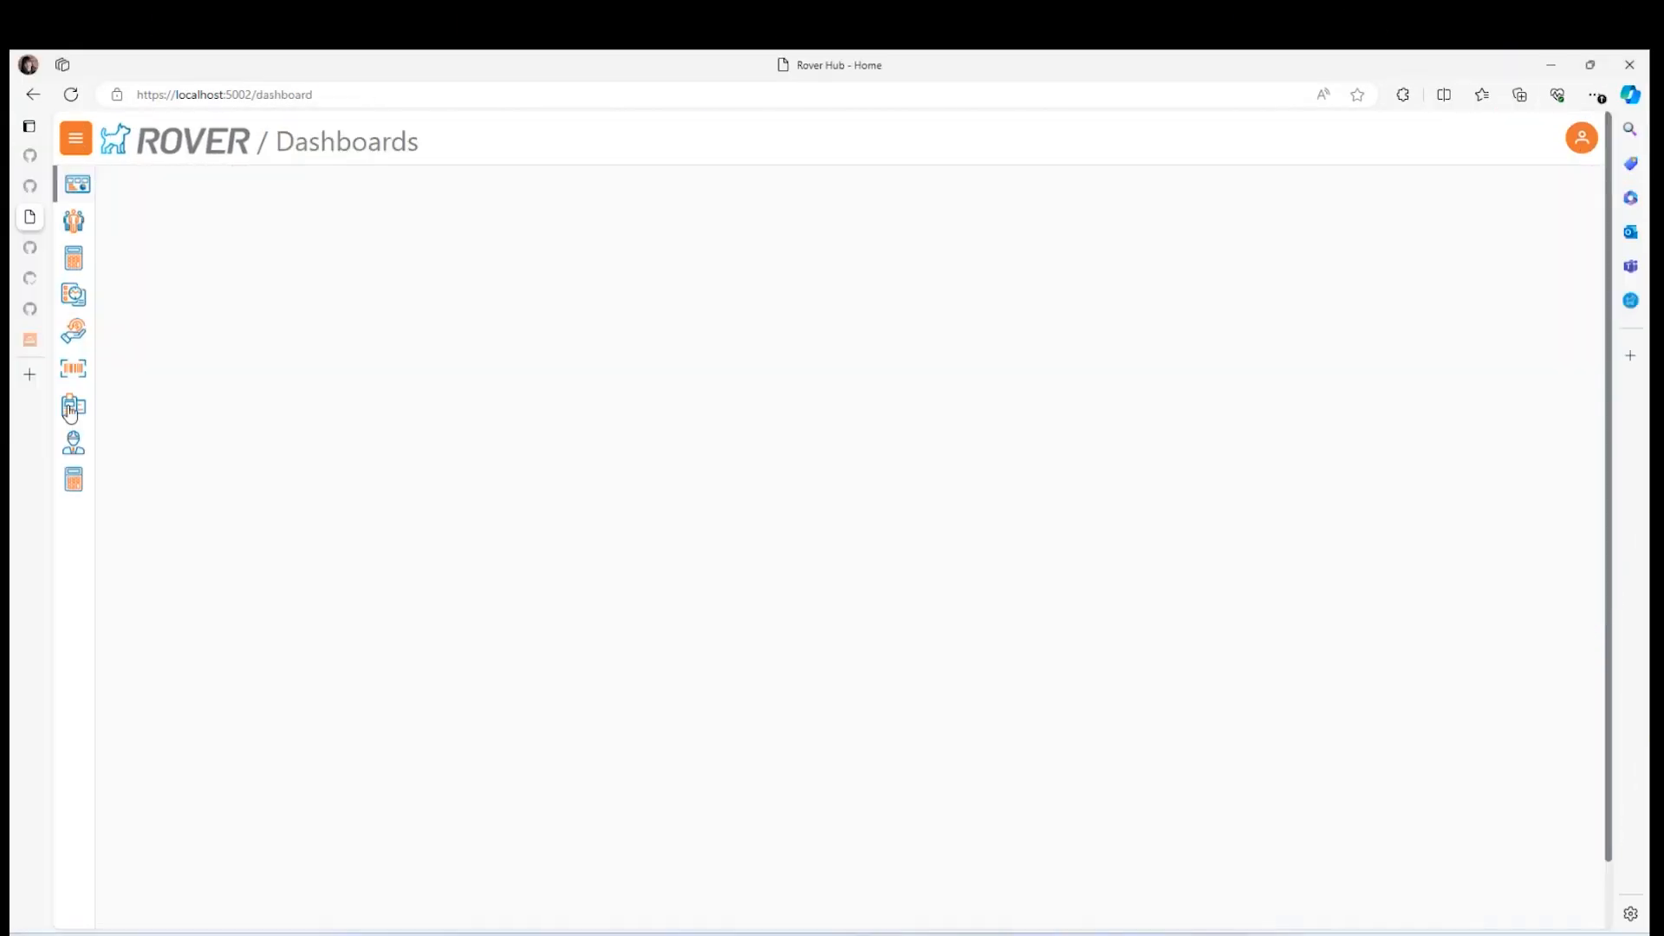
Step: Start a POS order for Evans Supplies with one Cap for model 11 wheel and one XL blue satin jacket with Ford logo
left_click(72, 407)
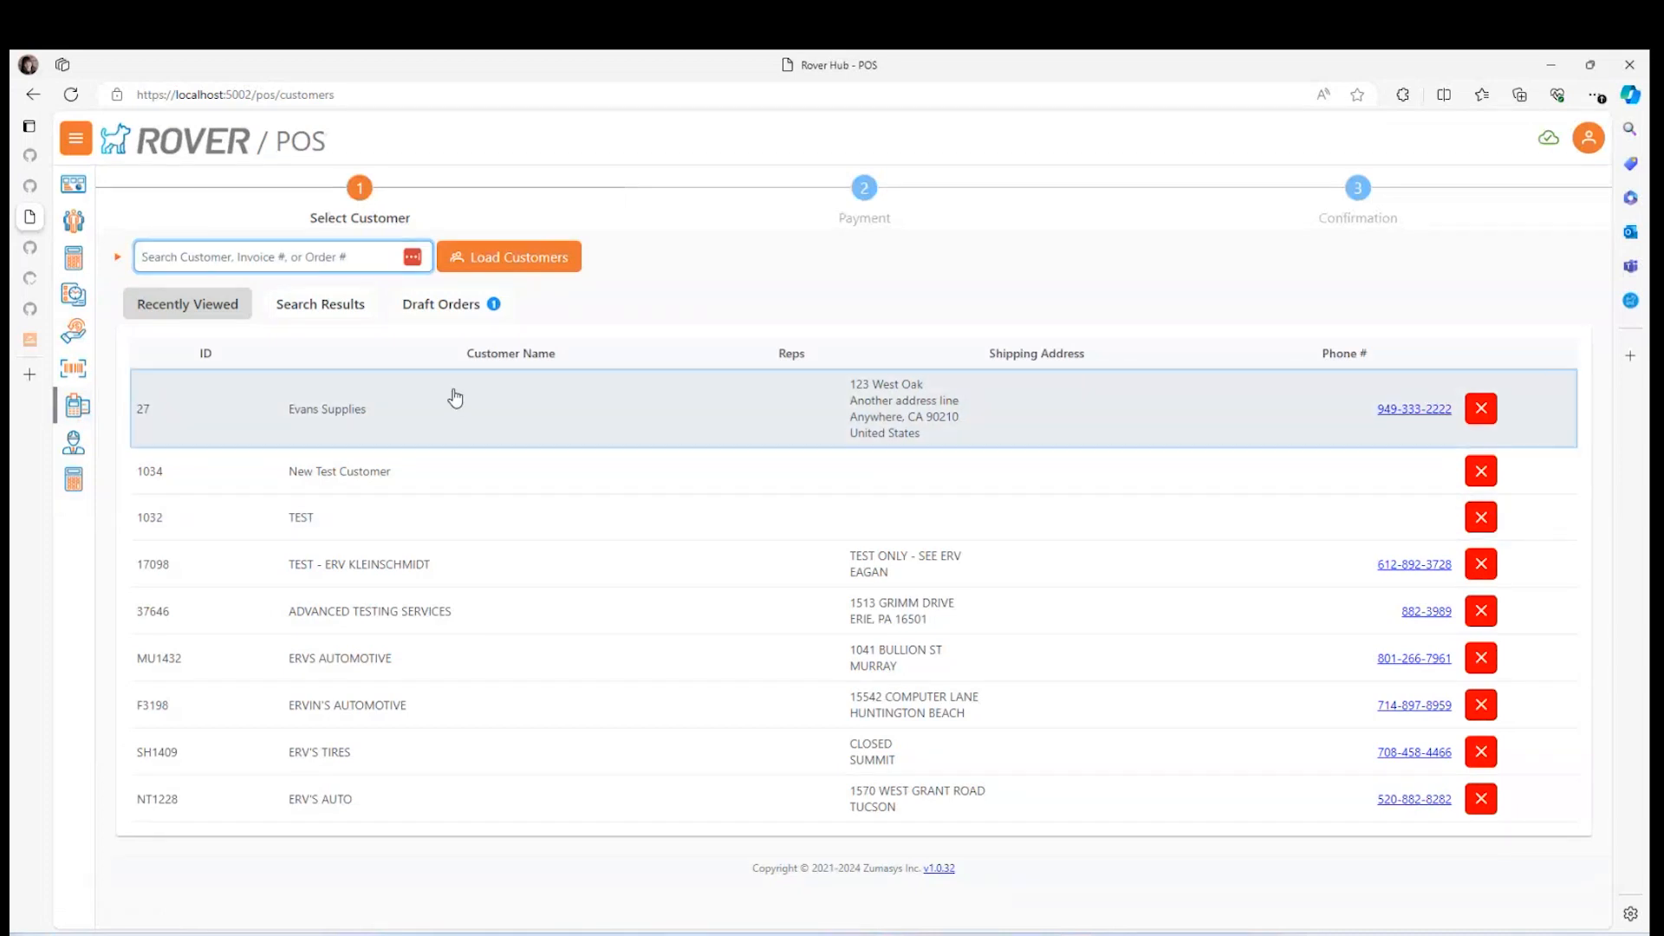
left_click(455, 397)
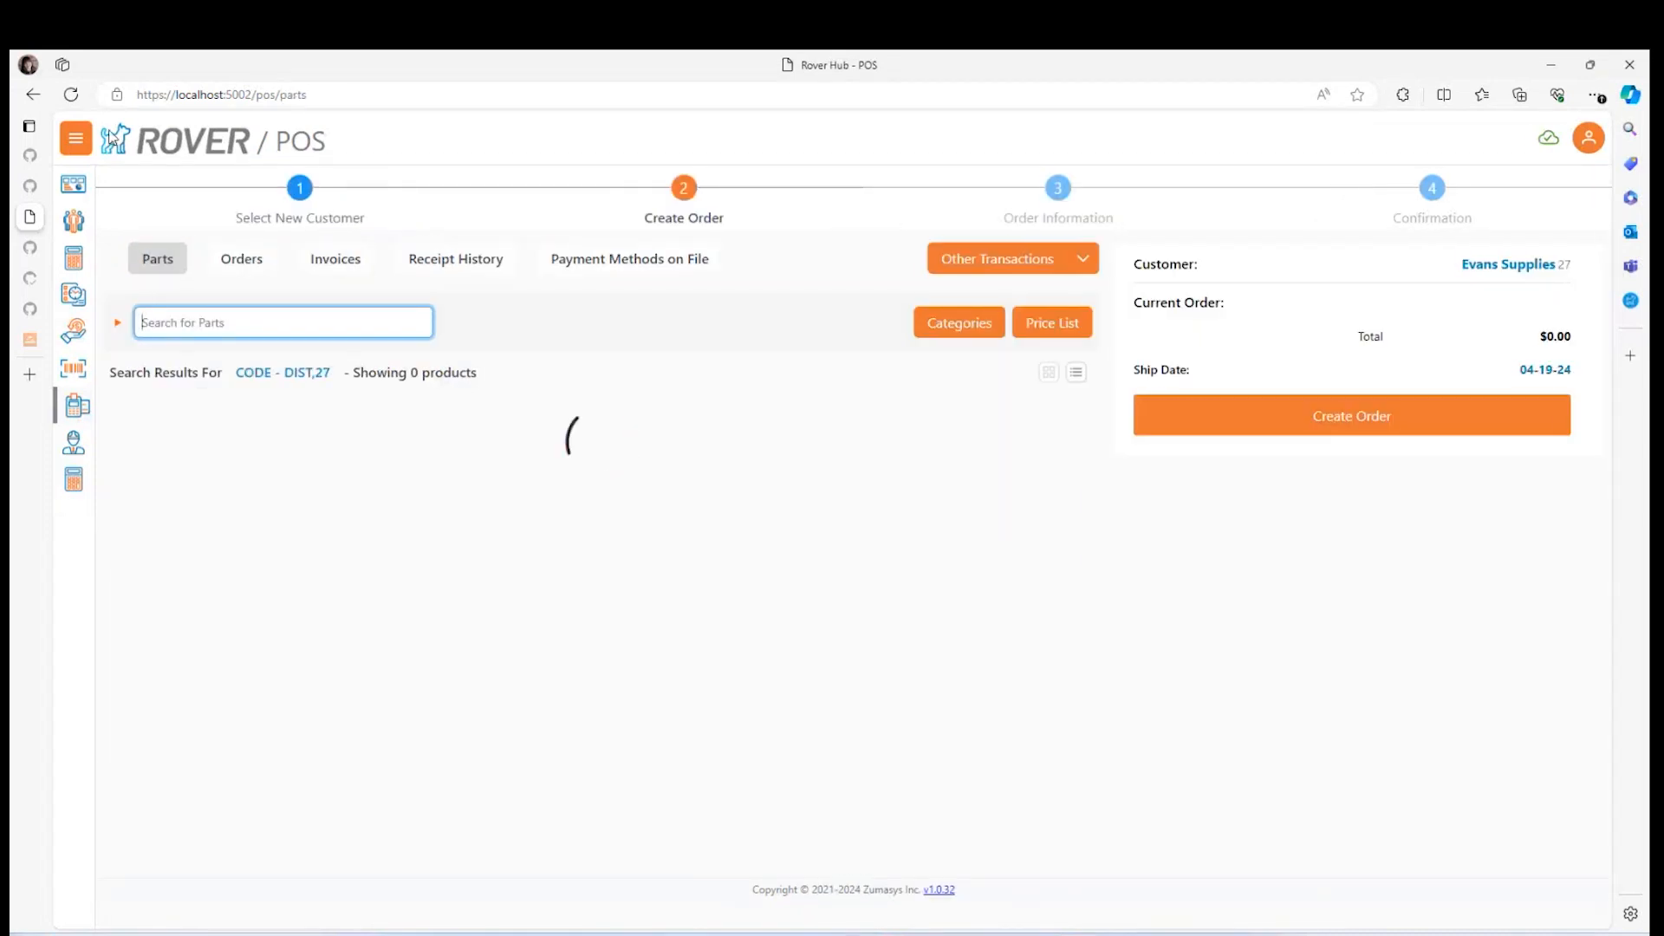
scroll(962, 754, "down", 2)
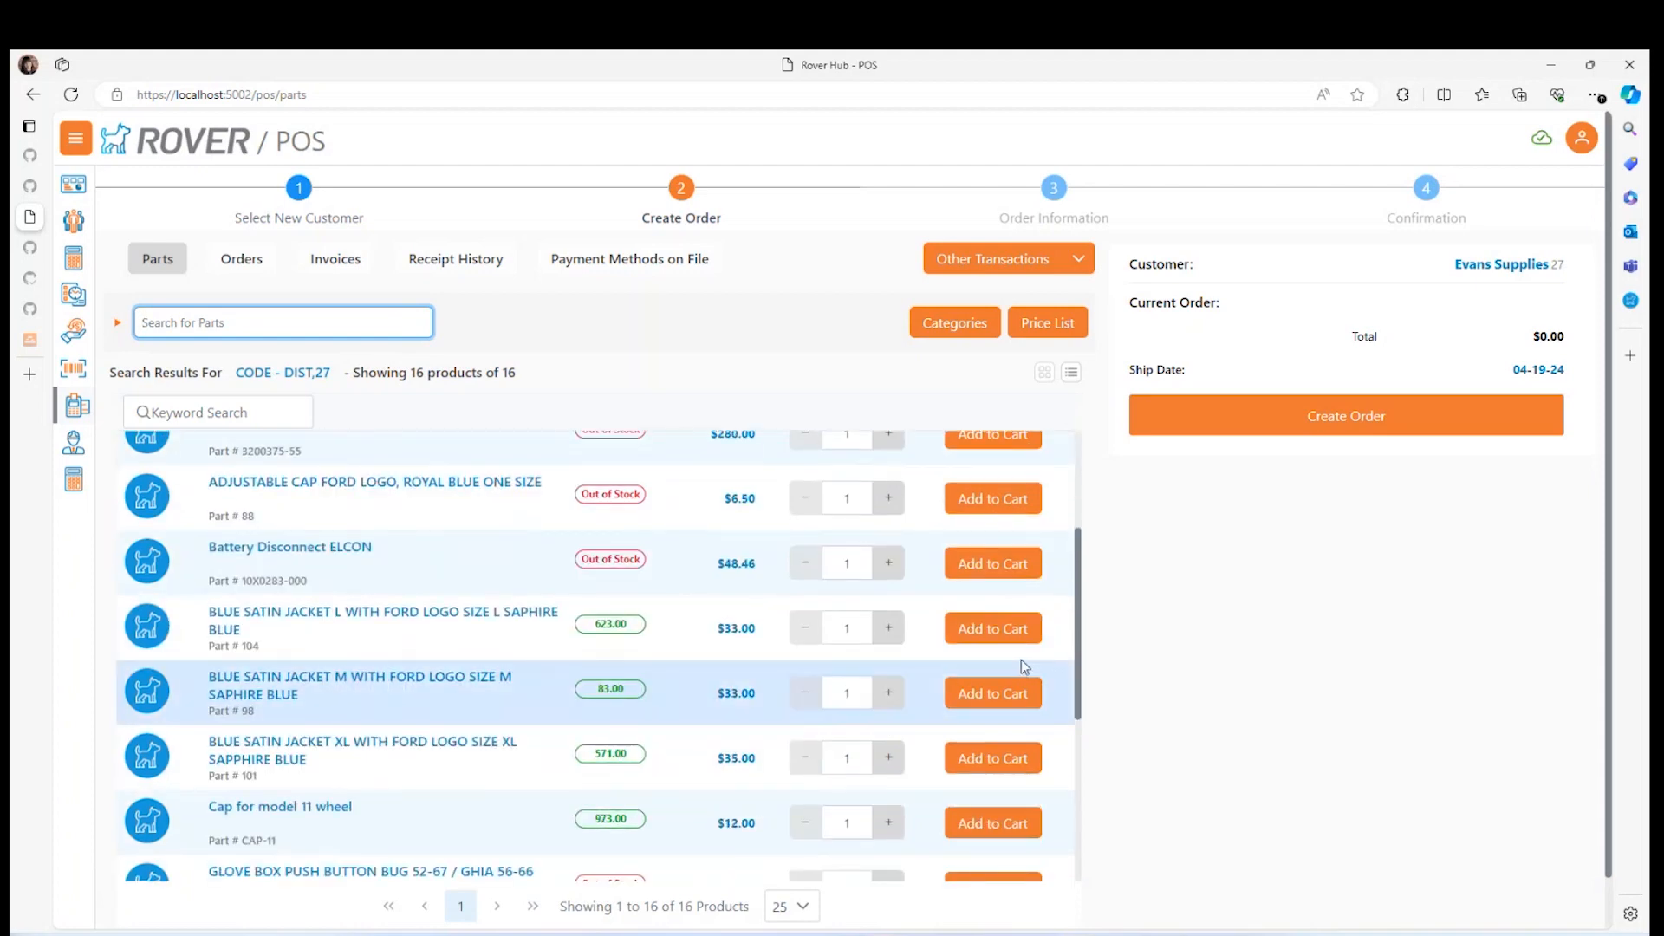
scroll(1005, 624, "down", 3)
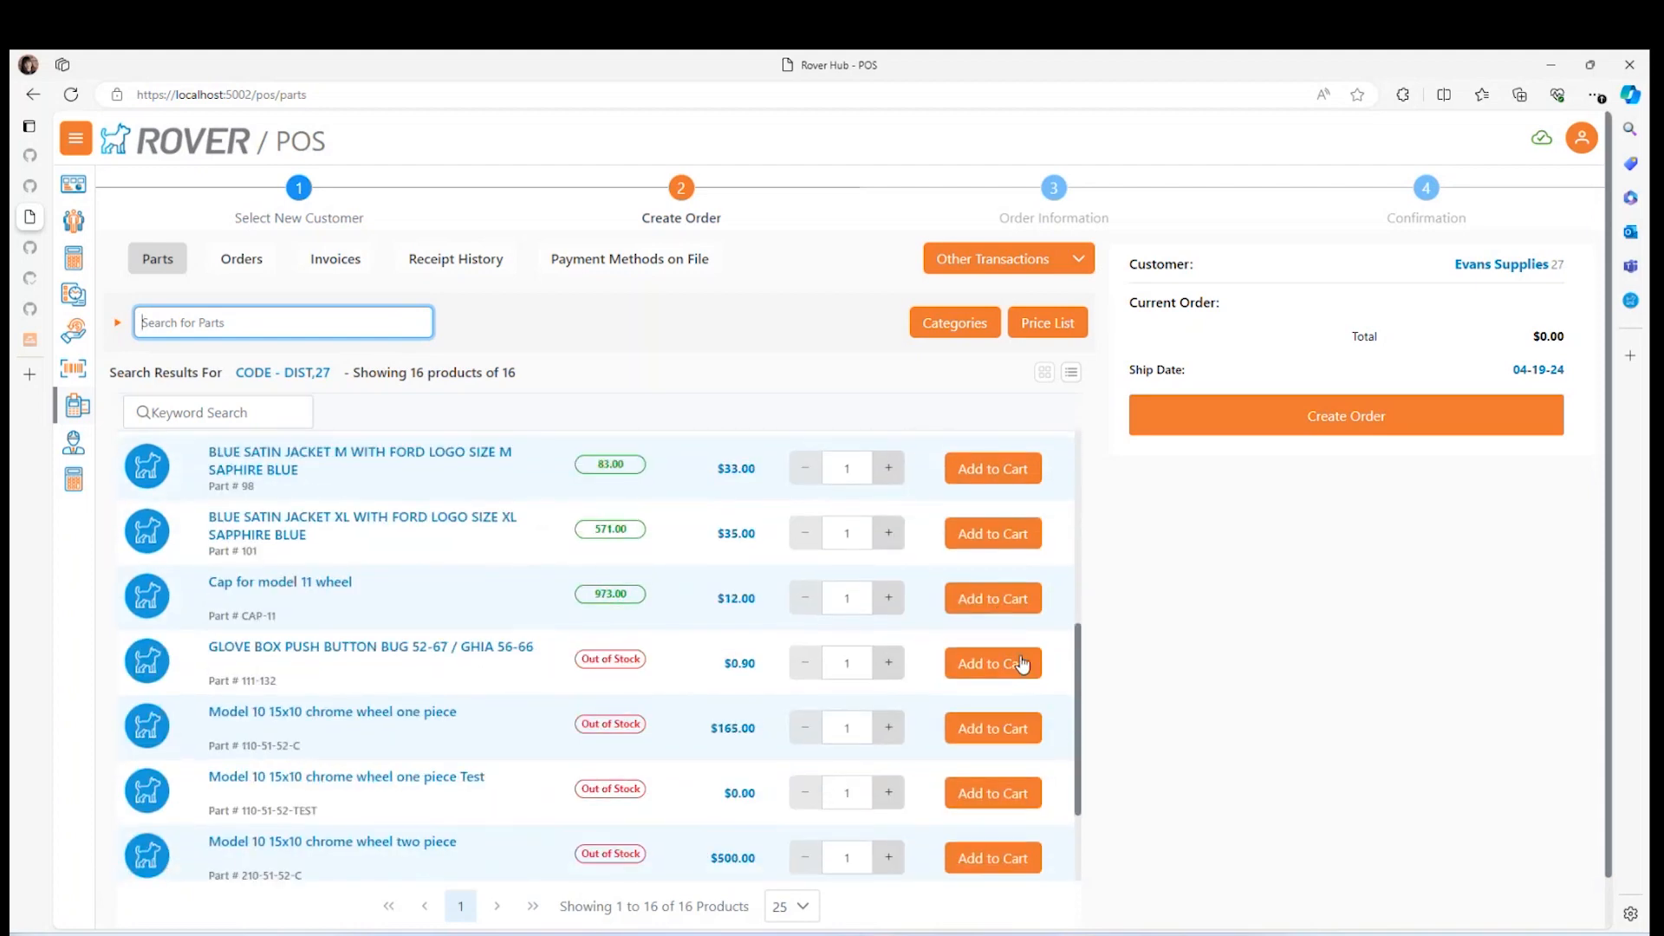
left_click(1012, 598)
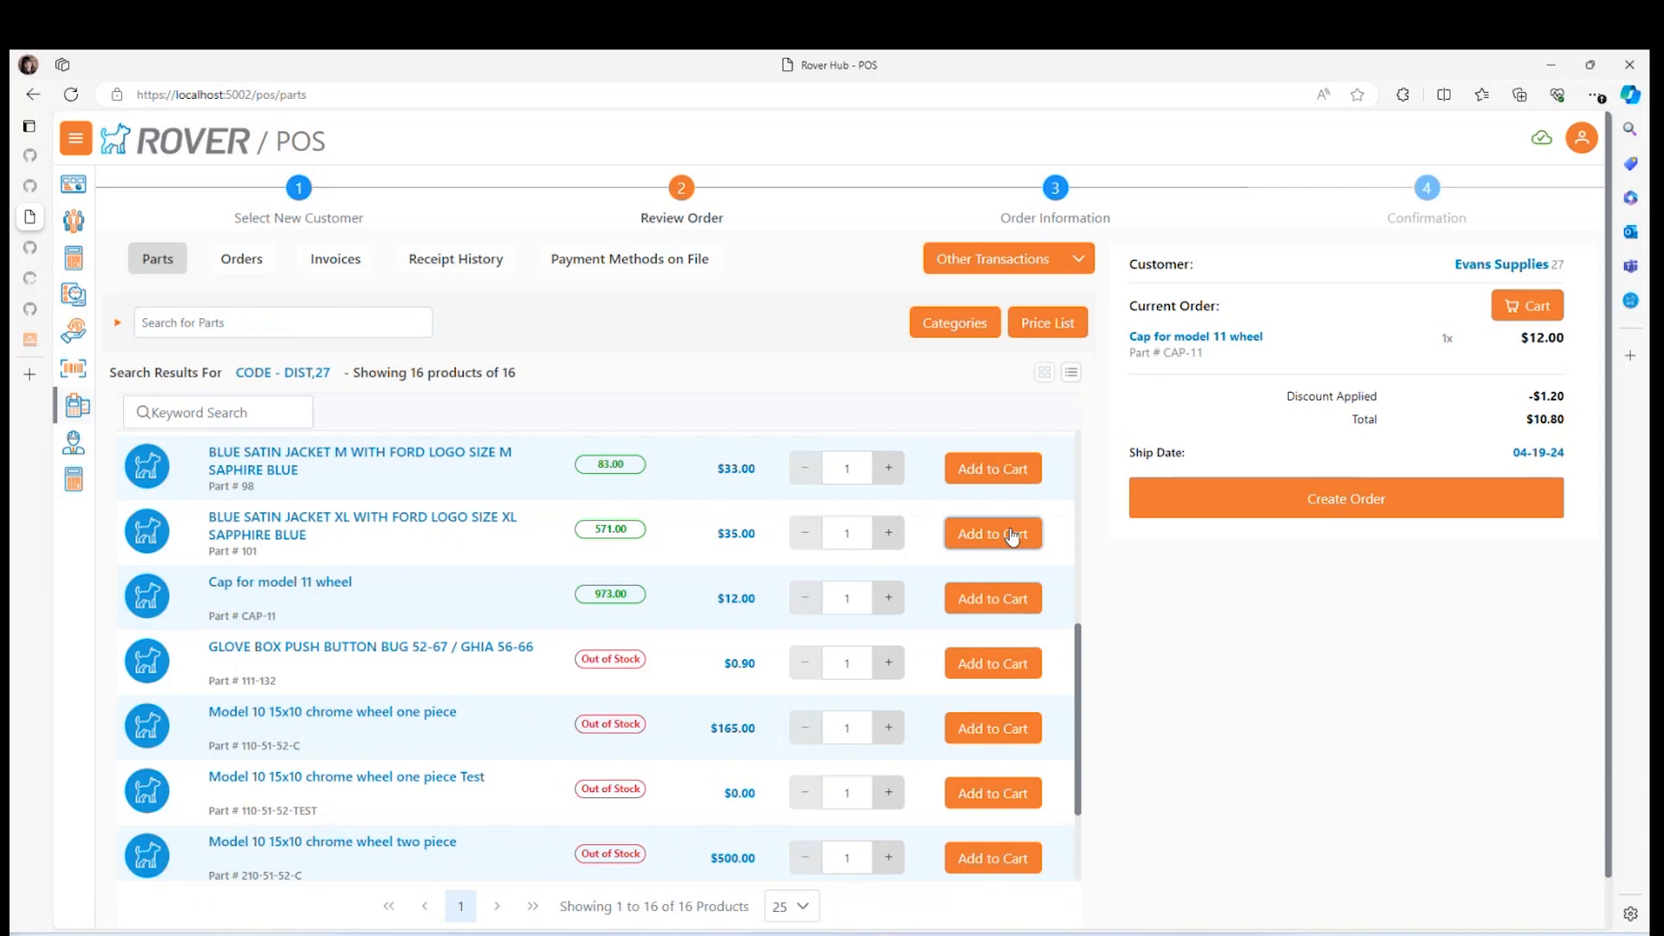
left_click(1012, 533)
Step: Set the order type to Ship and create the Evans Supplies order
left_click(1005, 650)
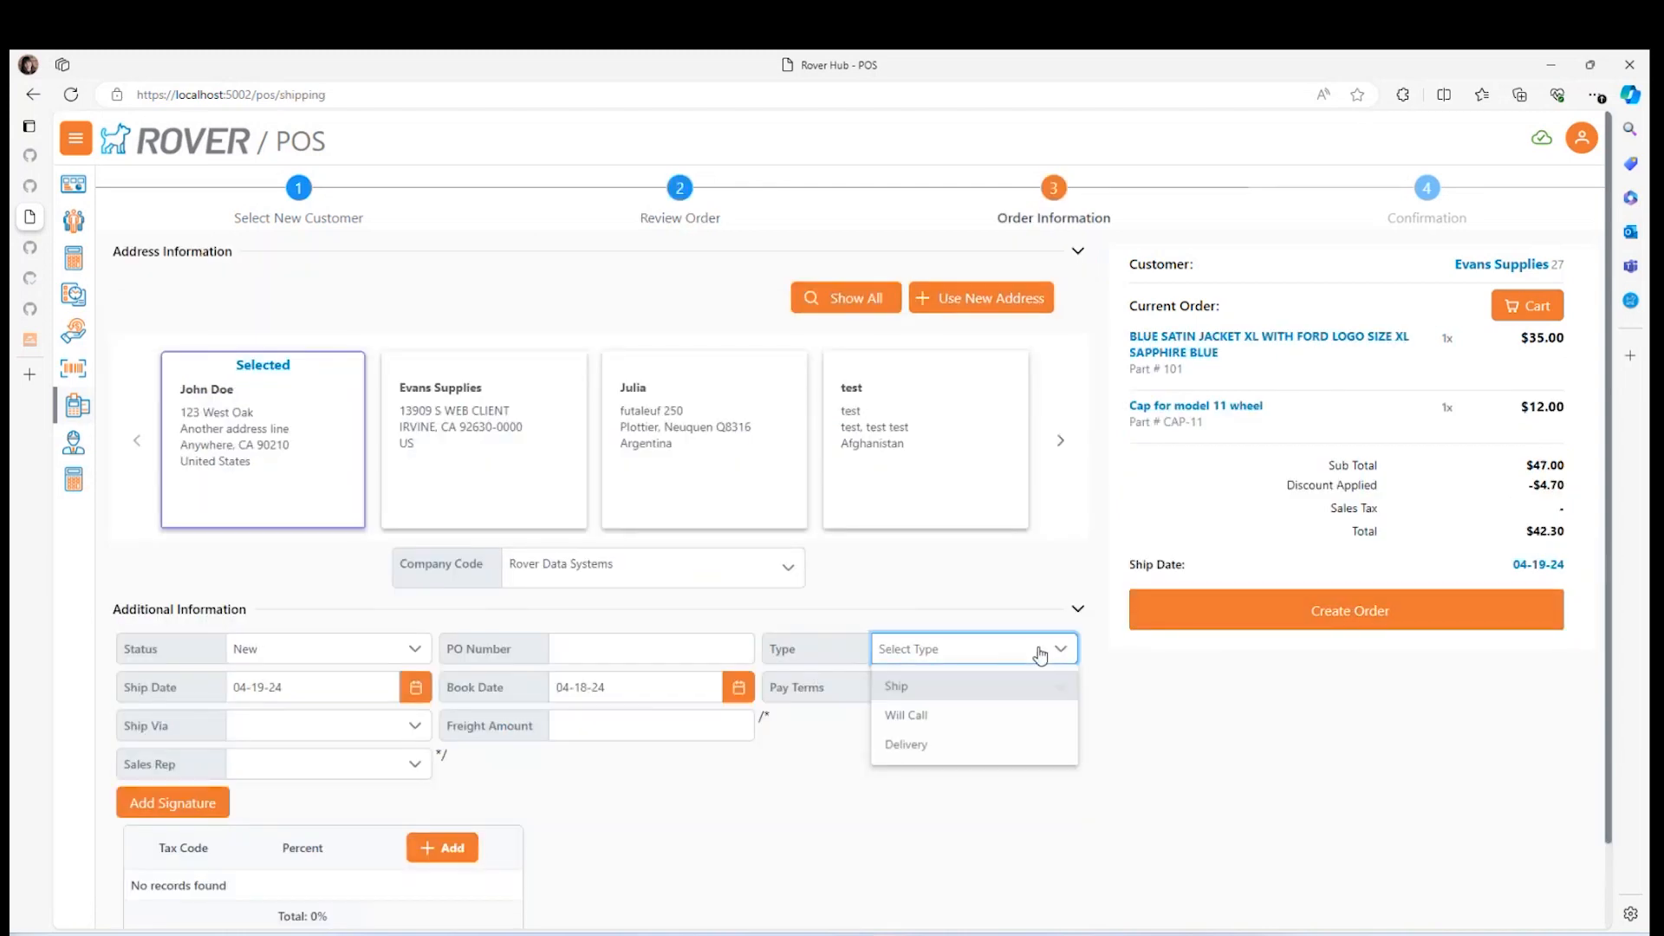
left_click(953, 683)
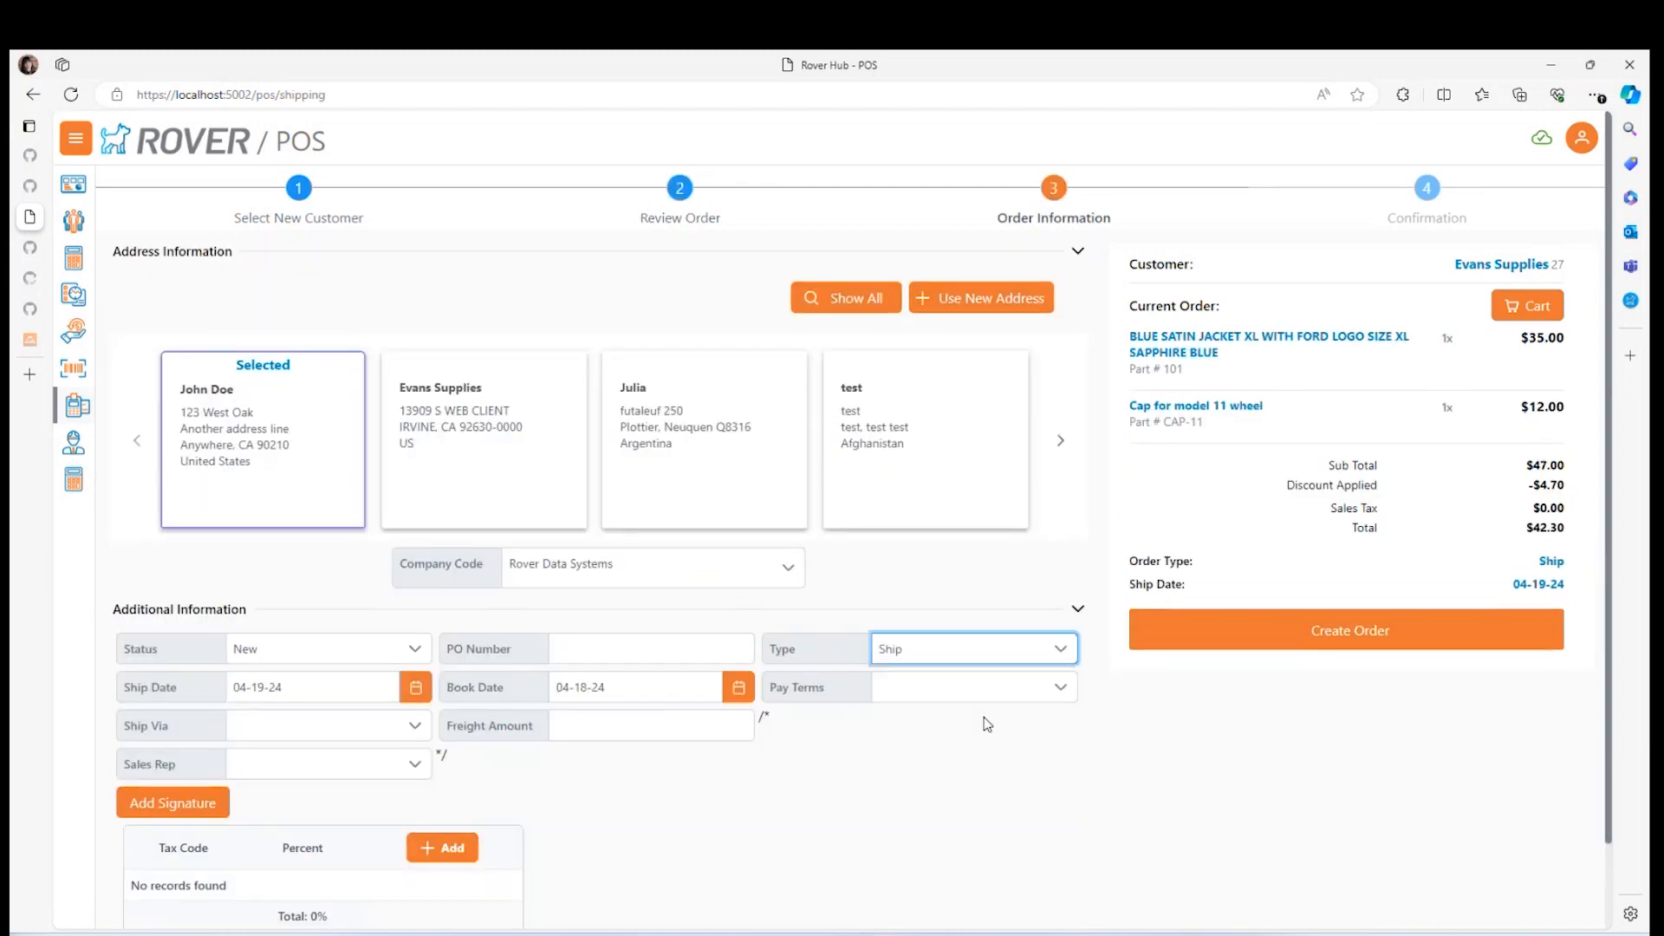
left_click(1345, 627)
left_click(841, 464)
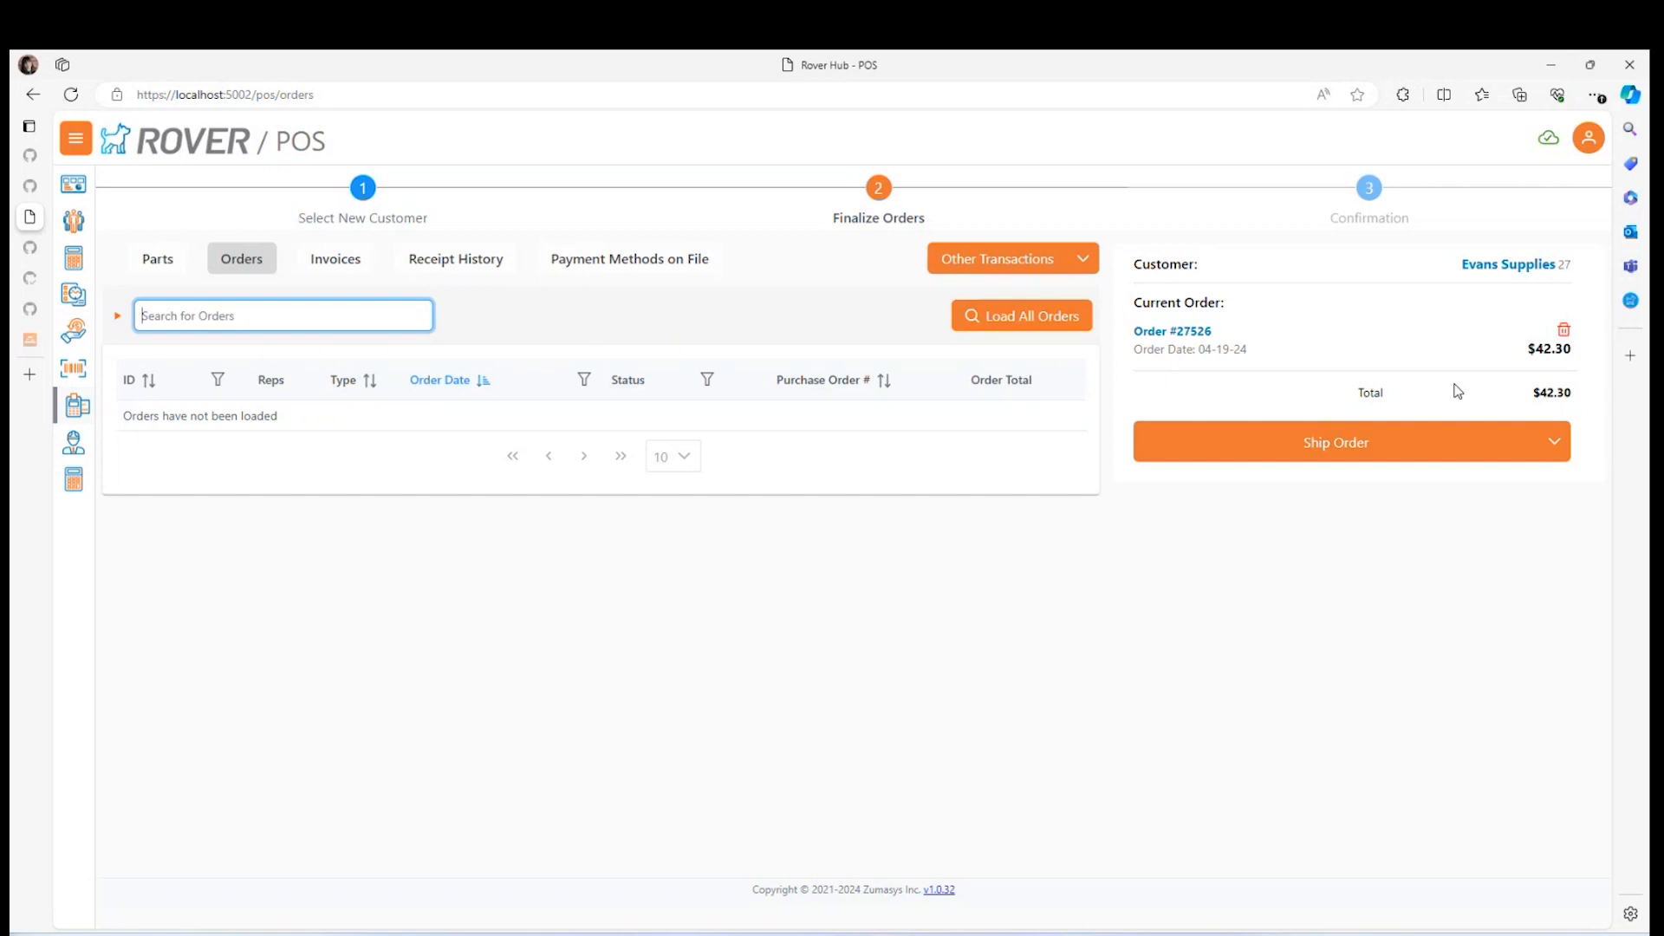
Step: Start a partial shipment of the Evans Supplies order and review its ship quantities and PO vendor fields
left_click(1563, 436)
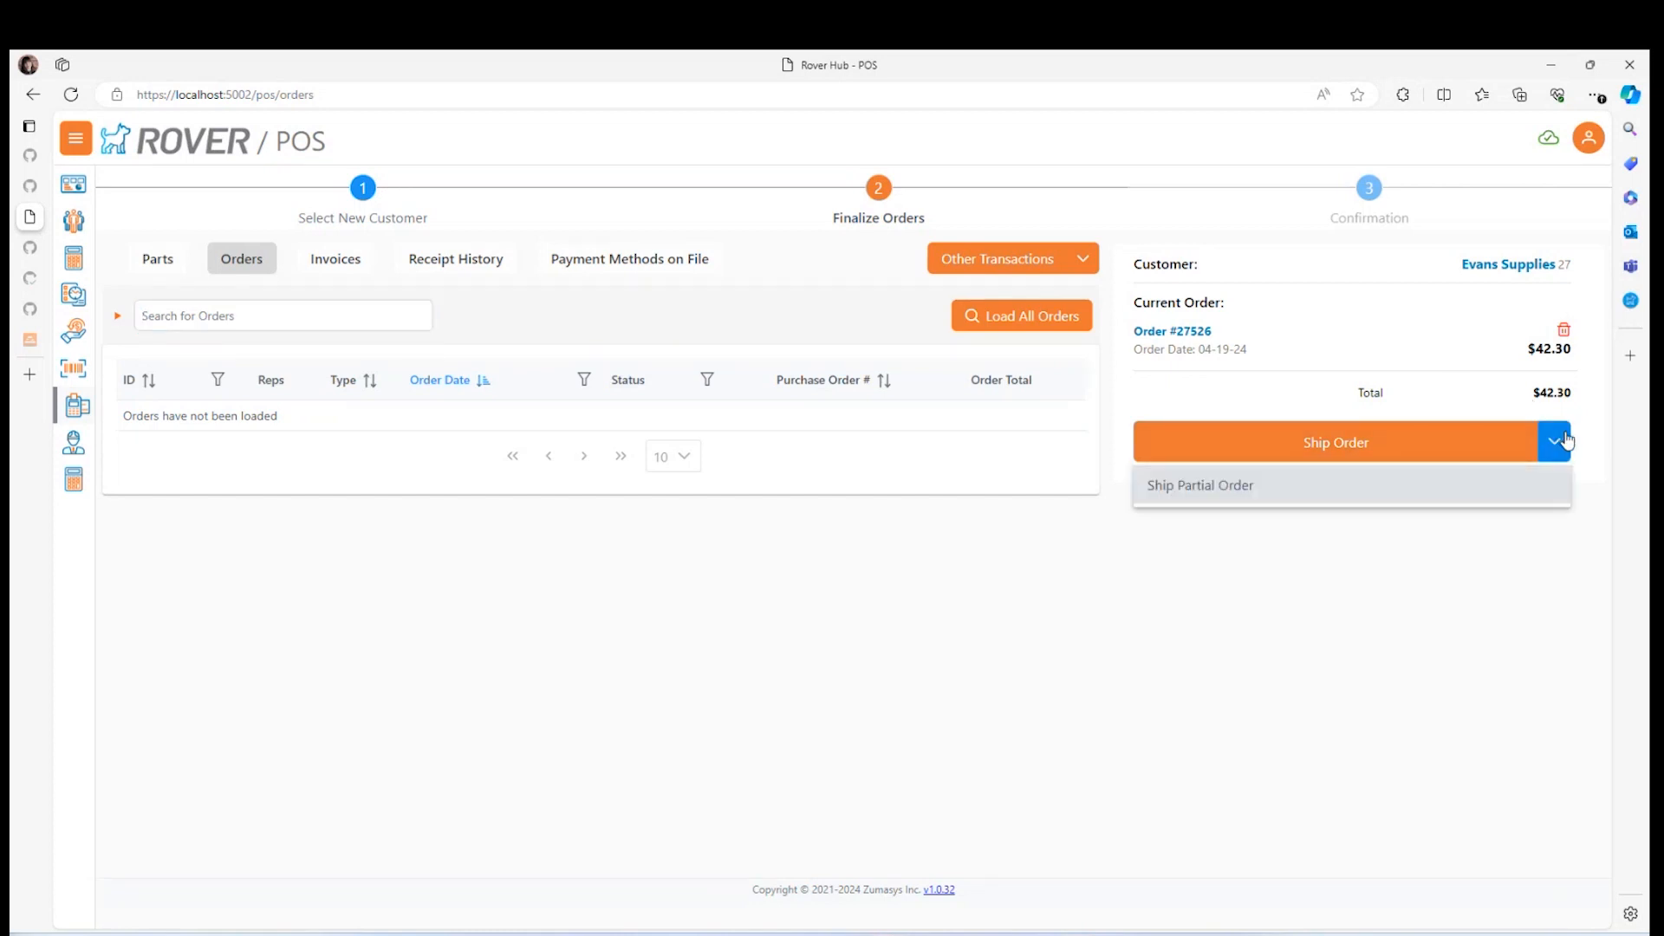
left_click(1362, 500)
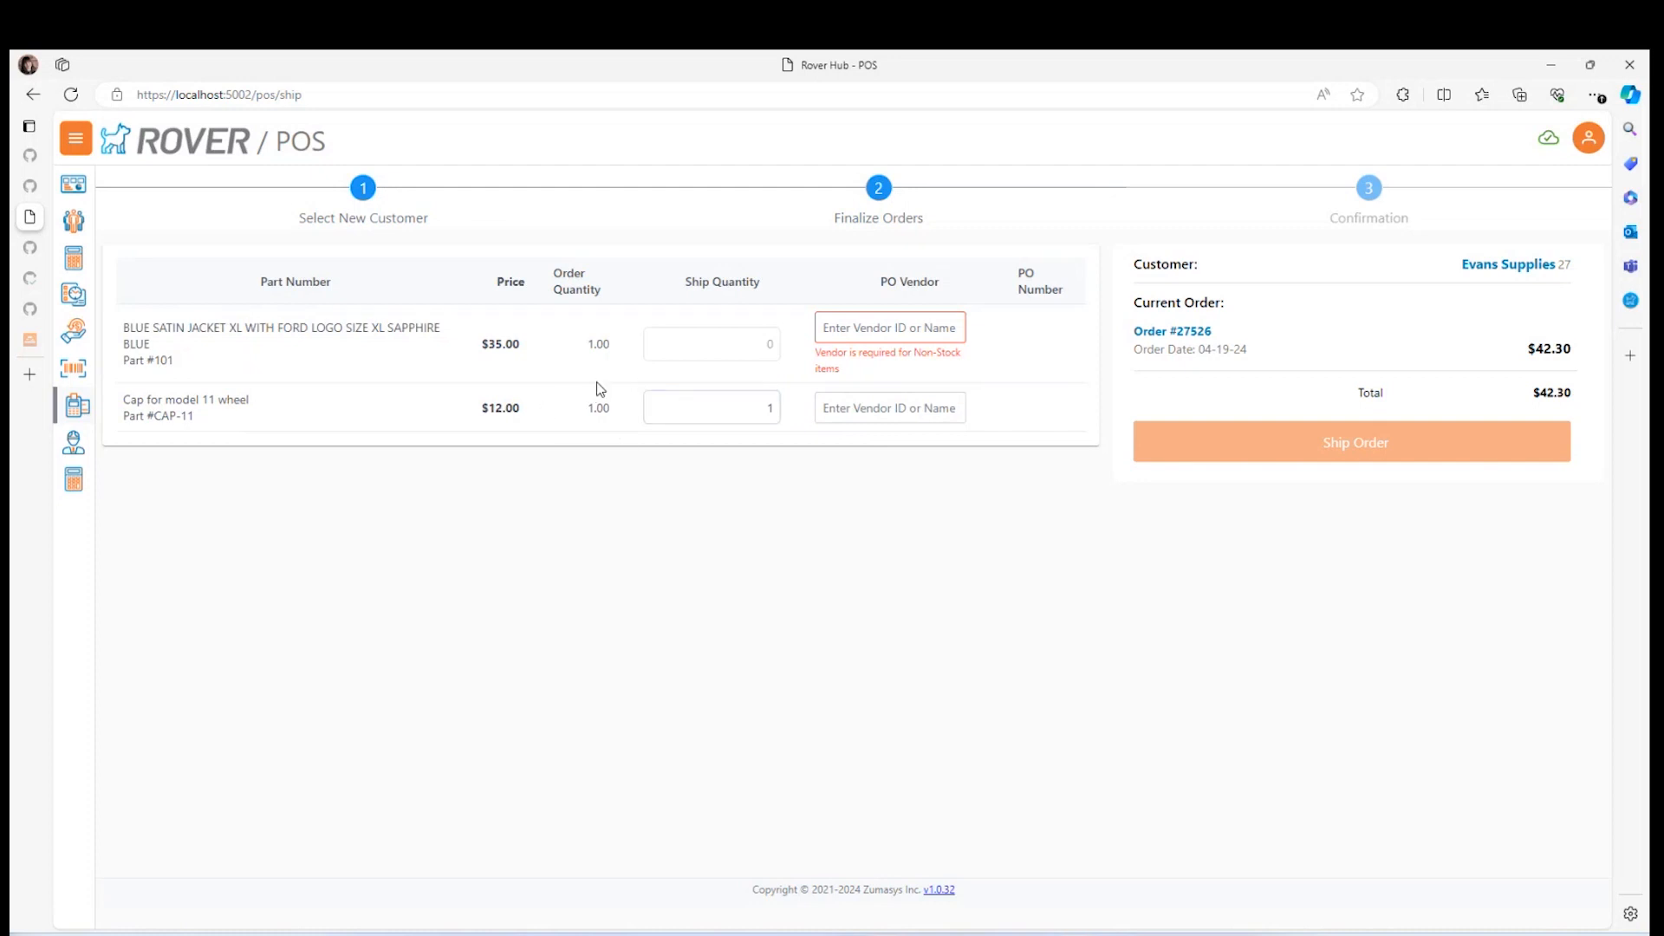
left_click(739, 403)
left_click(783, 433)
left_click(848, 399)
left_click(873, 372)
Step: Pick a PO vendor for the non-stock XL blue satin jacket by searching "a", and ship the order with one Cap for model 11 wheel
left_click(829, 334)
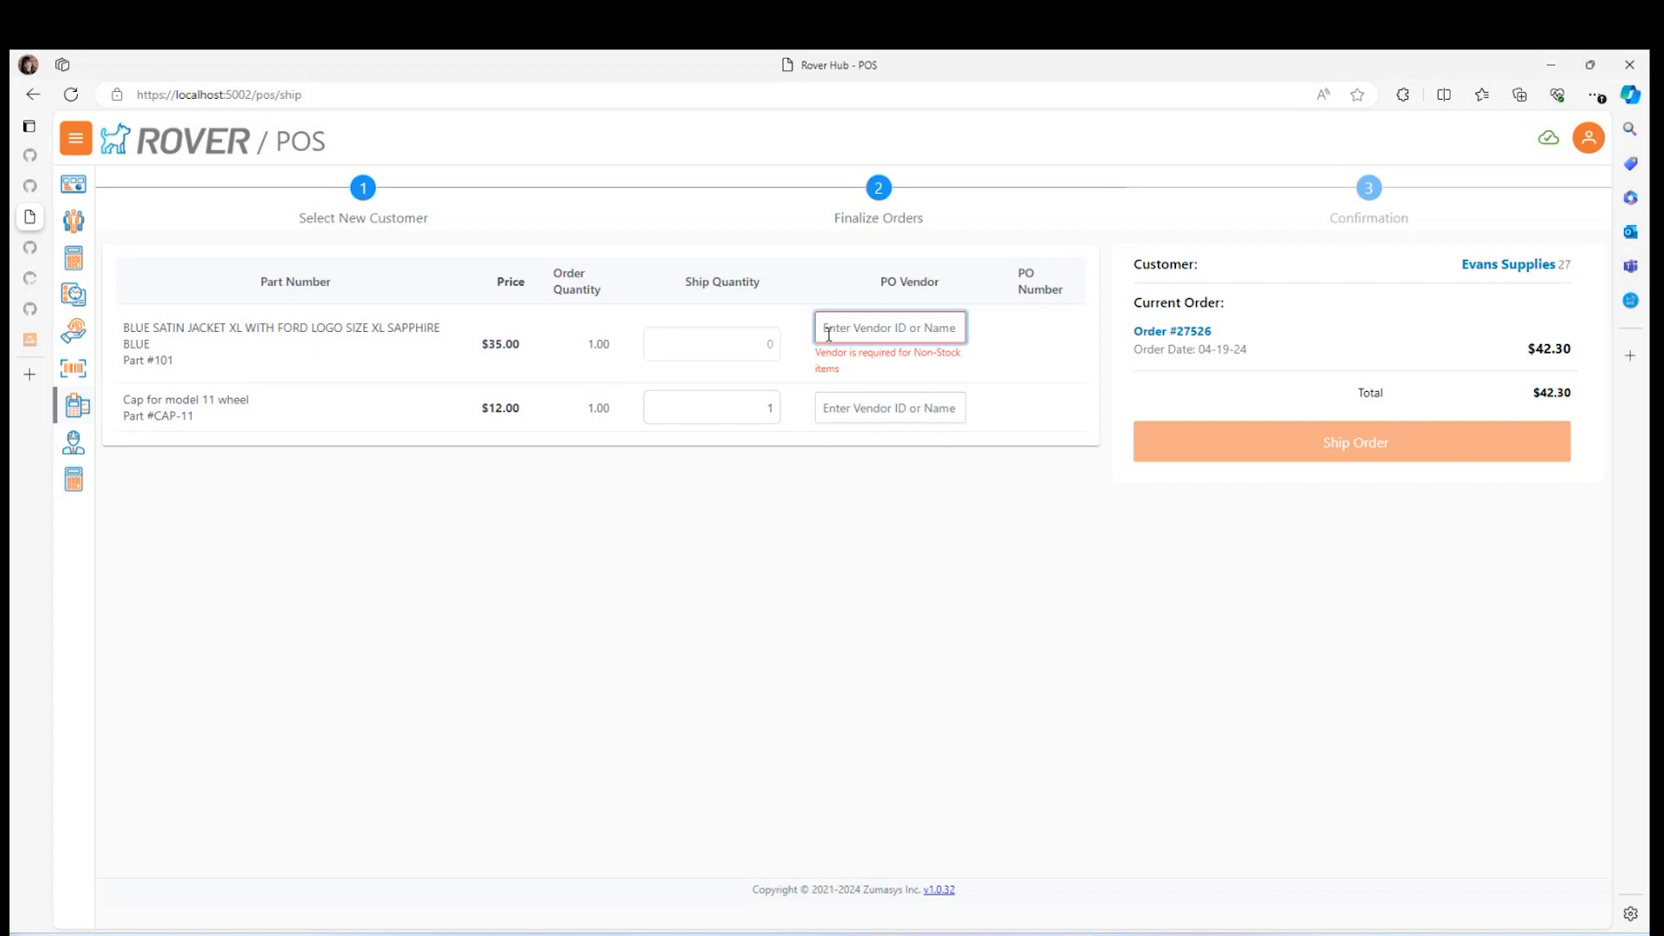
type("a")
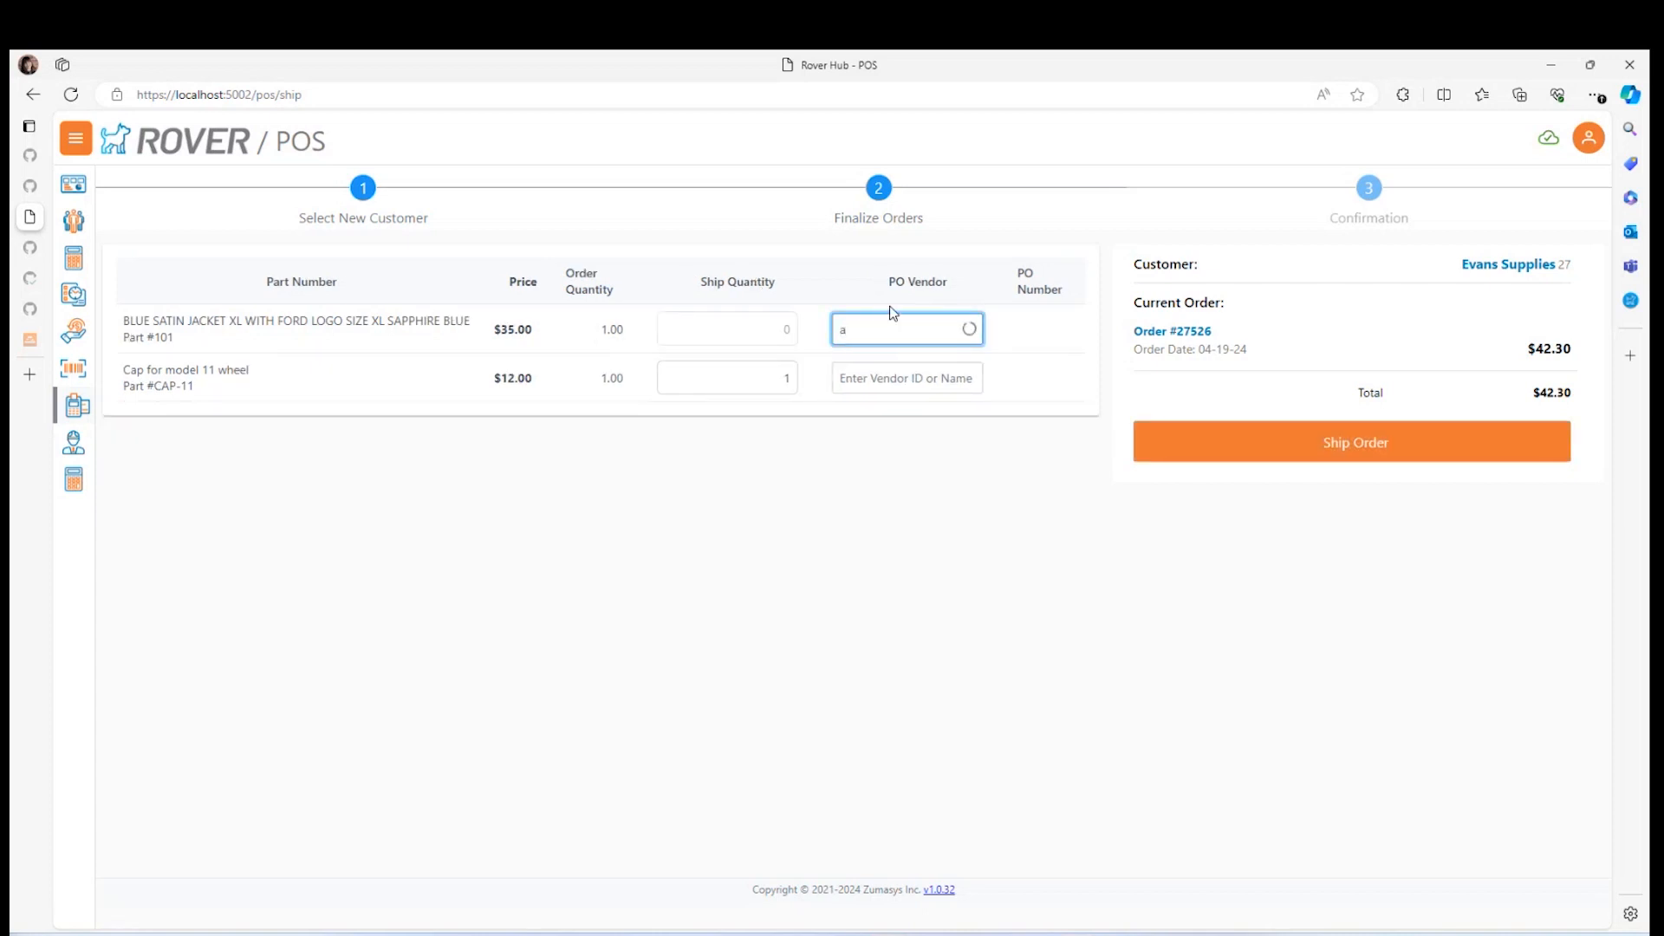
left_click(938, 381)
left_click(1241, 455)
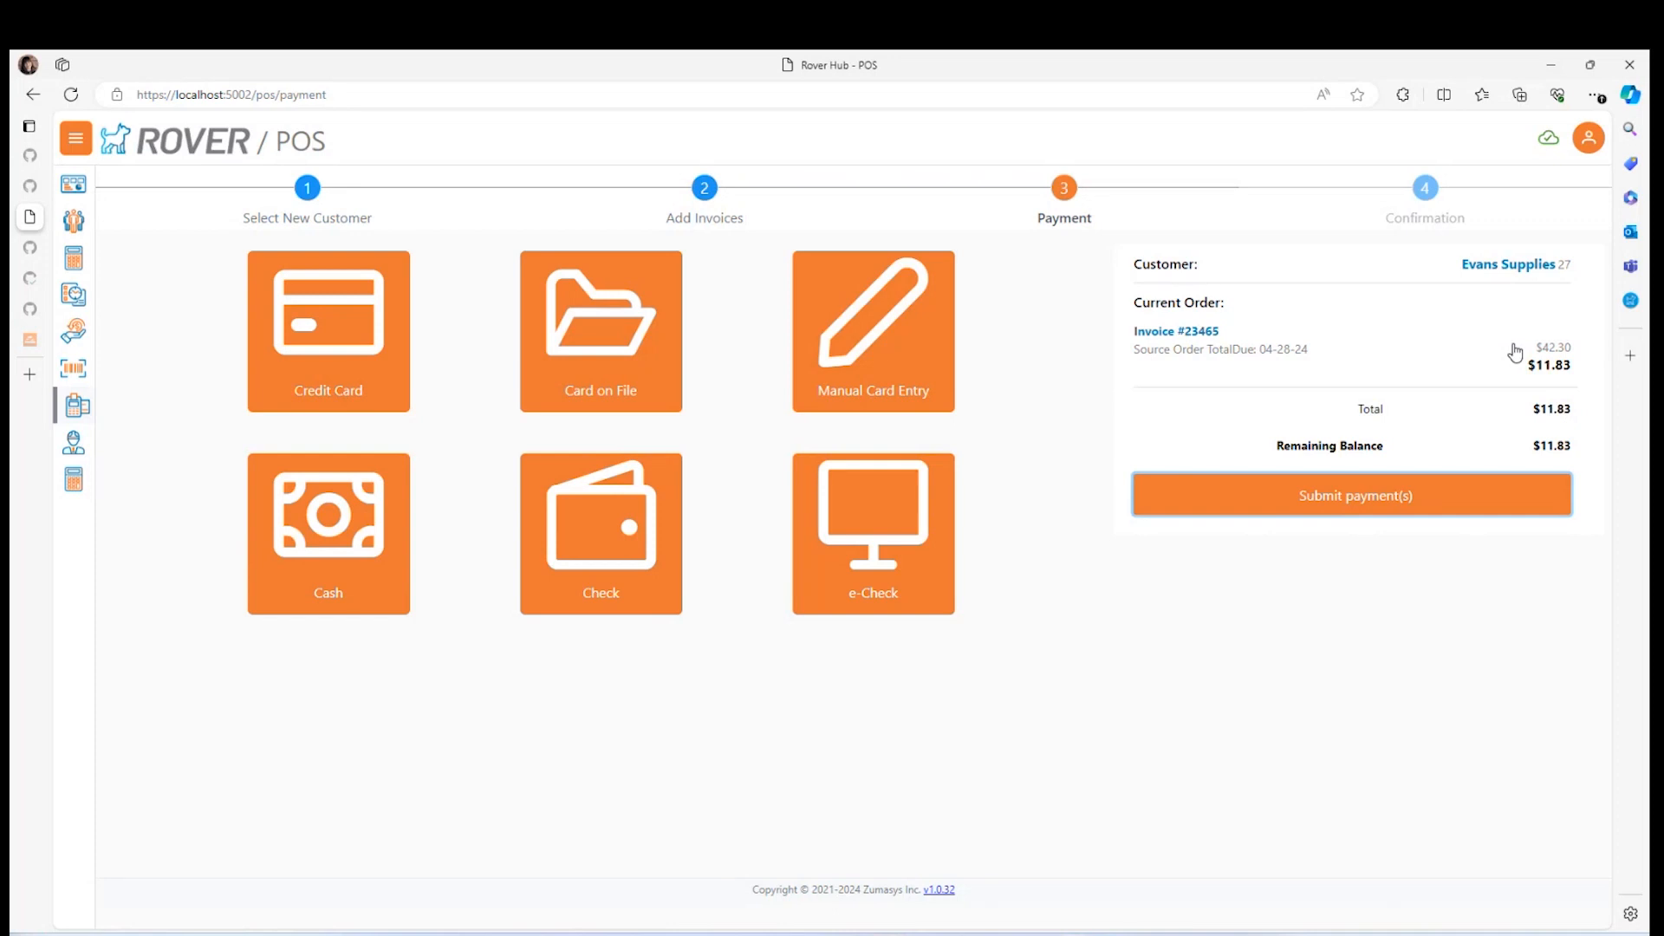
left_click(381, 555)
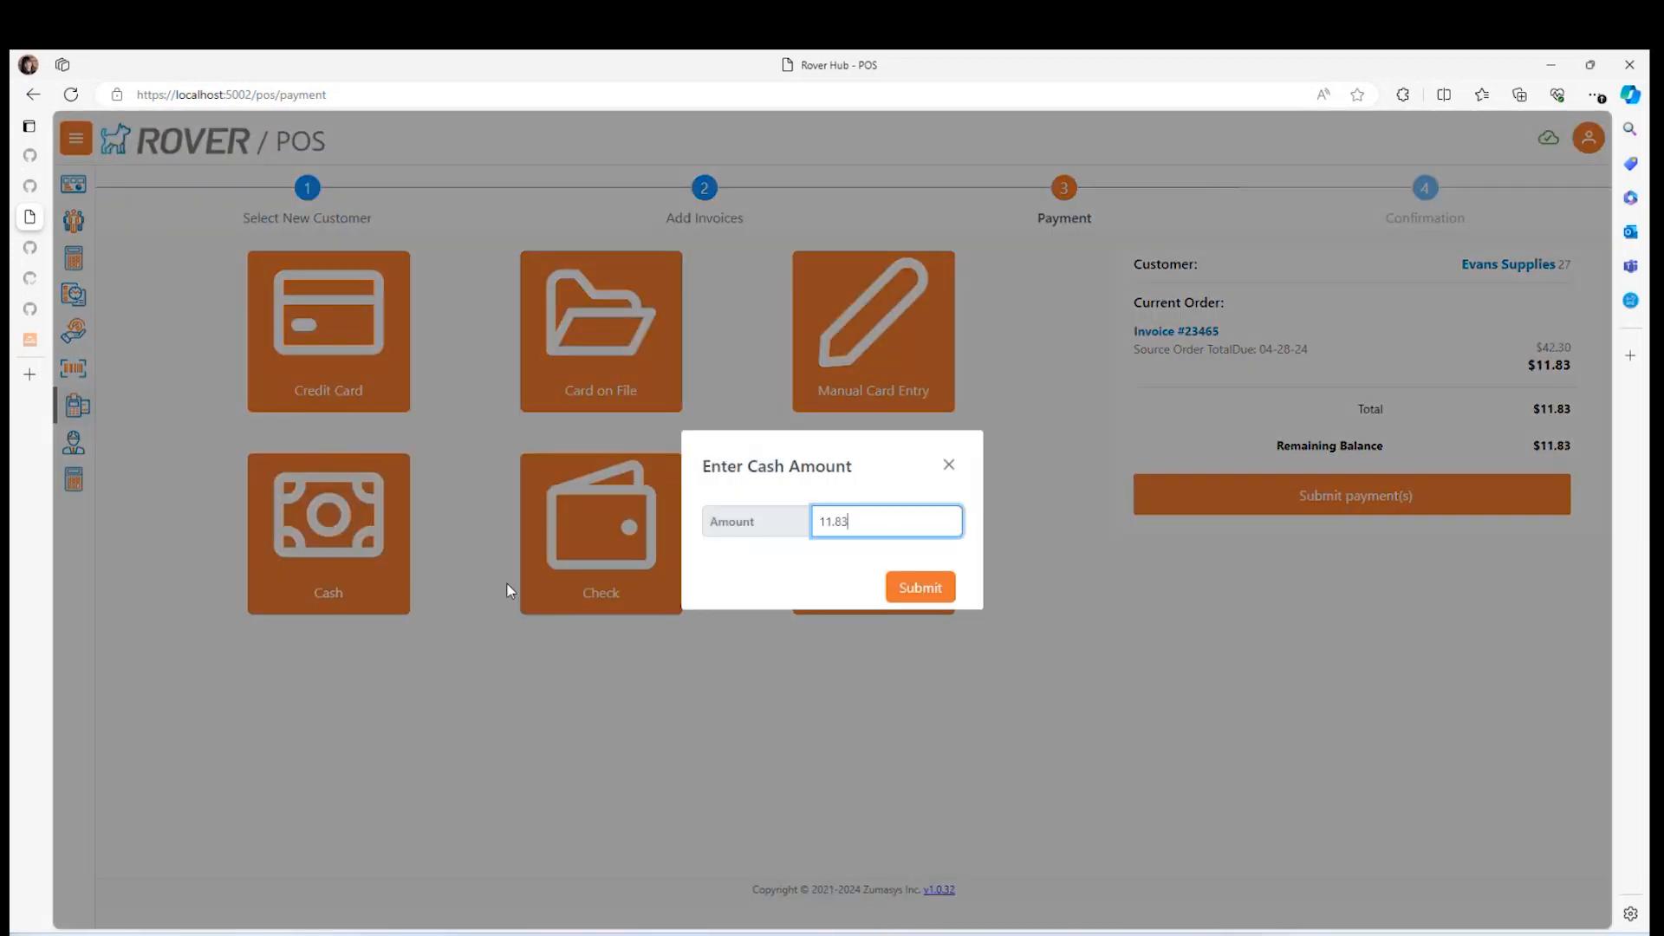
left_click(921, 590)
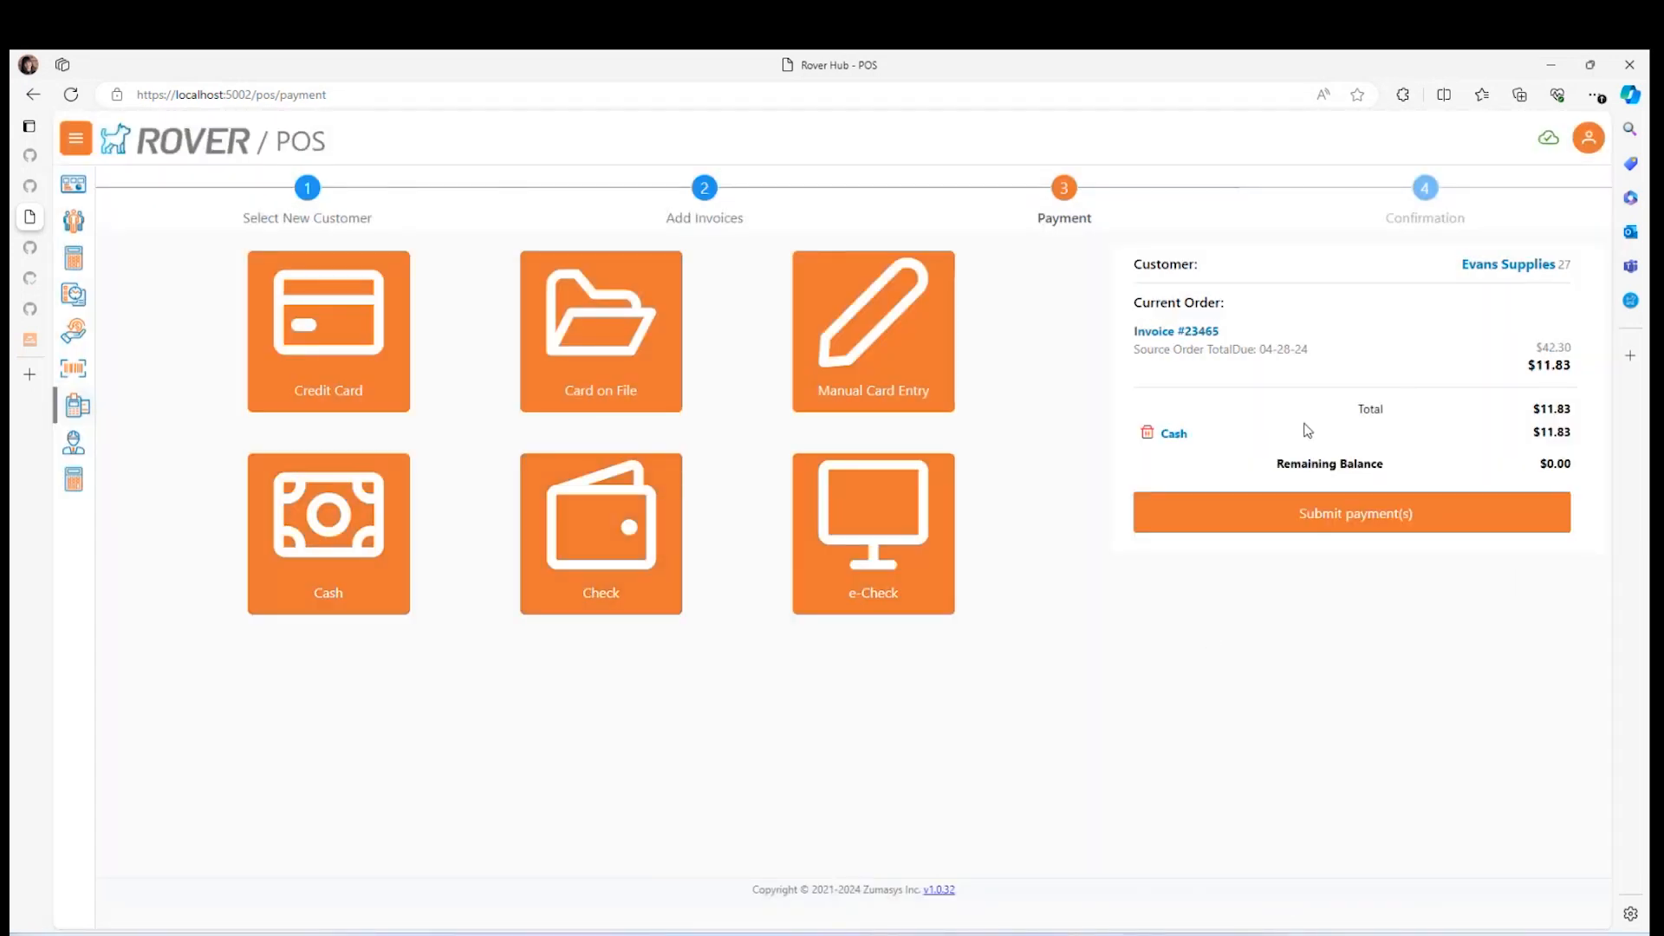
left_click(1147, 432)
Step: Pay the invoice with $30.00 cash and submit the payment with the overage applied to the account
left_click(332, 559)
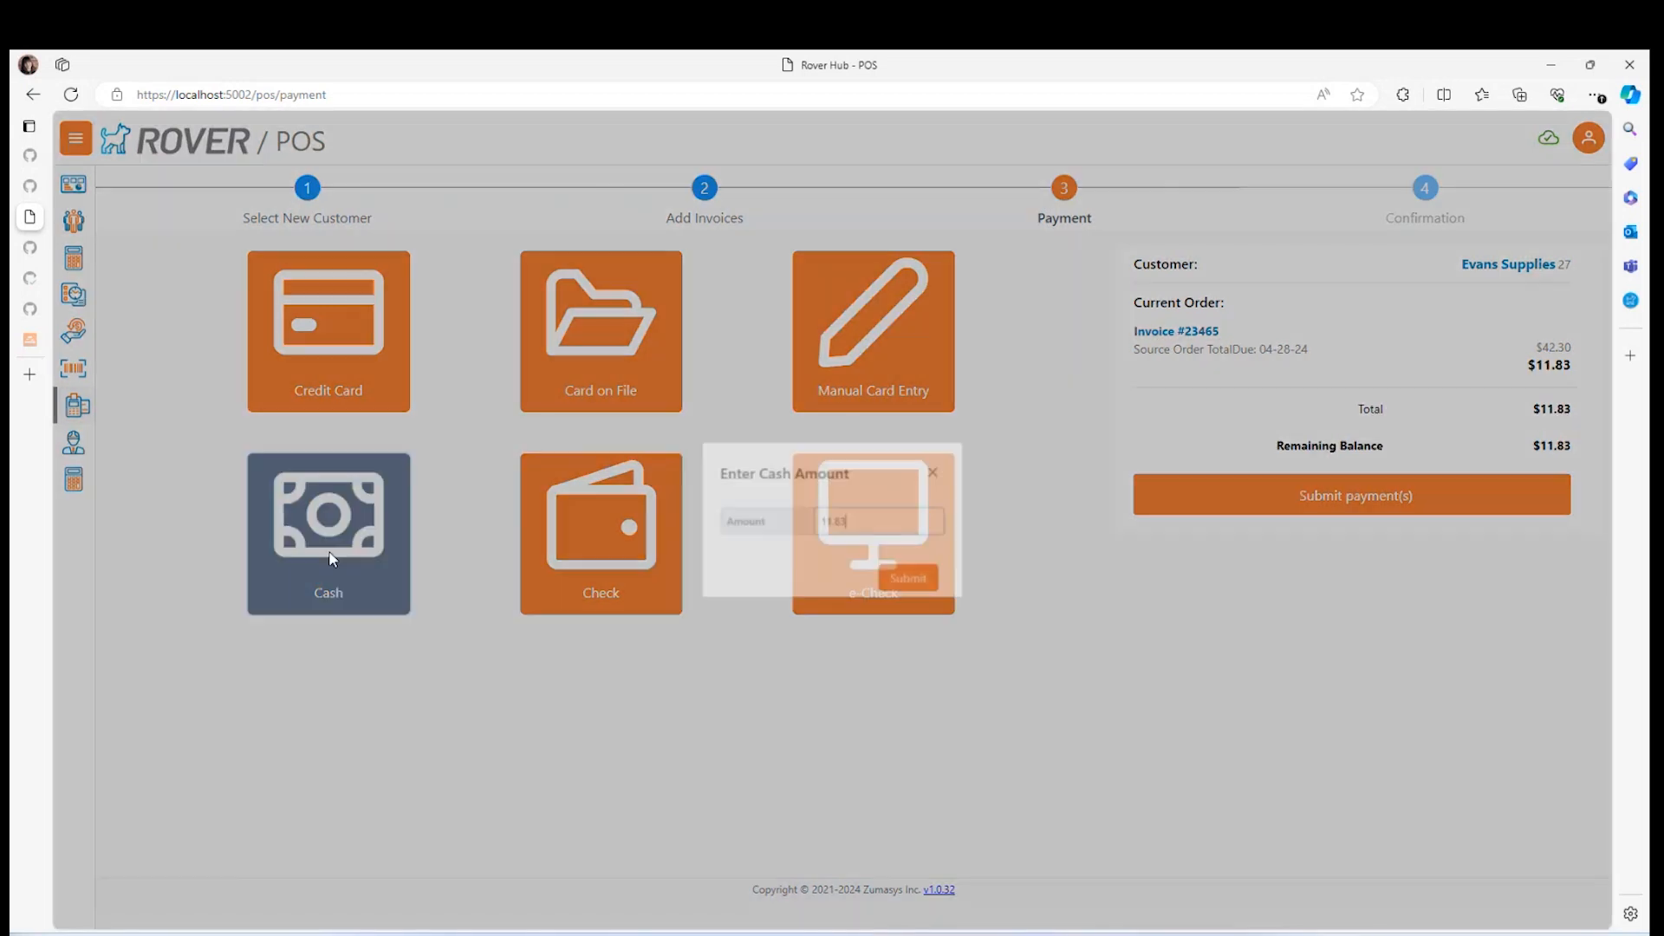
left_click_drag(884, 520, 784, 536)
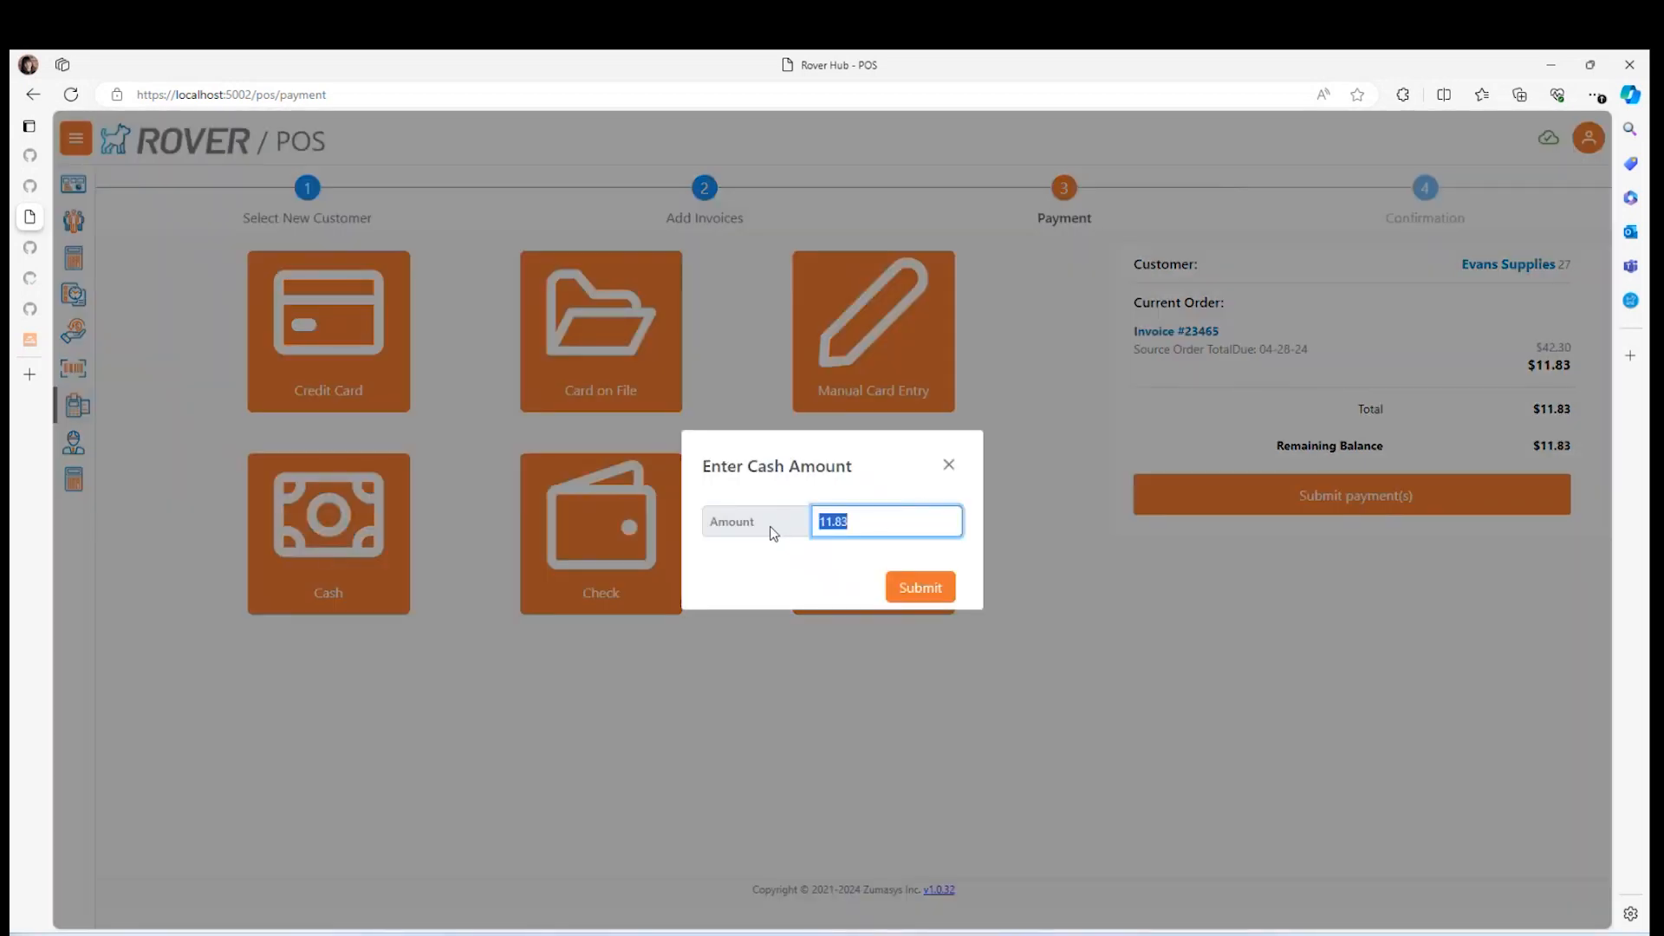
type("30")
left_click(901, 590)
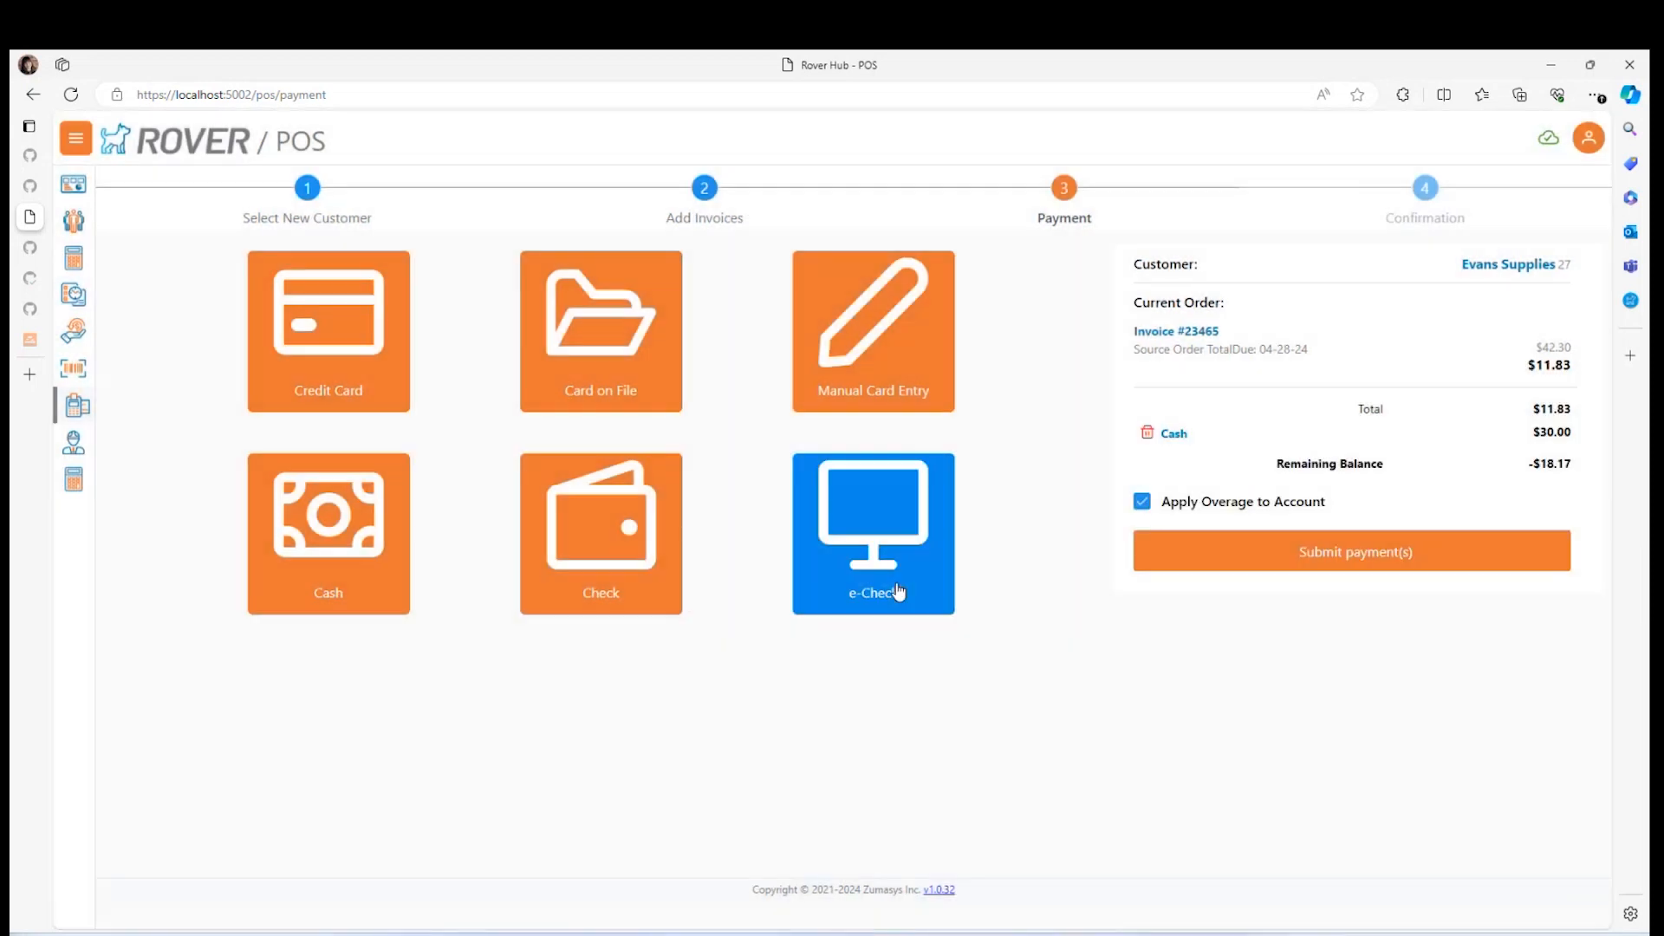
left_click(1407, 554)
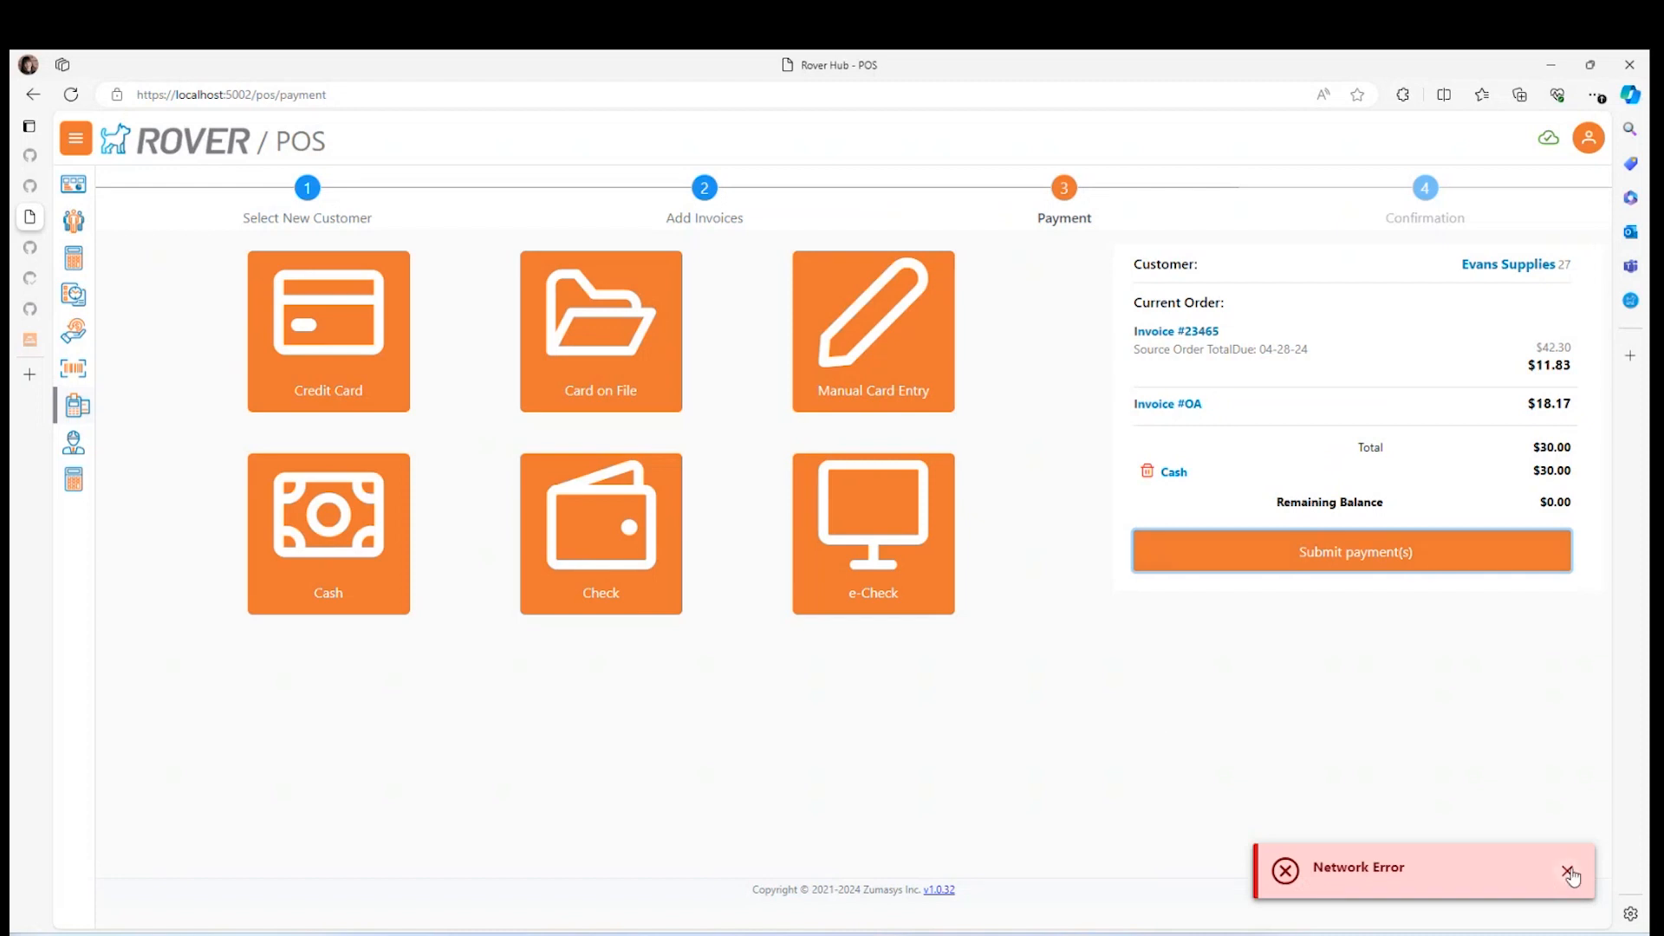
left_click(1568, 871)
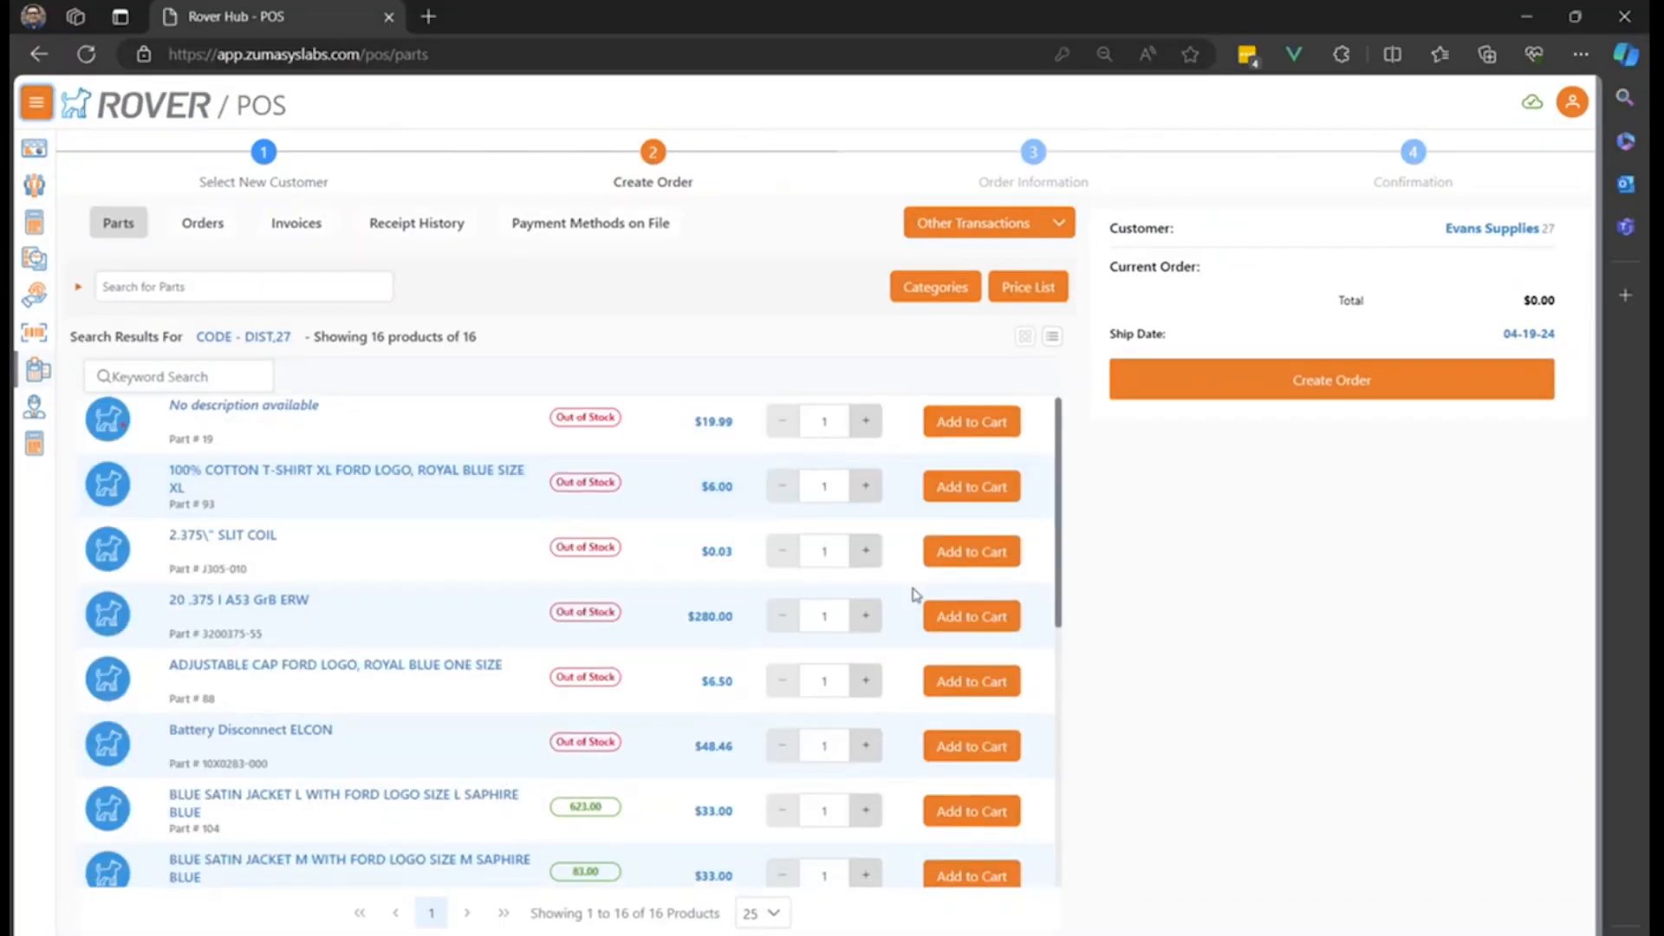
Step: Add one size L and one size M blue satin jacket with Ford logo to the new Evans Supplies order
scroll(914, 589, "down", 2)
left_click(969, 687)
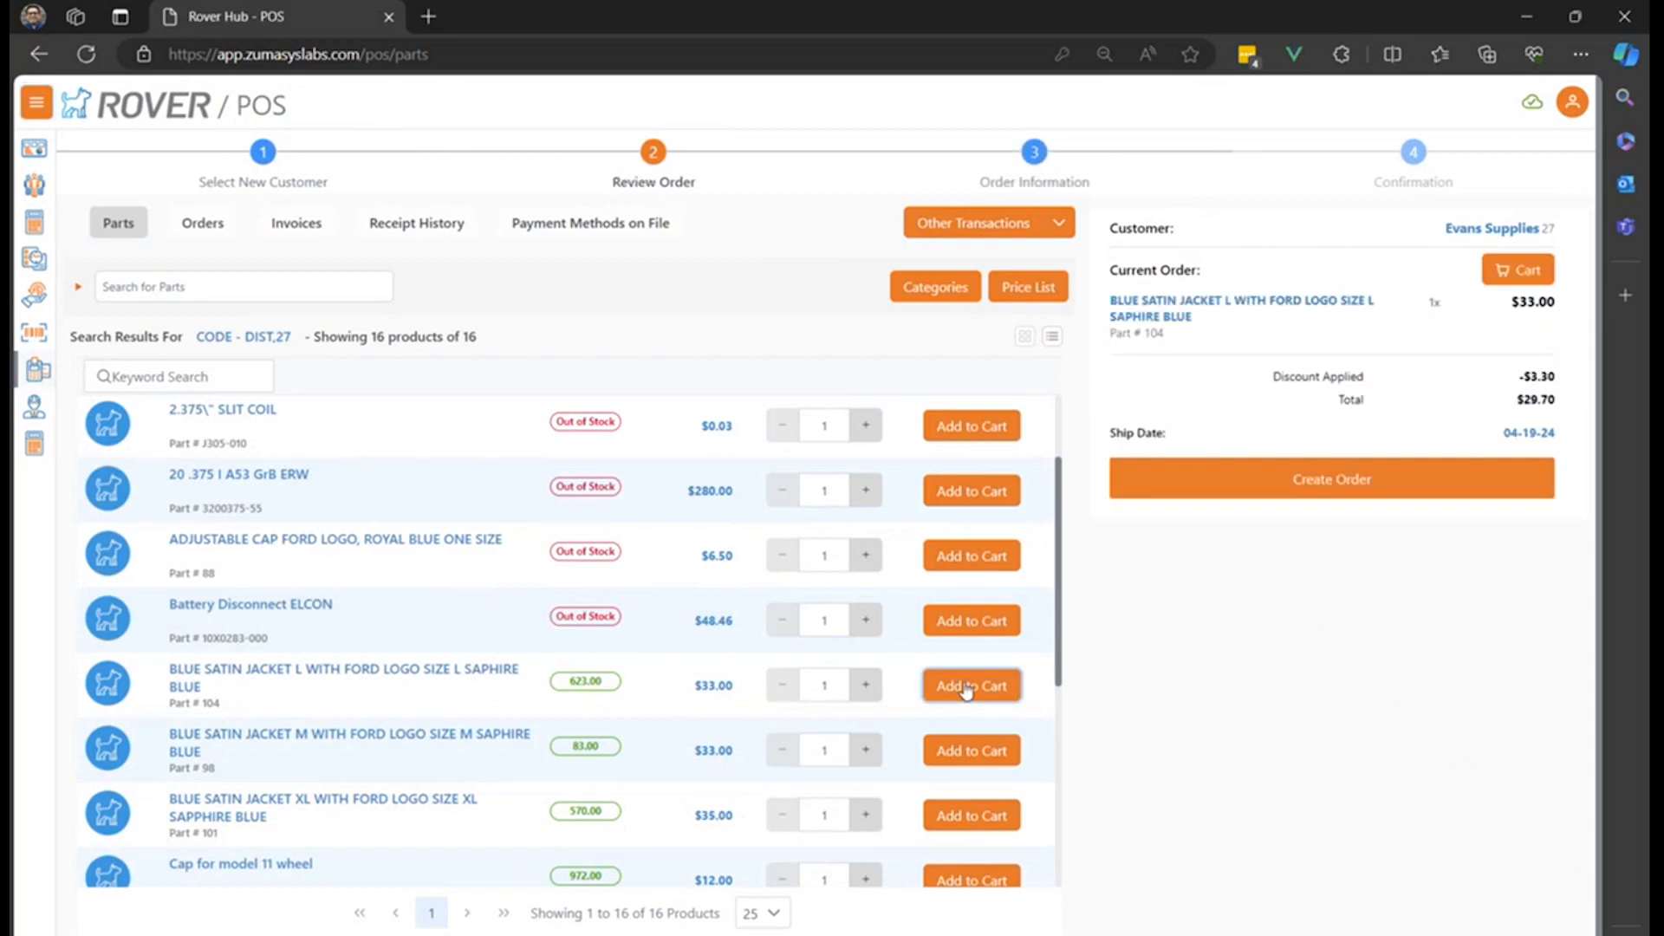
left_click(970, 751)
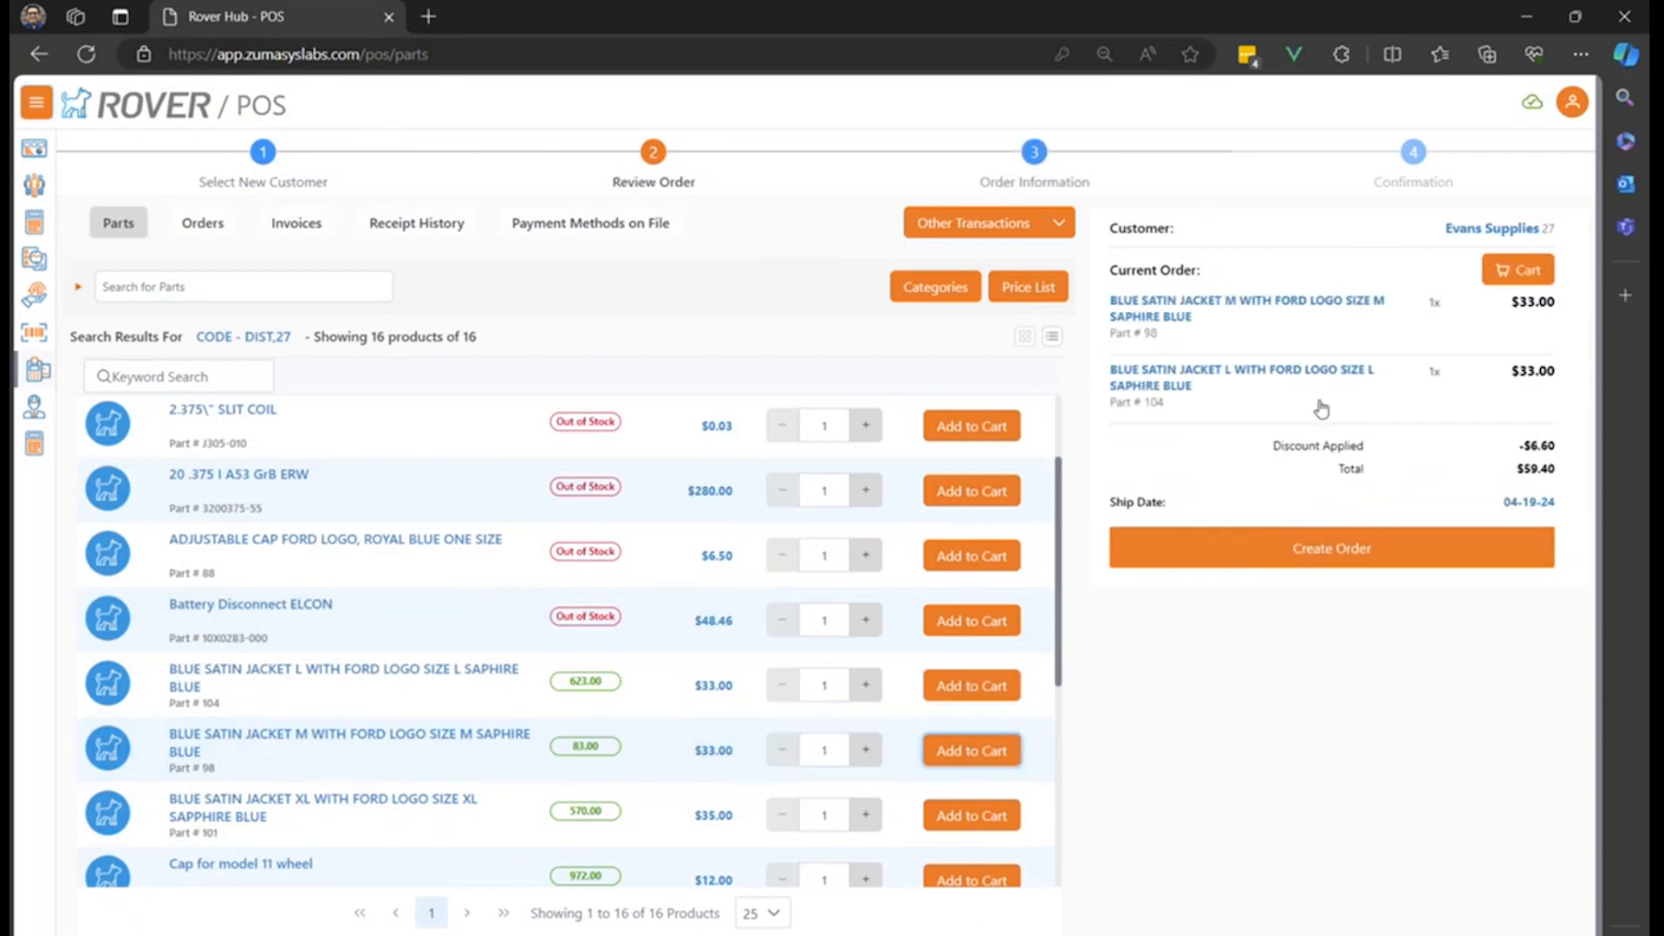
Step: In the shopping cart, expand the size M blue satin jacket's line notes, set its quantity to 4 and save the line
left_click(1504, 277)
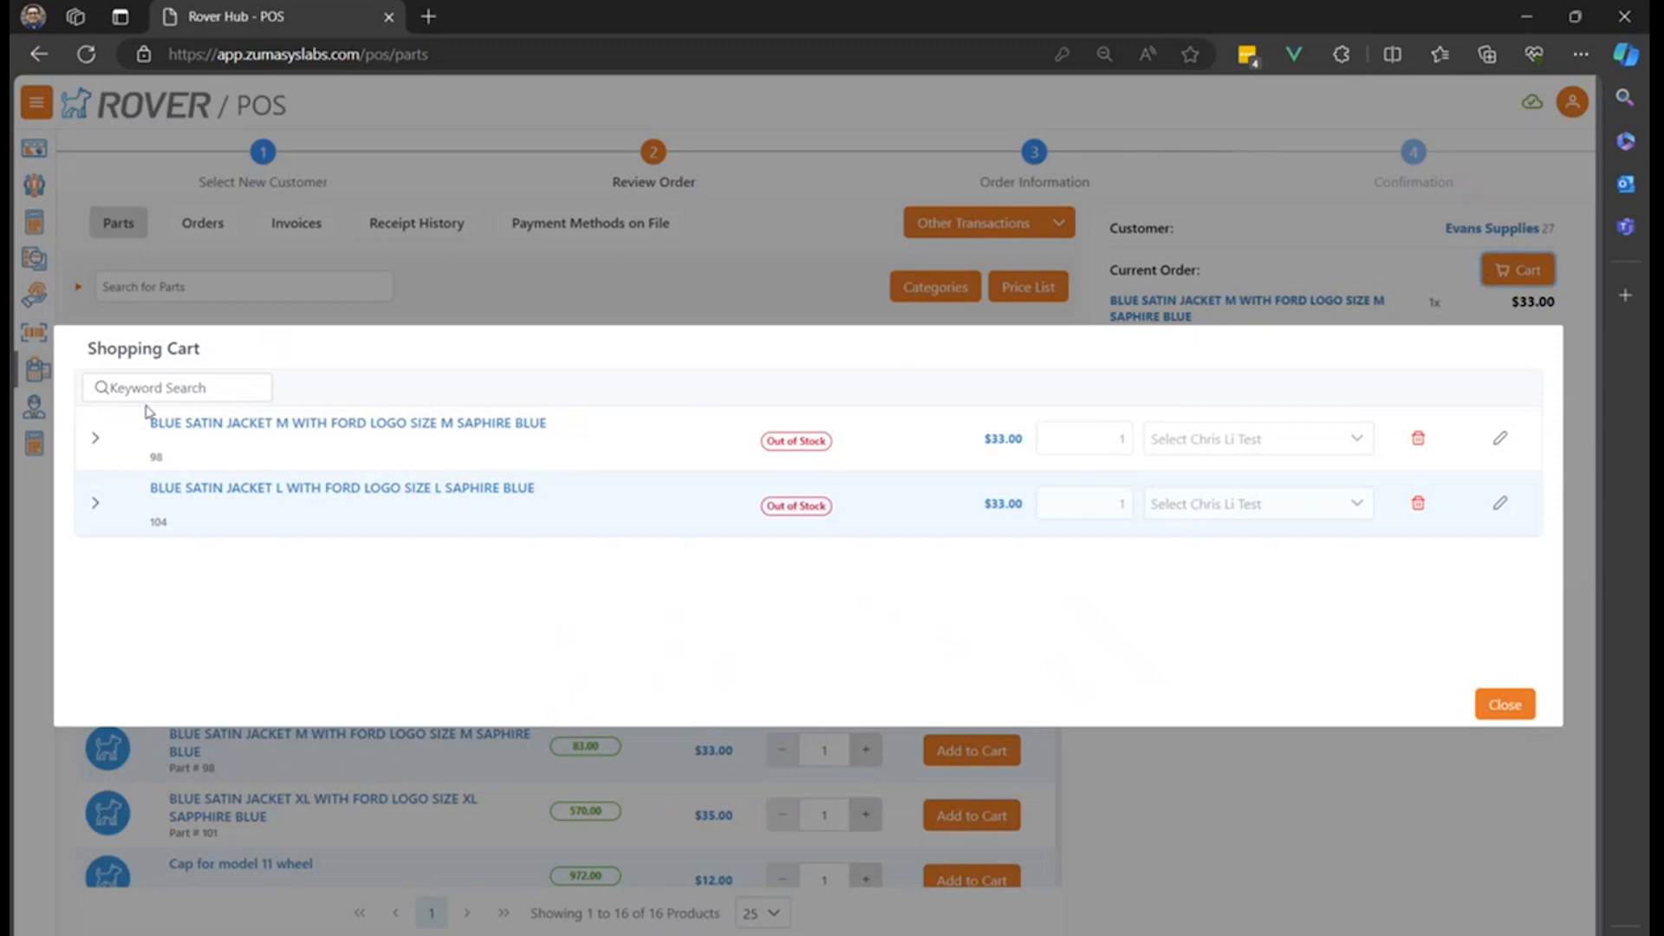
left_click(96, 437)
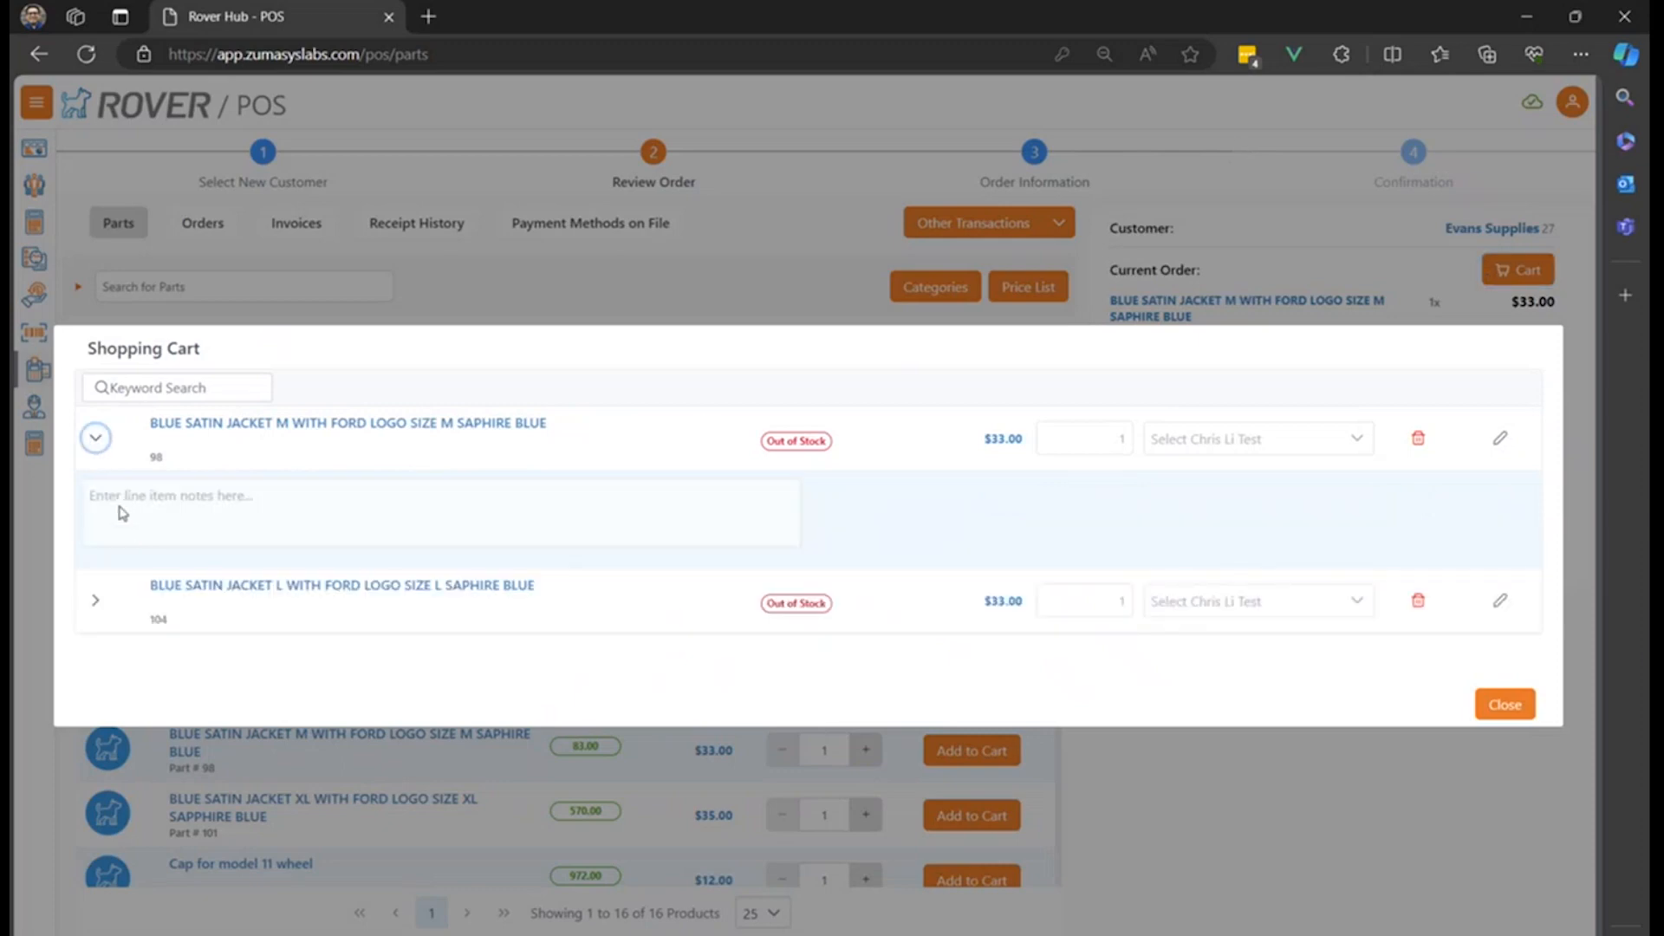
left_click(1502, 440)
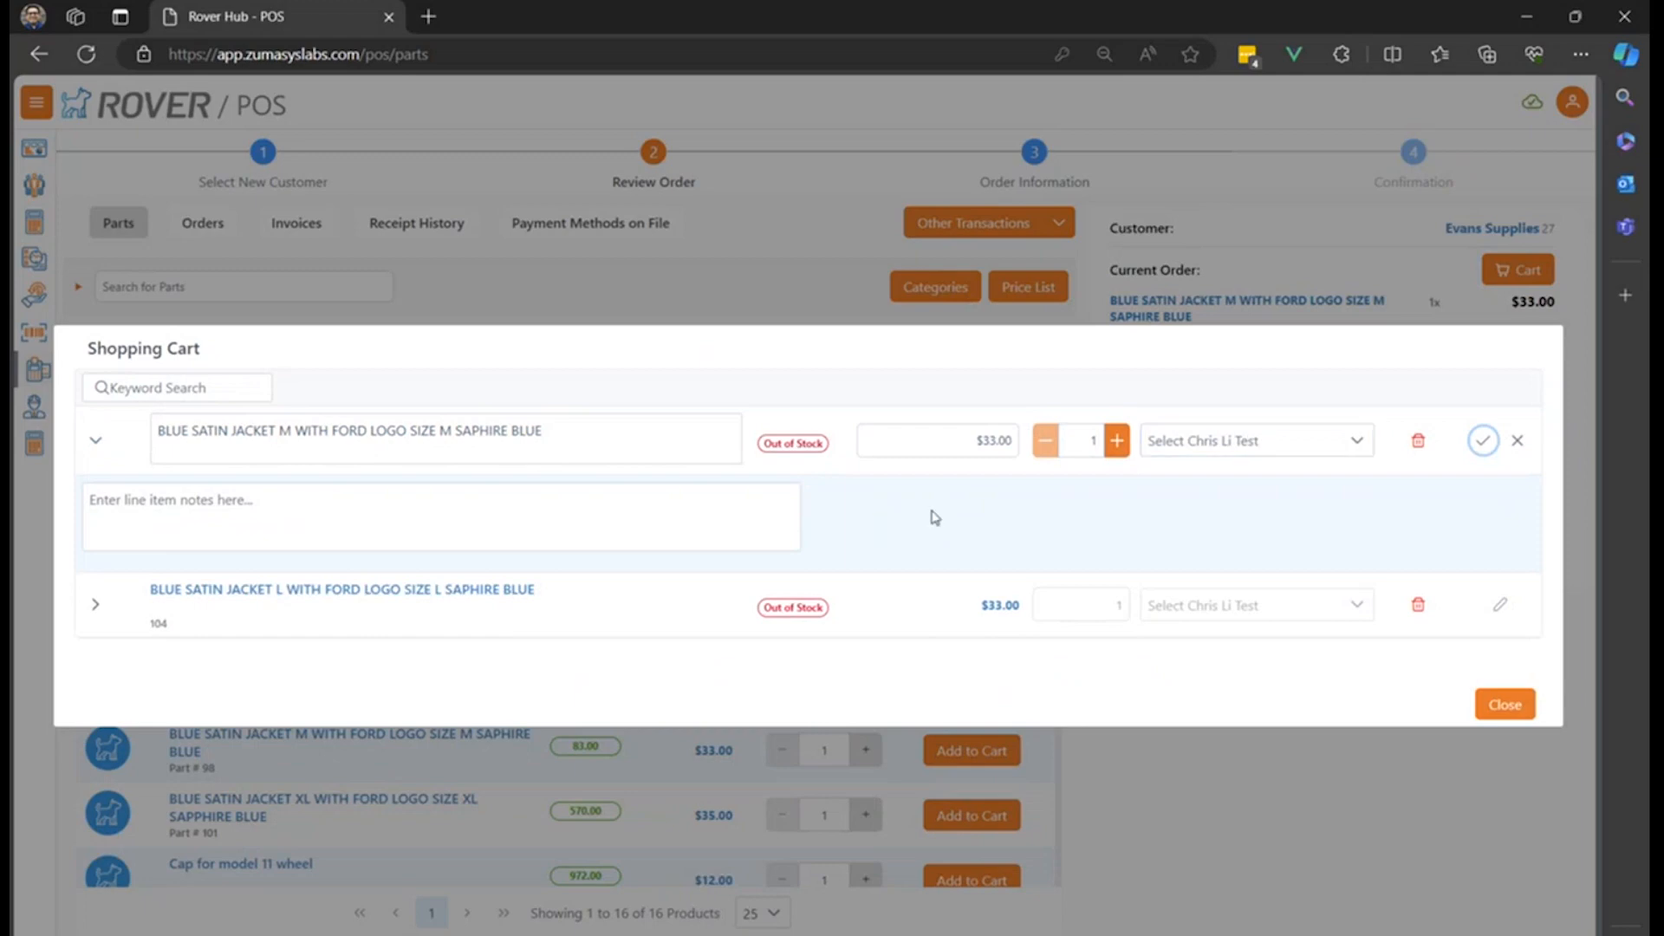
left_click(1118, 442)
left_click(1118, 444)
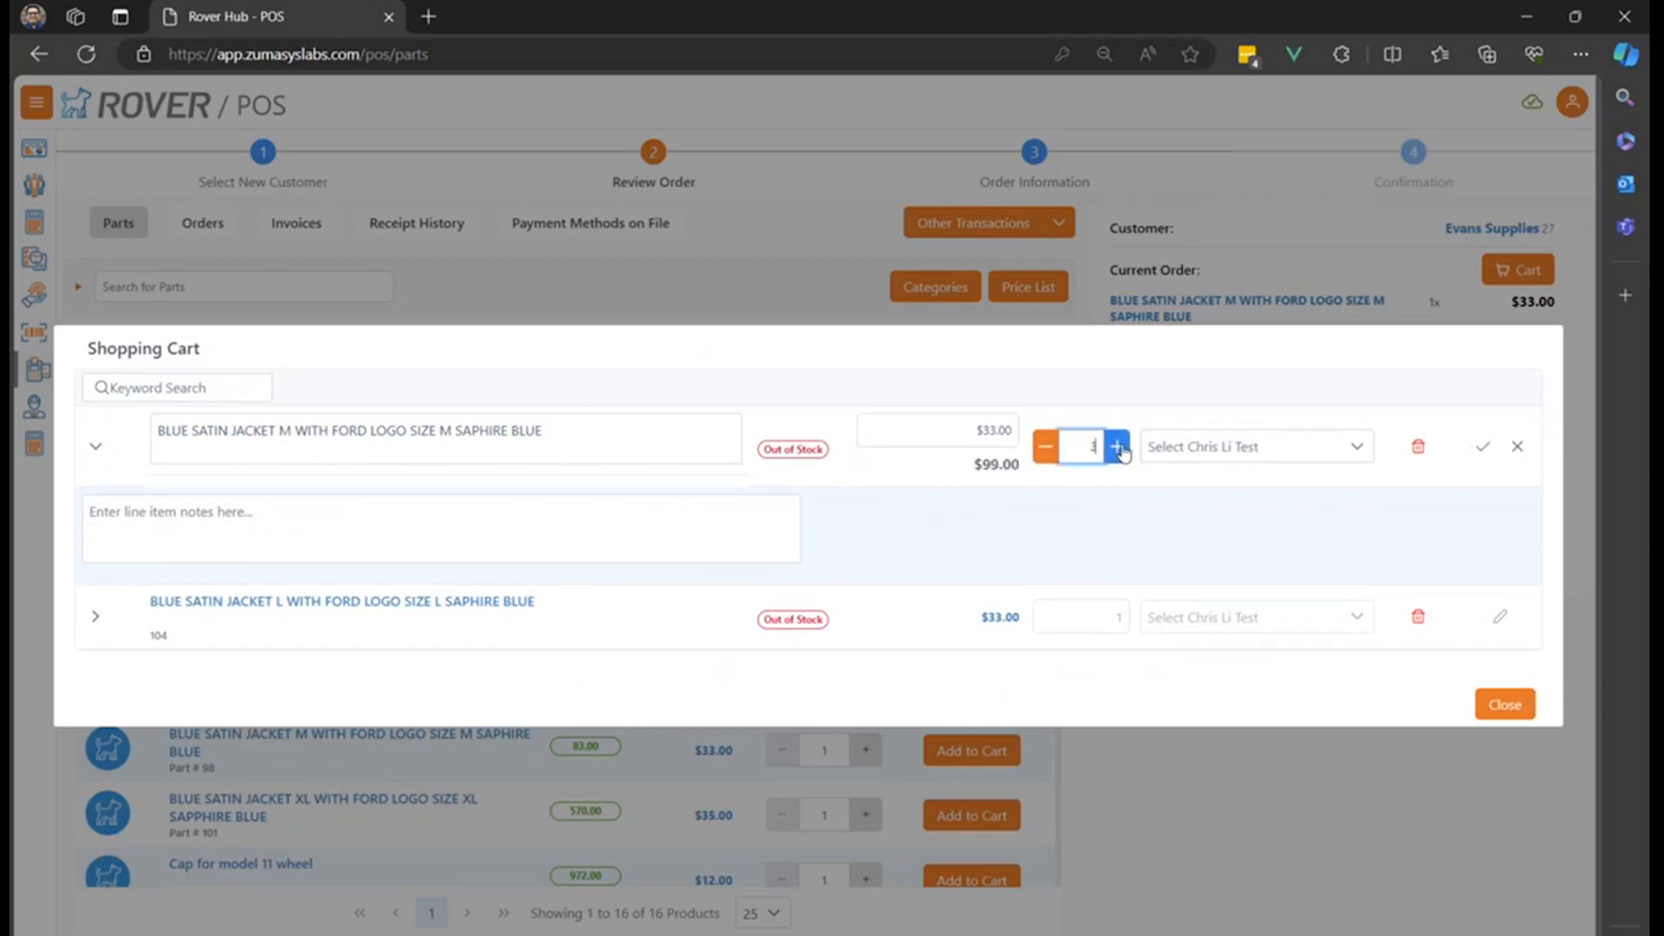
left_click(1118, 447)
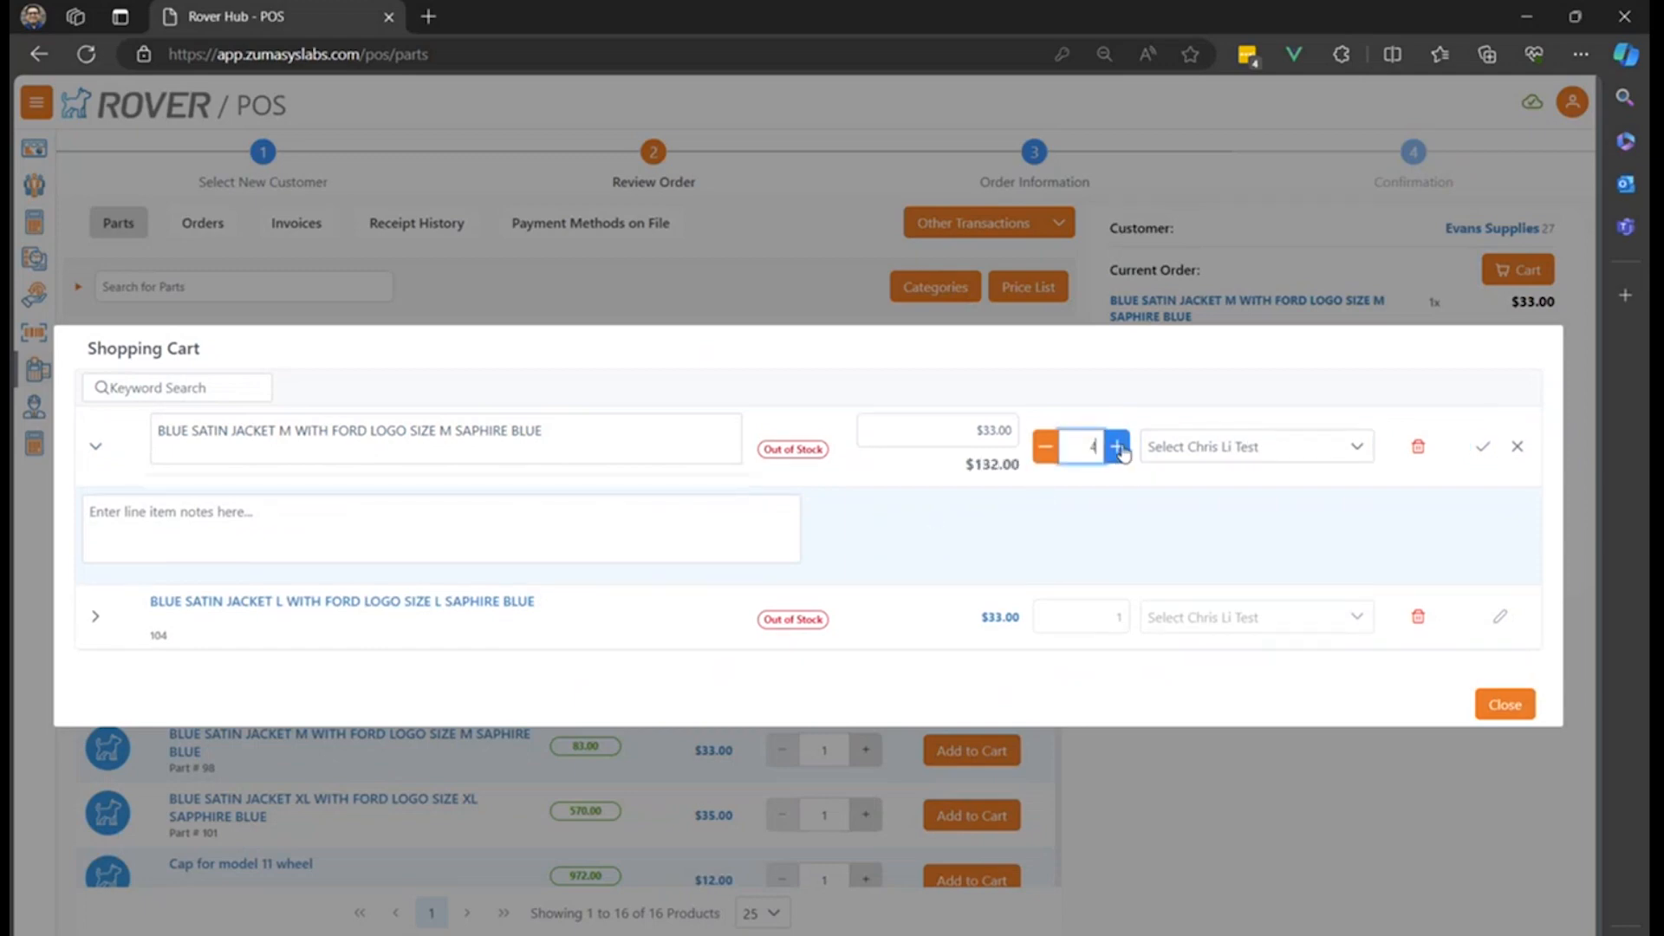
left_click(1481, 452)
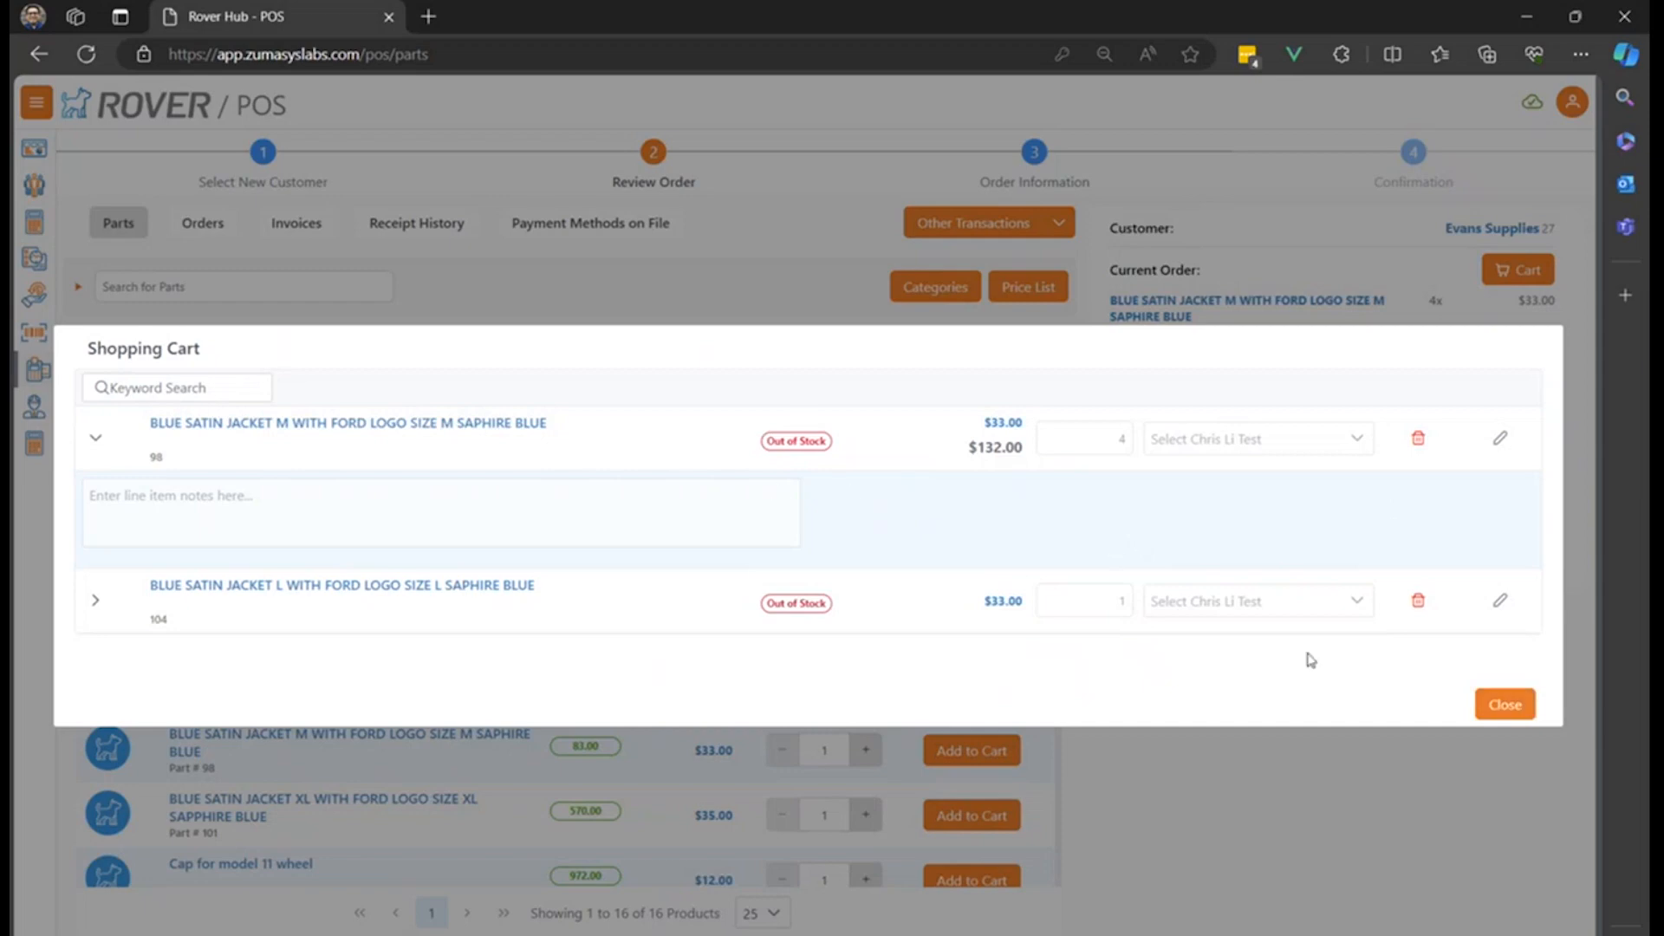
left_click(1495, 705)
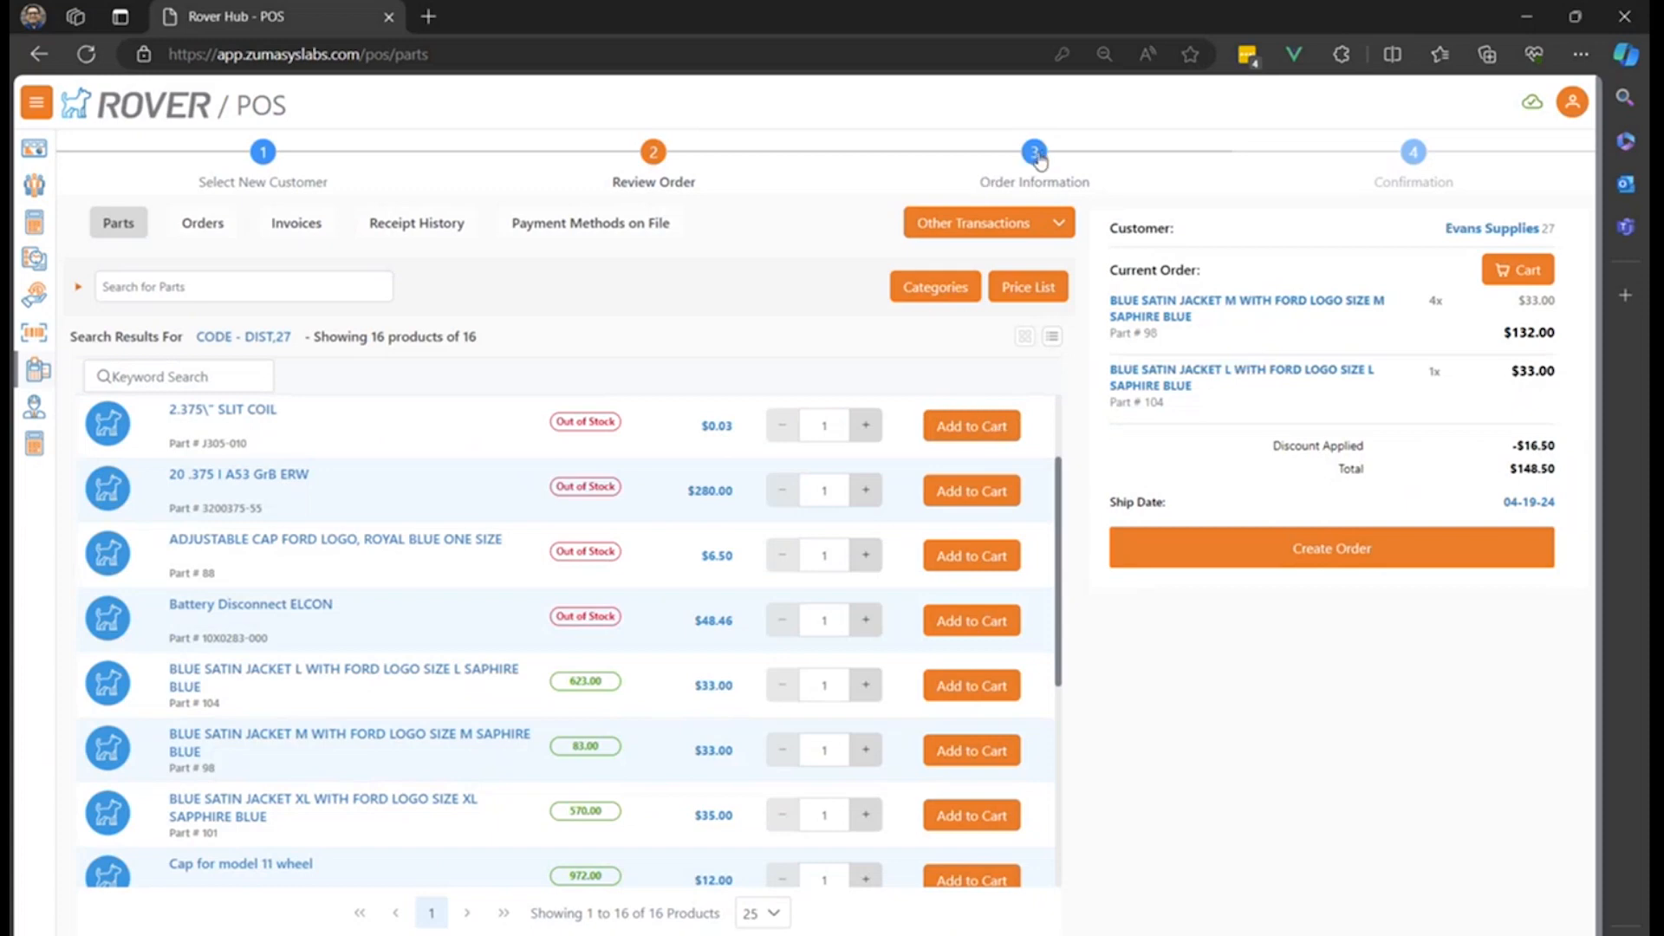
Step: Go to the order information and view the company code options, keeping Rover Data Systems
left_click(1036, 154)
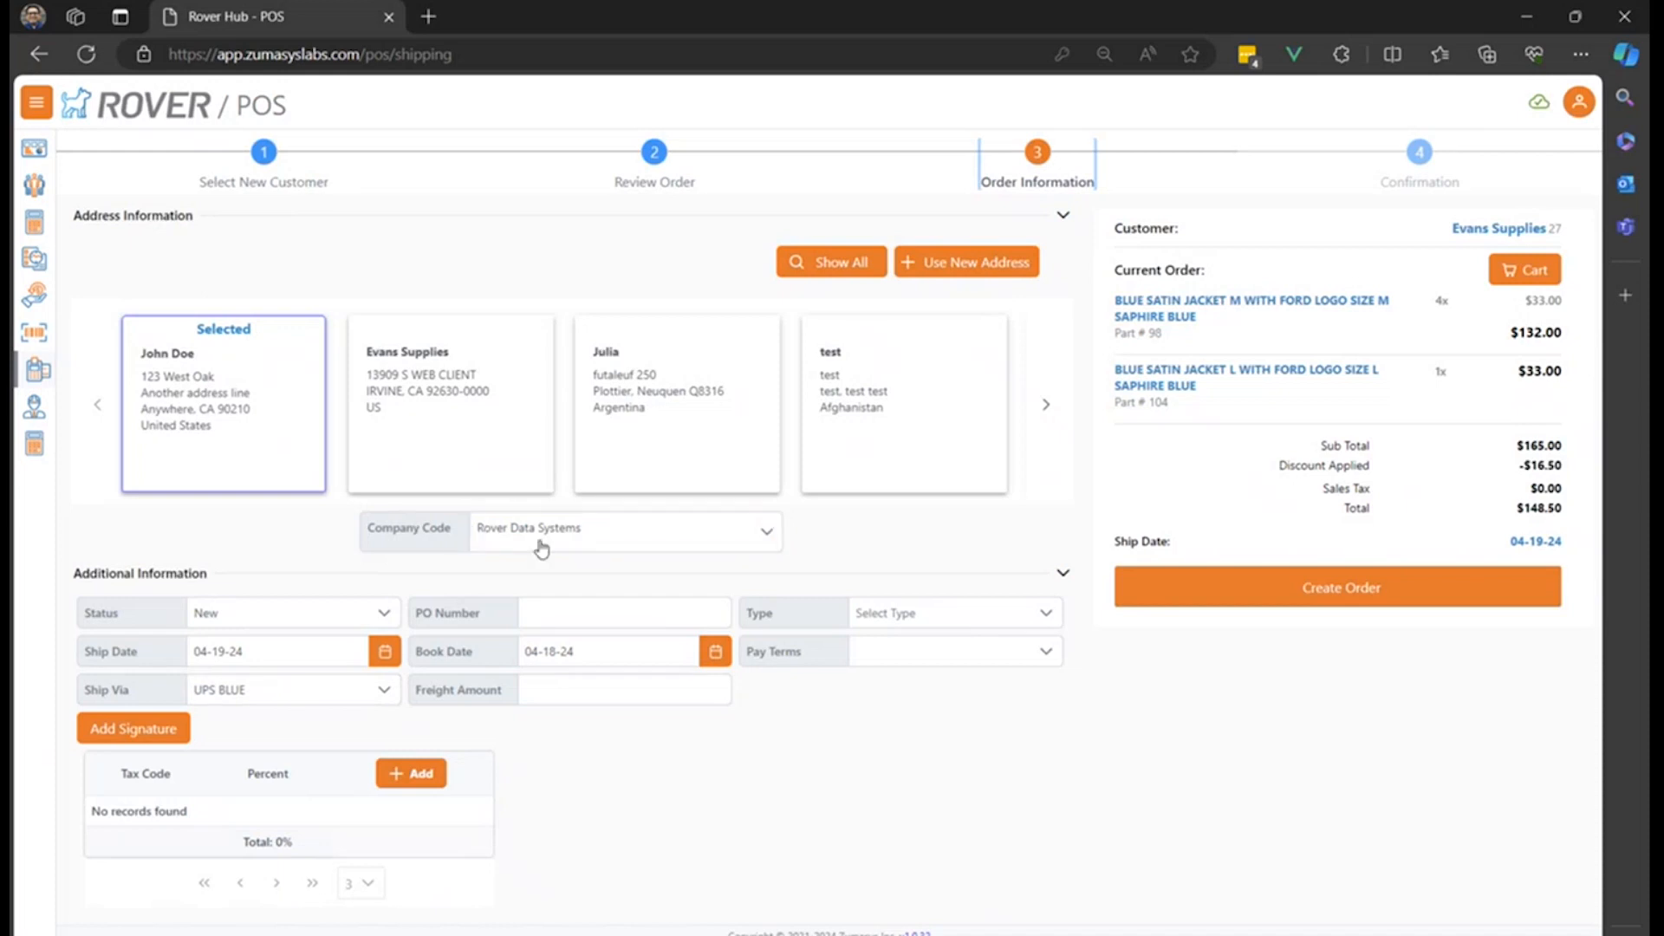
left_click(565, 534)
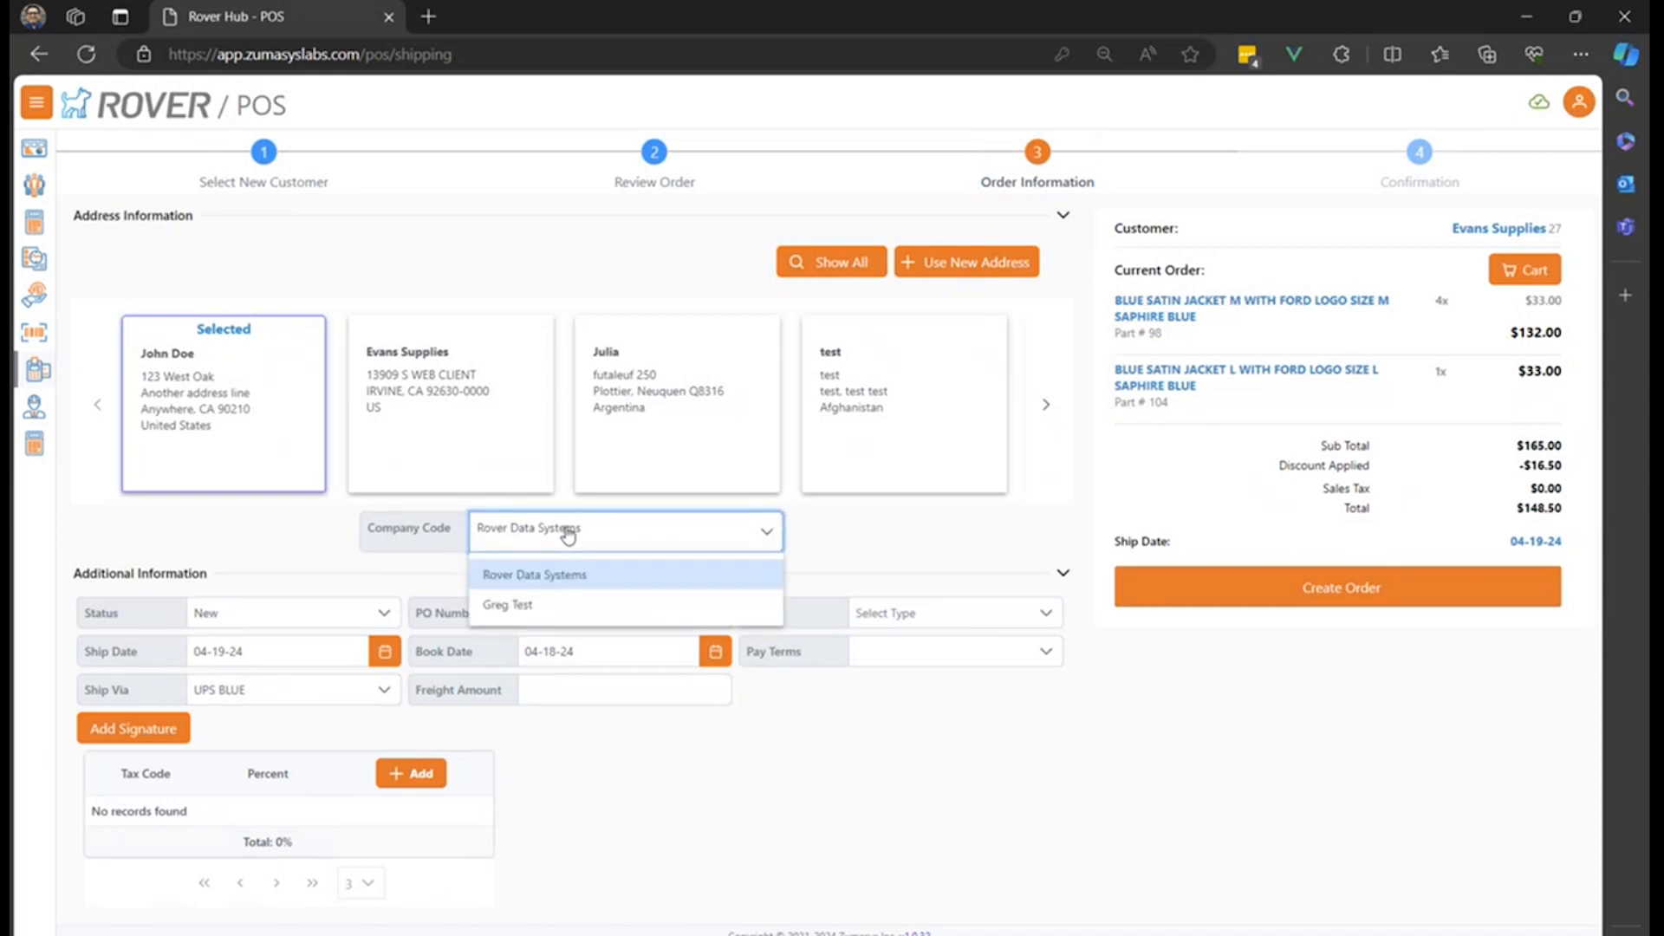
left_click(594, 541)
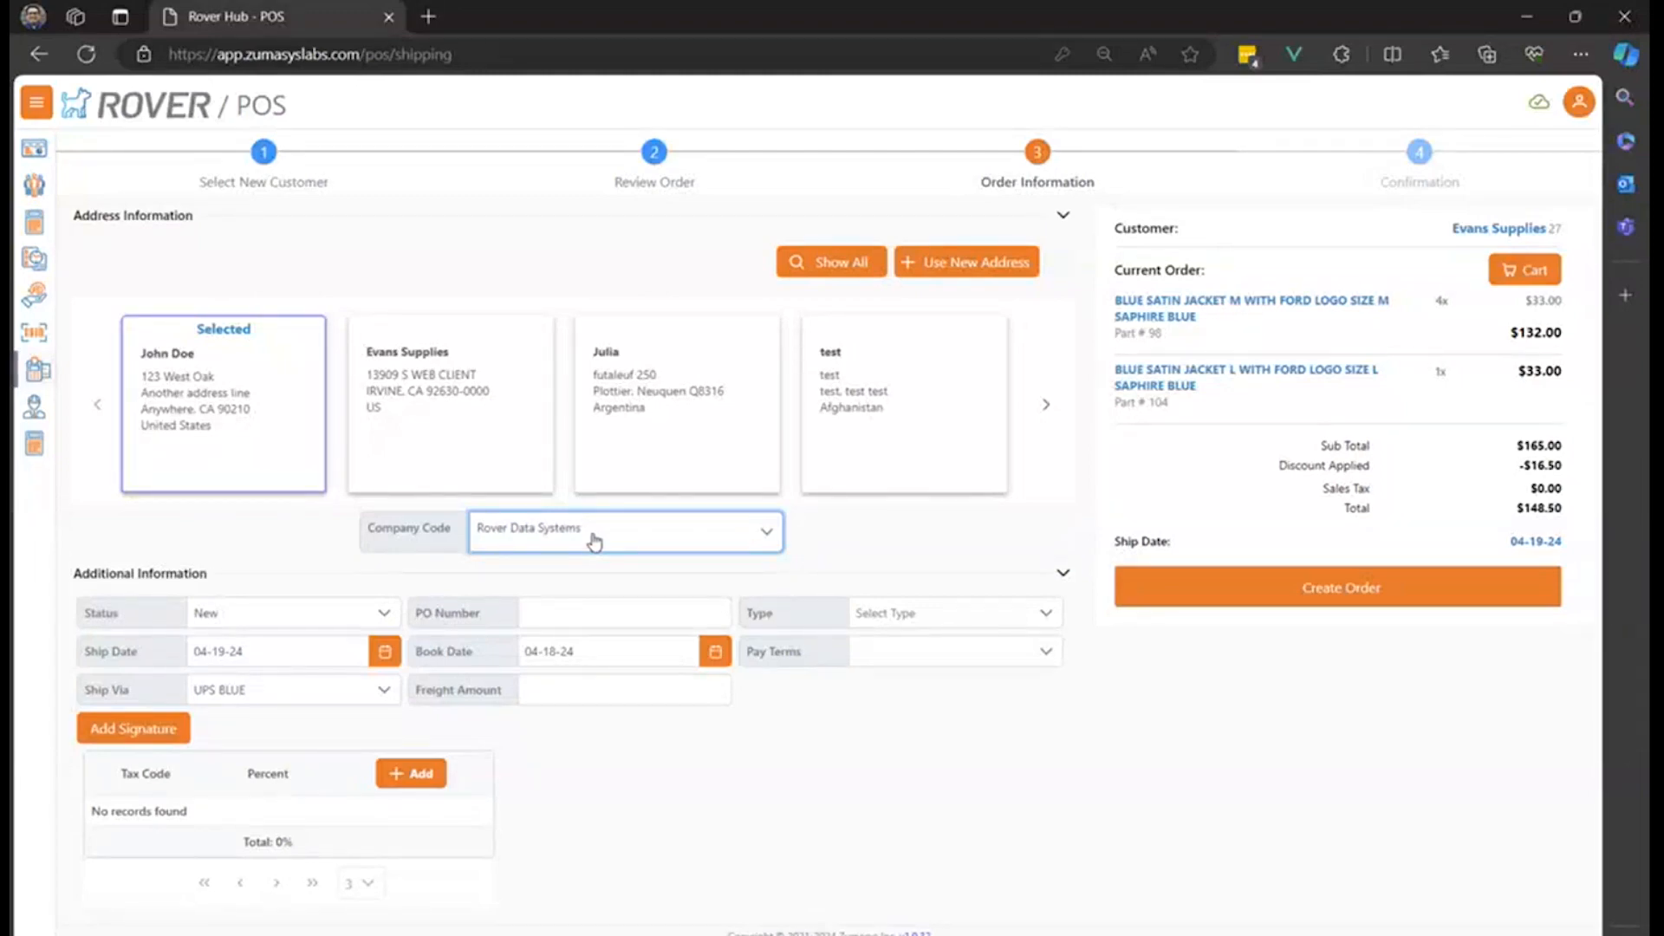
Step: Return to the order review and open the size L blue satin jacket's cart line for editing
left_click(655, 163)
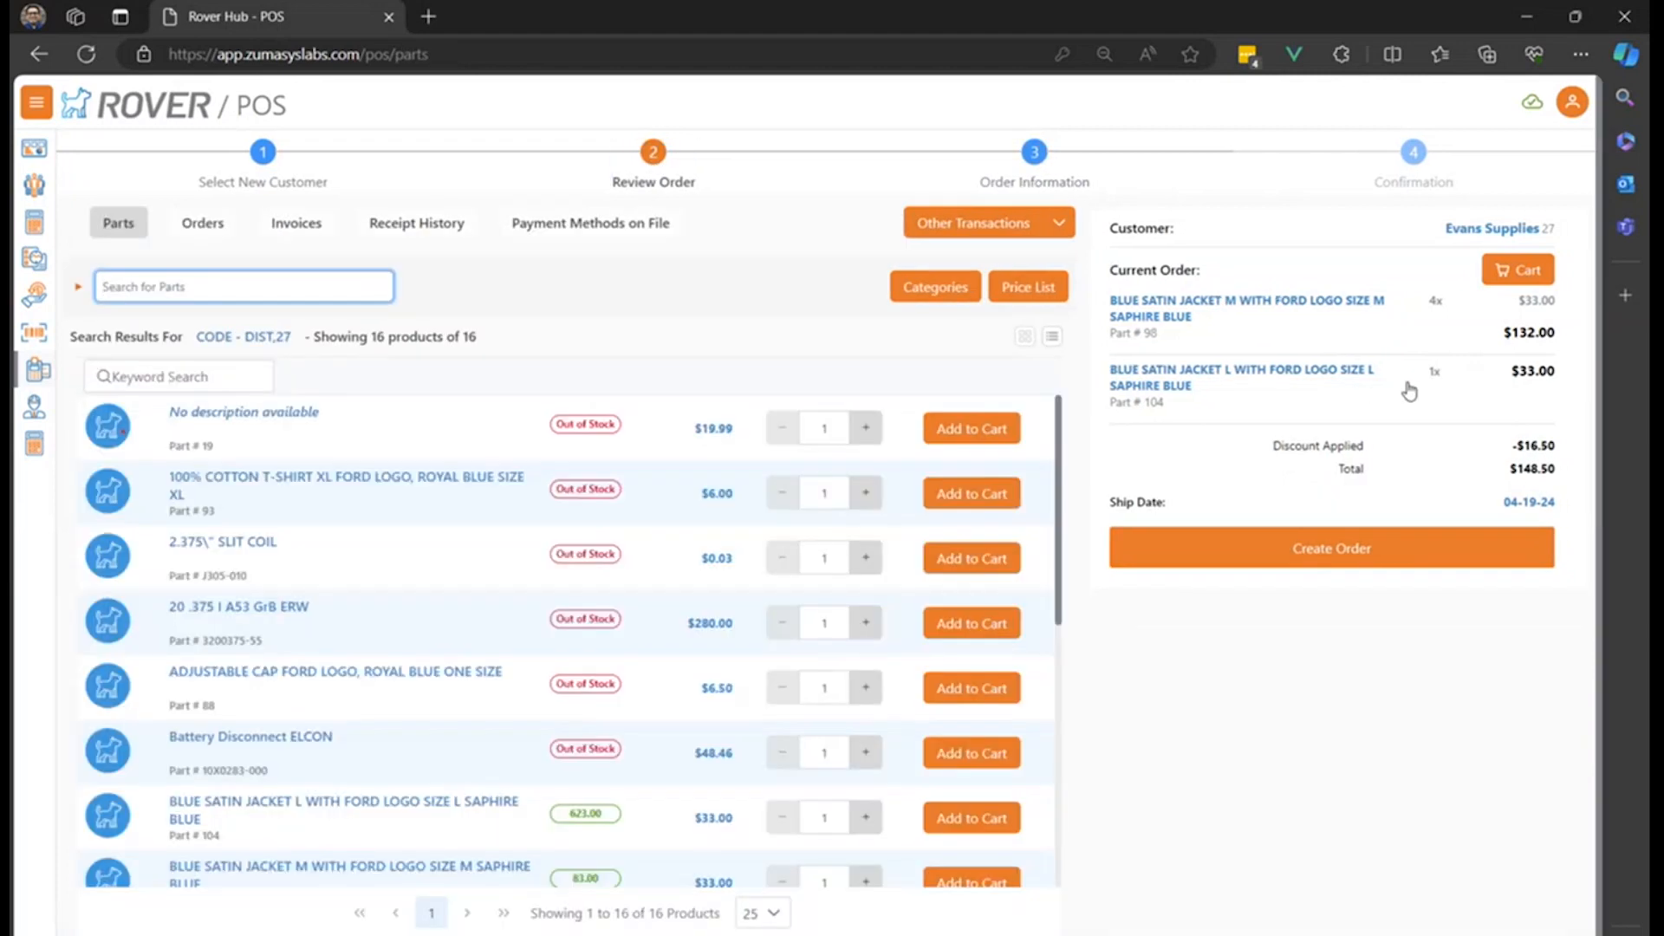
left_click(1407, 399)
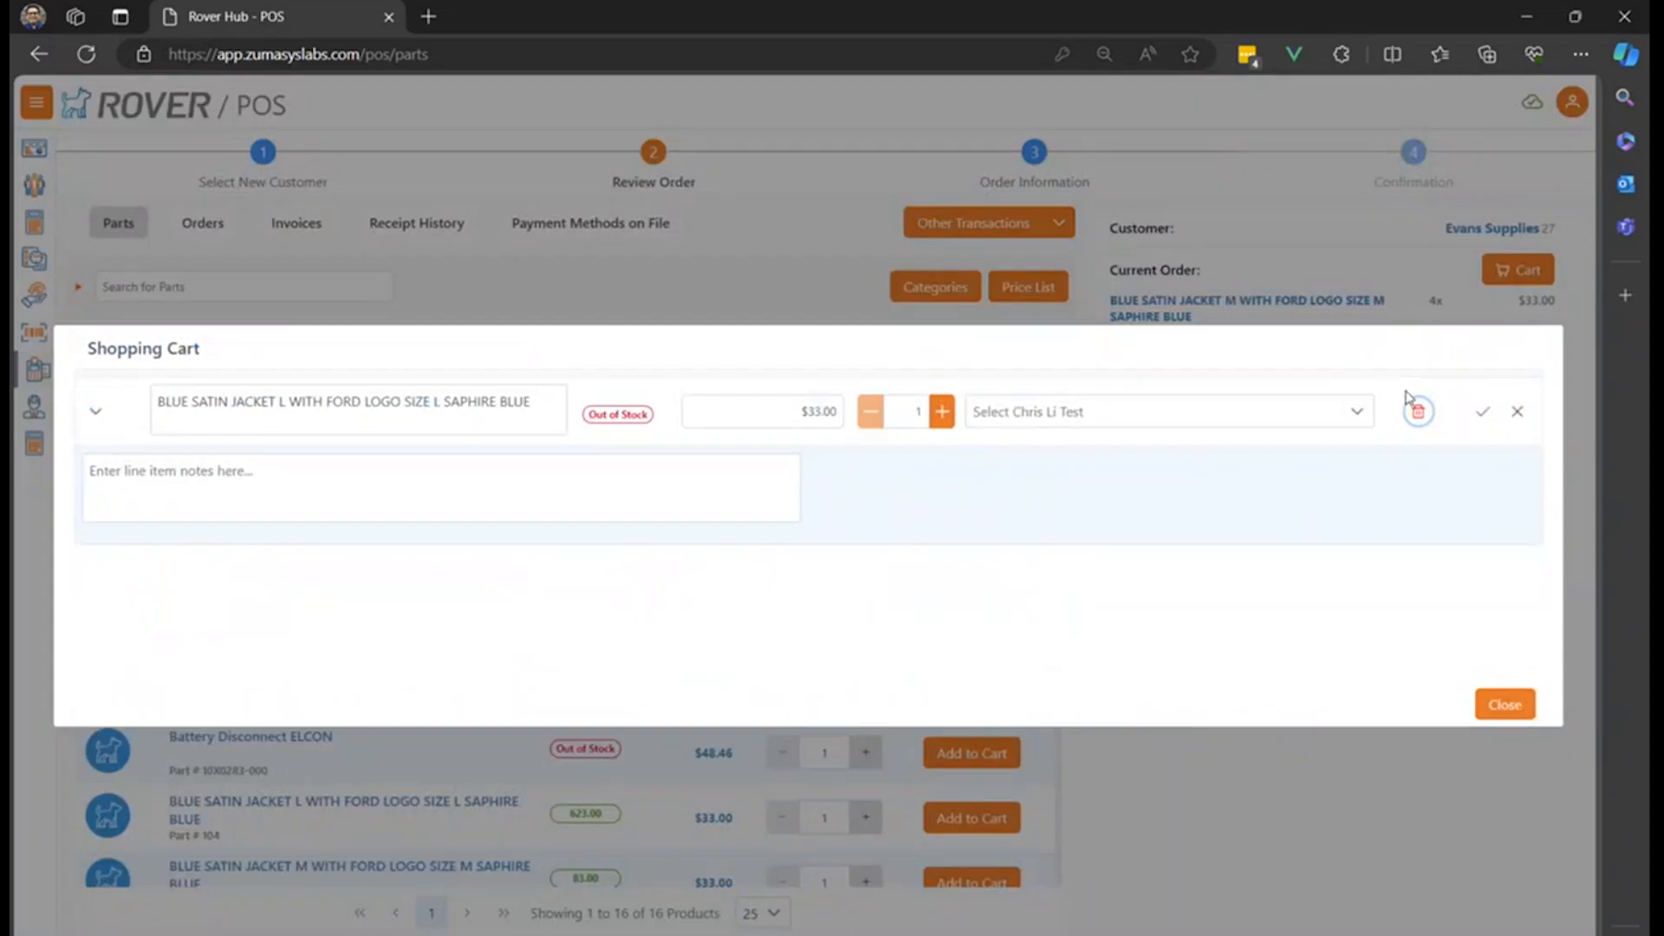